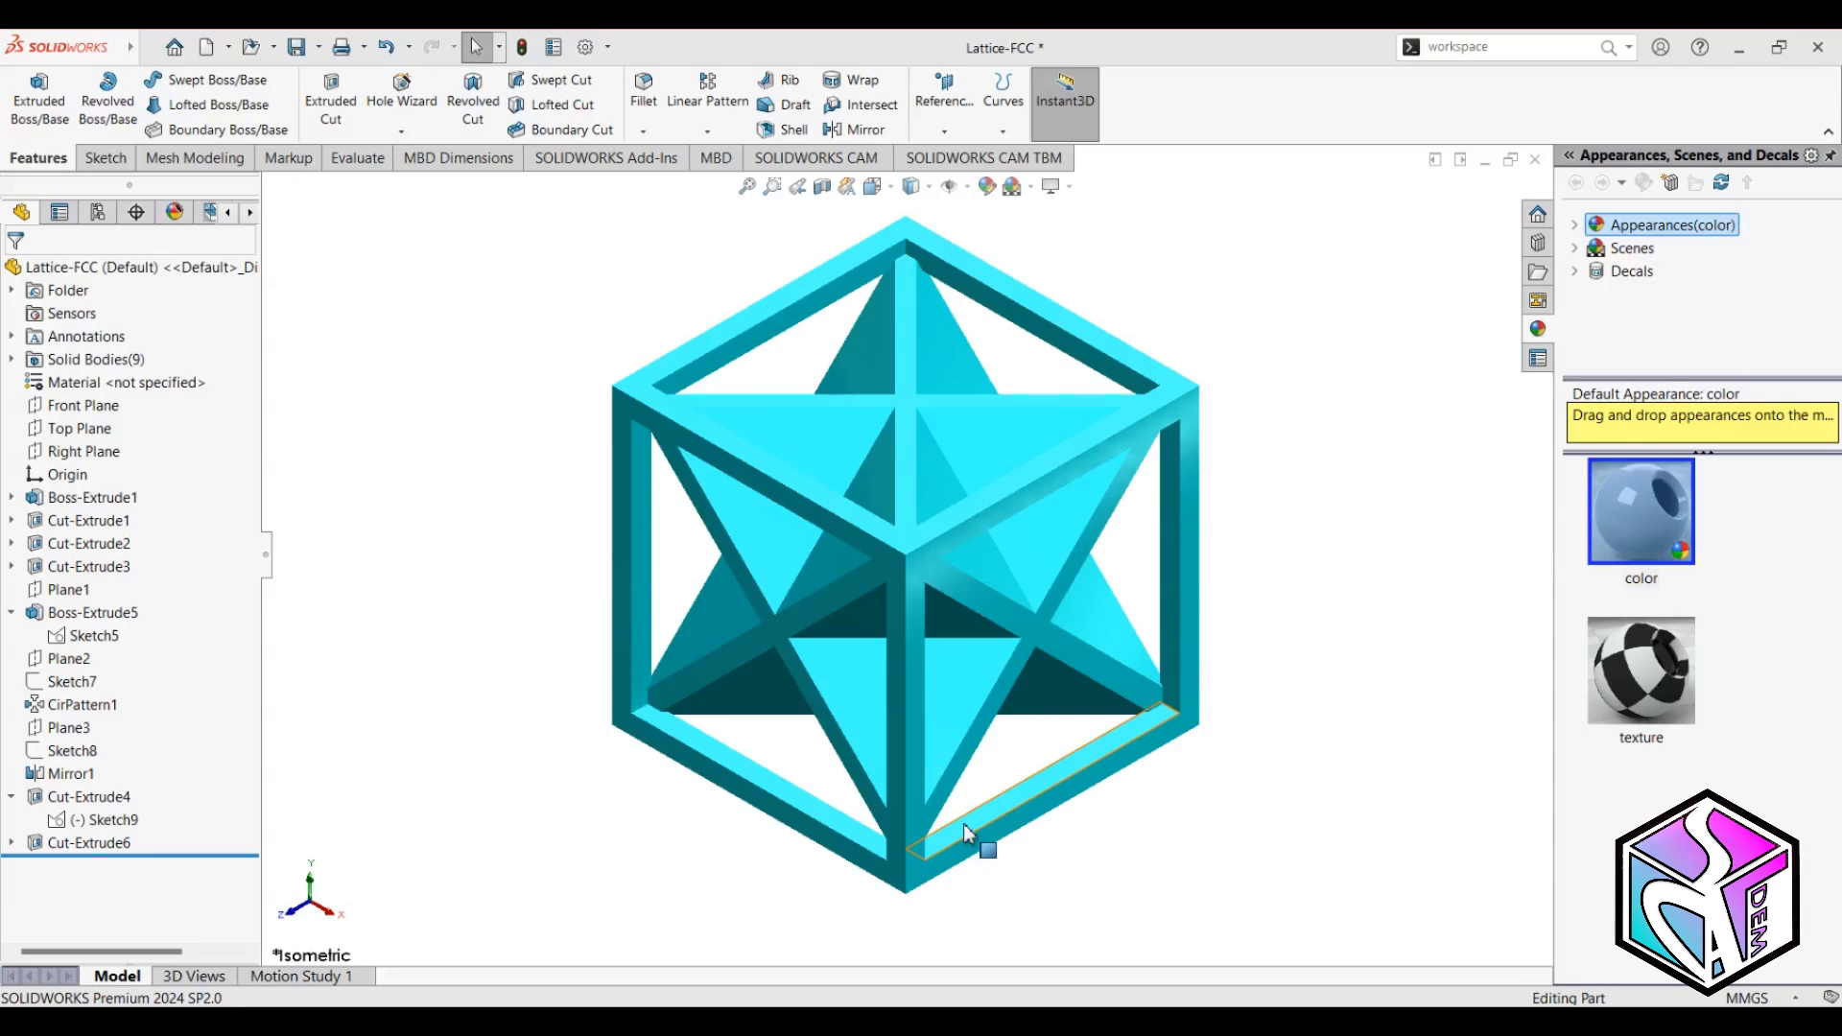
Roll the feature history back to just after Cut-Extrude3, leaving only the open cube frame.
{"action": "middle_click_drag", "start_coordinate": [1315, 744], "coordinate": [1172, 882]}
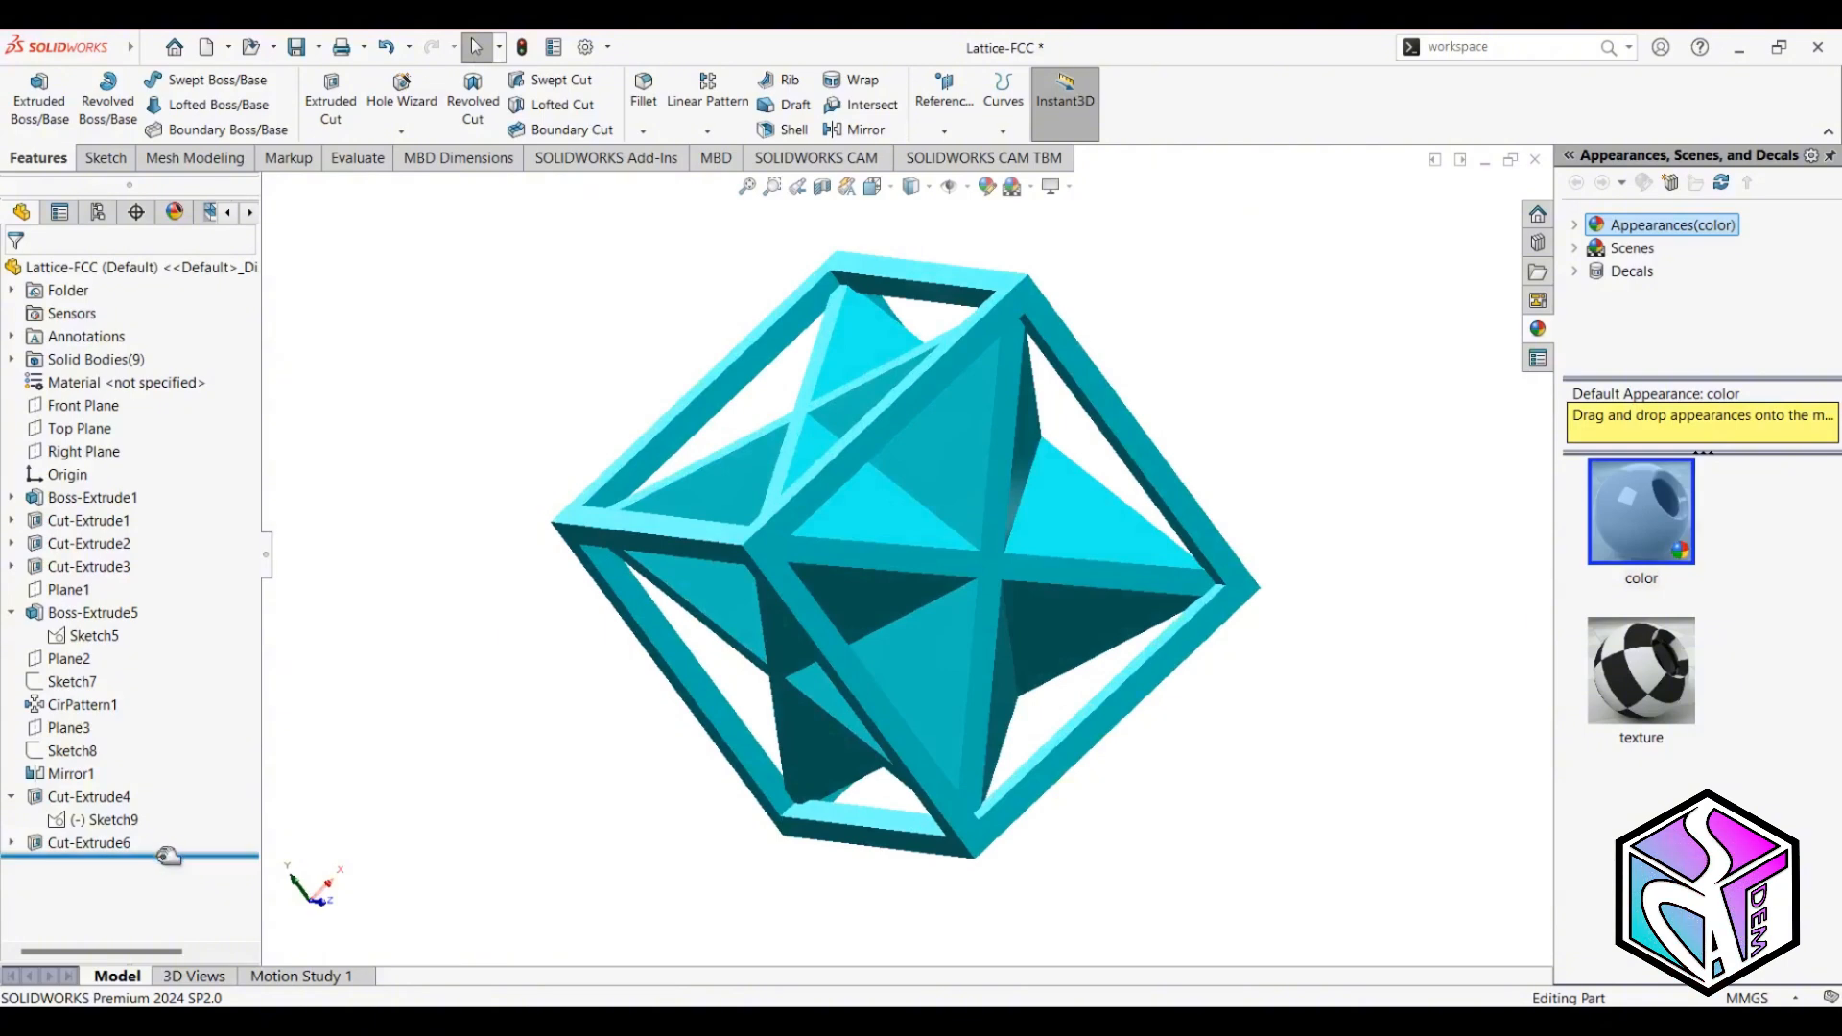
{"action": "left_click_drag", "start_coordinate": [168, 854], "coordinate": [206, 772]}
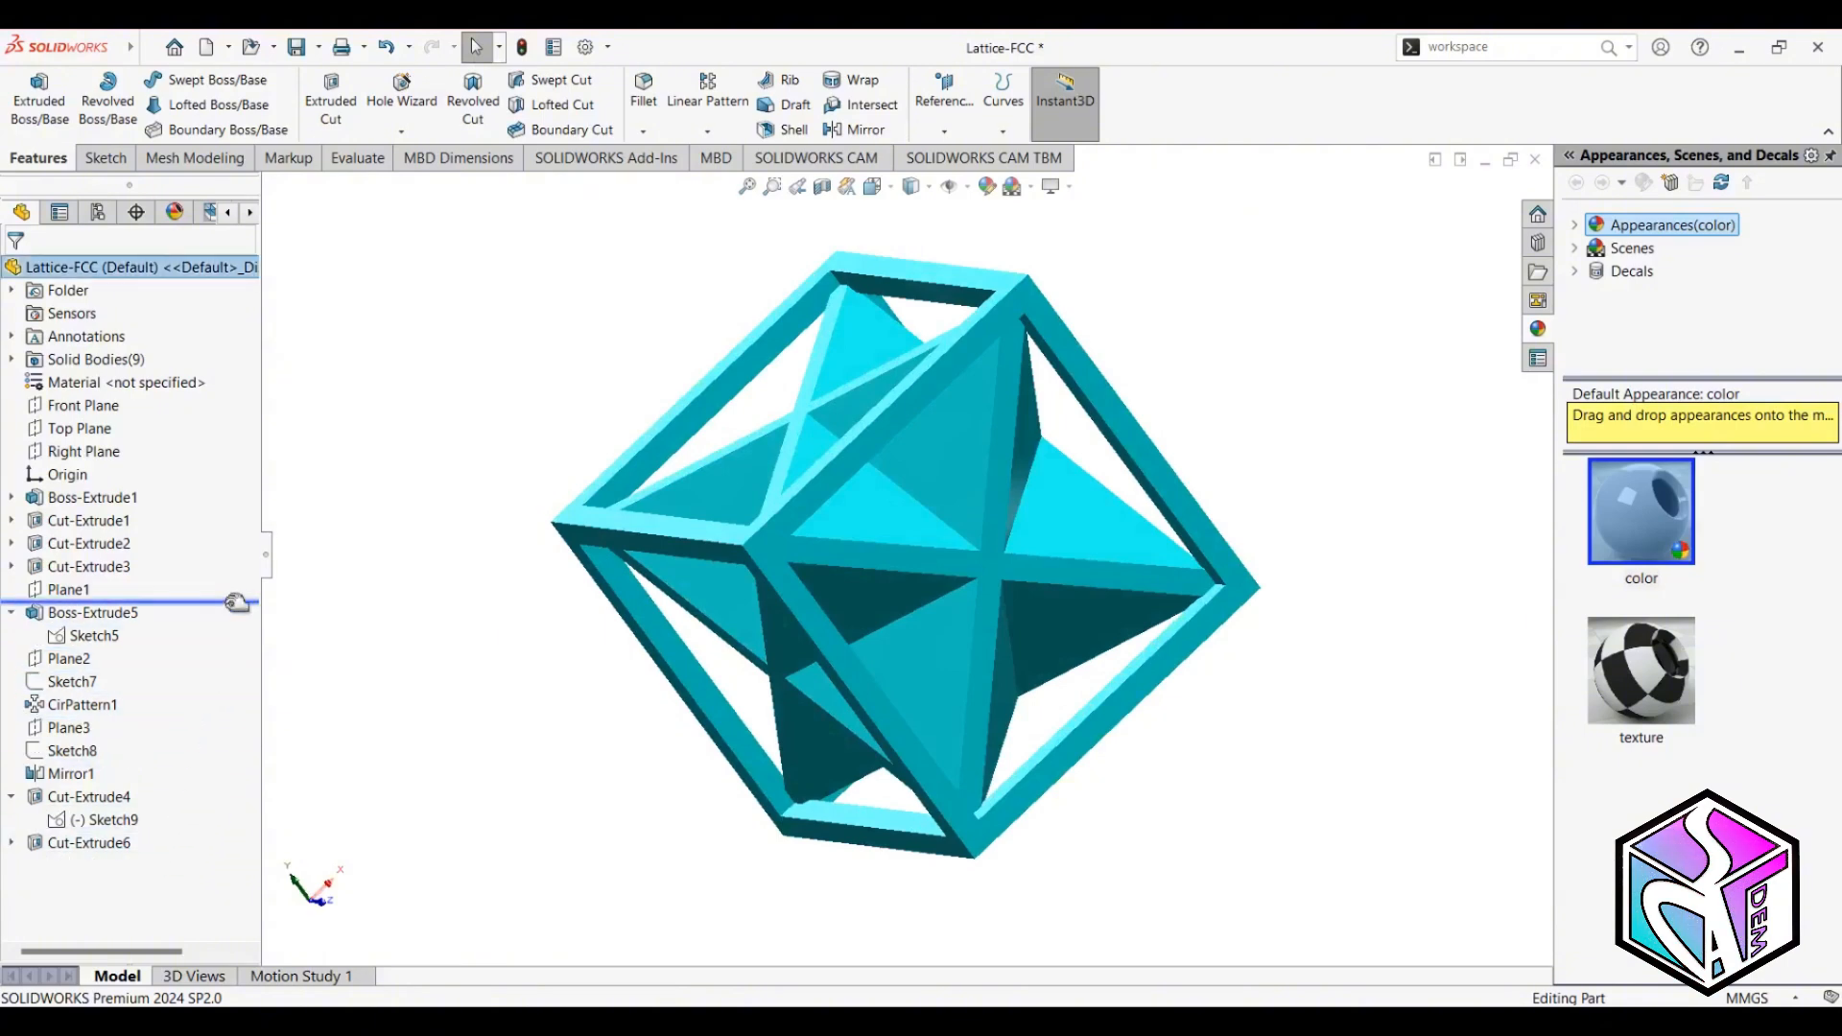
{"action": "left_click_drag", "start_coordinate": [236, 603], "coordinate": [236, 603]}
{"action": "middle_click_drag", "start_coordinate": [506, 839], "coordinate": [678, 707]}
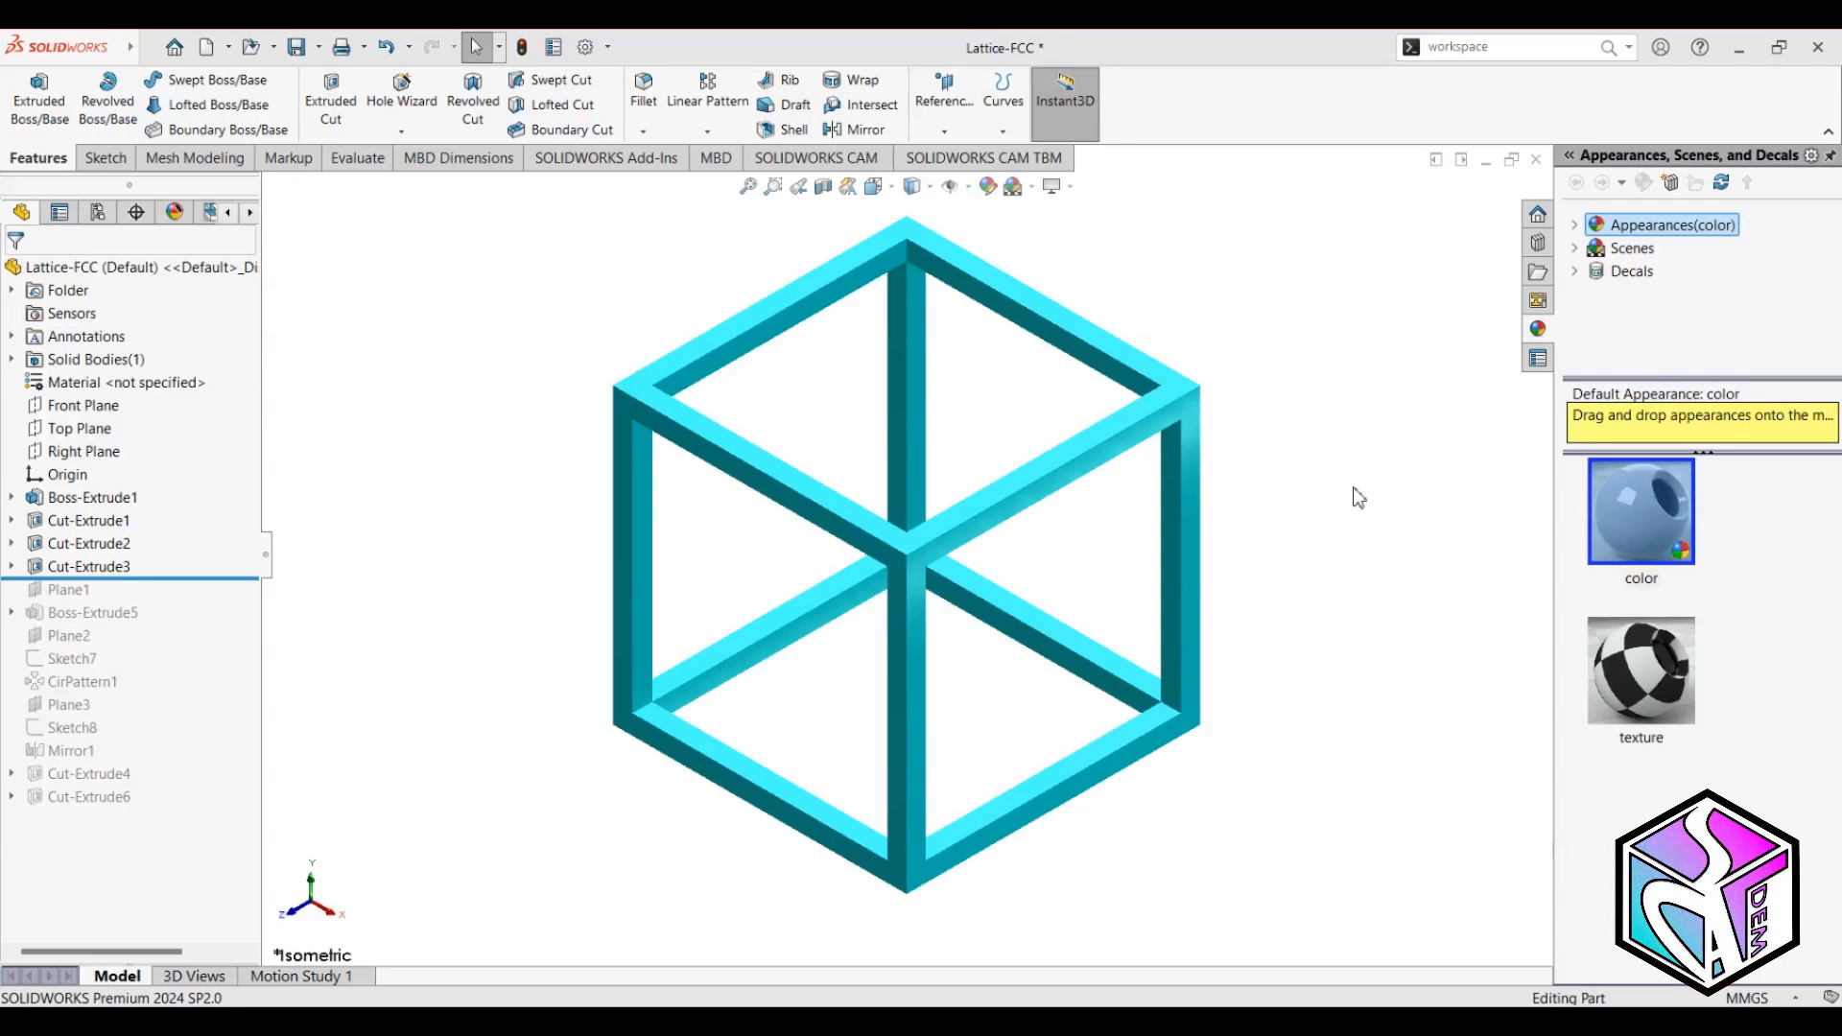
Create a reference plane through three inner corner vertices of the cube frame: two lower side corners and the upper rear corner.
{"action": "left_click", "coordinate": [951, 126]}
{"action": "left_click", "coordinate": [958, 156]}
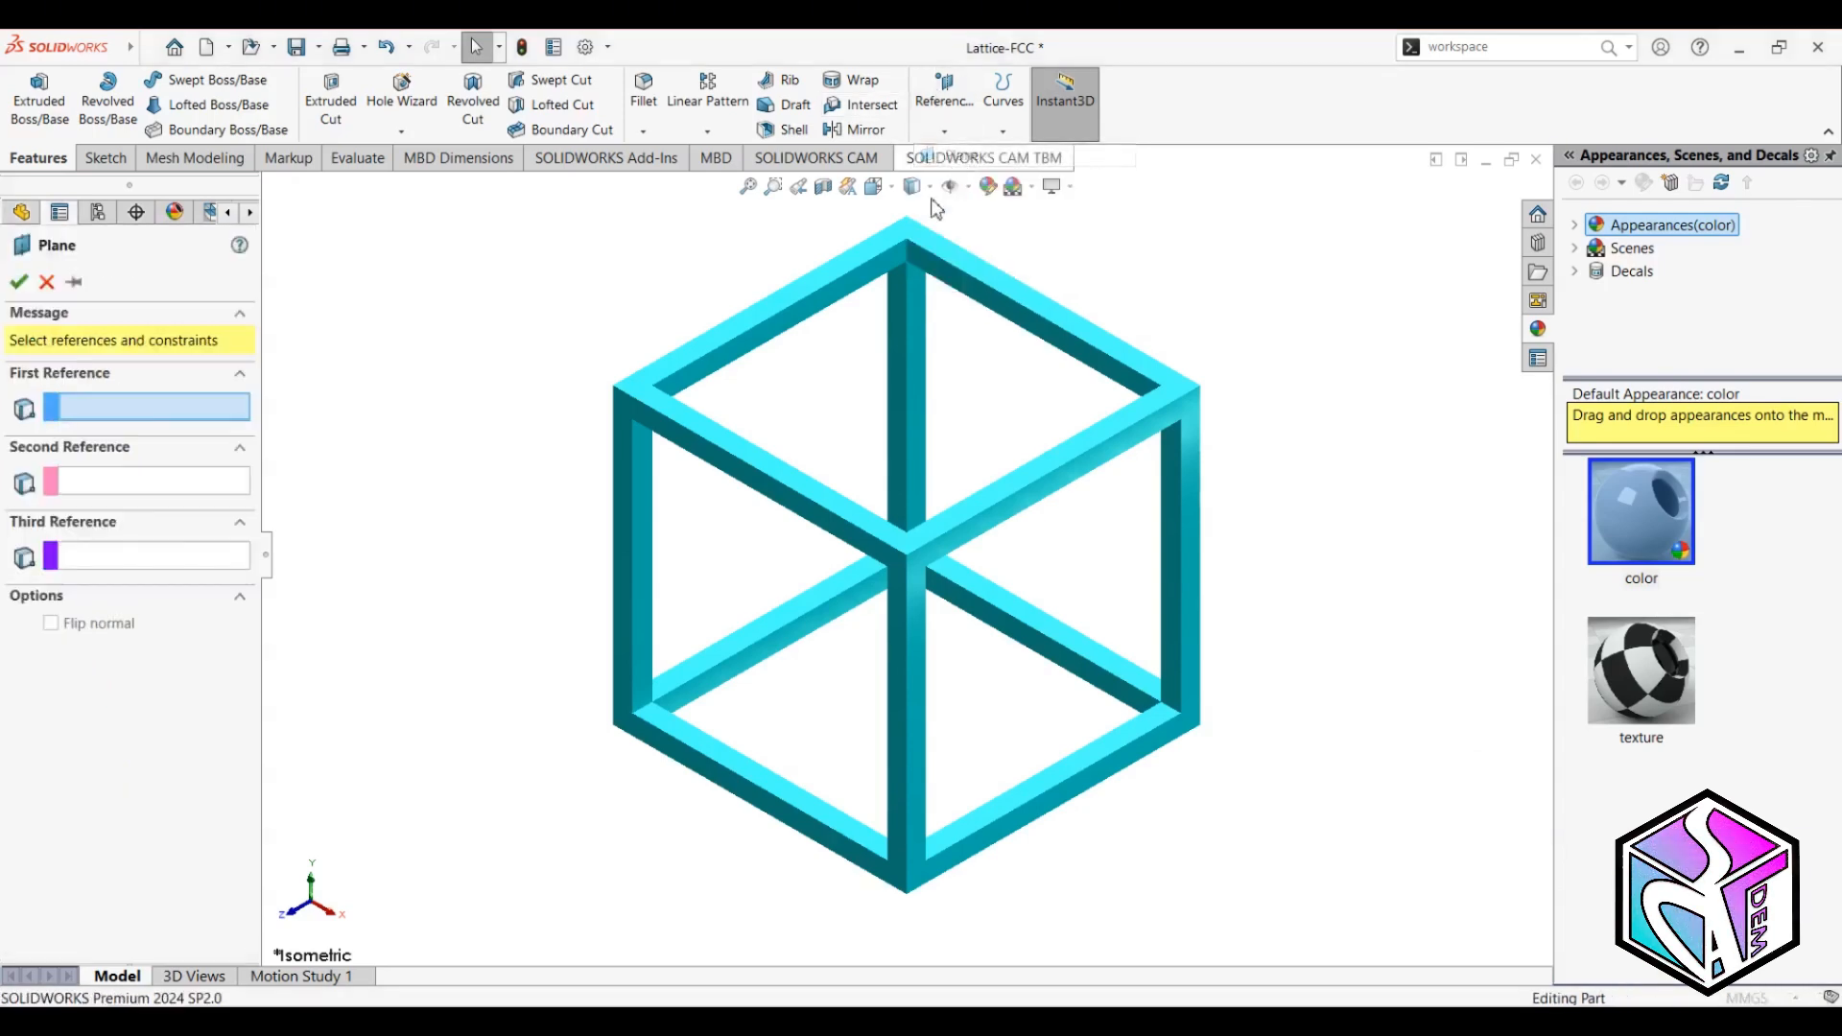
{"action": "left_click", "coordinate": [653, 704]}
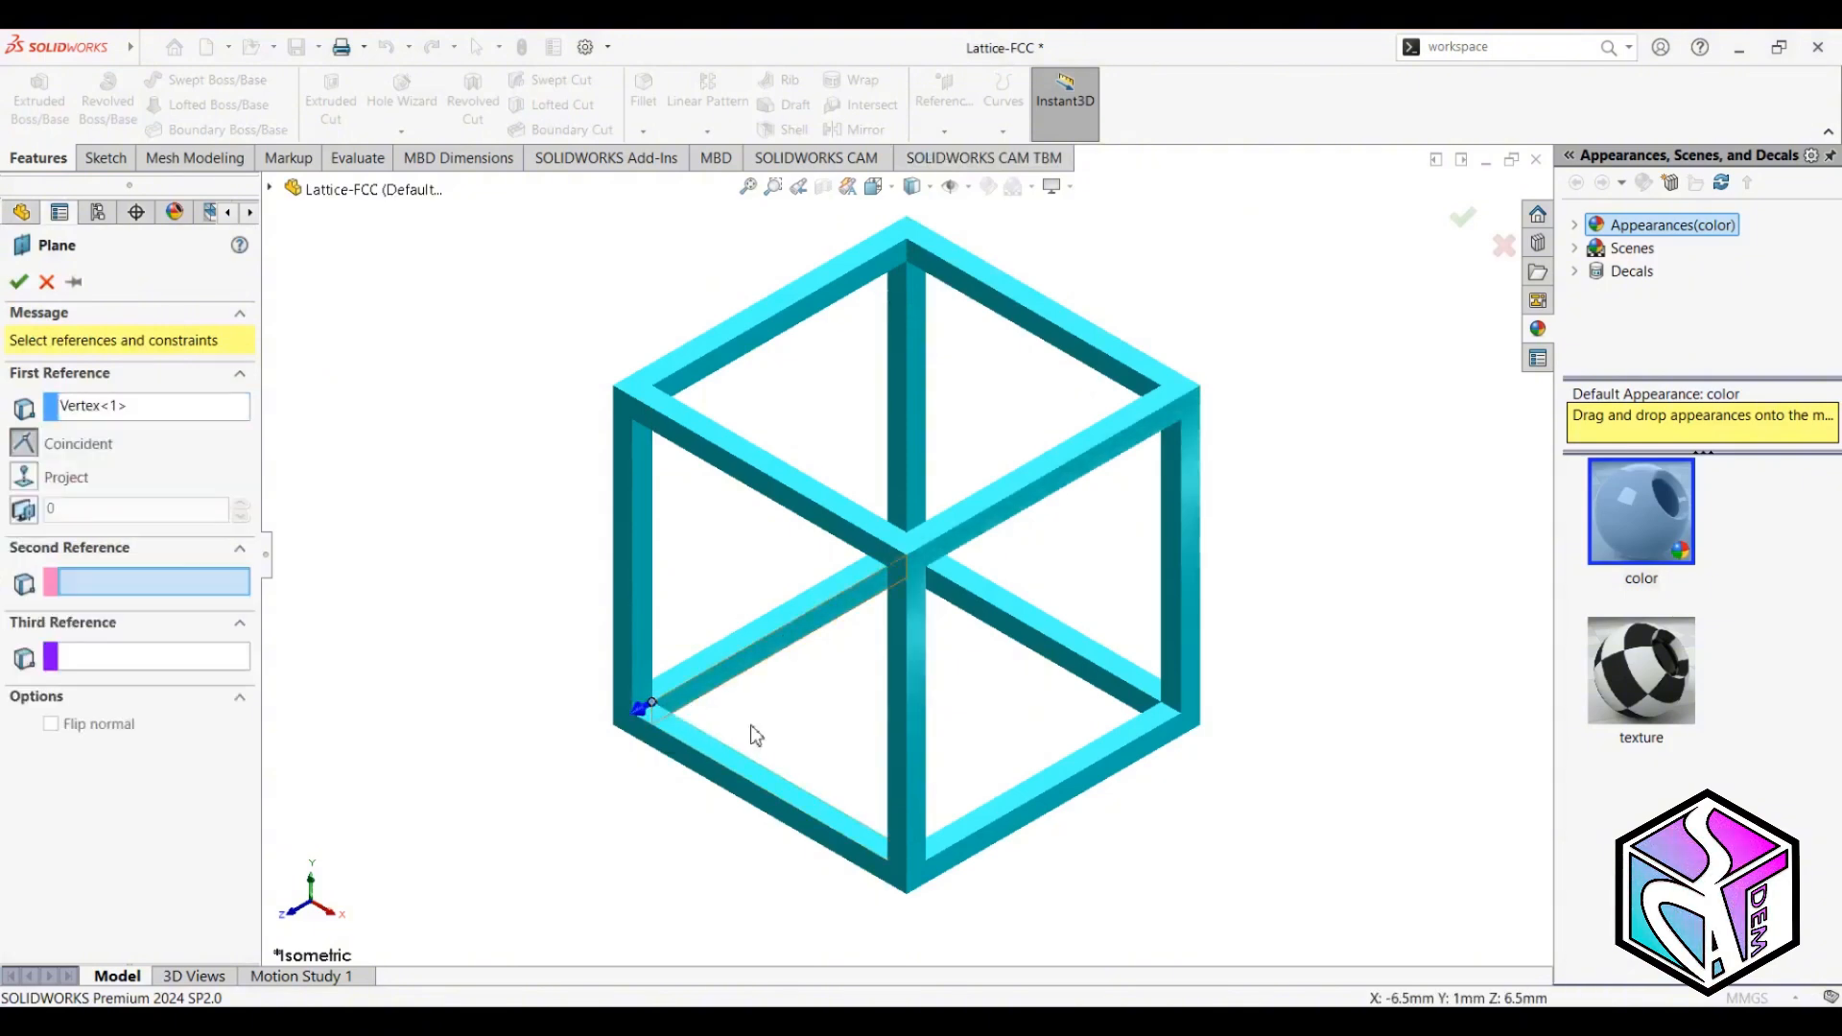
{"action": "left_click", "coordinate": [1162, 710]}
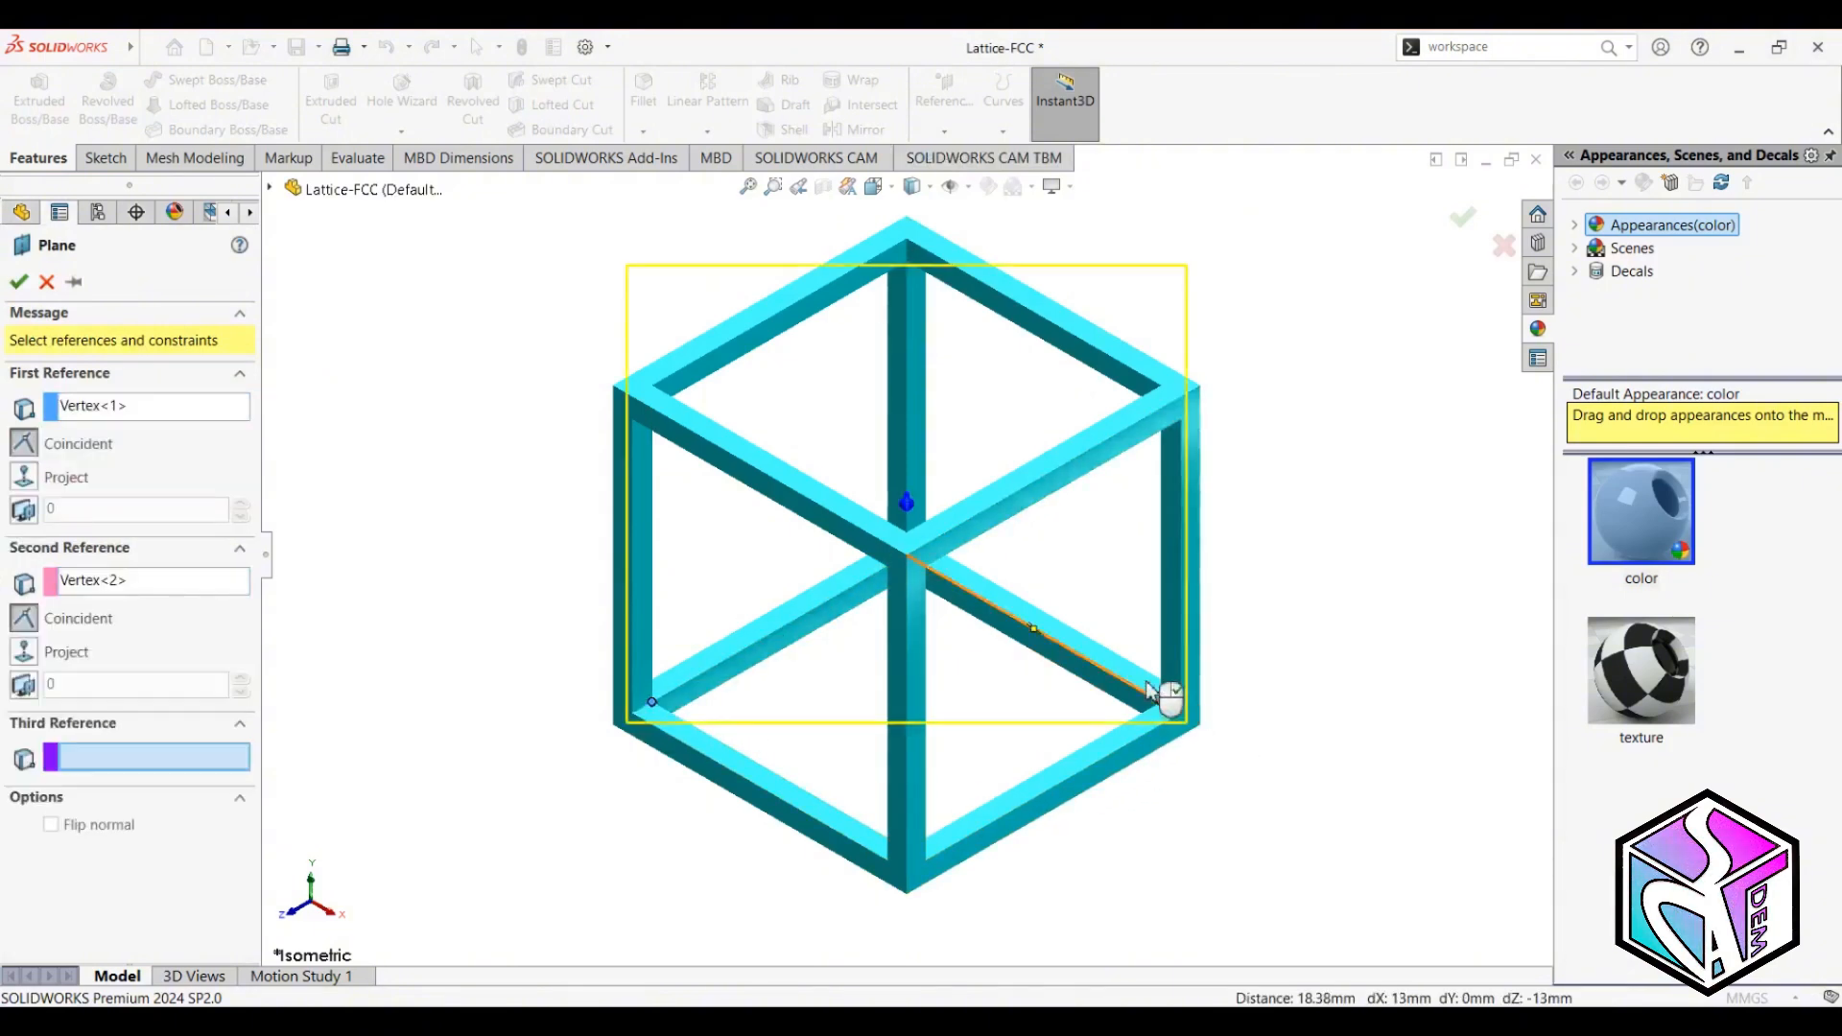
{"action": "scroll", "coordinate": [909, 305], "scroll_direction": "down", "scroll_amount": 5}
{"action": "scroll", "coordinate": [910, 305], "scroll_direction": "down", "scroll_amount": 3}
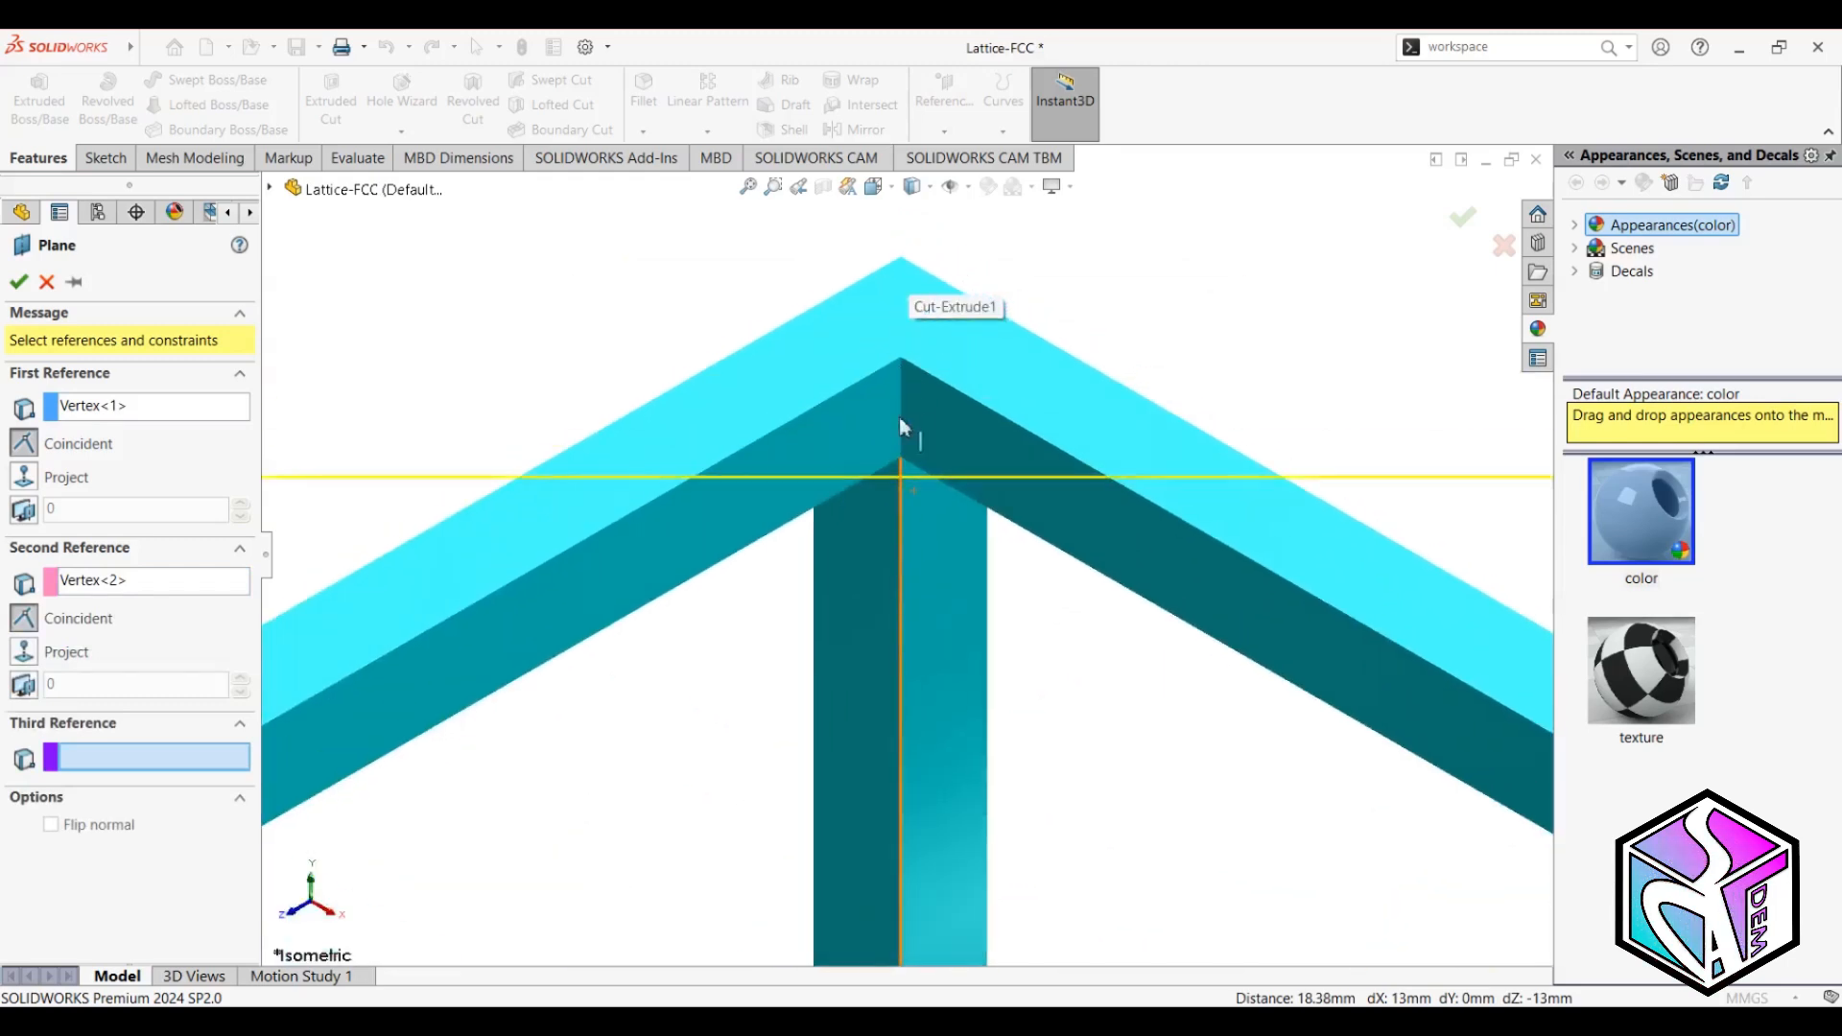
{"action": "left_click", "coordinate": [900, 460]}
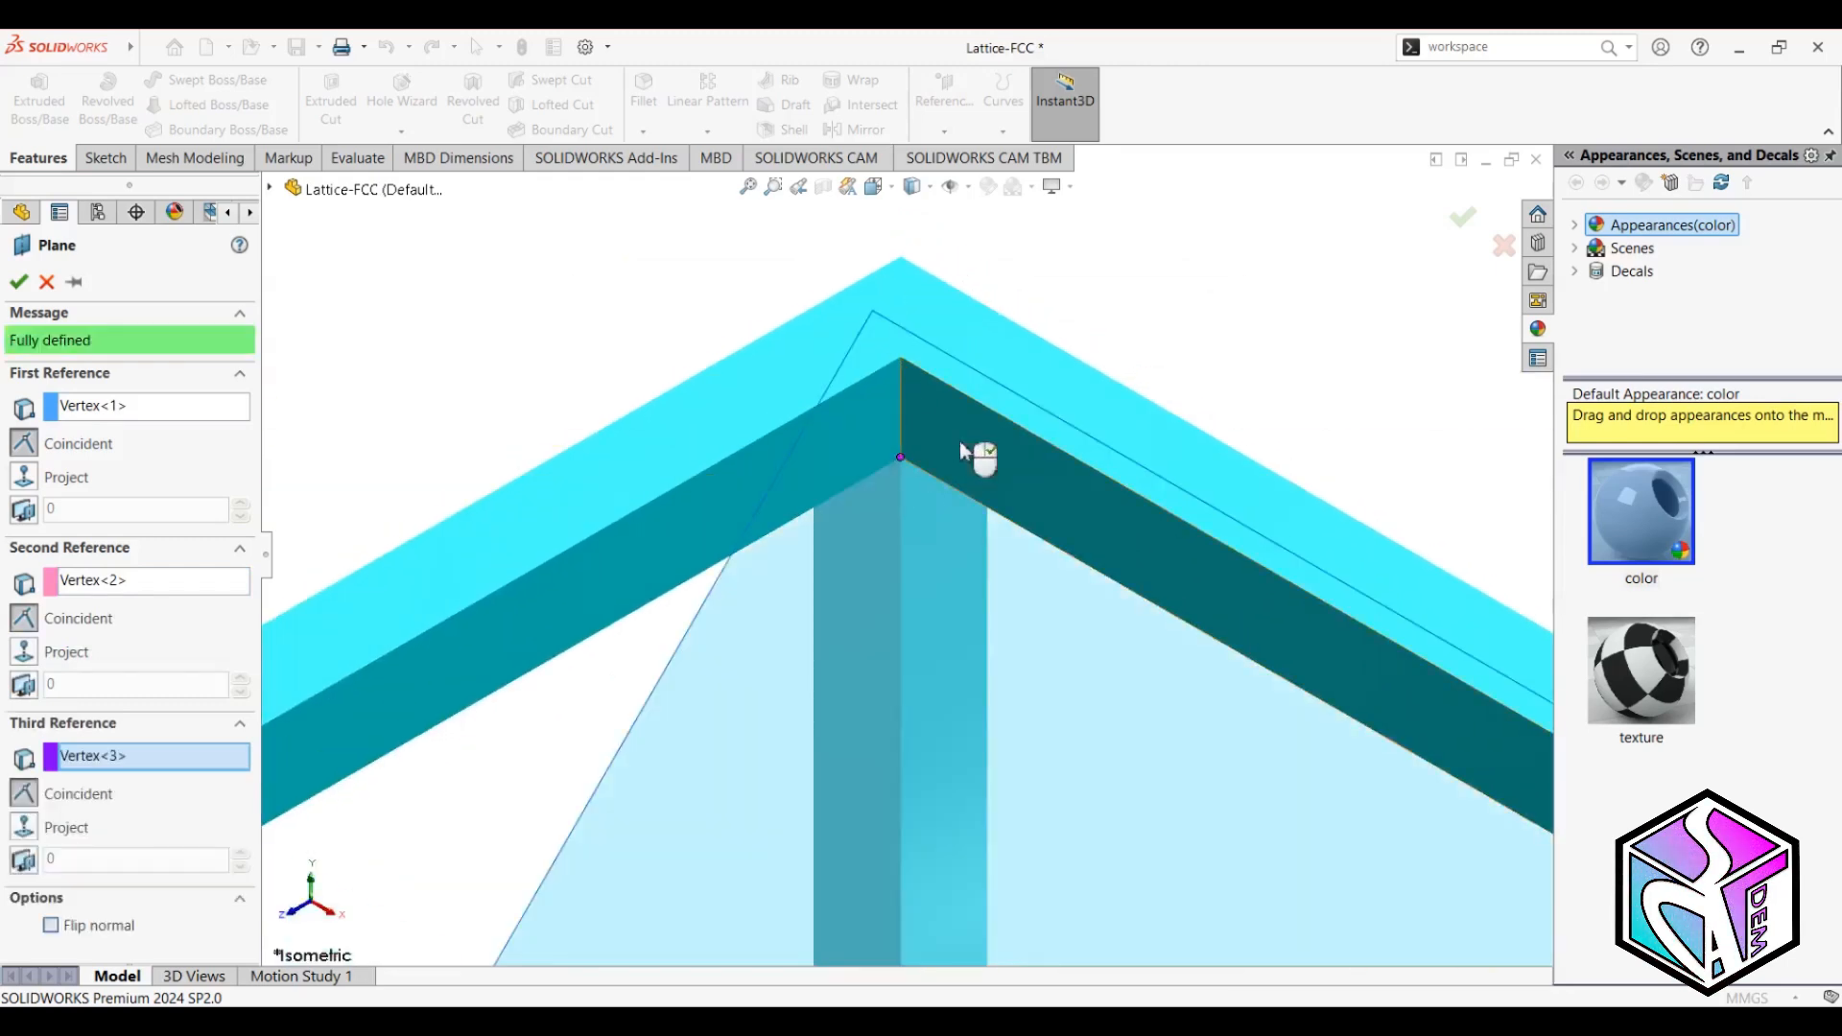
{"action": "left_click", "coordinate": [1465, 223]}
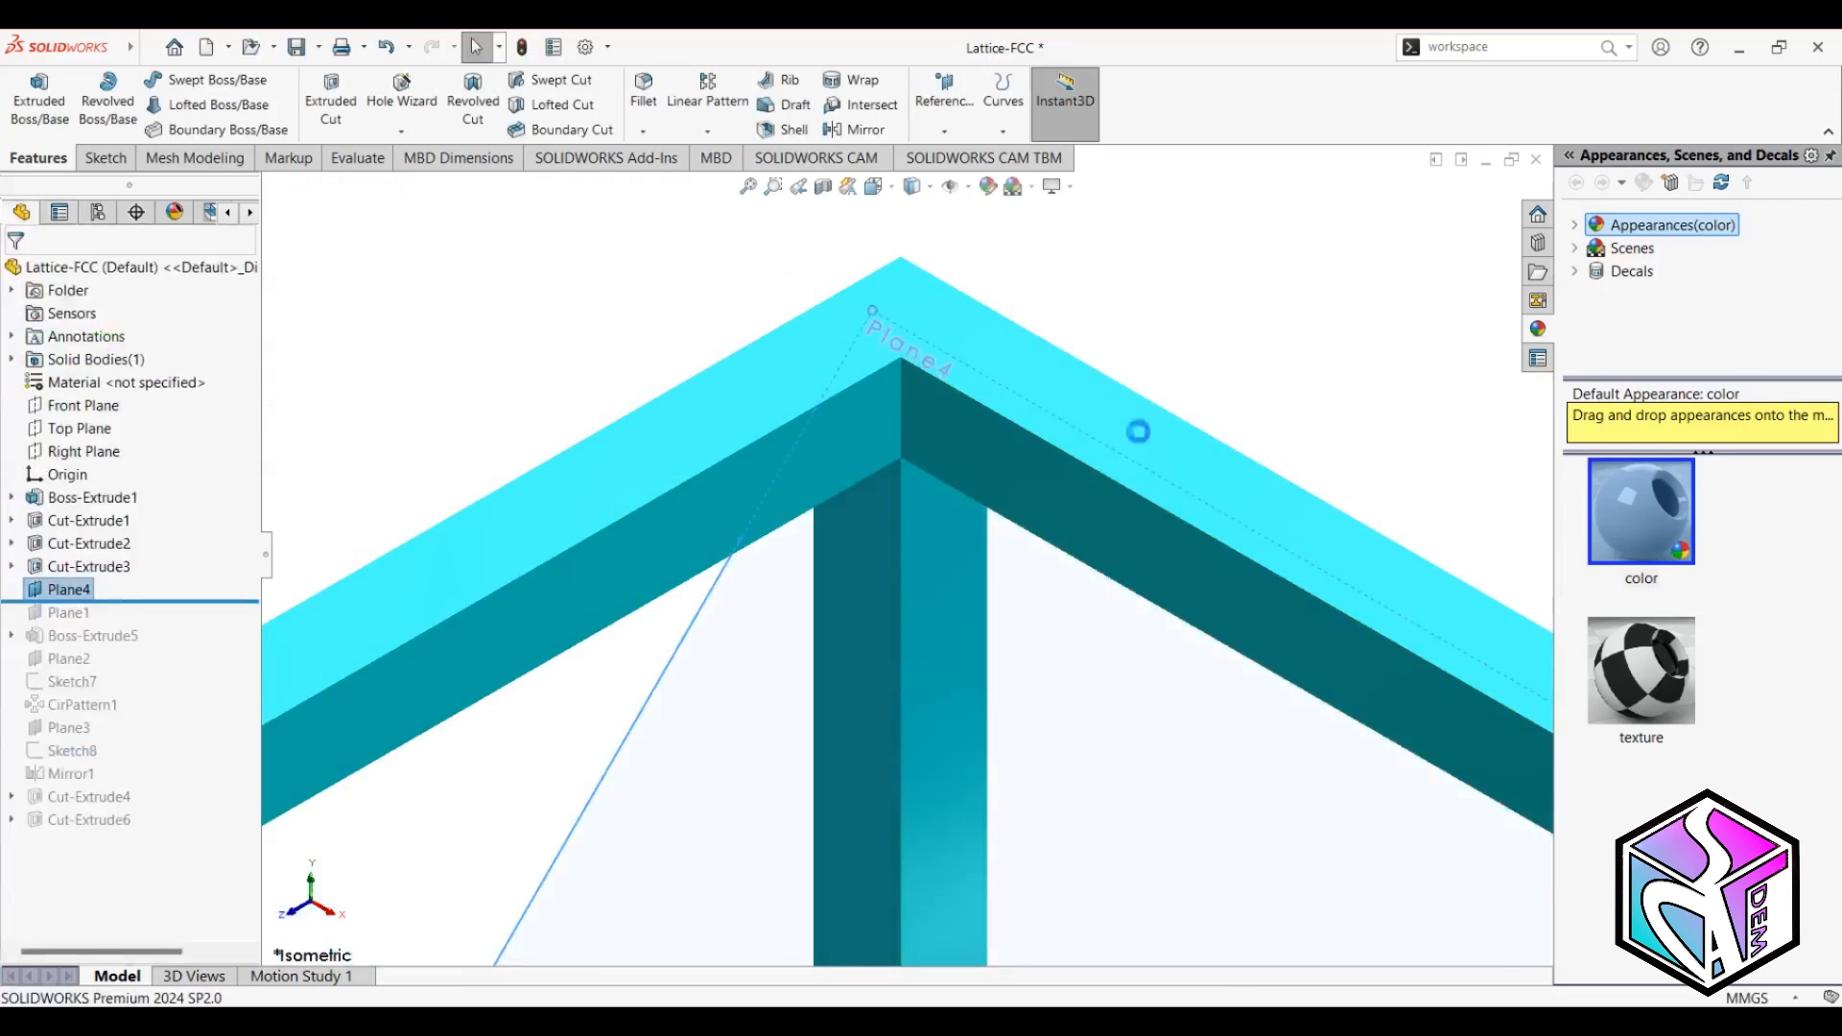
Start a sketch on the new diagonal plane, viewed face-on, and draw a line joining two of the frame's inner corners.
{"action": "scroll", "coordinate": [1135, 428], "scroll_direction": "up", "scroll_amount": 6}
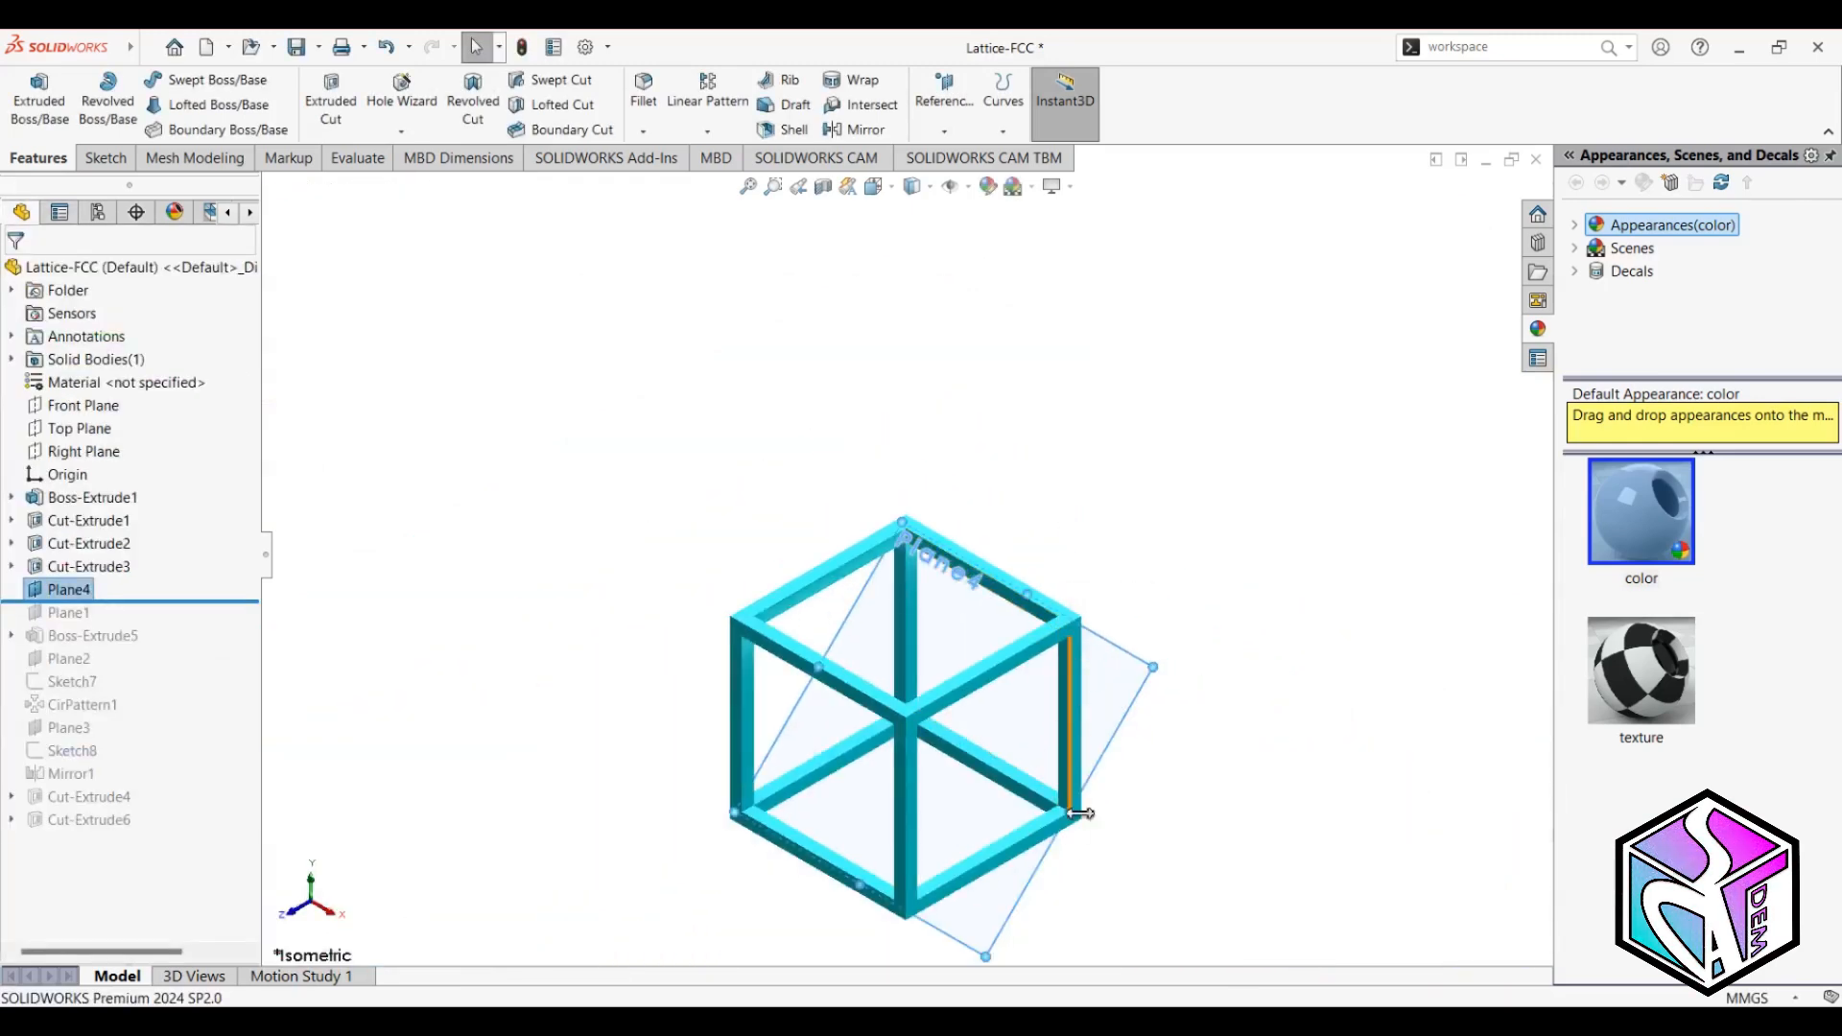
{"action": "middle_click_drag", "start_coordinate": [1082, 814], "coordinate": [1357, 801]}
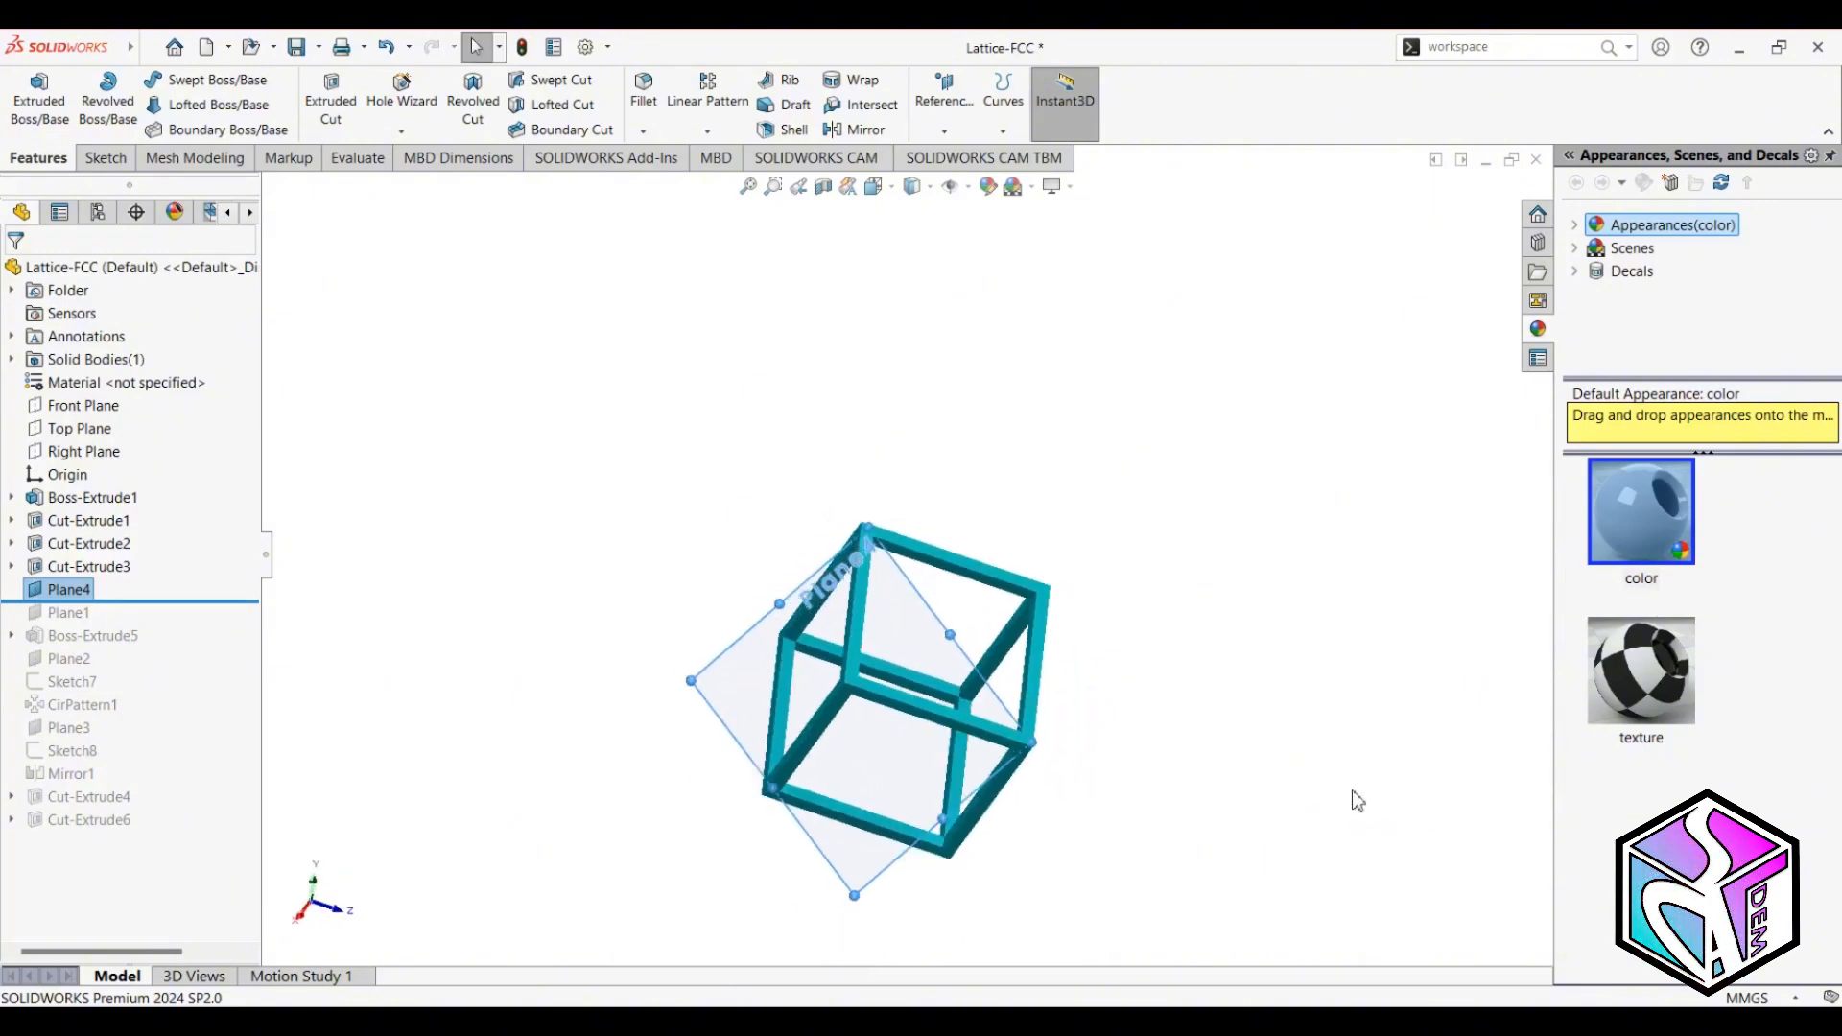
{"action": "left_click", "coordinate": [915, 632]}
{"action": "key", "text": "ctrl+8"}
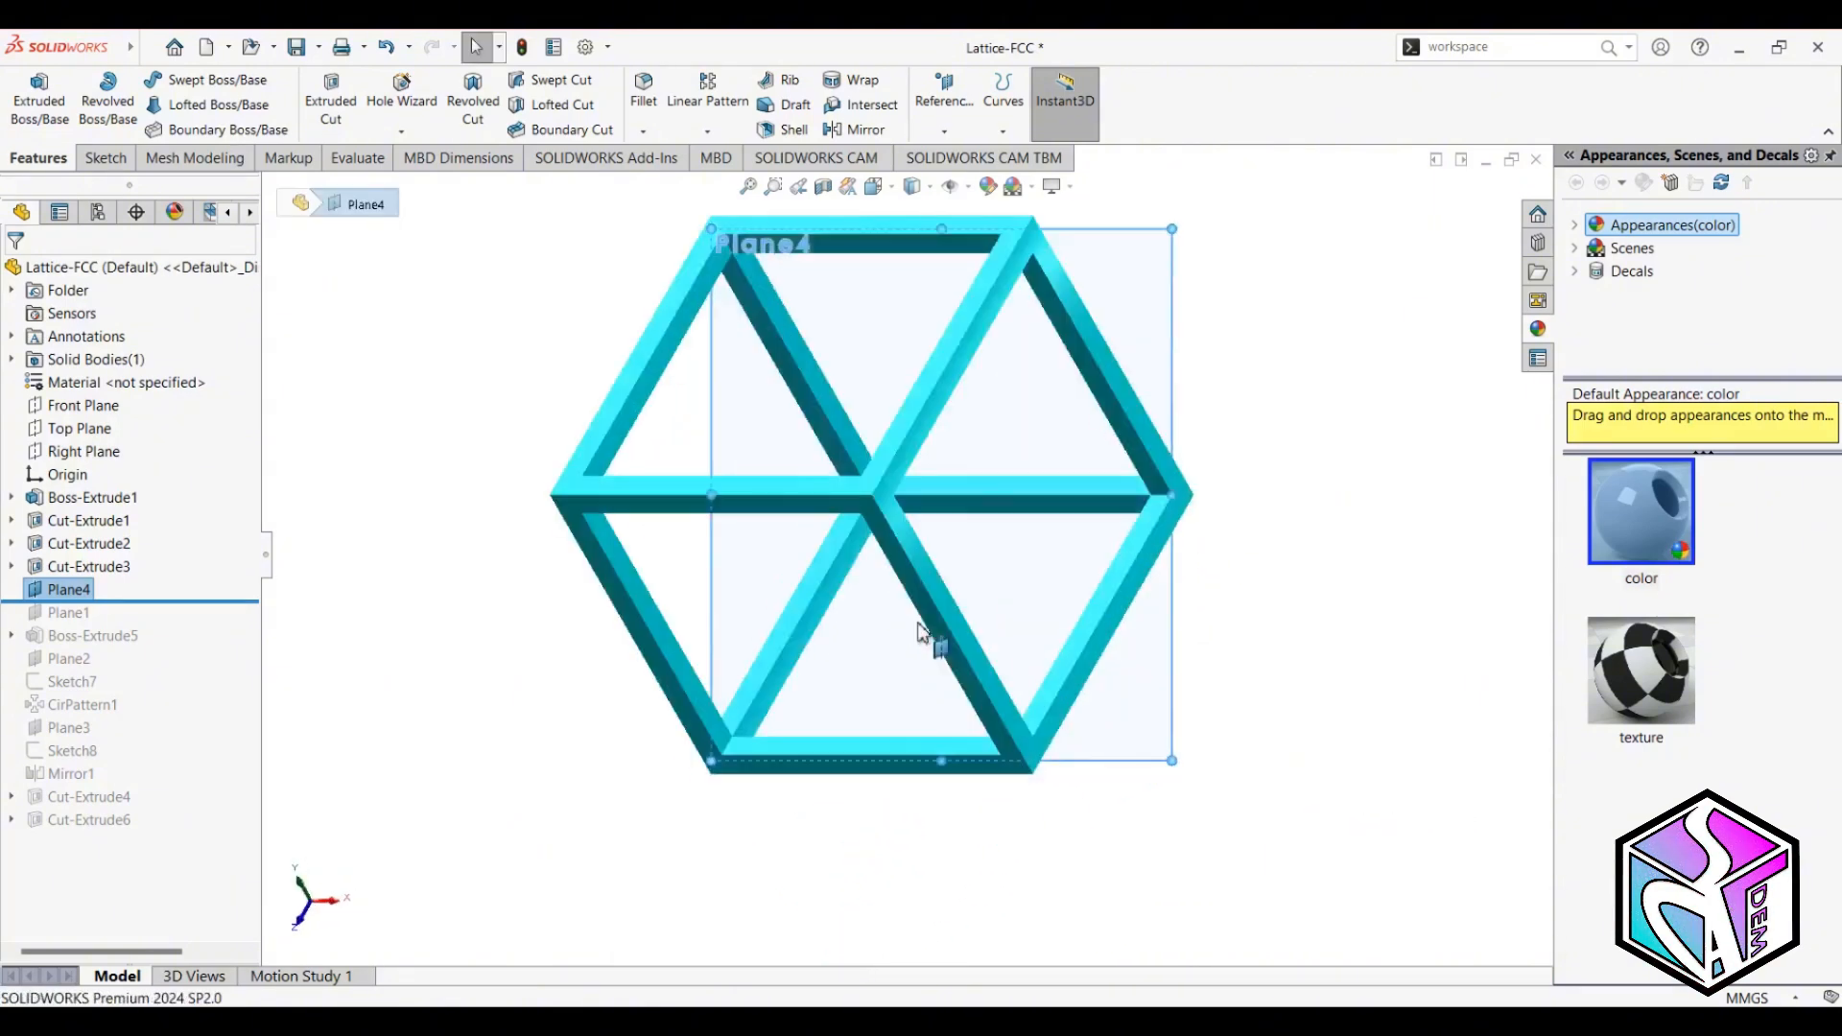
{"action": "key", "text": "ctrl+8"}
{"action": "mouse_move", "coordinate": [1402, 563]}
{"action": "middle_mouse_down"}
{"action": "mouse_move", "coordinate": [1199, 566]}
{"action": "mouse_move", "coordinate": [1263, 592]}
{"action": "mouse_move", "coordinate": [1406, 579]}
{"action": "middle_mouse_up"}
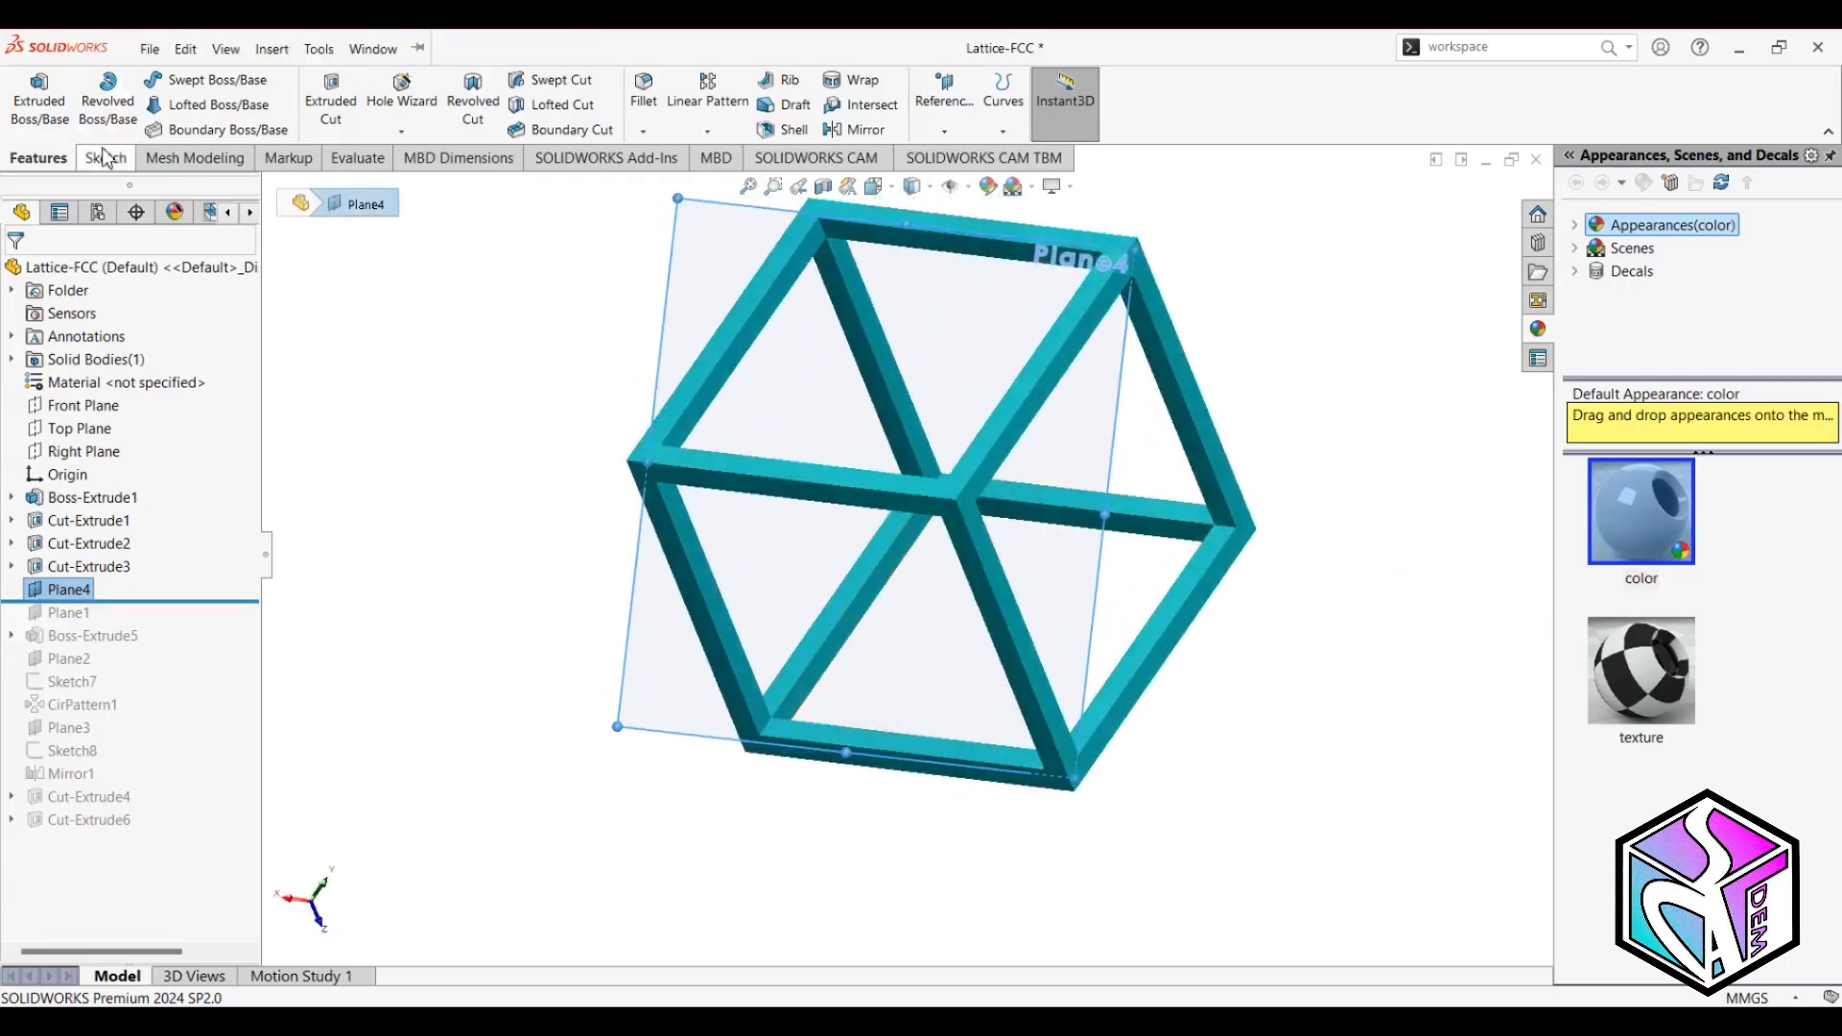
{"action": "key", "text": "ctrl+8"}
{"action": "key", "text": "ctrl+8"}
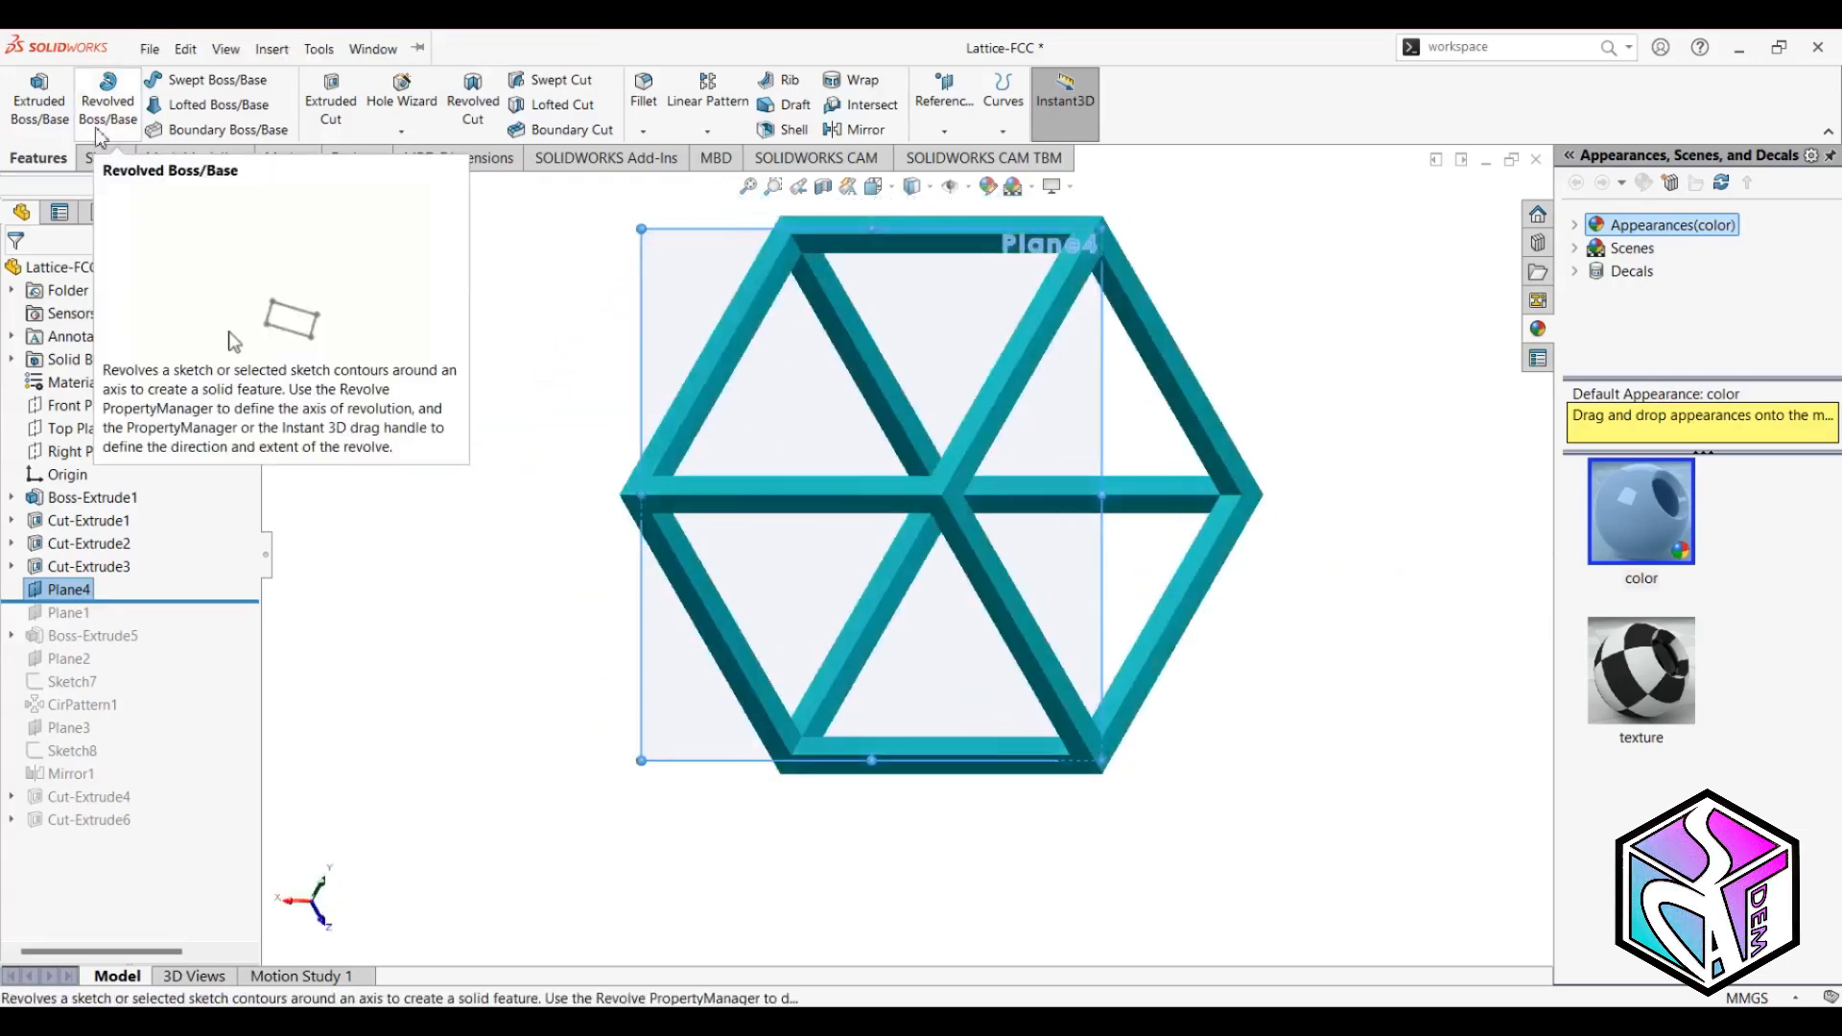
{"action": "left_click", "coordinate": [104, 157]}
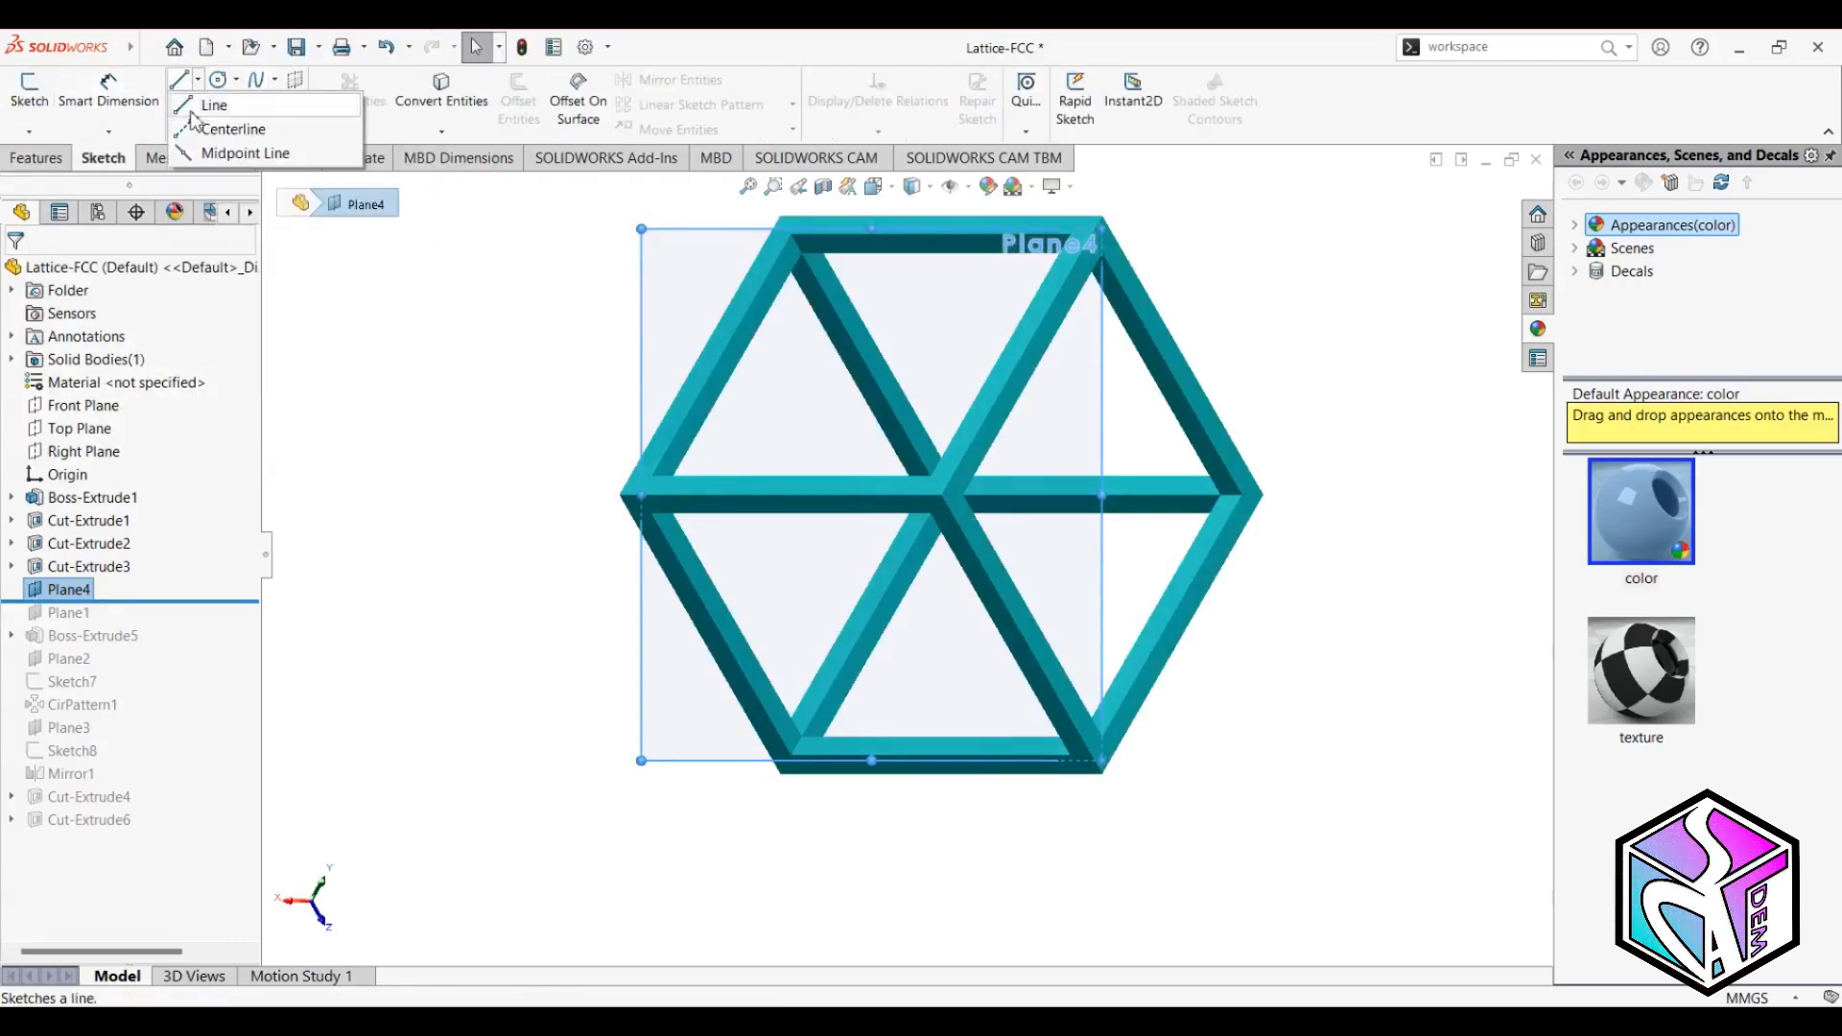
{"action": "left_click", "coordinate": [209, 105]}
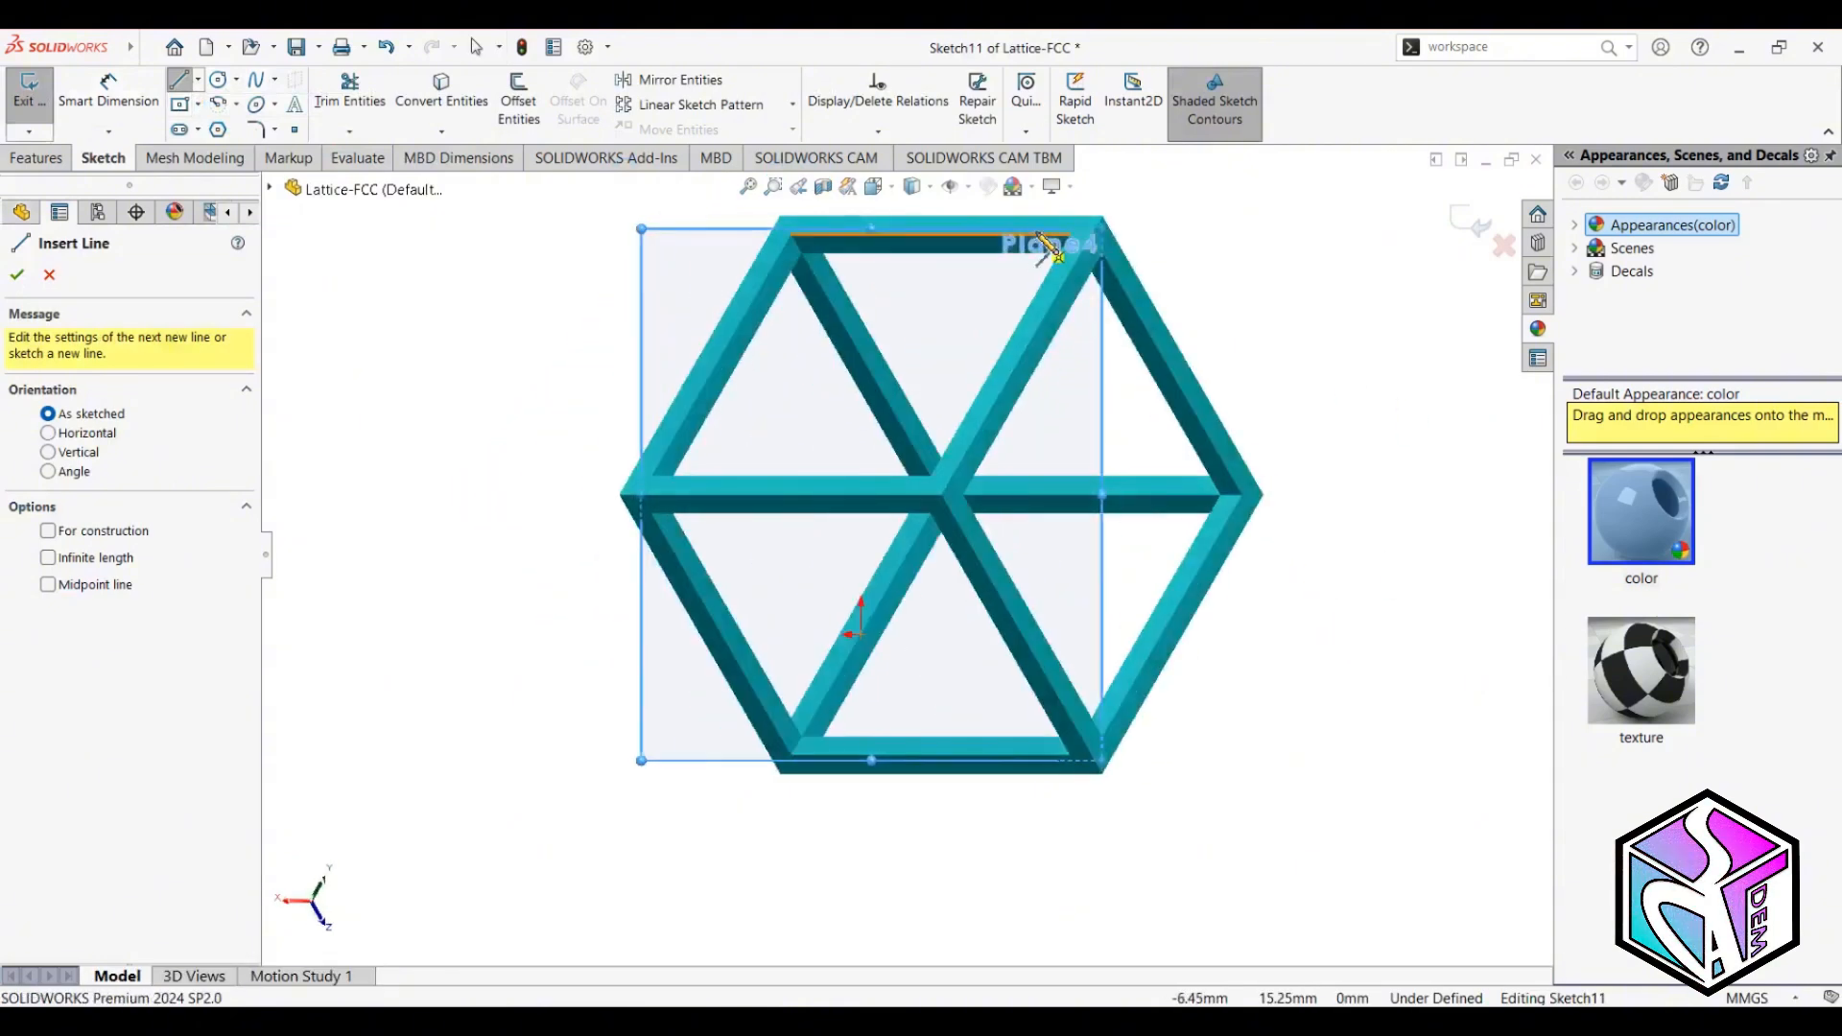
{"action": "scroll", "coordinate": [1189, 254], "scroll_direction": "down", "scroll_amount": 5}
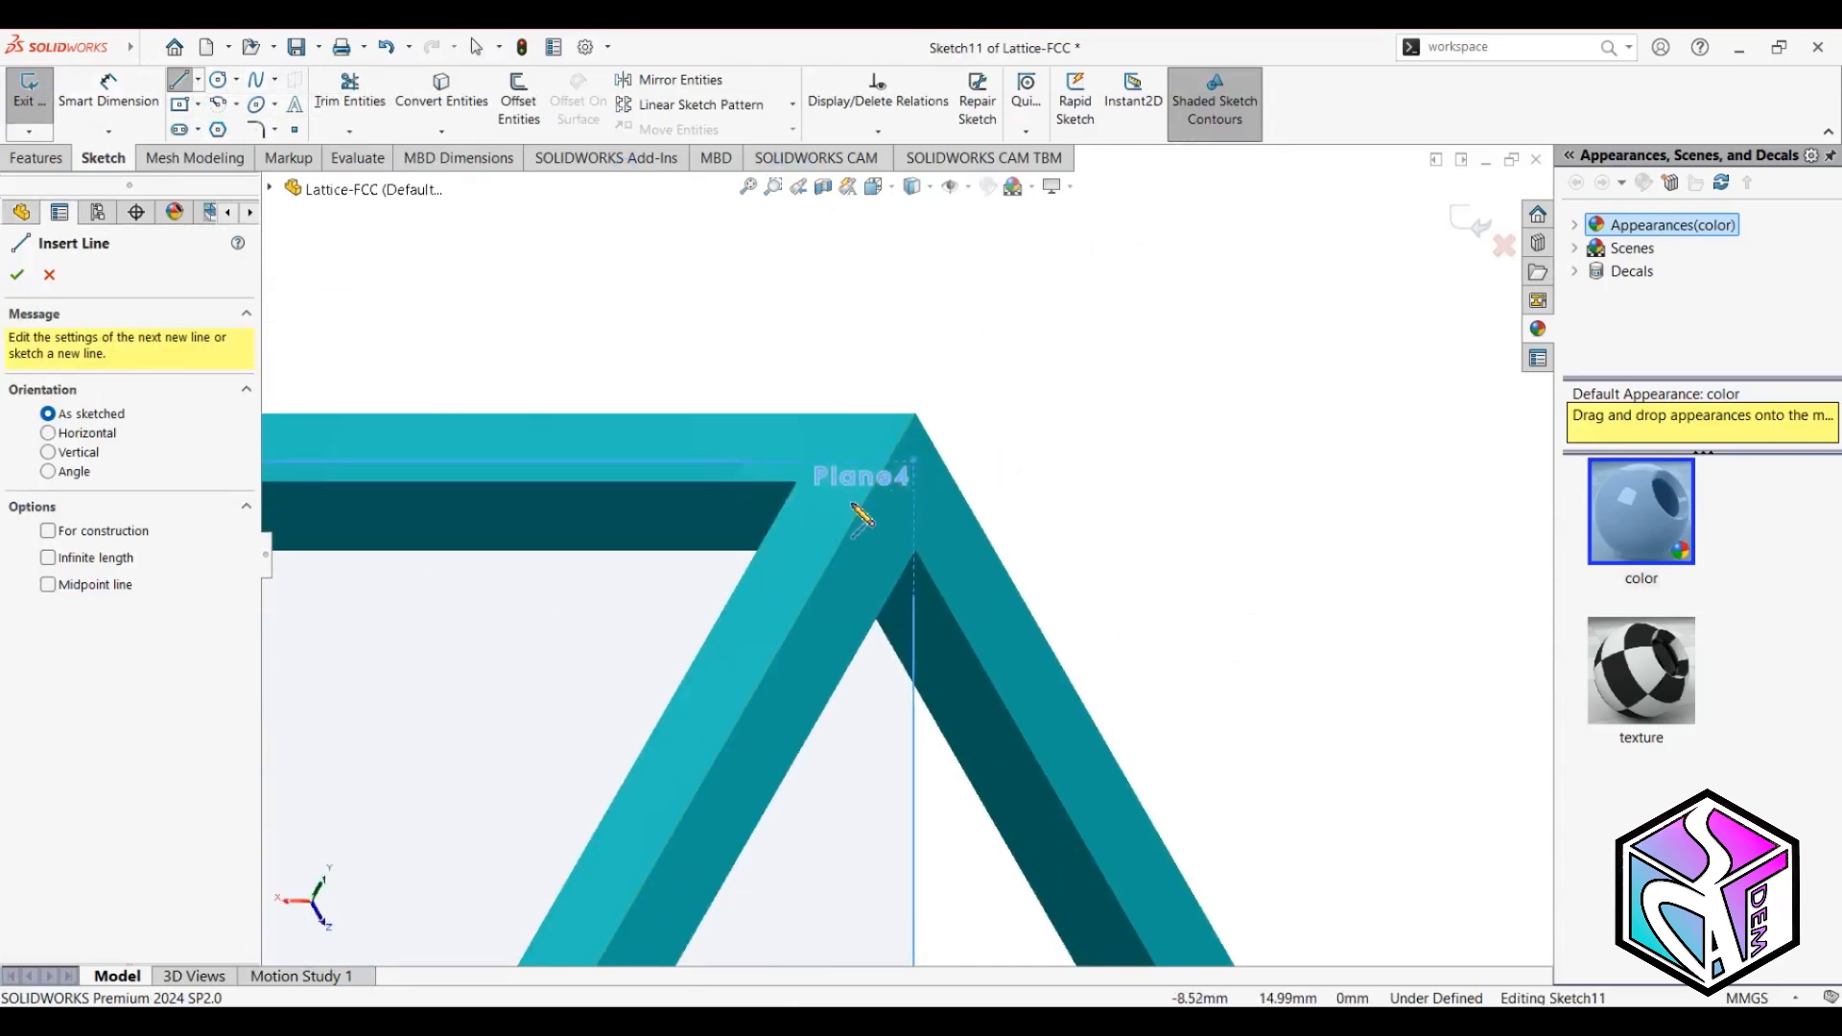
{"action": "left_click", "coordinate": [860, 516]}
{"action": "scroll", "coordinate": [868, 509], "scroll_direction": "up", "scroll_amount": 5}
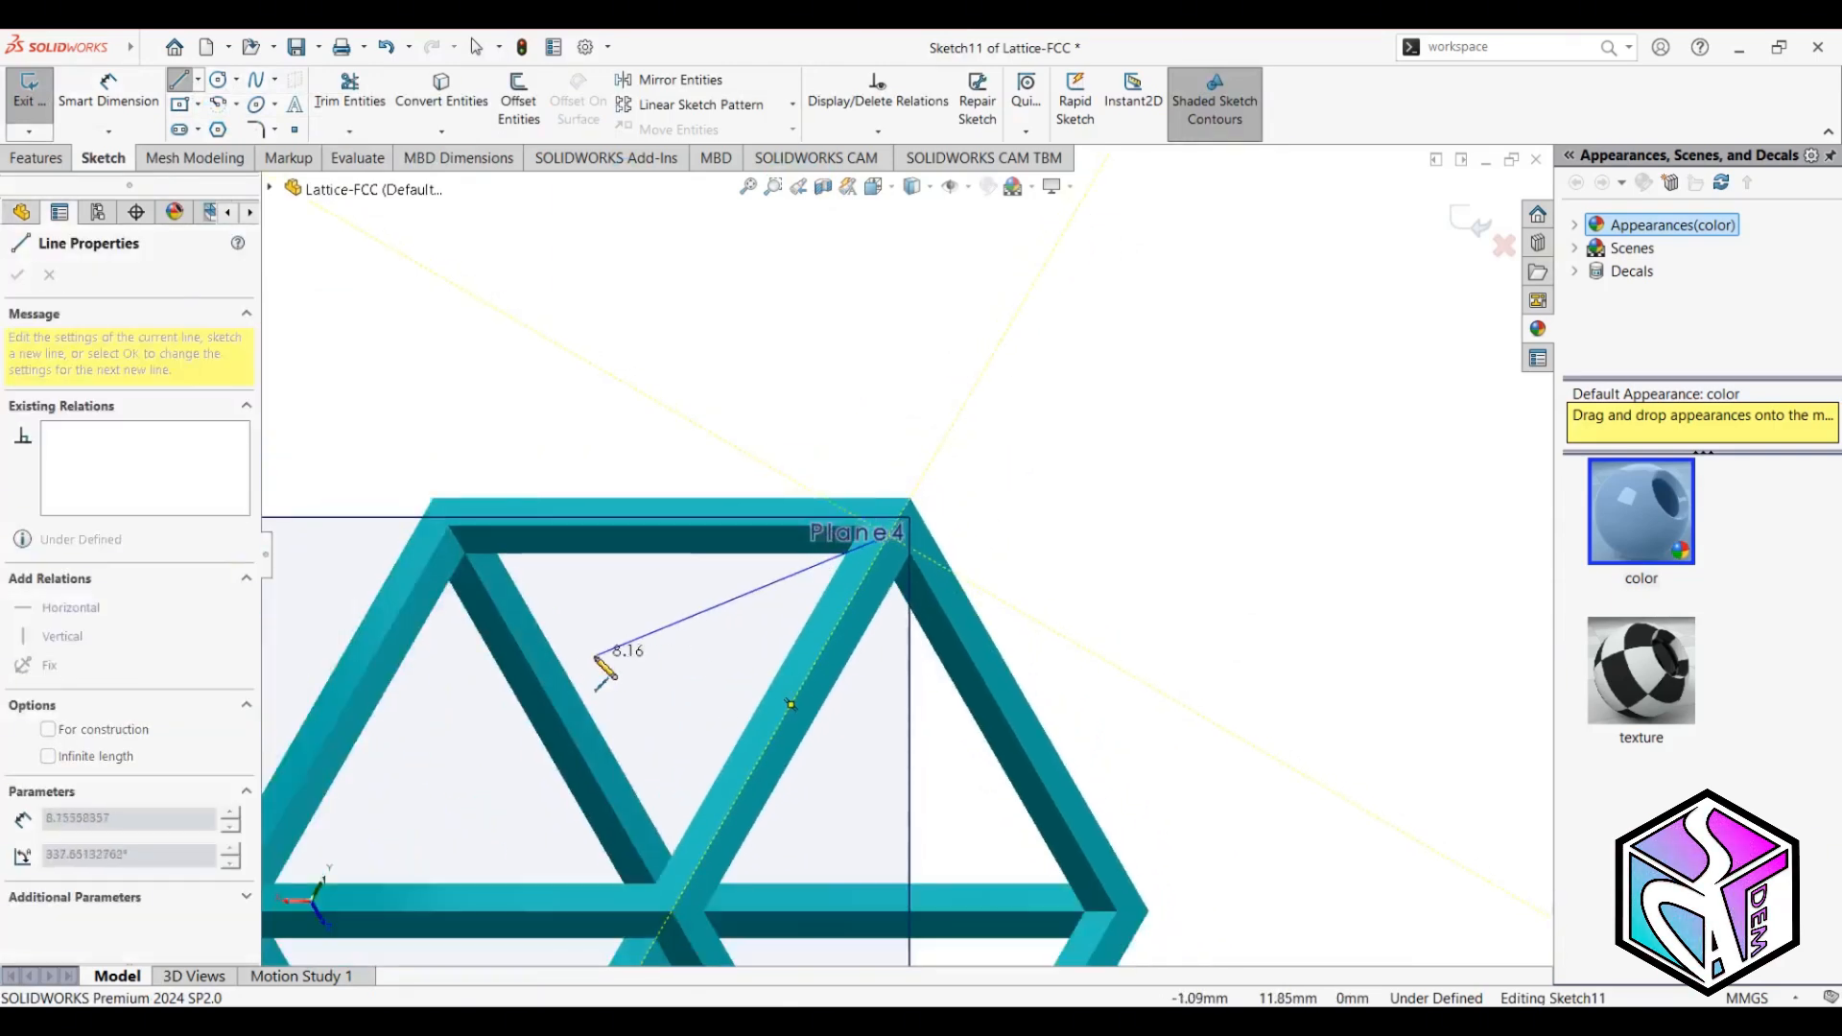
{"action": "scroll", "coordinate": [595, 659], "scroll_direction": "up", "scroll_amount": 4}
{"action": "scroll", "coordinate": [686, 712], "scroll_direction": "down", "scroll_amount": 3}
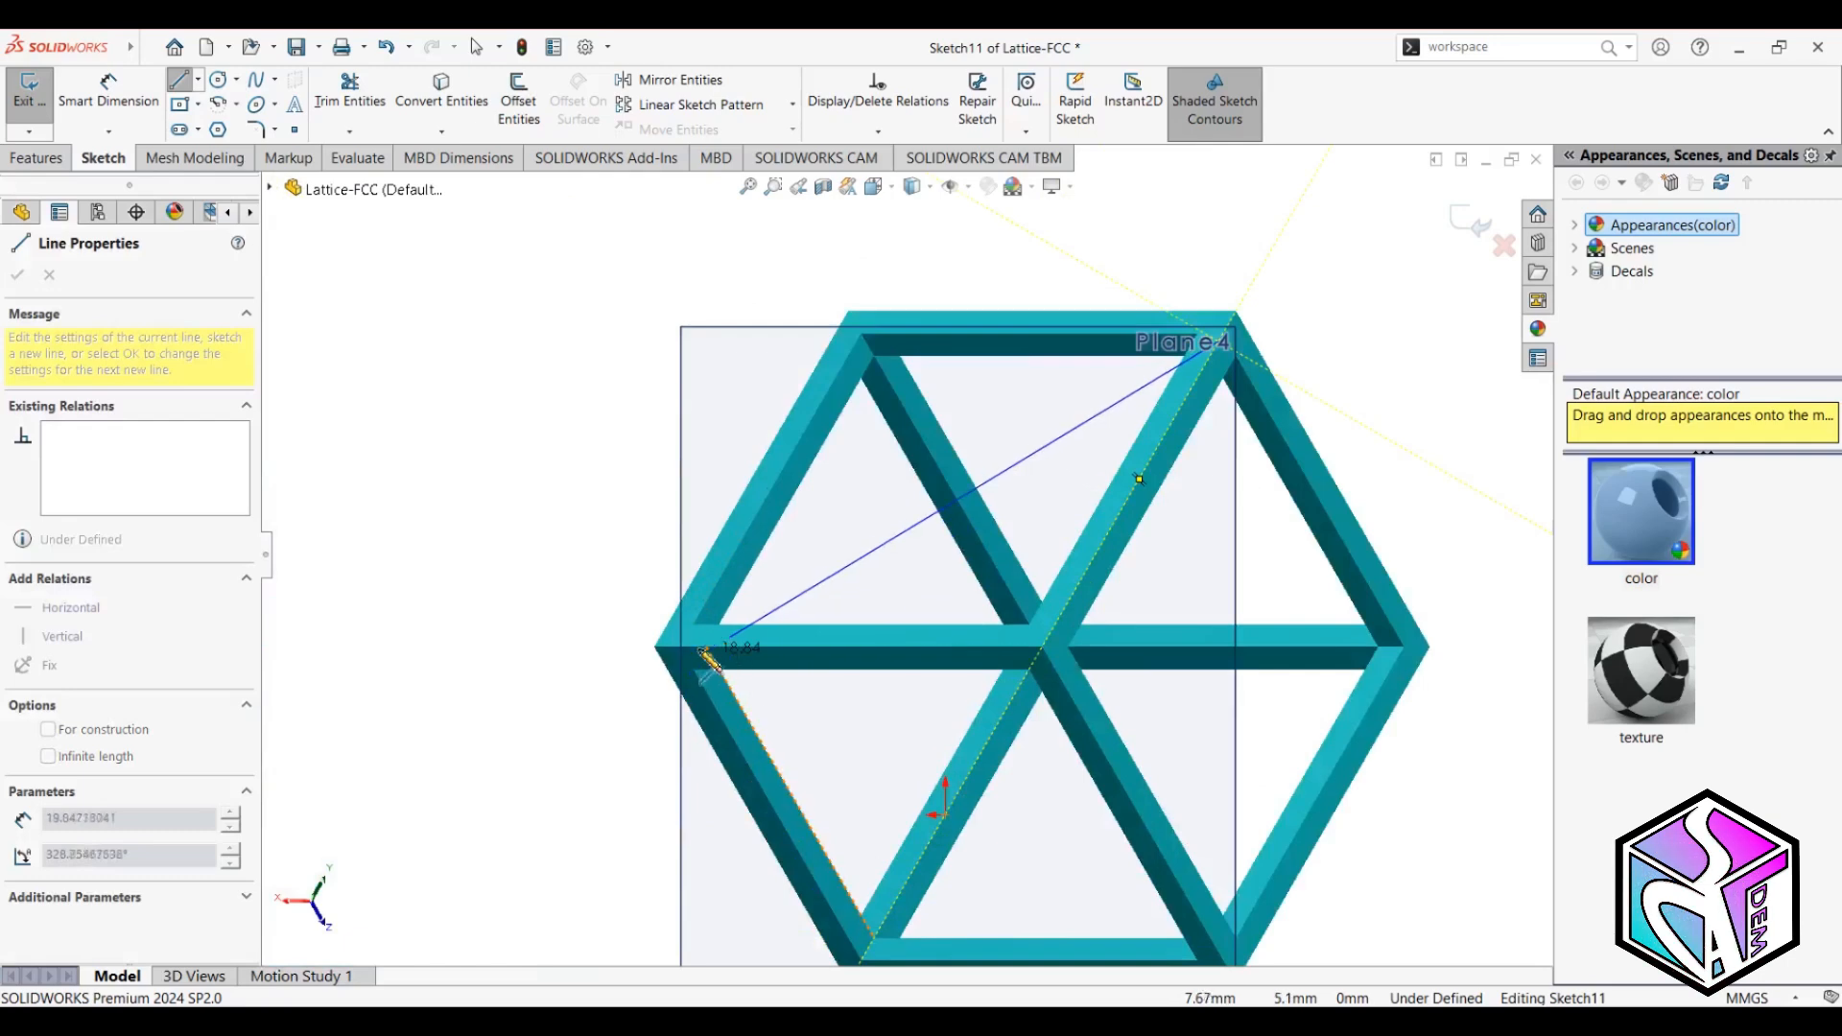
{"action": "left_click", "coordinate": [697, 649]}
Draw two more lines via the third inner corner, closing the triangle with a vertical side about 19.3 mm long.
{"action": "scroll", "coordinate": [925, 542], "scroll_direction": "up", "scroll_amount": 4}
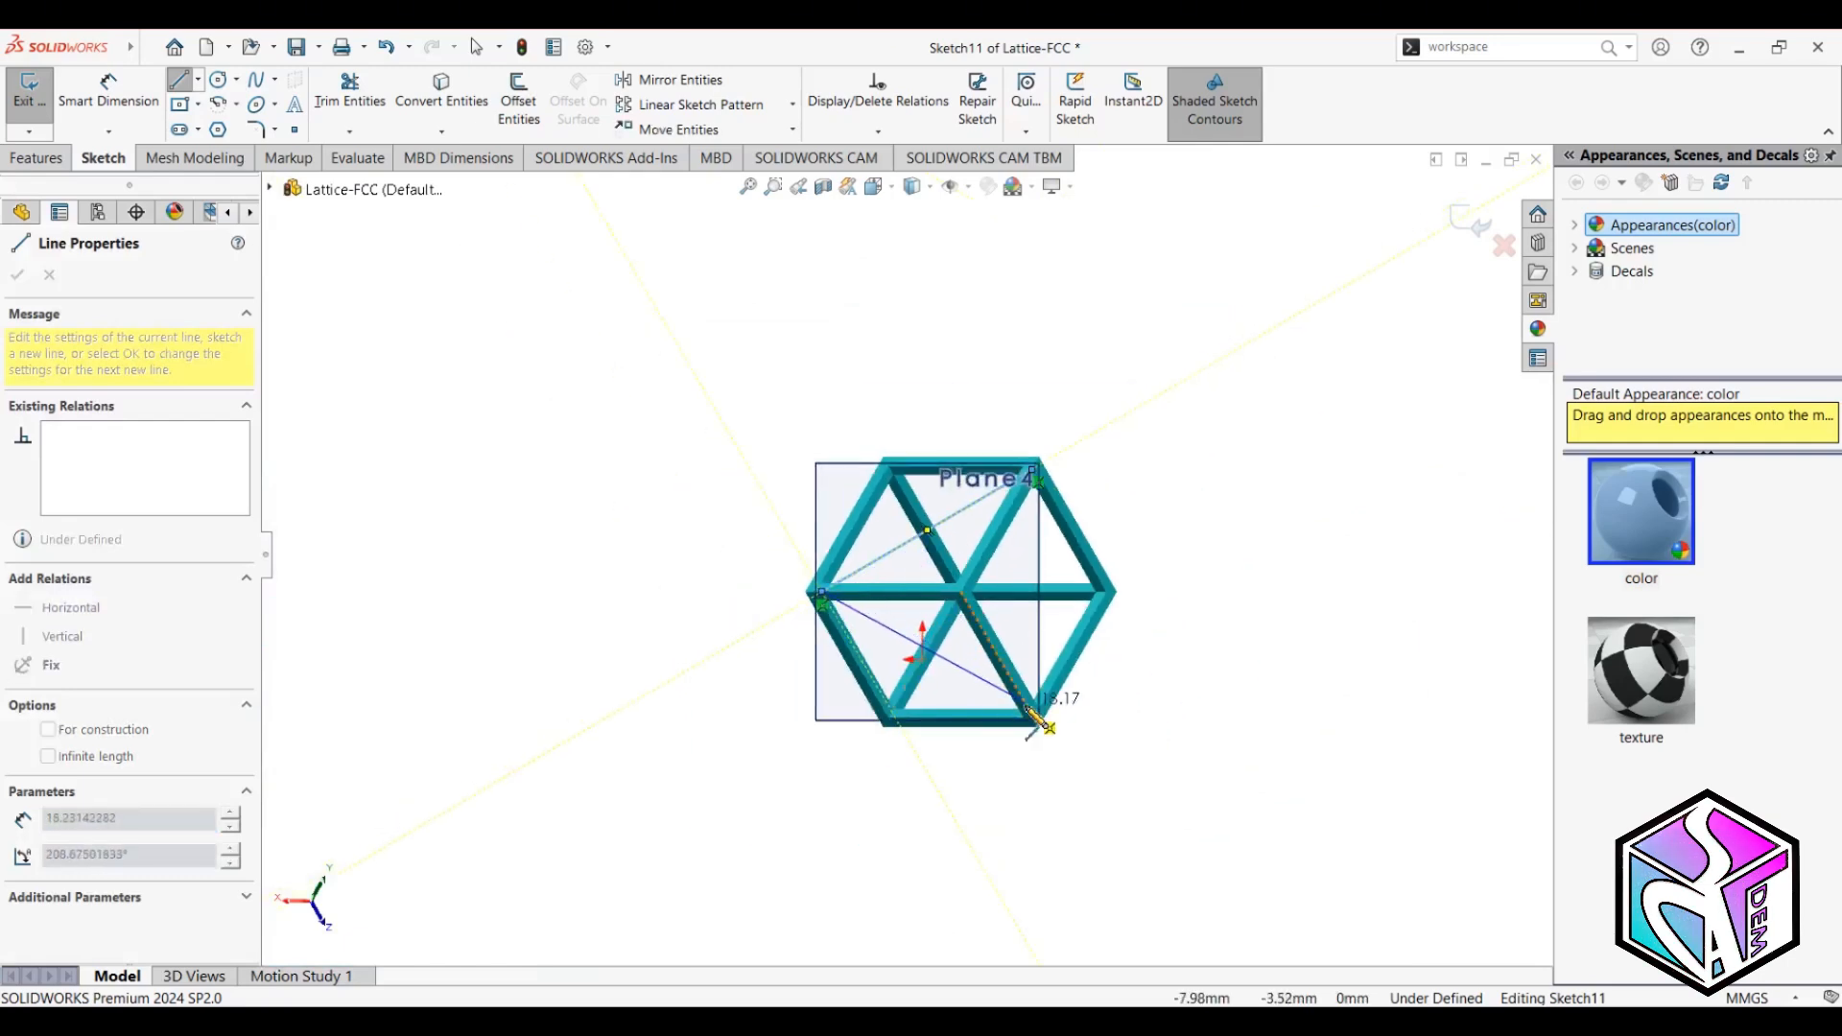
{"action": "scroll", "coordinate": [1034, 715], "scroll_direction": "down", "scroll_amount": 4}
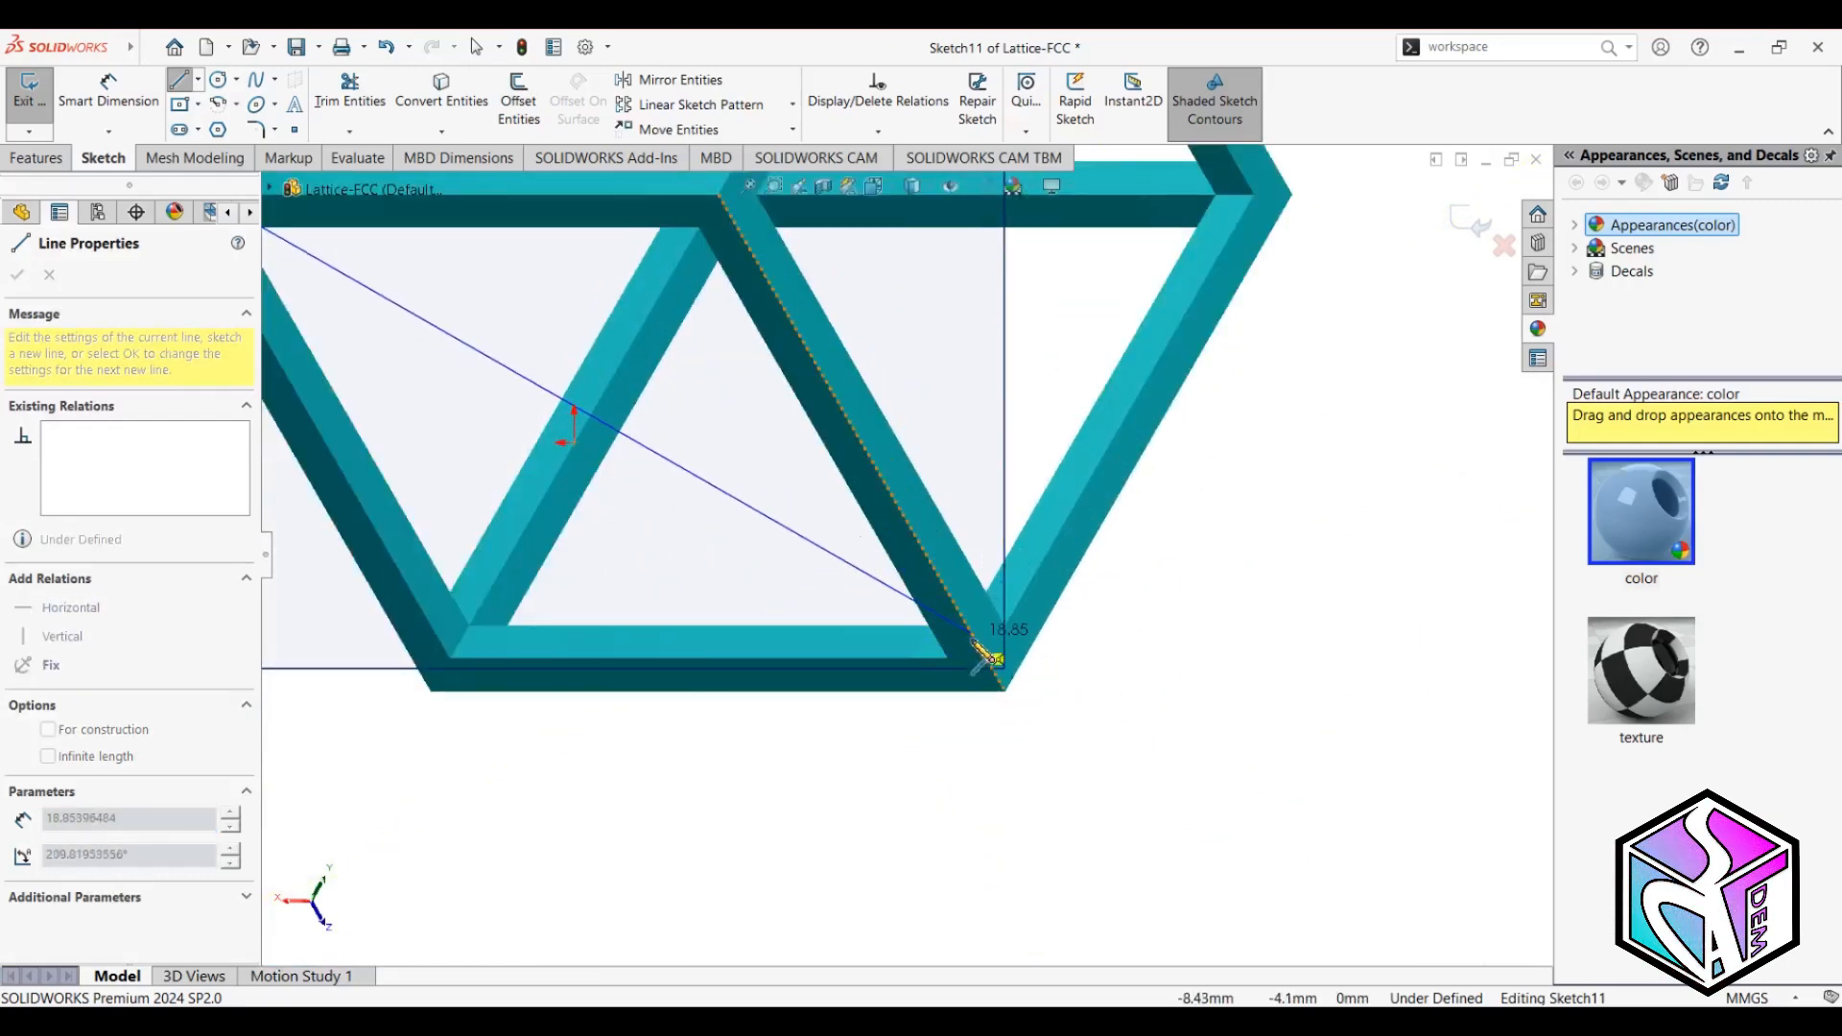
{"action": "scroll", "coordinate": [993, 658], "scroll_direction": "up", "scroll_amount": 1}
{"action": "left_click", "coordinate": [990, 658]}
{"action": "scroll", "coordinate": [969, 382], "scroll_direction": "up", "scroll_amount": 4}
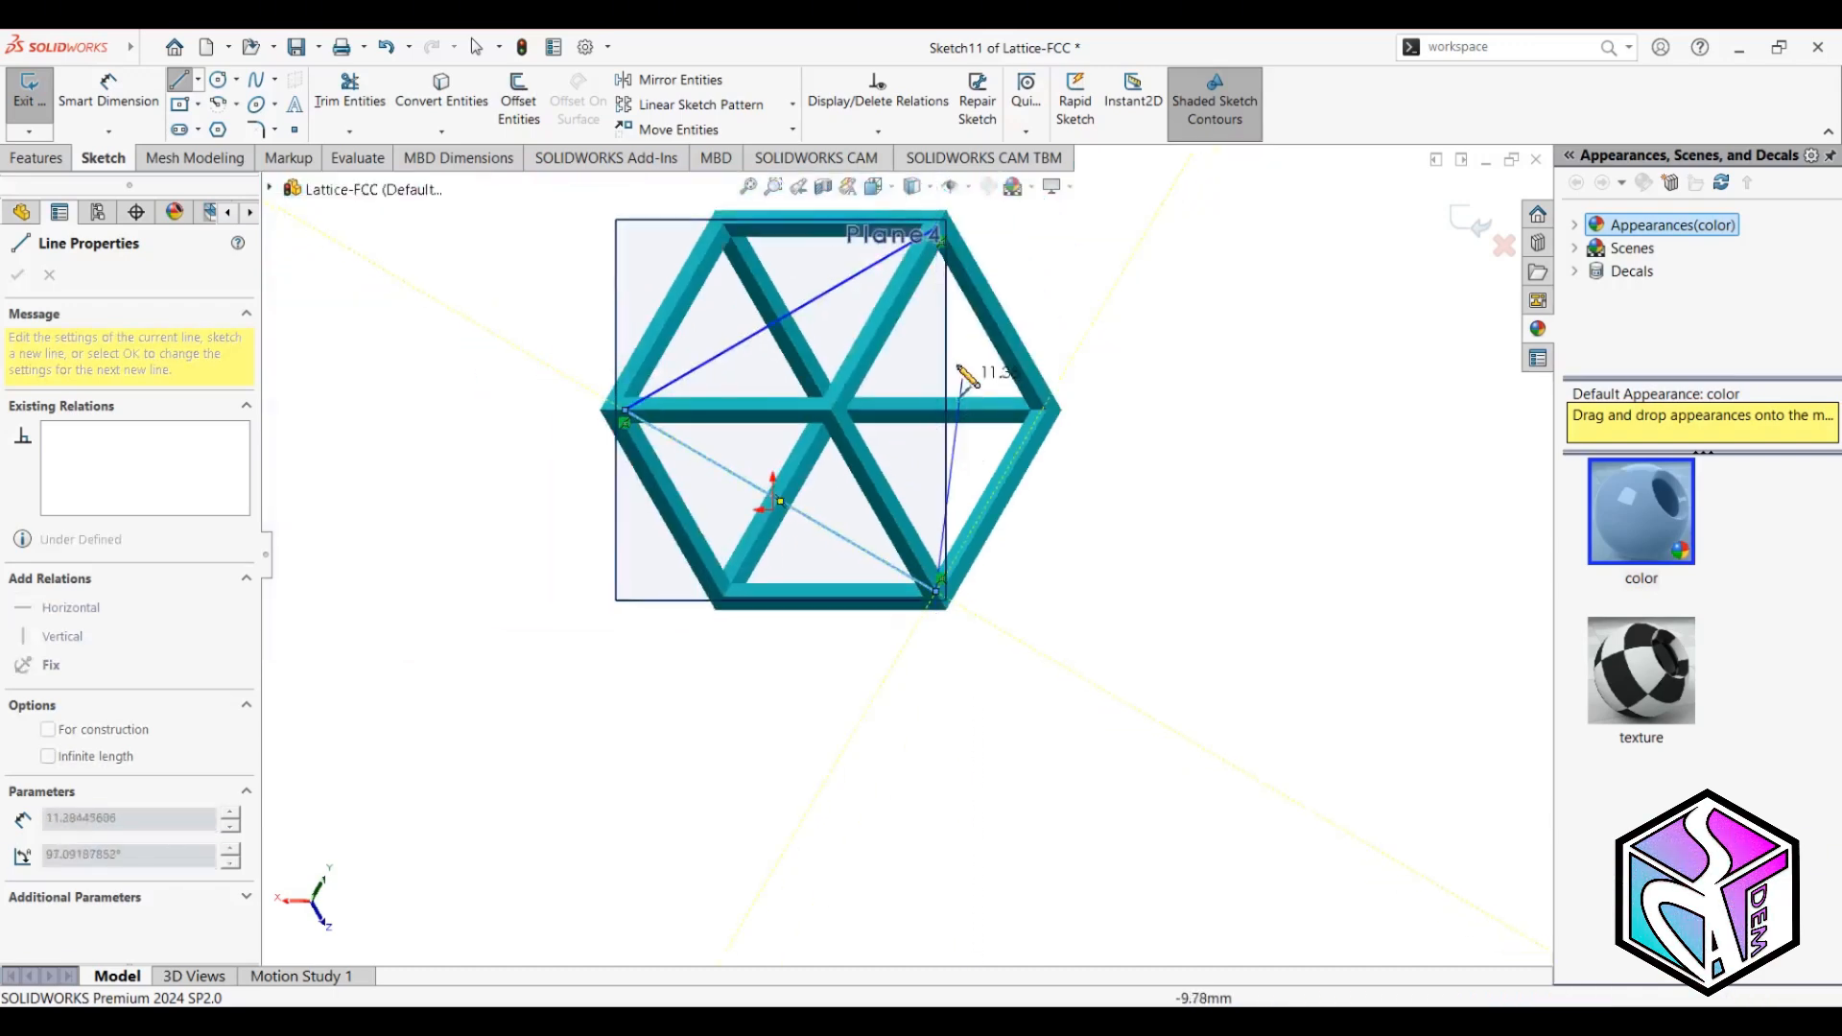
{"action": "scroll", "coordinate": [967, 375], "scroll_direction": "down", "scroll_amount": 3}
{"action": "scroll", "coordinate": [950, 278], "scroll_direction": "up", "scroll_amount": 2}
{"action": "scroll", "coordinate": [954, 240], "scroll_direction": "down", "scroll_amount": 5}
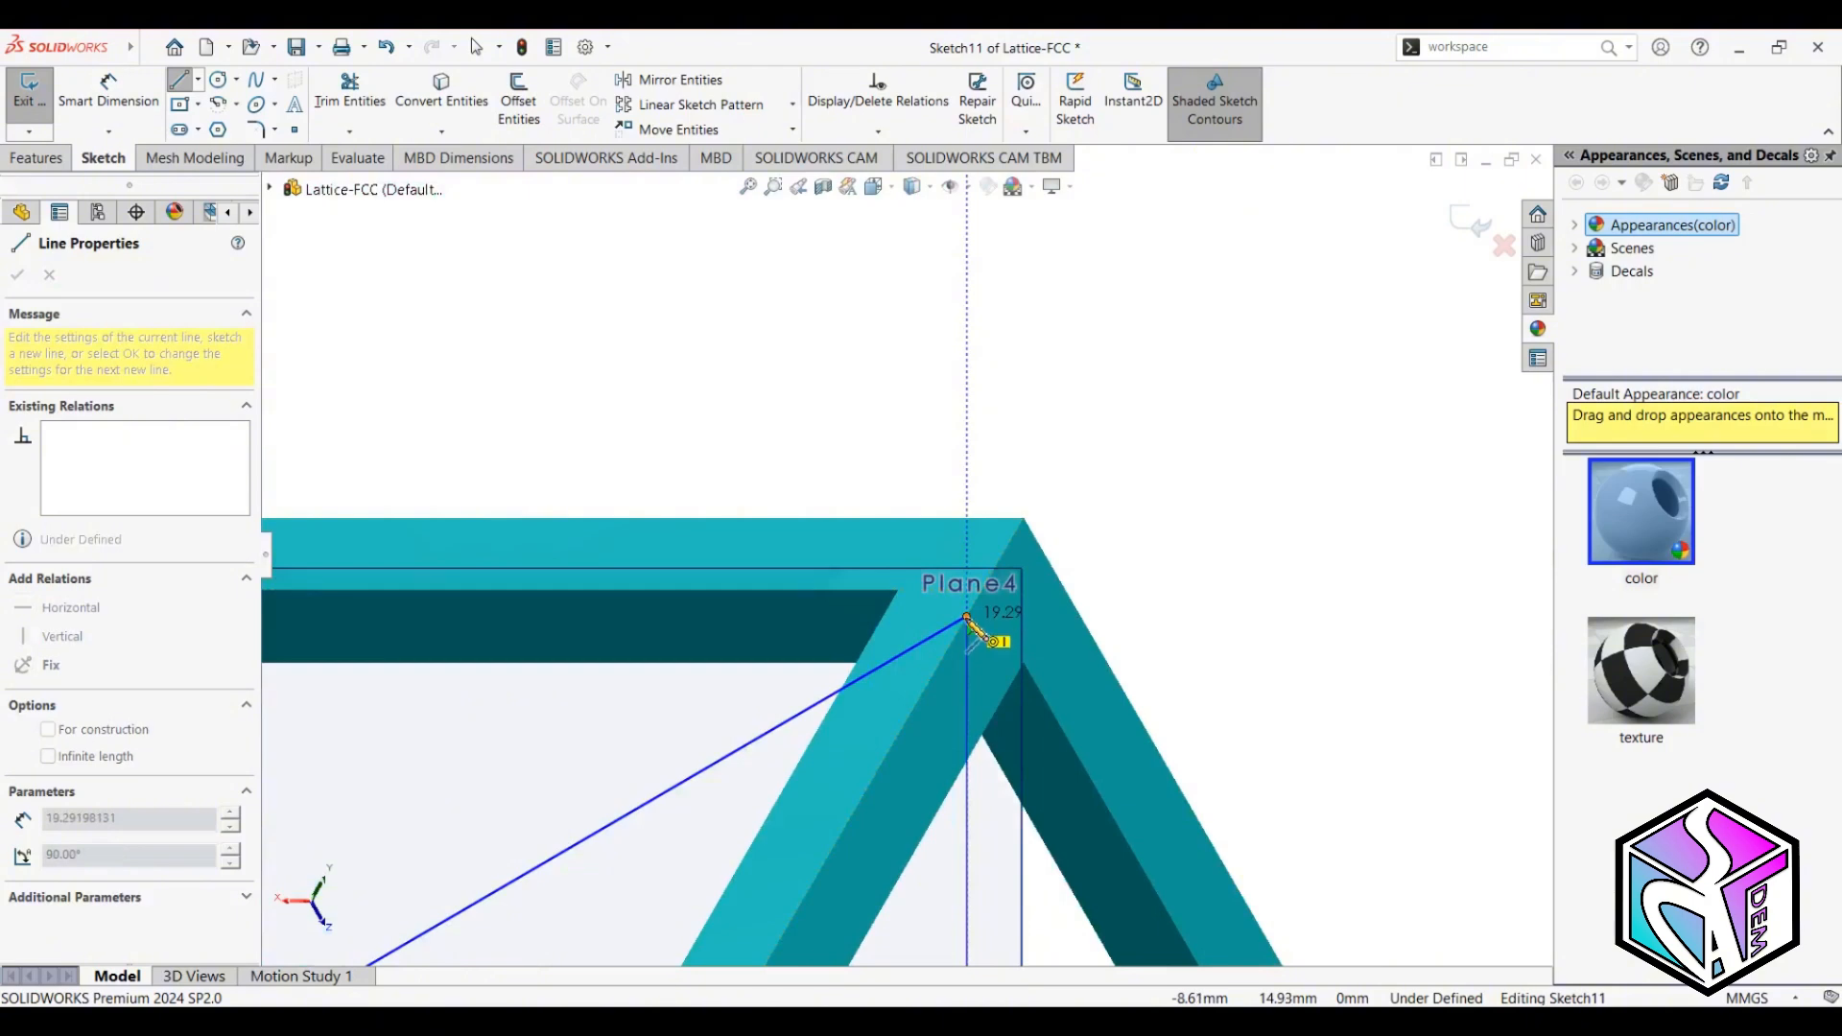
{"action": "left_click", "coordinate": [967, 618]}
{"action": "scroll", "coordinate": [1269, 577], "scroll_direction": "up", "scroll_amount": 3}
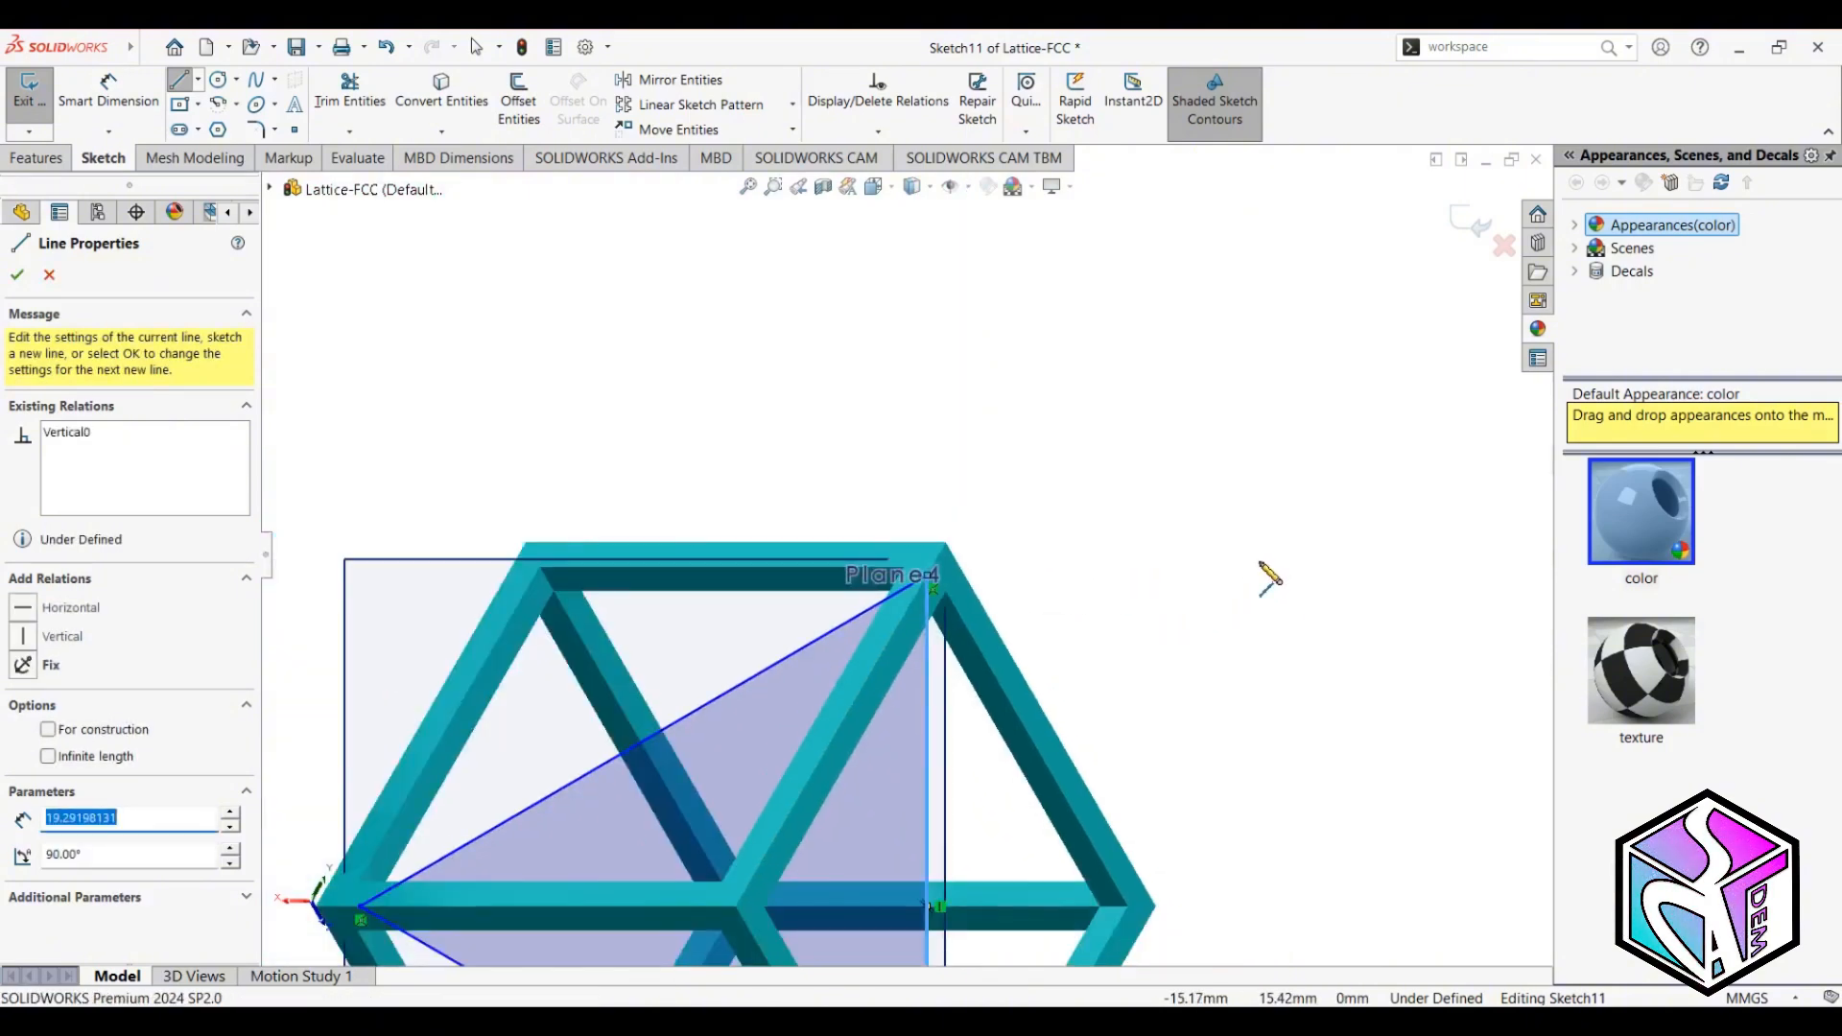
{"action": "key", "text": "Escape"}
Extrude the triangle 1 mm with the Mid Plane condition as a separate unmerged body, and hide the diagonal reference plane.
{"action": "scroll", "coordinate": [1141, 578], "scroll_direction": "up", "scroll_amount": 3}
{"action": "middle_click_drag", "start_coordinate": [1228, 528], "coordinate": [1089, 691]}
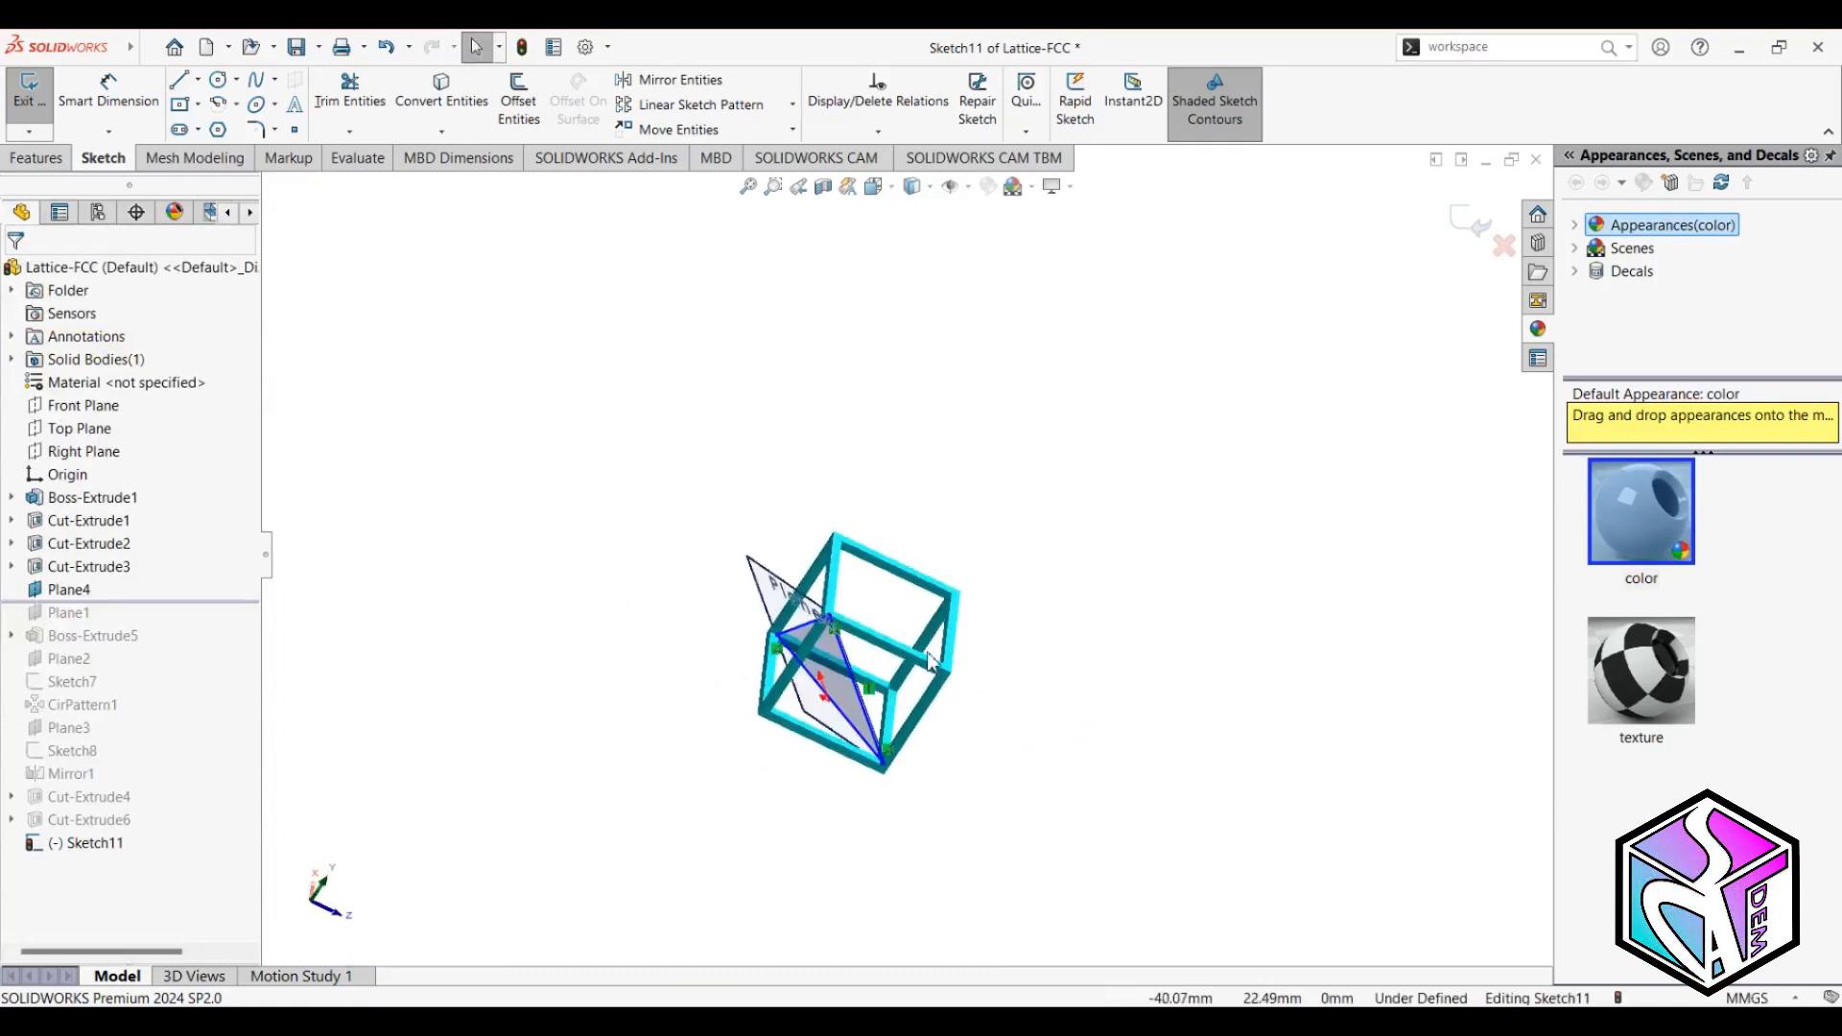
{"action": "scroll", "coordinate": [796, 677], "scroll_direction": "down", "scroll_amount": 5}
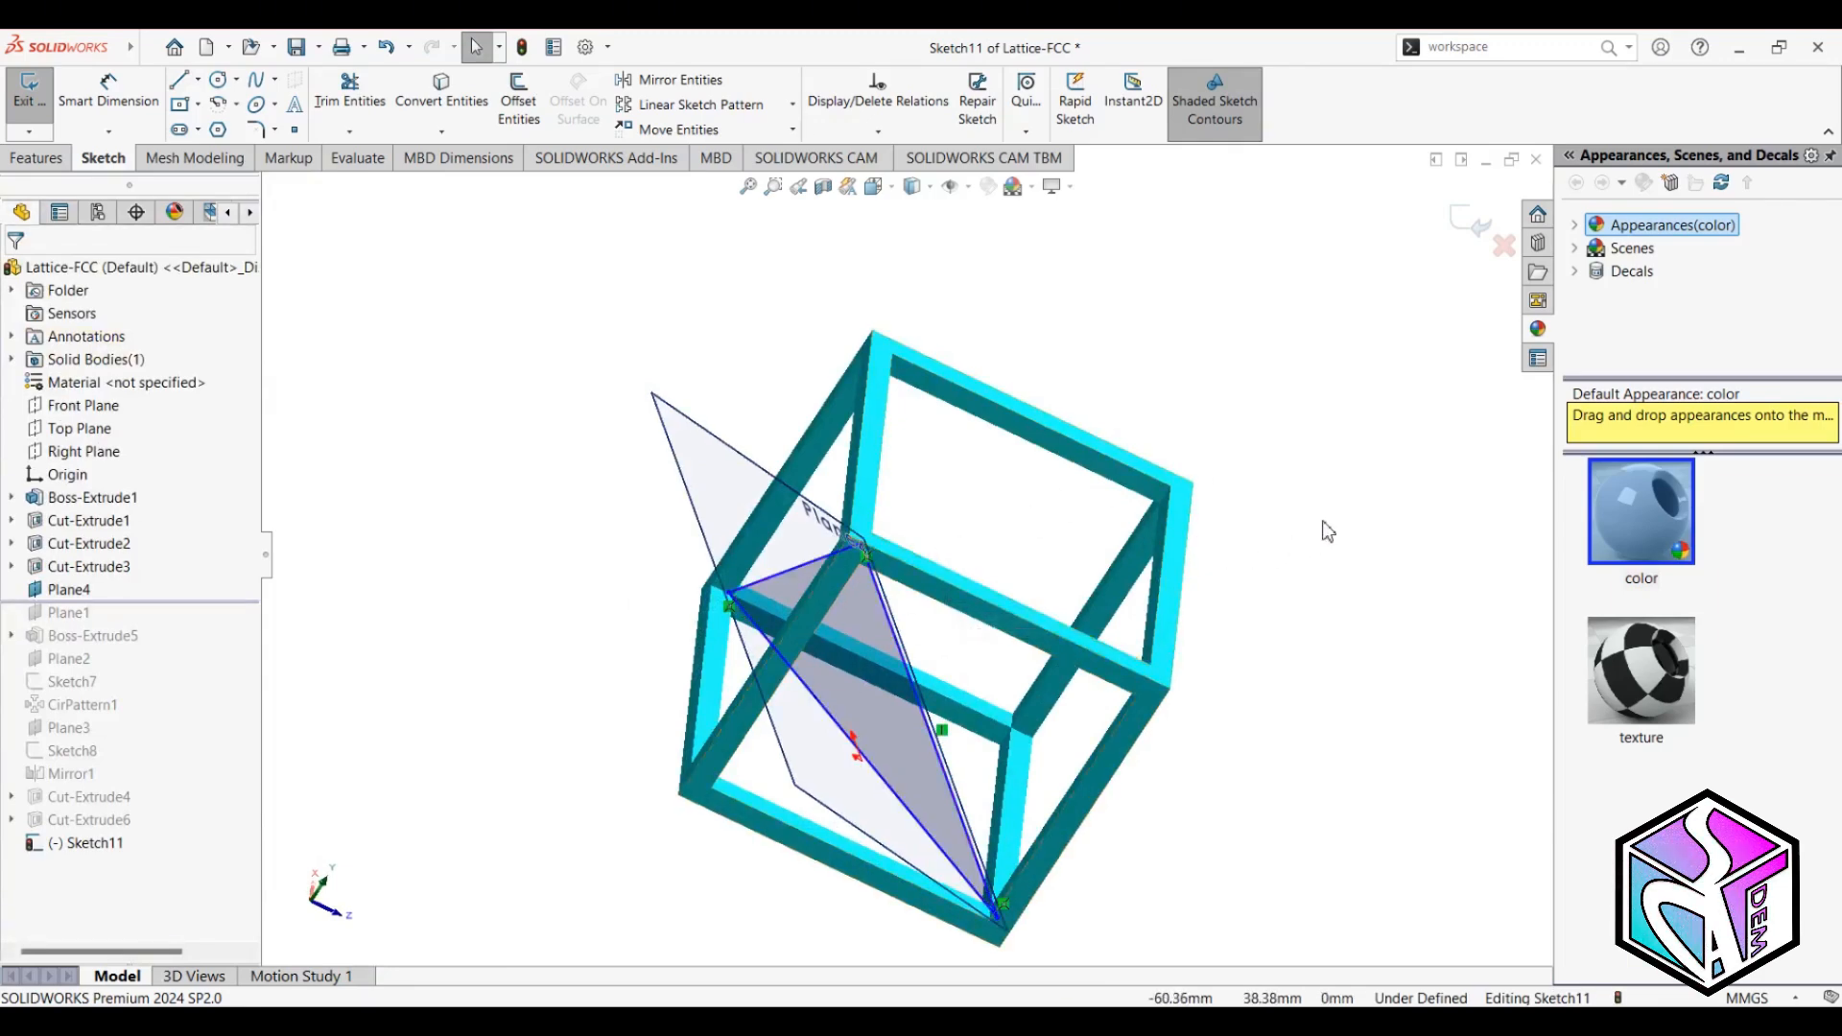
{"action": "mouse_move", "coordinate": [1353, 534]}
{"action": "middle_mouse_down"}
{"action": "mouse_move", "coordinate": [1125, 705]}
{"action": "mouse_move", "coordinate": [1152, 707]}
{"action": "middle_mouse_up"}
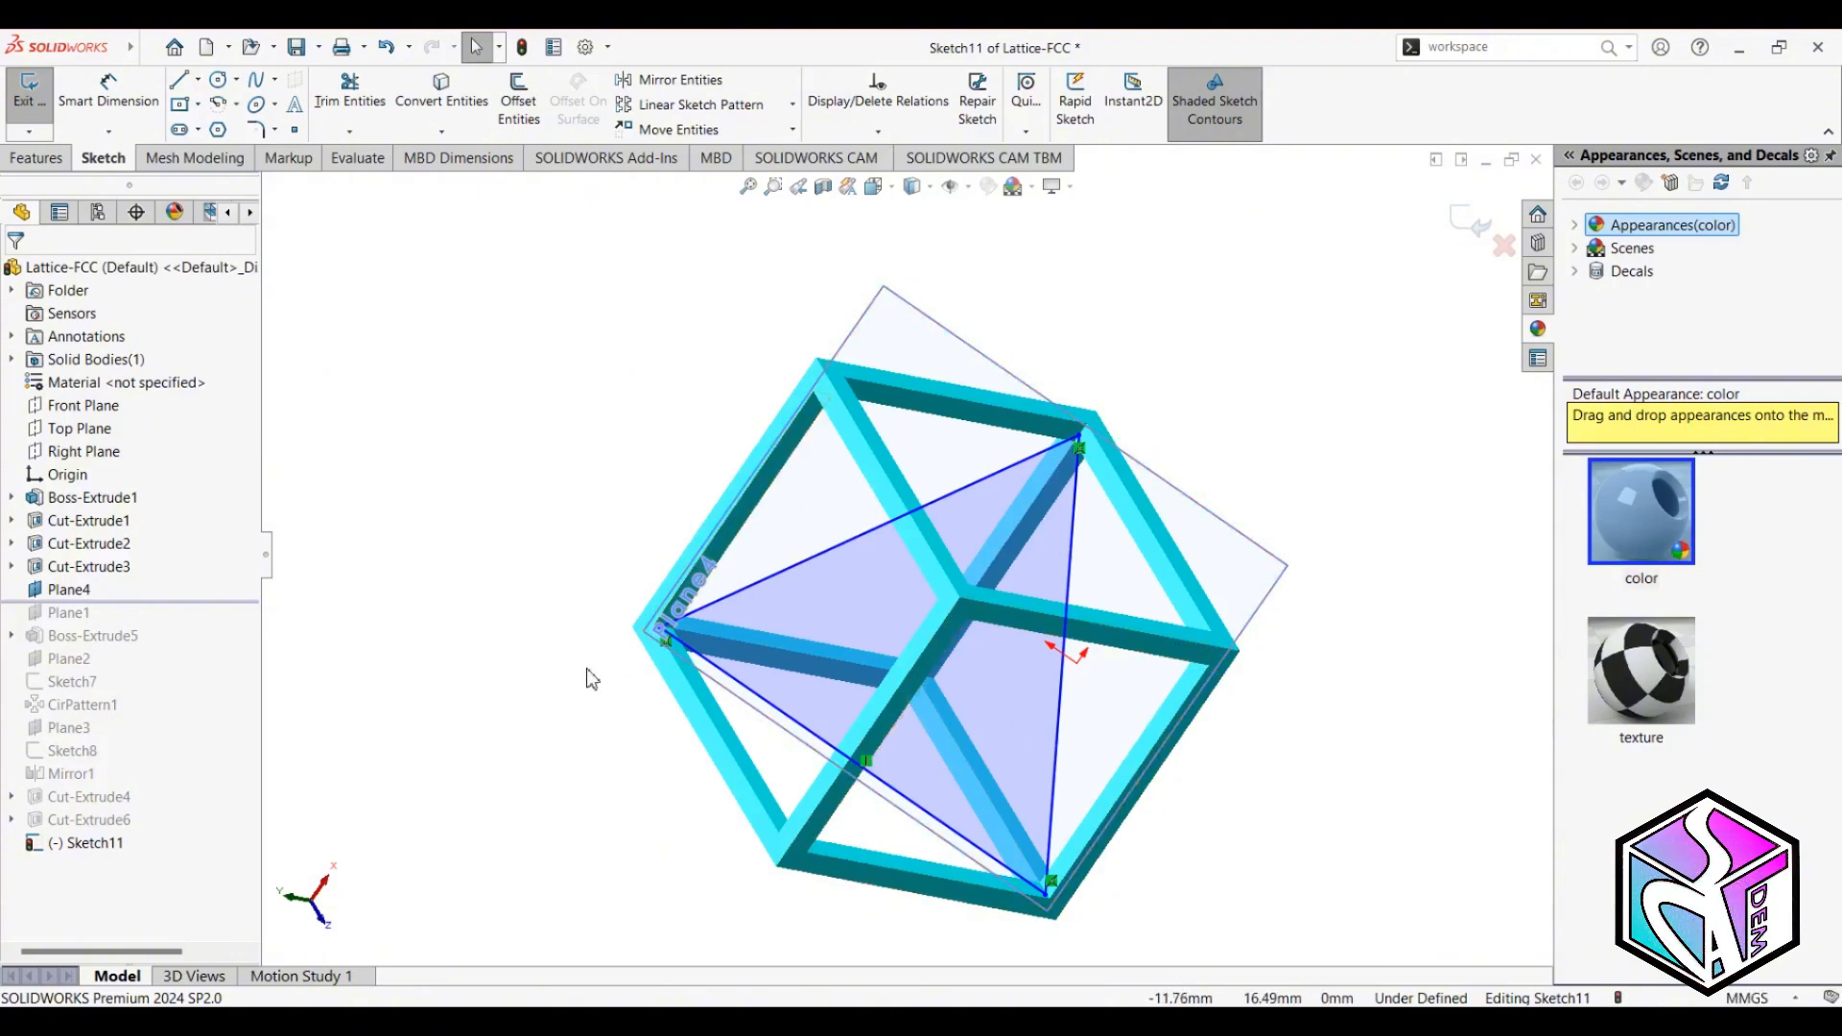
{"action": "mouse_move", "coordinate": [497, 752]}
{"action": "middle_mouse_down"}
{"action": "mouse_move", "coordinate": [775, 819]}
{"action": "mouse_move", "coordinate": [936, 814]}
{"action": "mouse_move", "coordinate": [768, 847]}
{"action": "mouse_move", "coordinate": [849, 592]}
{"action": "mouse_move", "coordinate": [844, 473]}
{"action": "mouse_move", "coordinate": [950, 451]}
{"action": "mouse_move", "coordinate": [912, 523]}
{"action": "middle_mouse_up"}
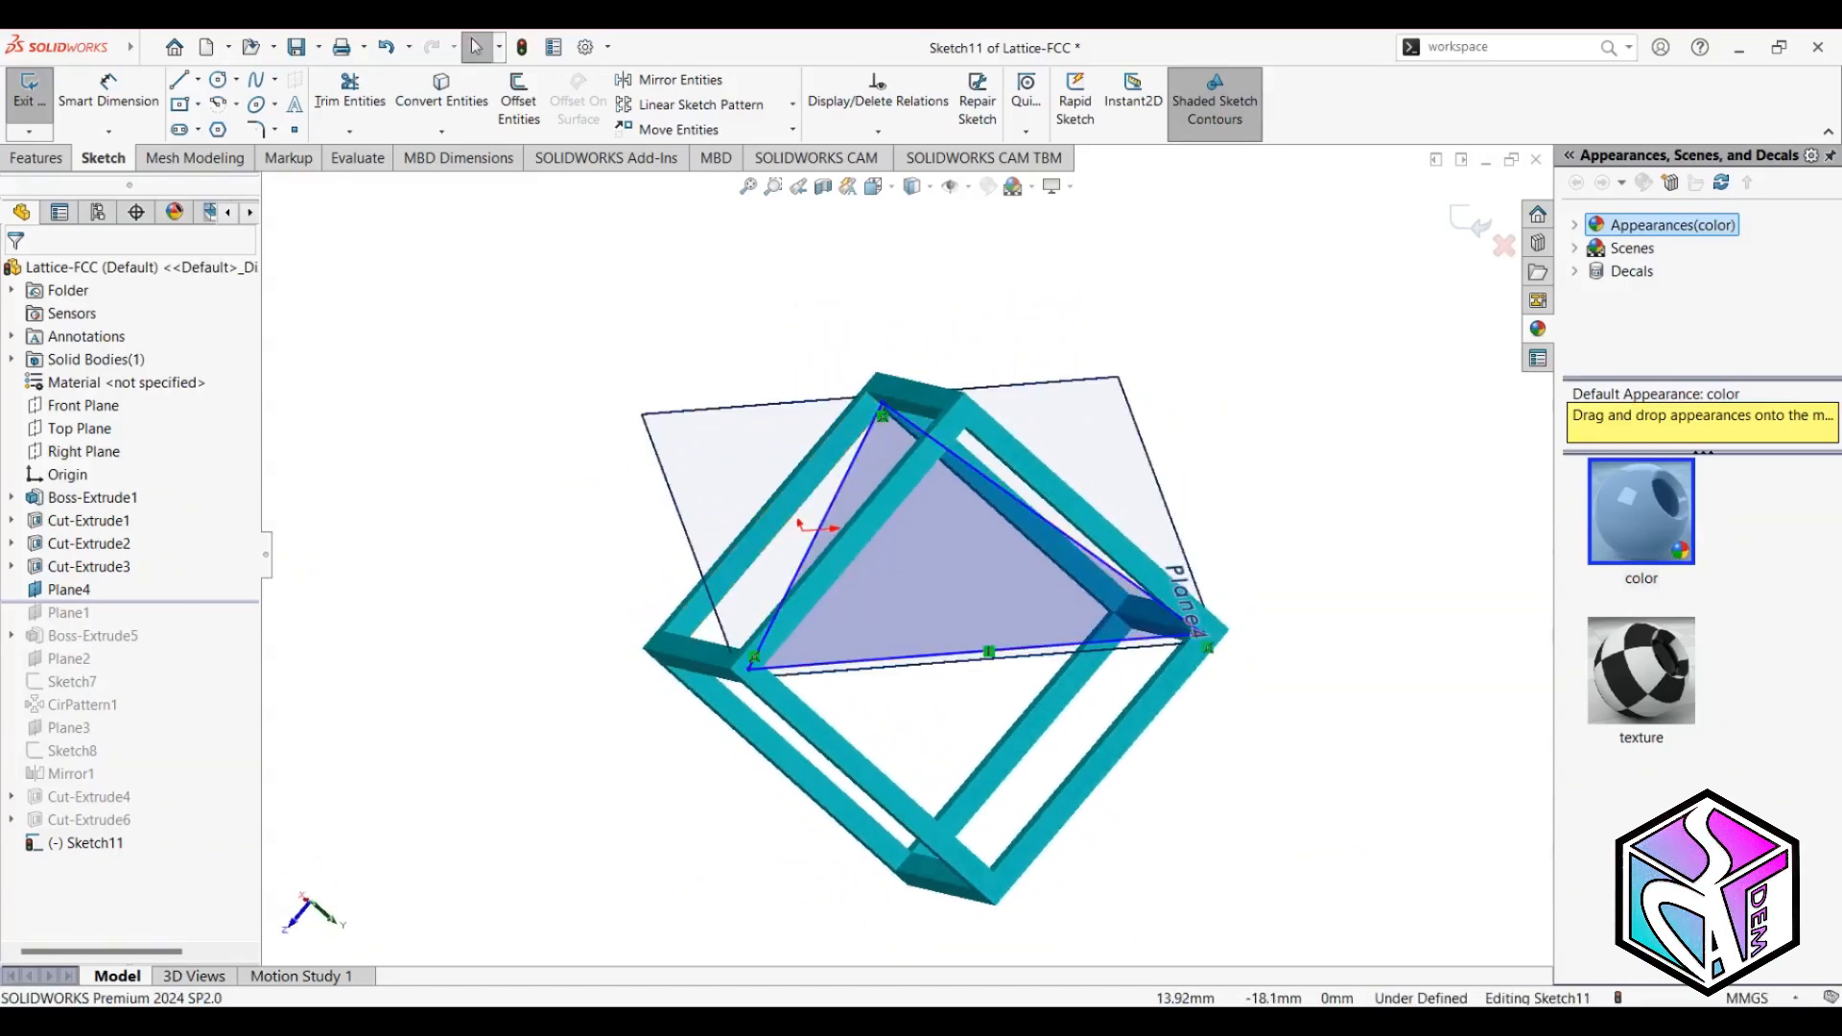
{"action": "left_click", "coordinate": [21, 160]}
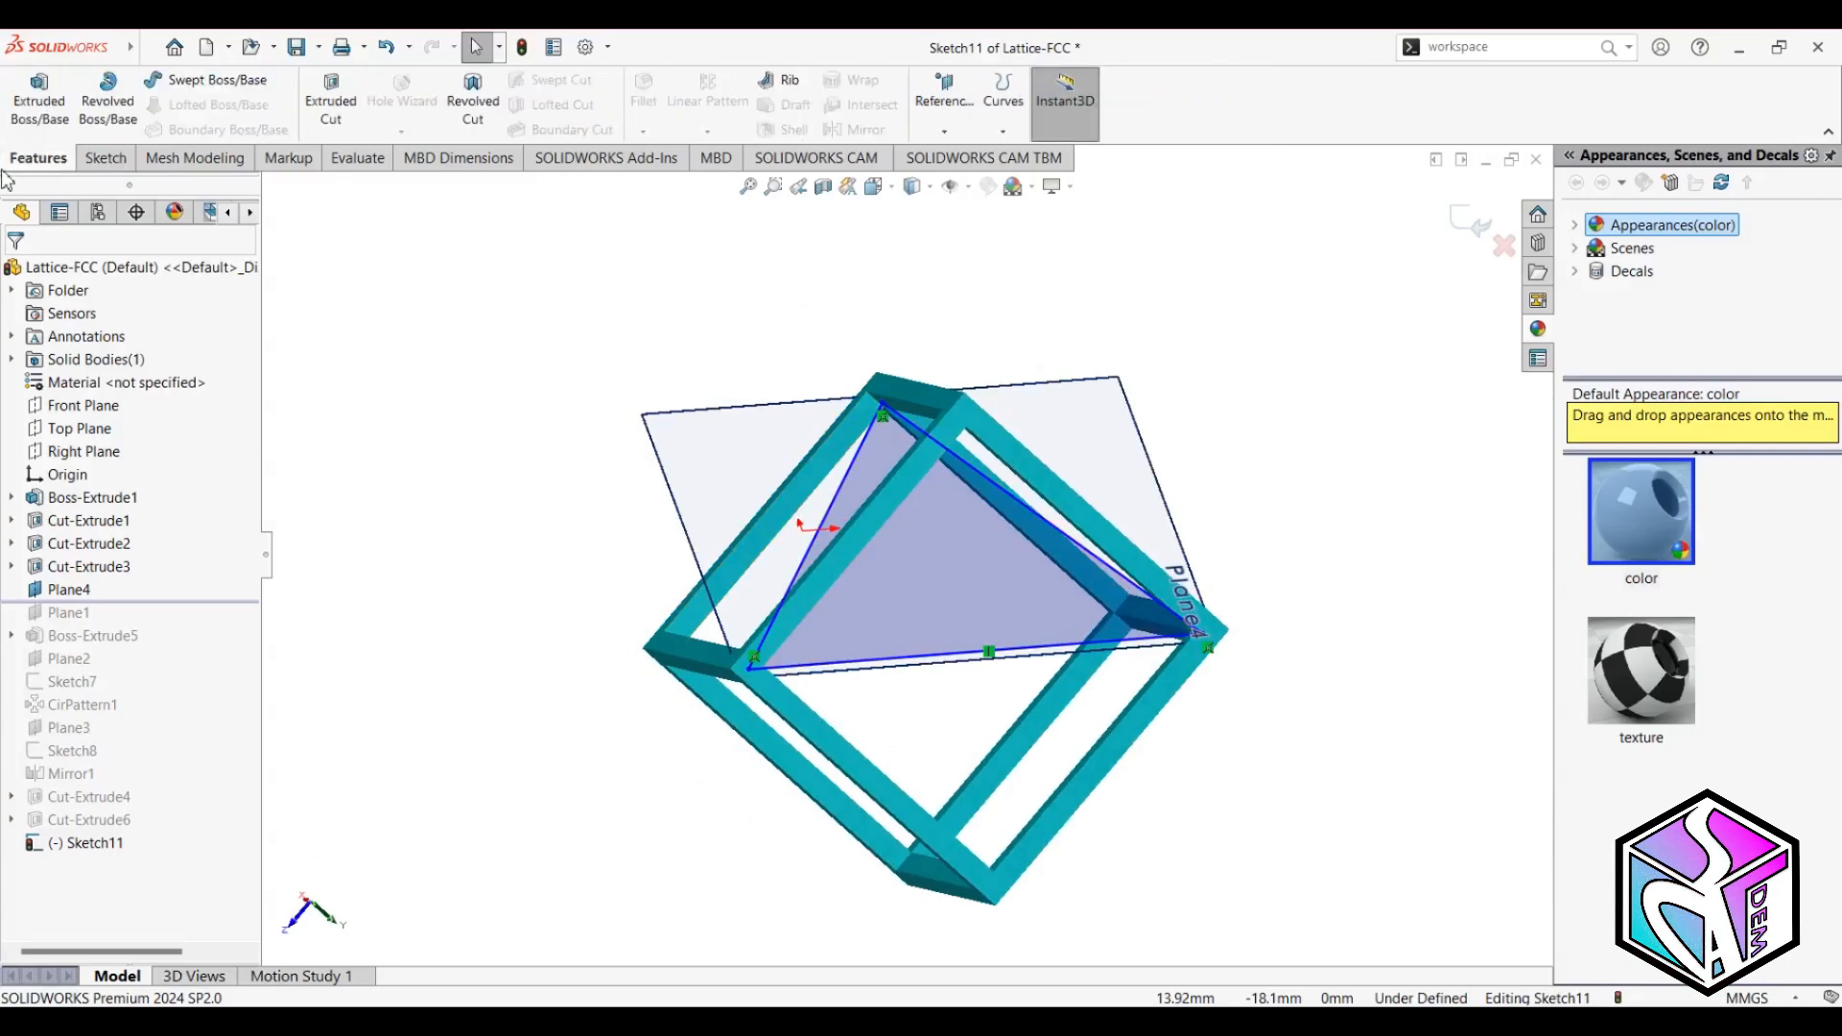
{"action": "left_click", "coordinate": [55, 104]}
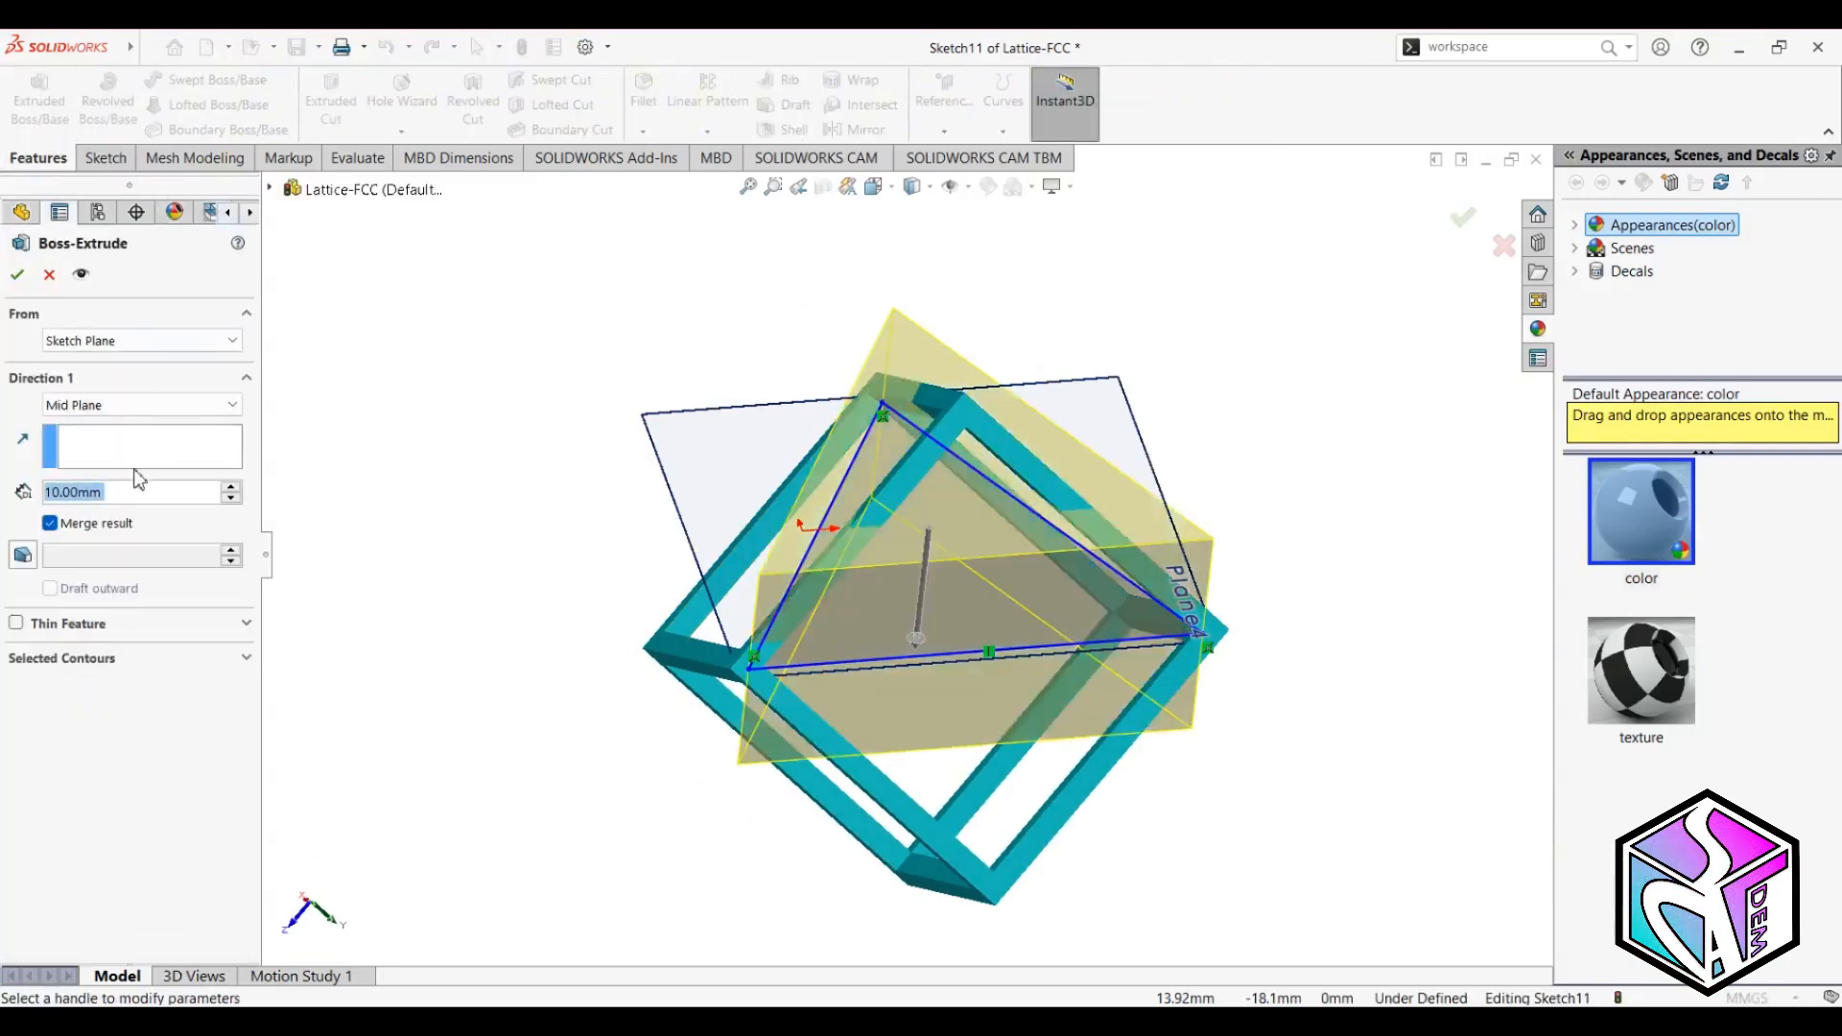
{"action": "type", "text": "1"}
{"action": "key", "text": "Return"}
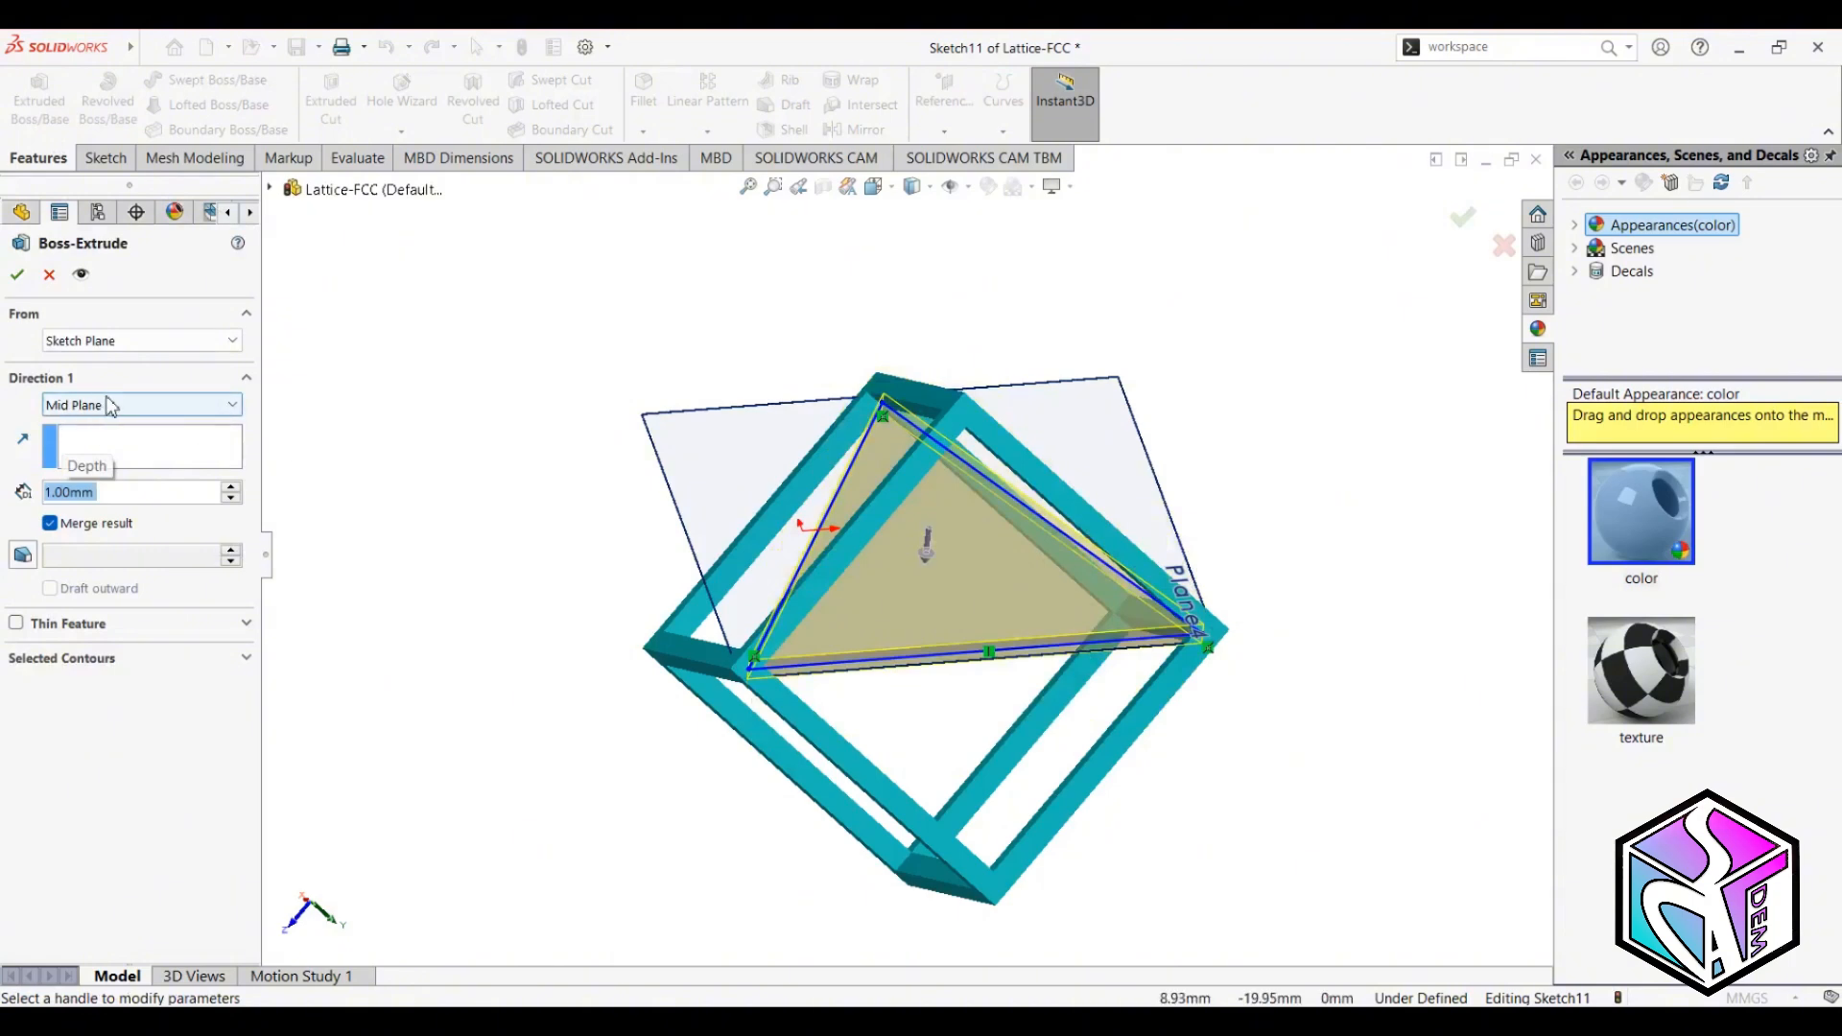
{"action": "left_click", "coordinate": [99, 527]}
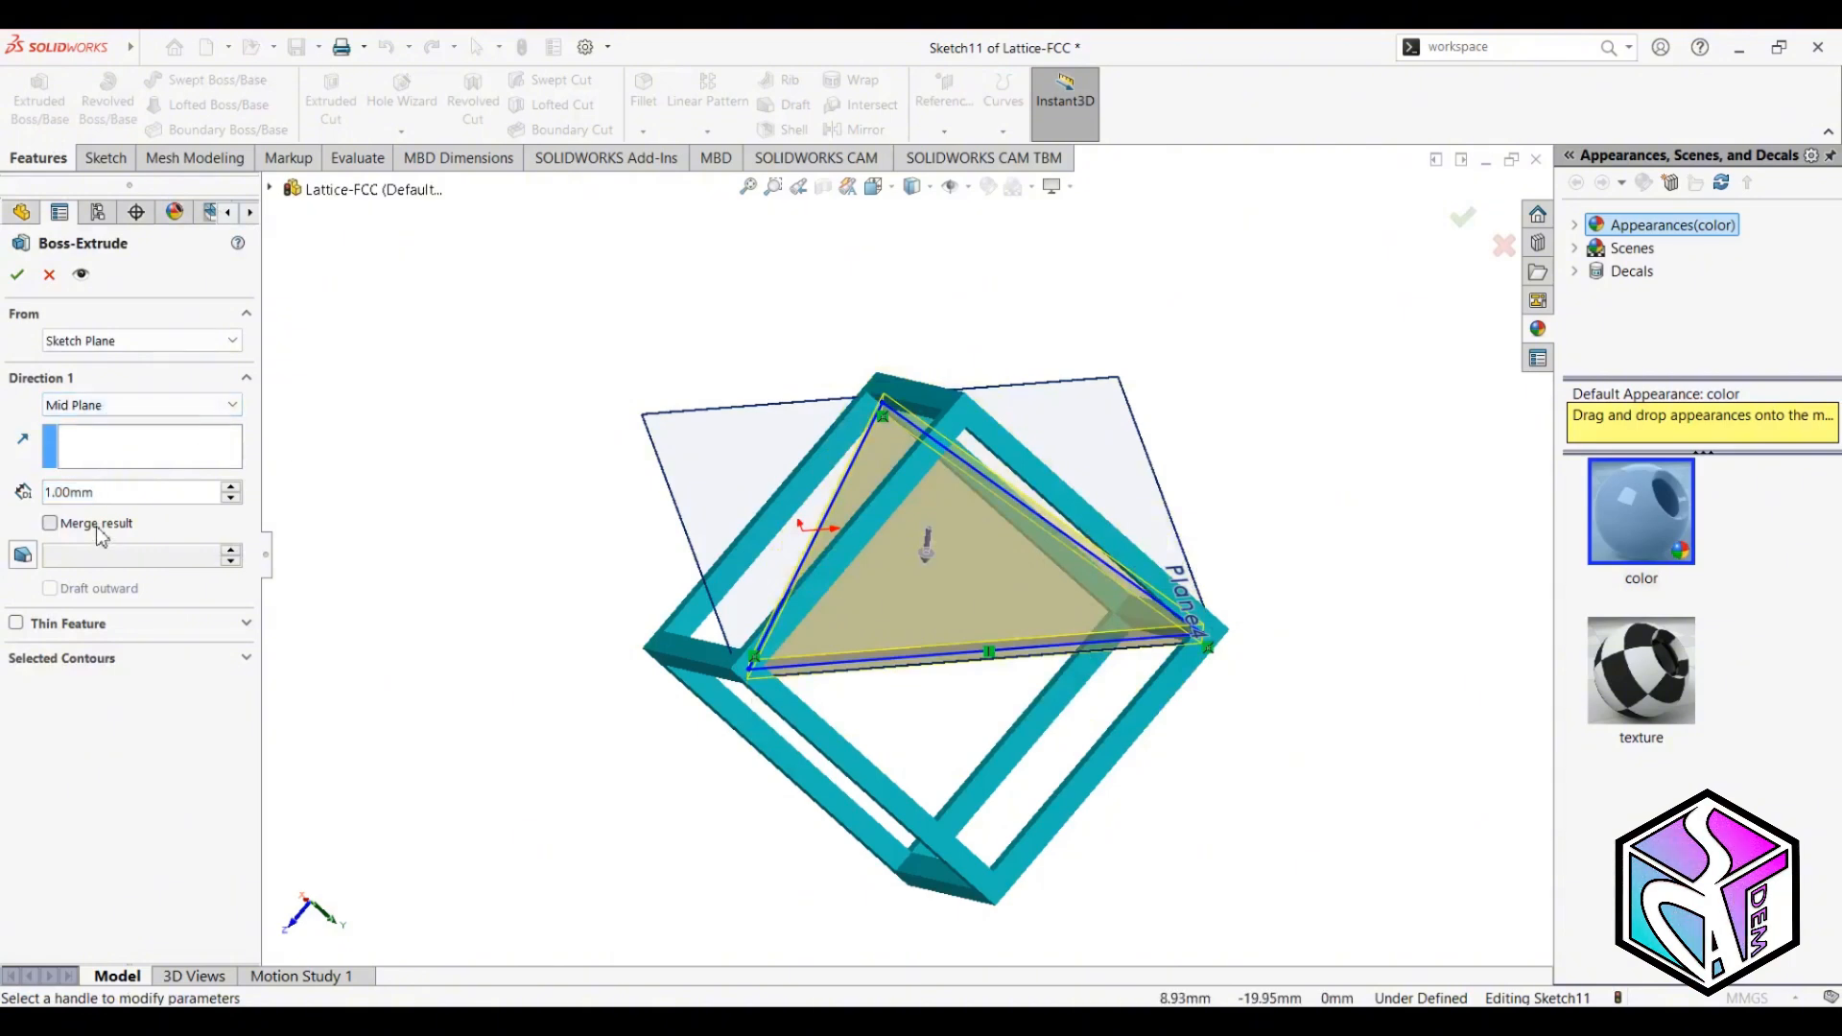
{"action": "left_click", "coordinate": [19, 277]}
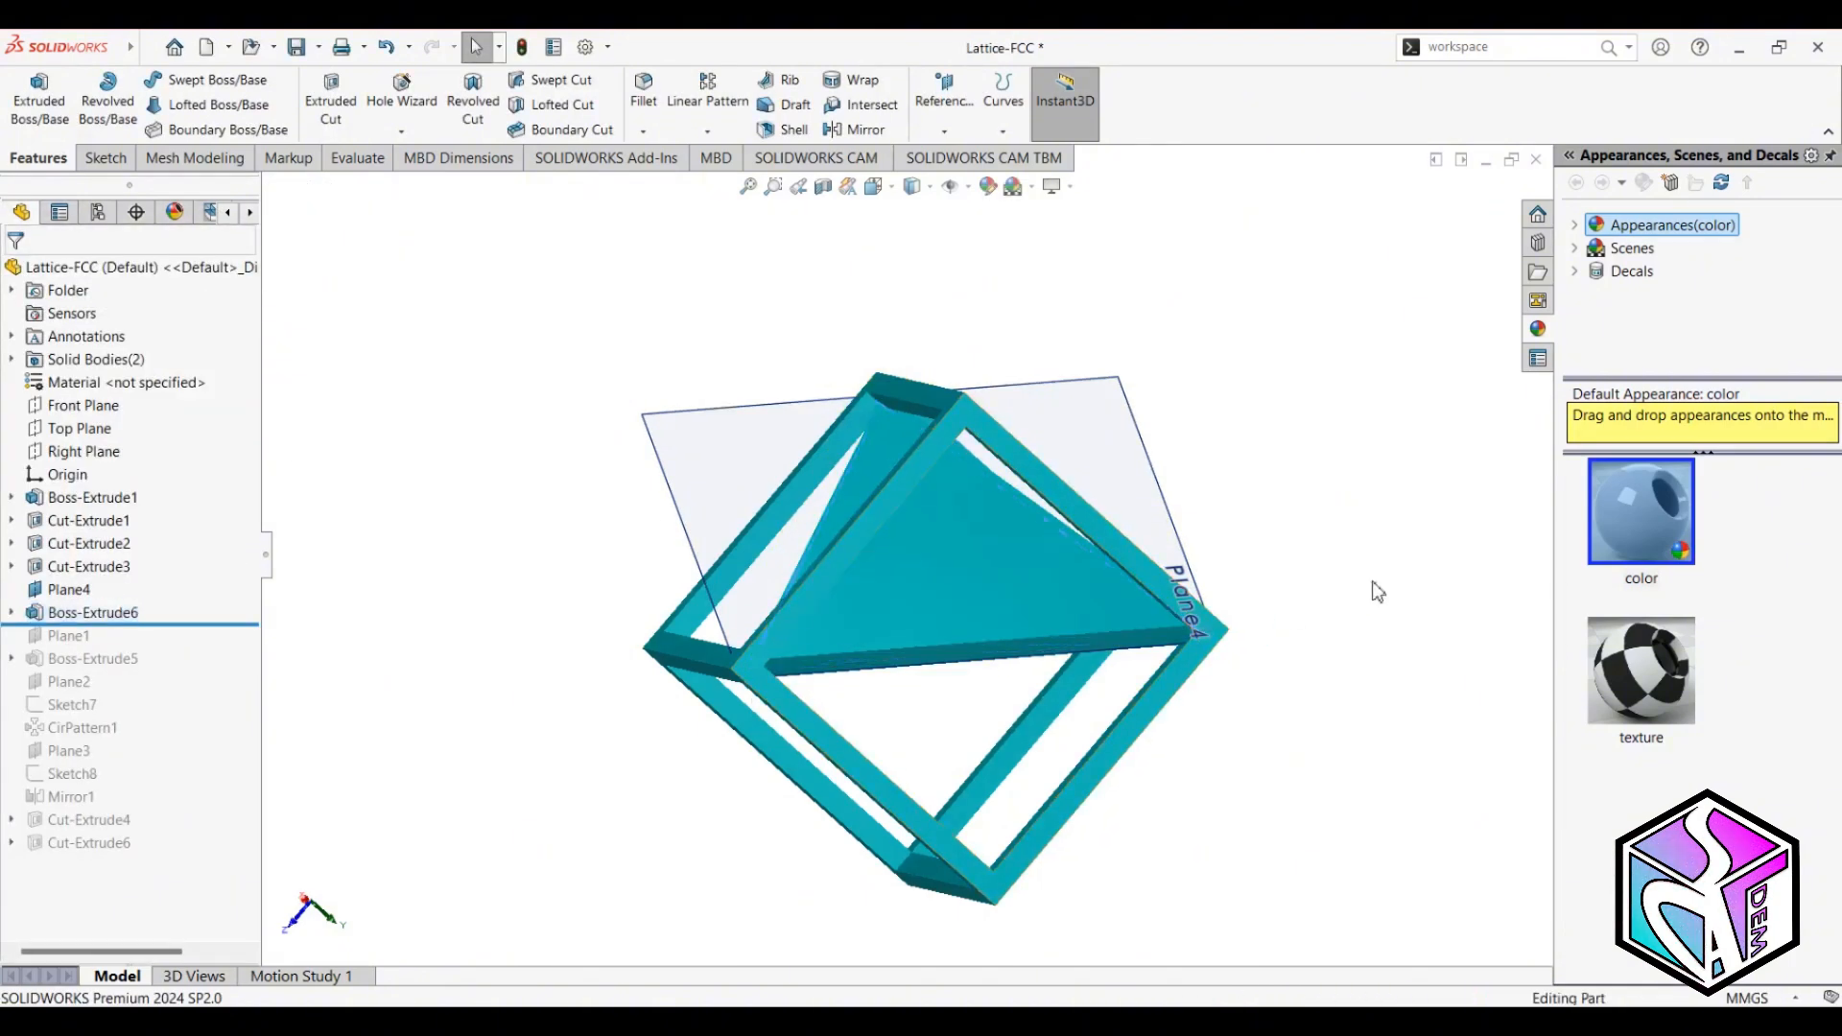
{"action": "right_click", "coordinate": [55, 599]}
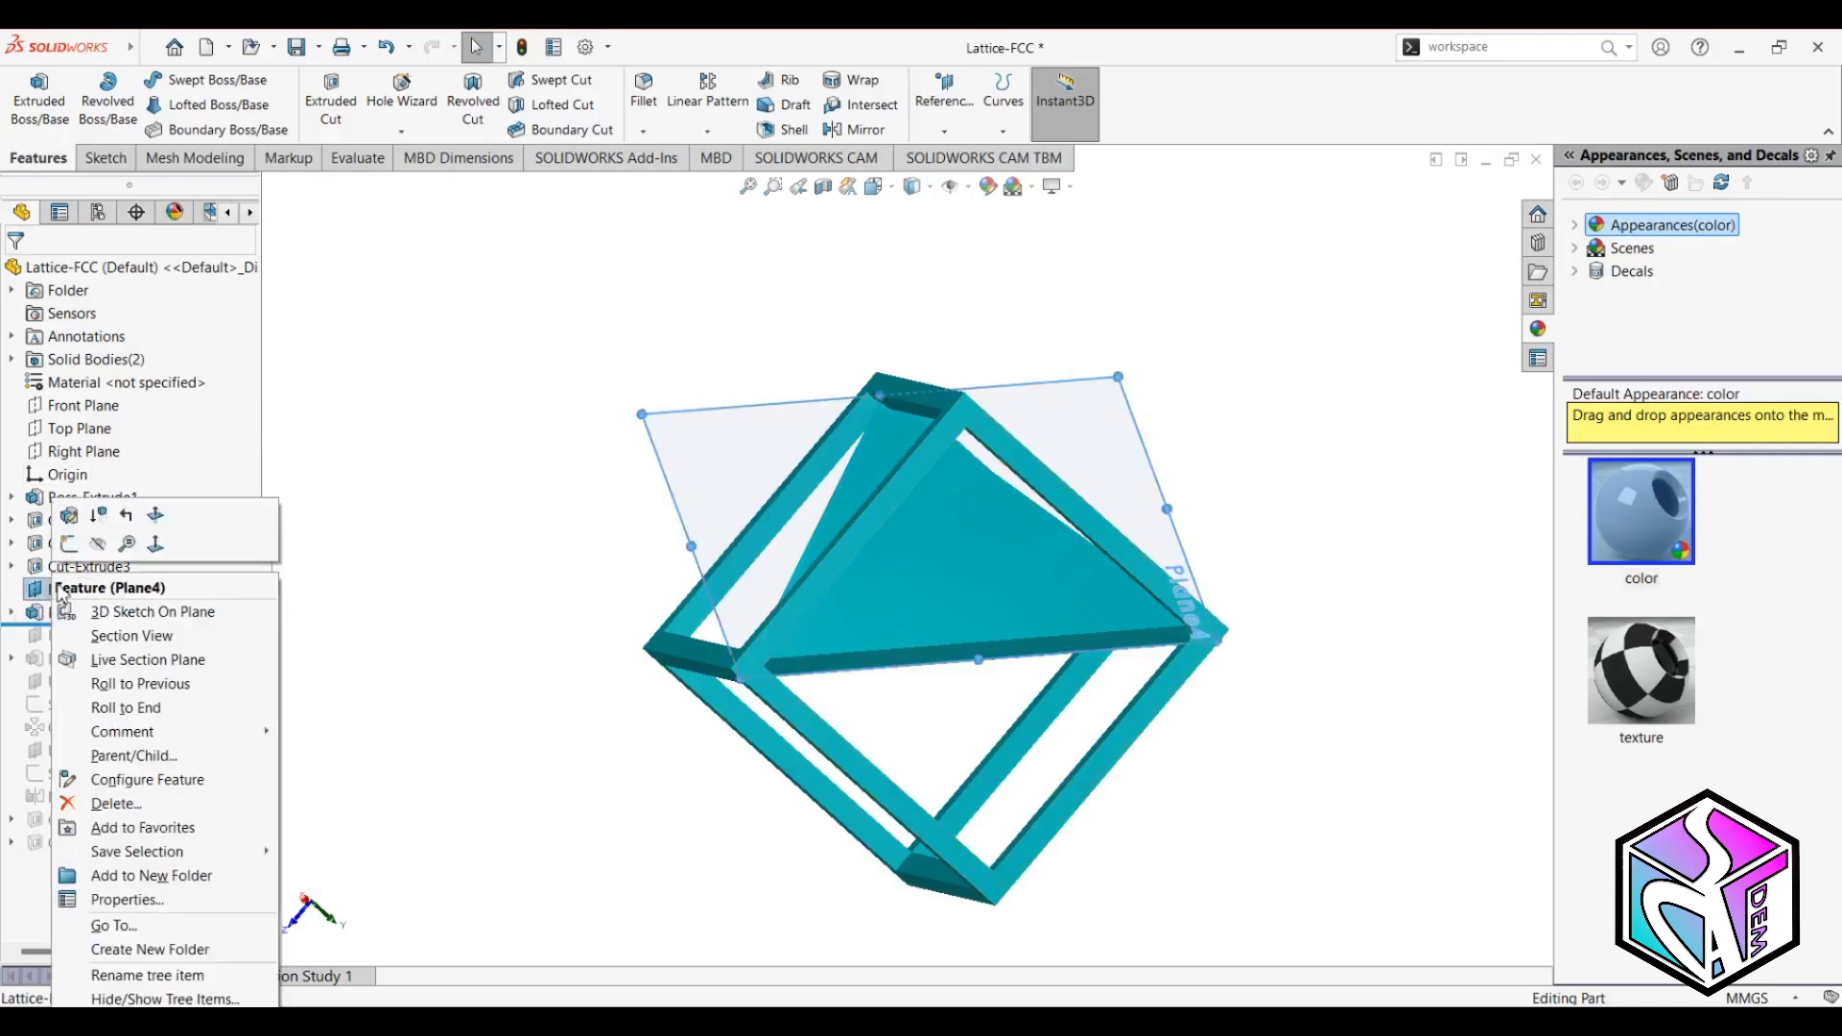
{"action": "left_click", "coordinate": [83, 544]}
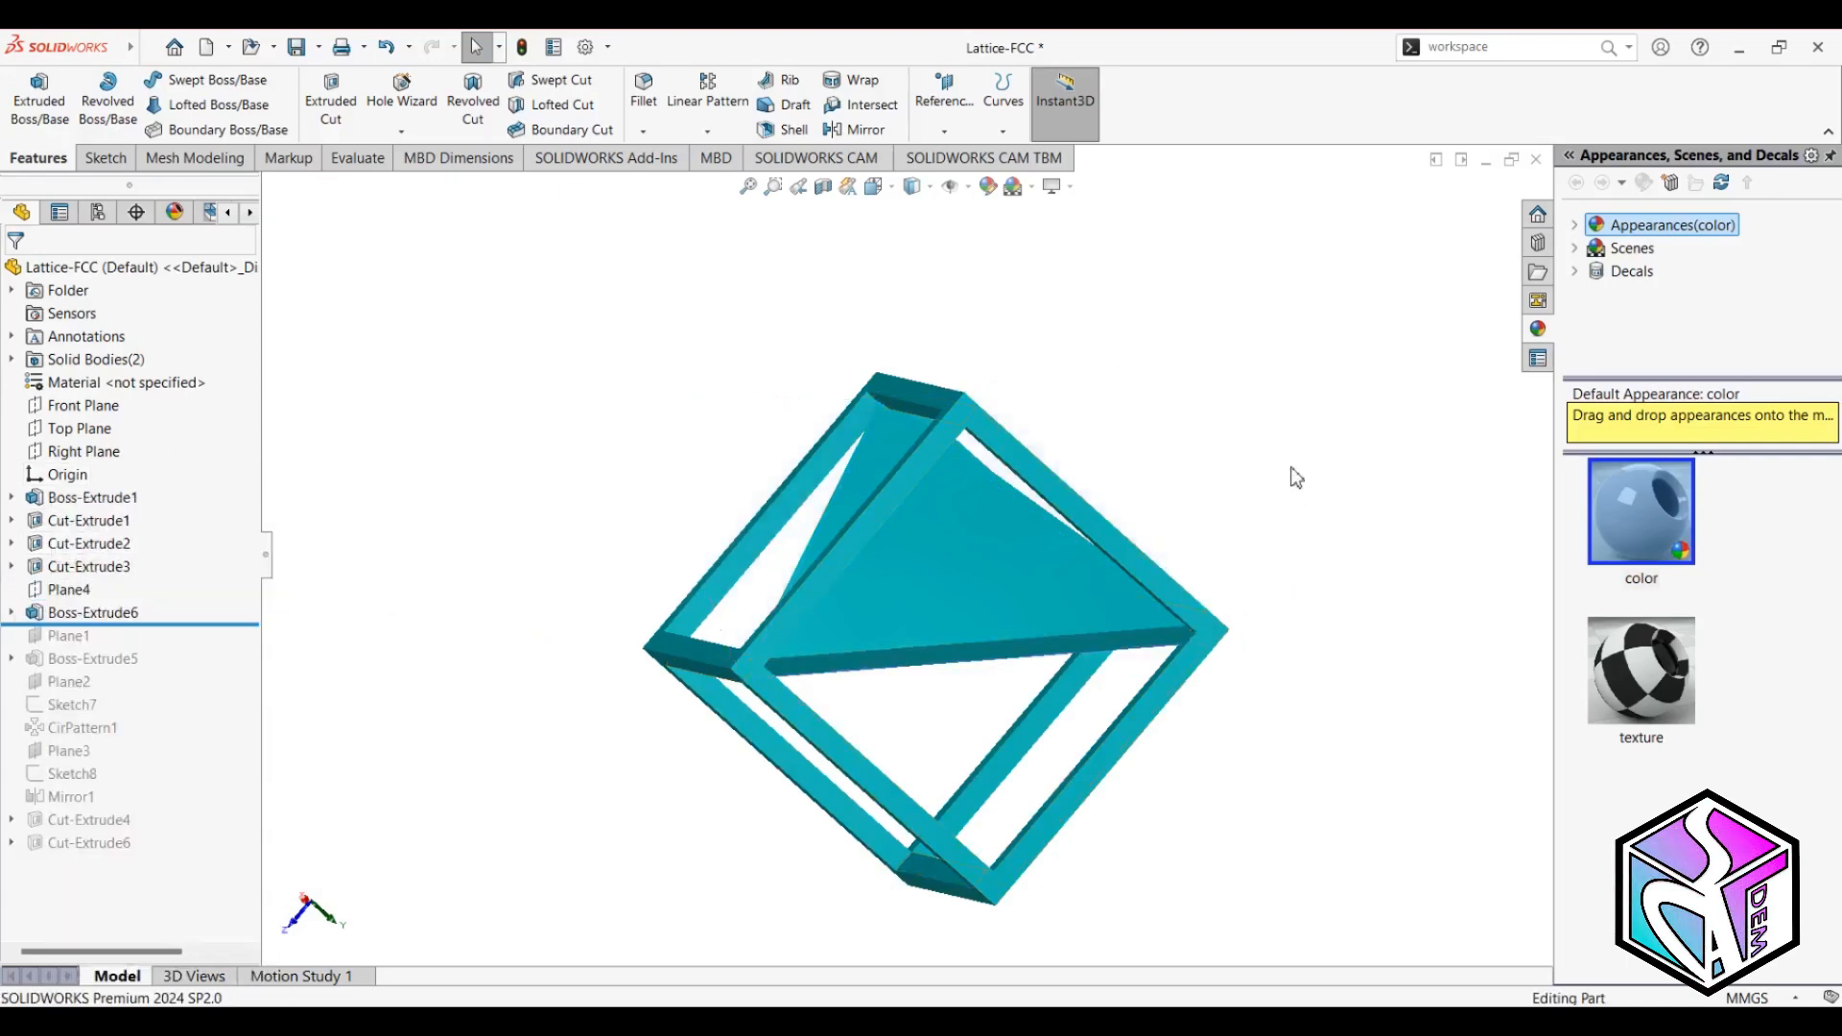
Create a reference plane midway between the cube frame's front and rear outer faces.
{"action": "middle_click_drag", "start_coordinate": [1296, 477], "coordinate": [1136, 366]}
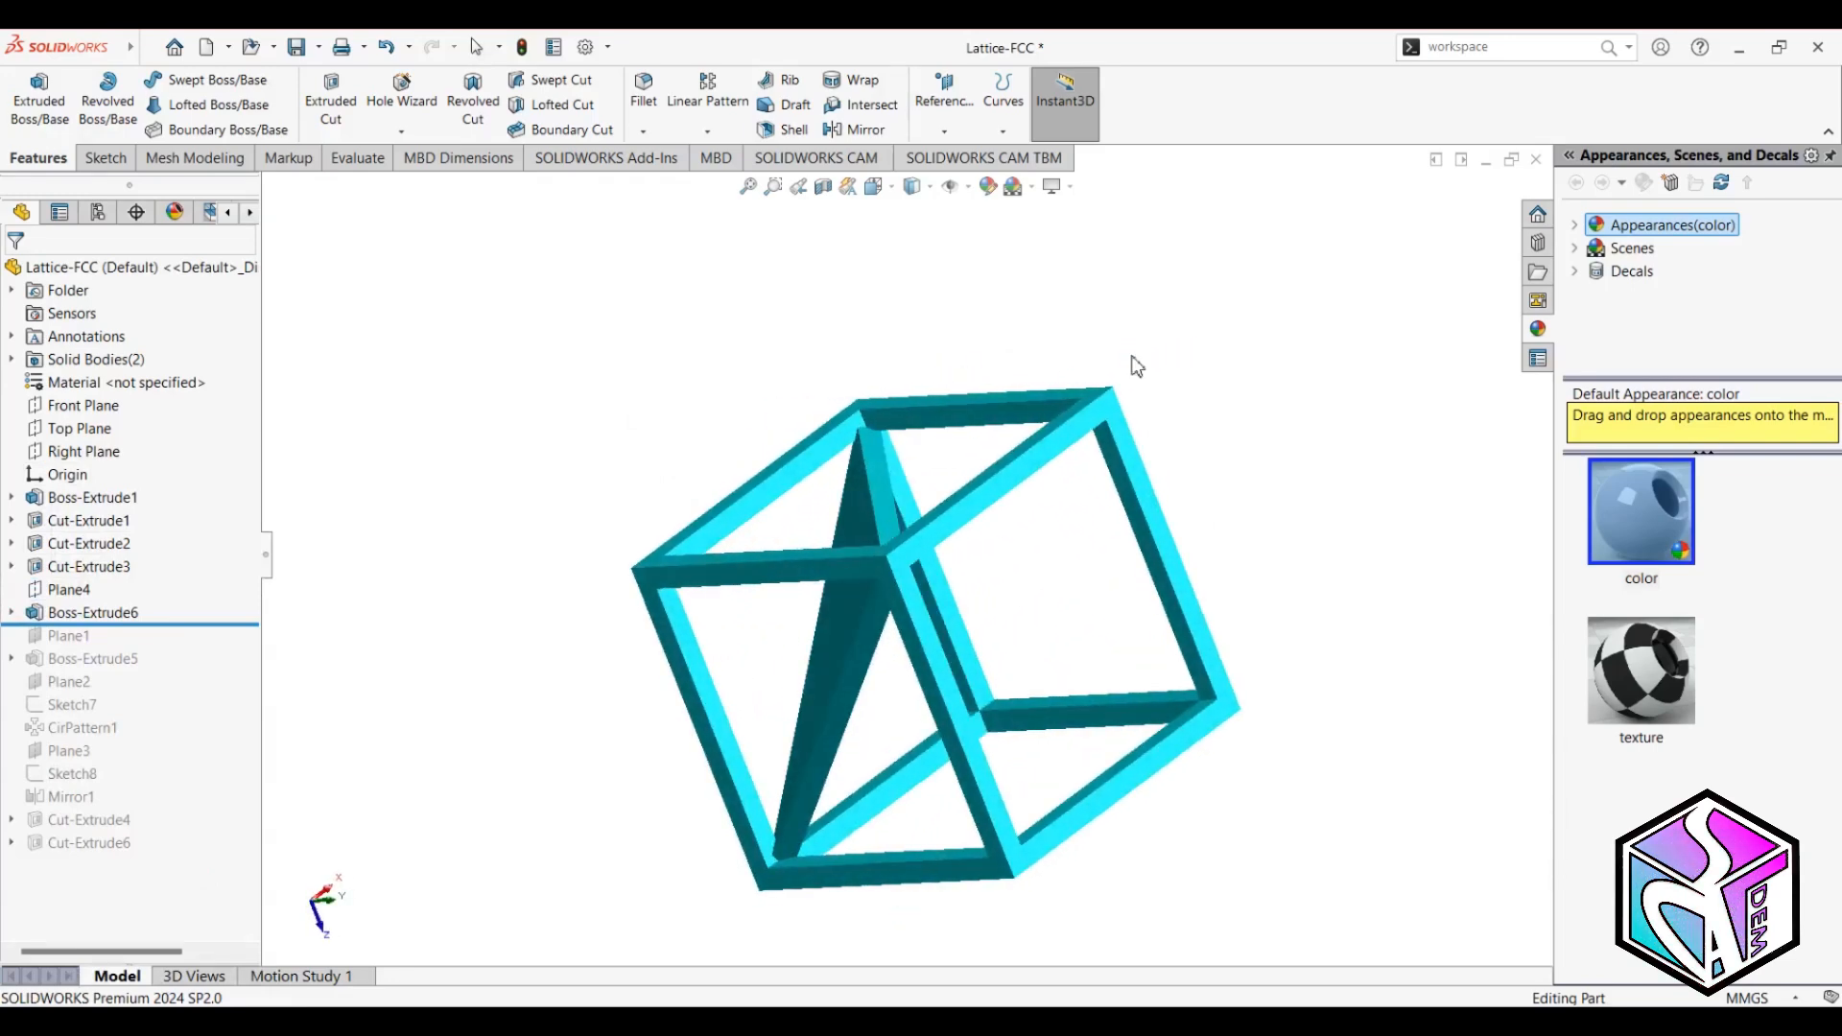
{"action": "key", "text": "ctrl+7"}
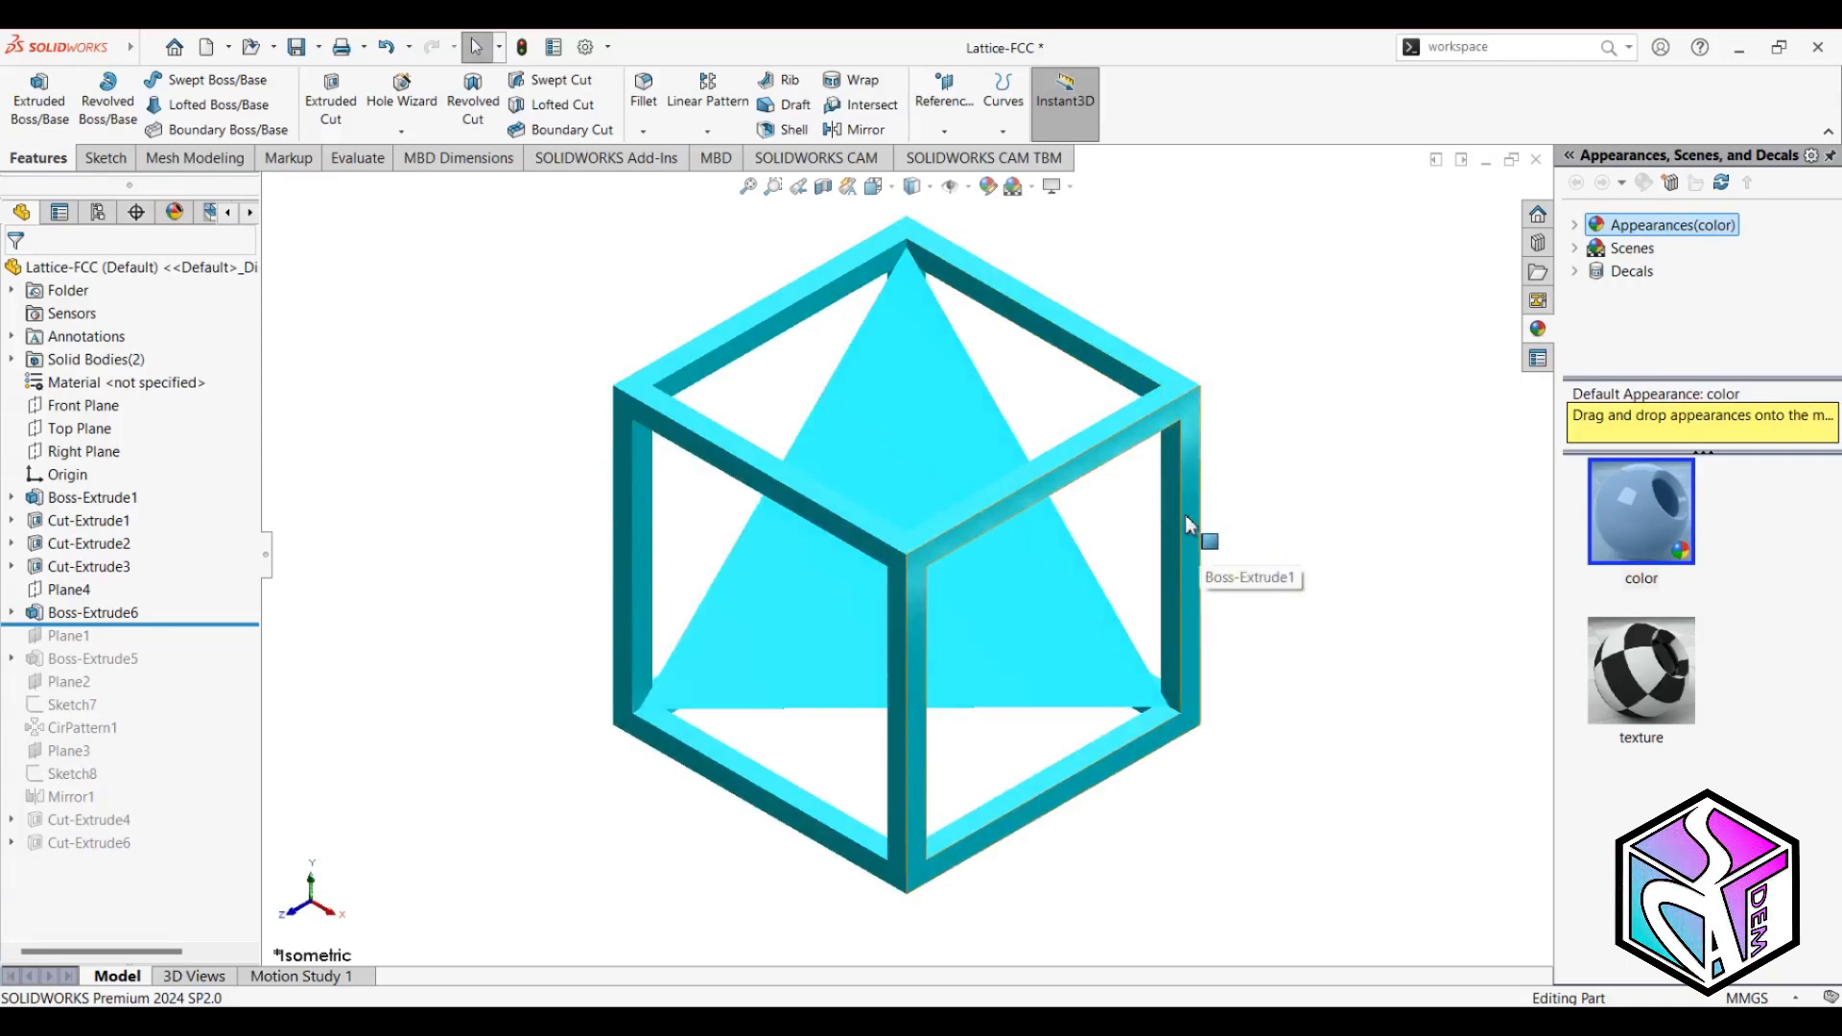
{"action": "left_click", "coordinate": [930, 117]}
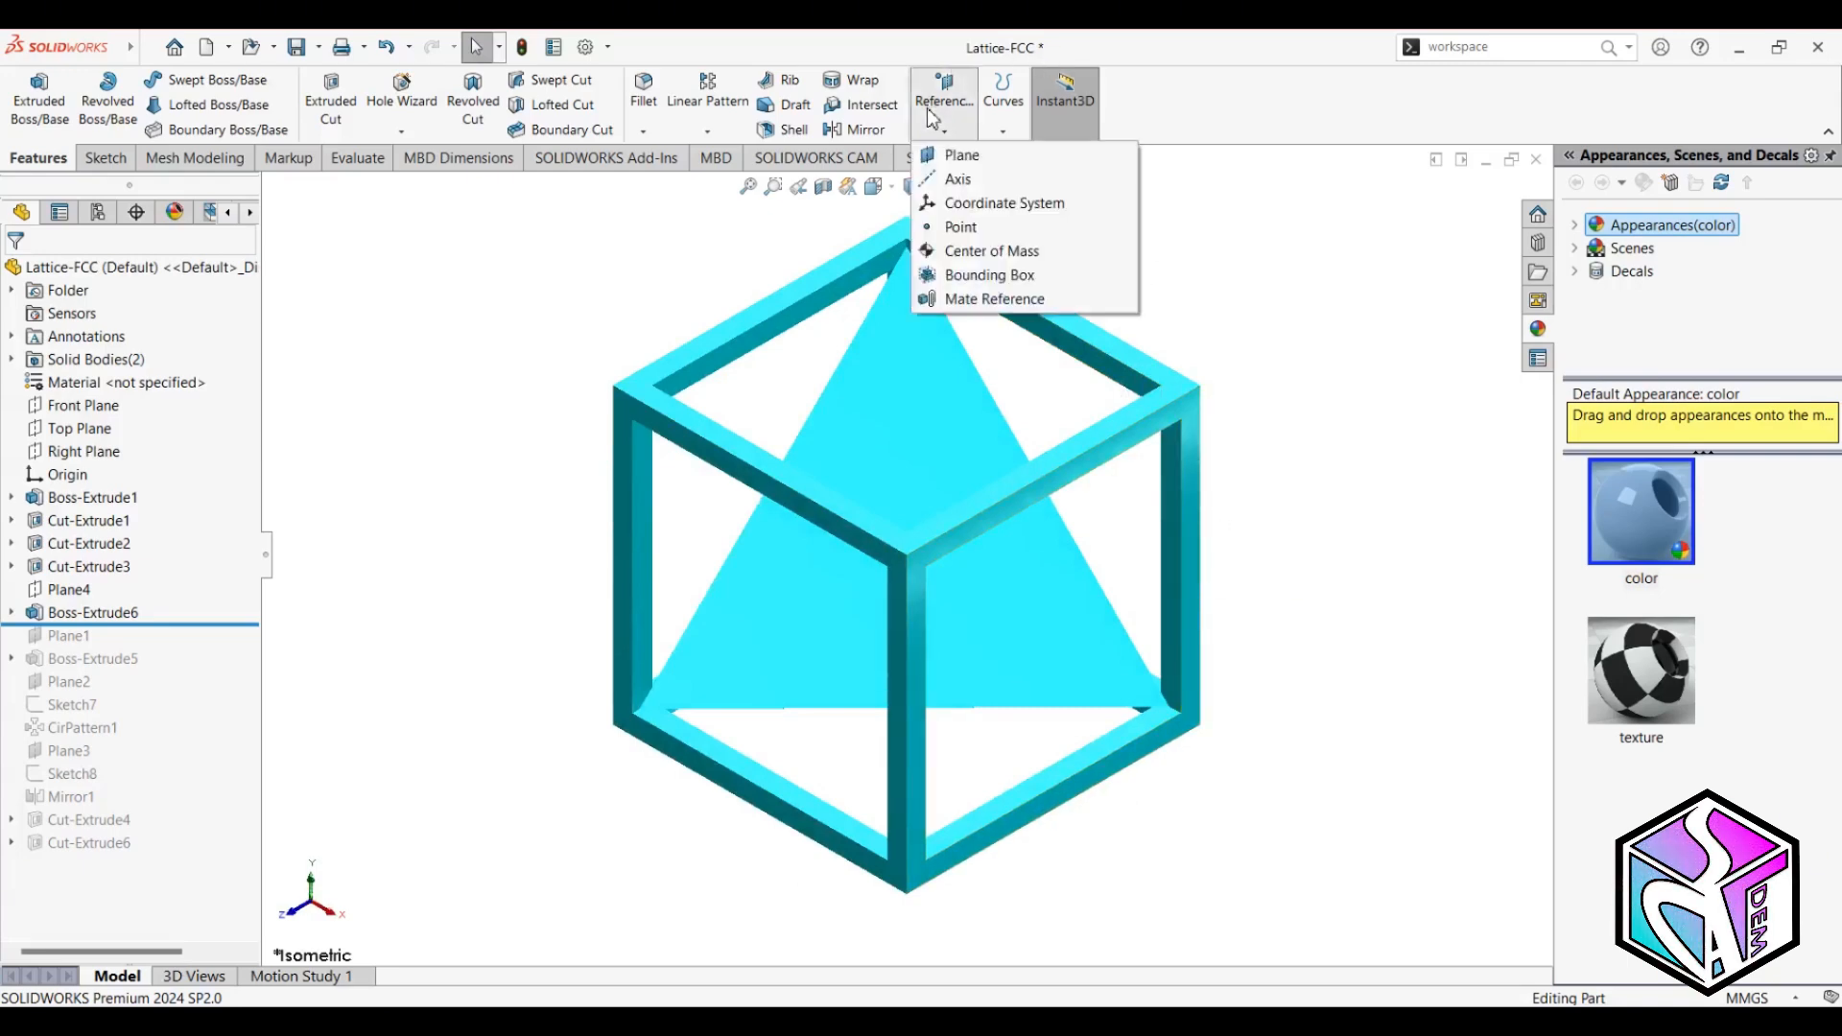
{"action": "left_click", "coordinate": [964, 156]}
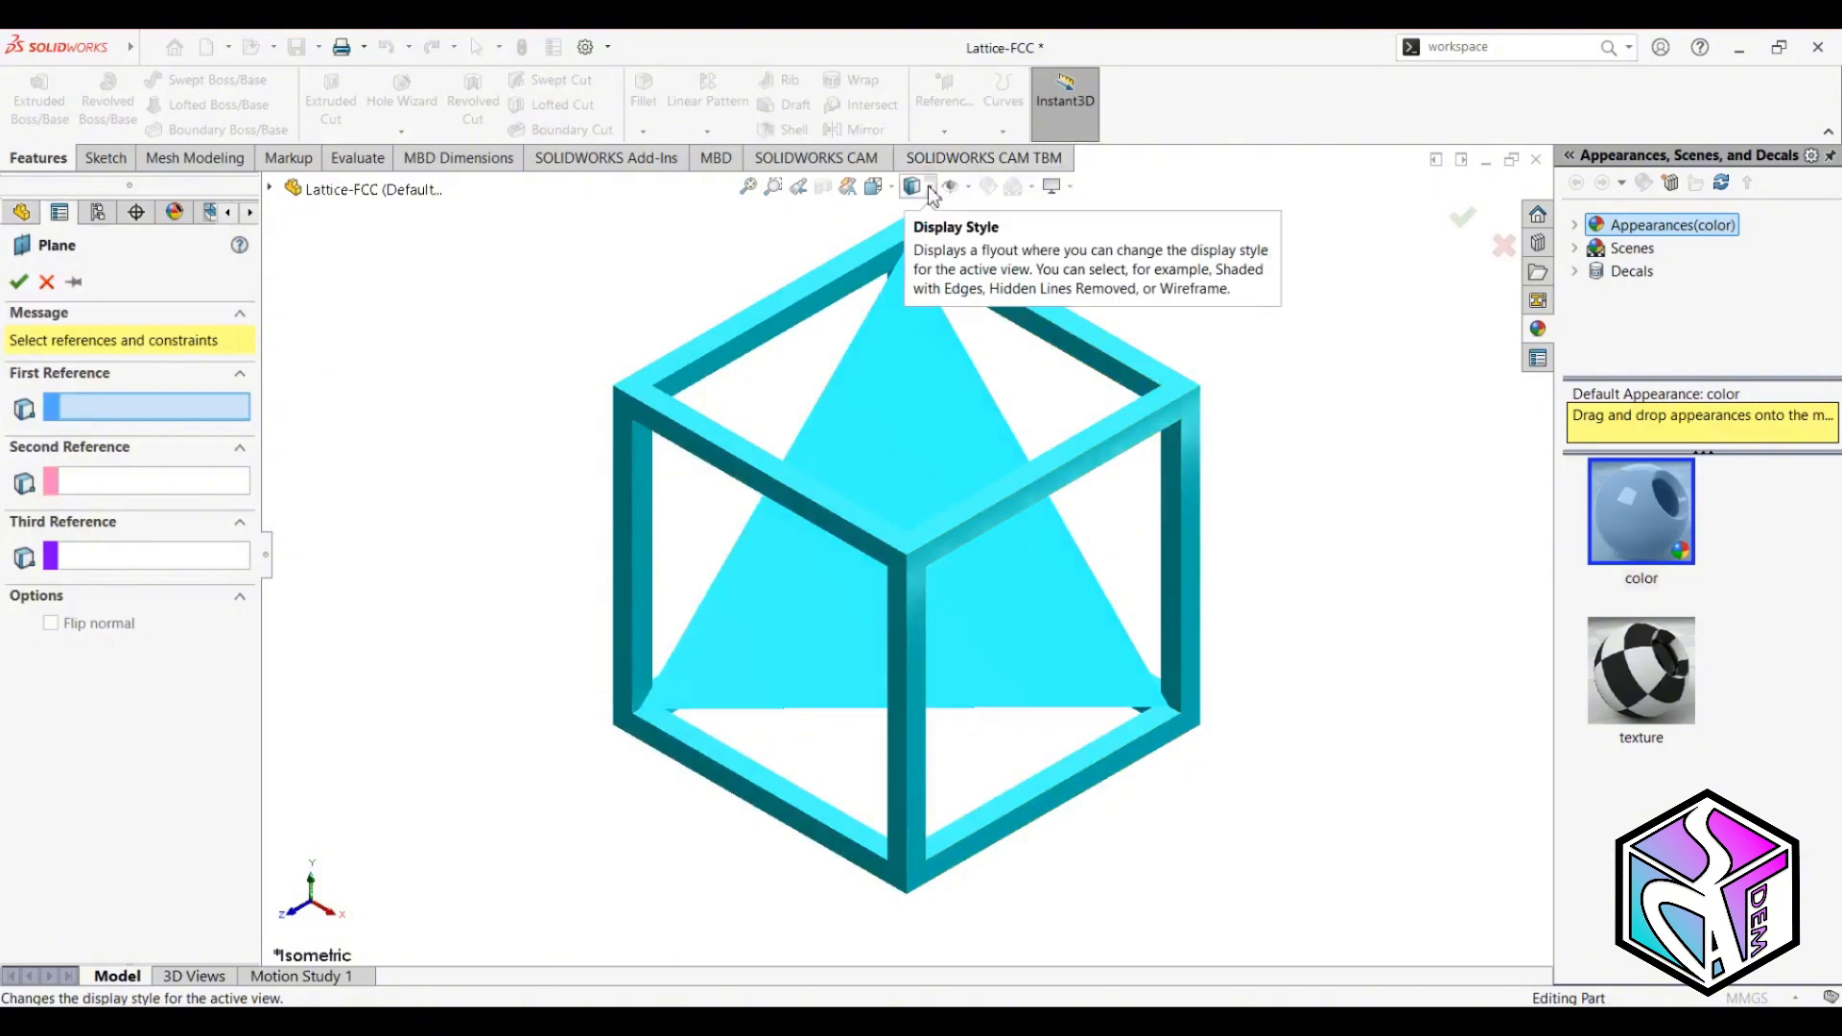
{"action": "left_click", "coordinate": [625, 440]}
{"action": "middle_click_drag", "start_coordinate": [1287, 806], "coordinate": [1195, 854]}
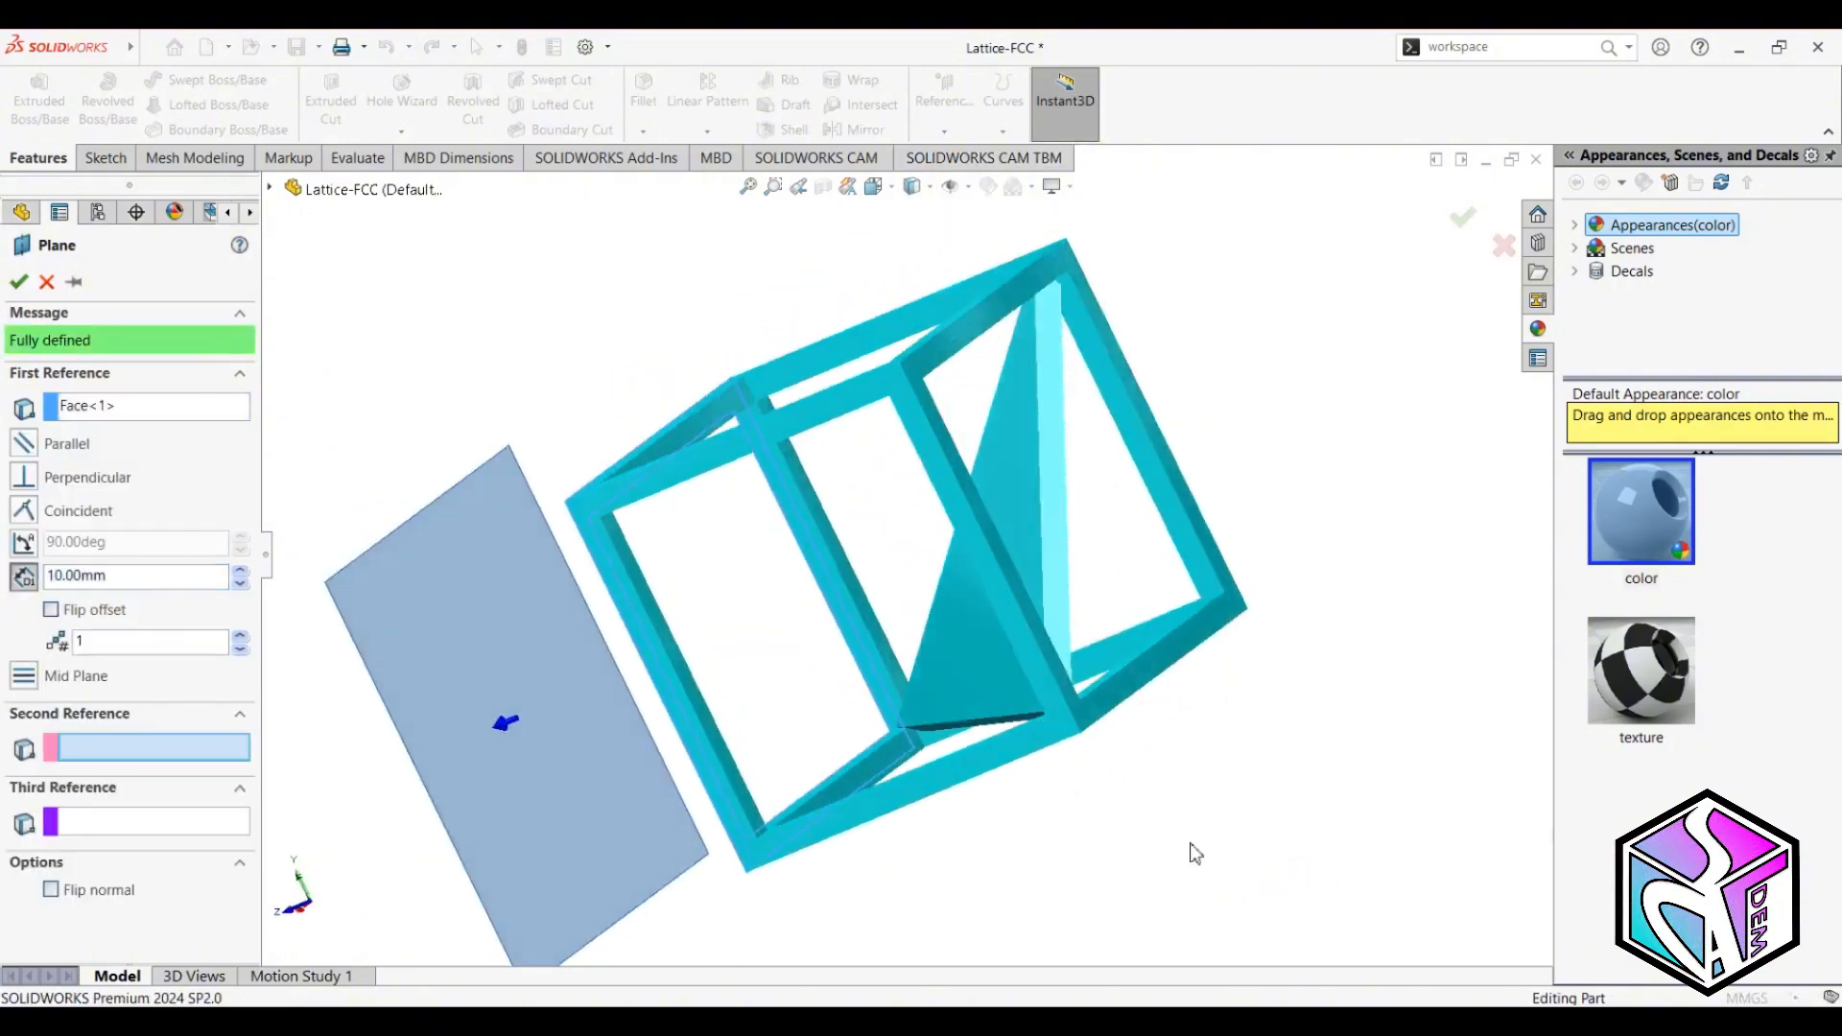
{"action": "left_click", "coordinate": [1175, 470]}
{"action": "left_click", "coordinate": [1462, 218]}
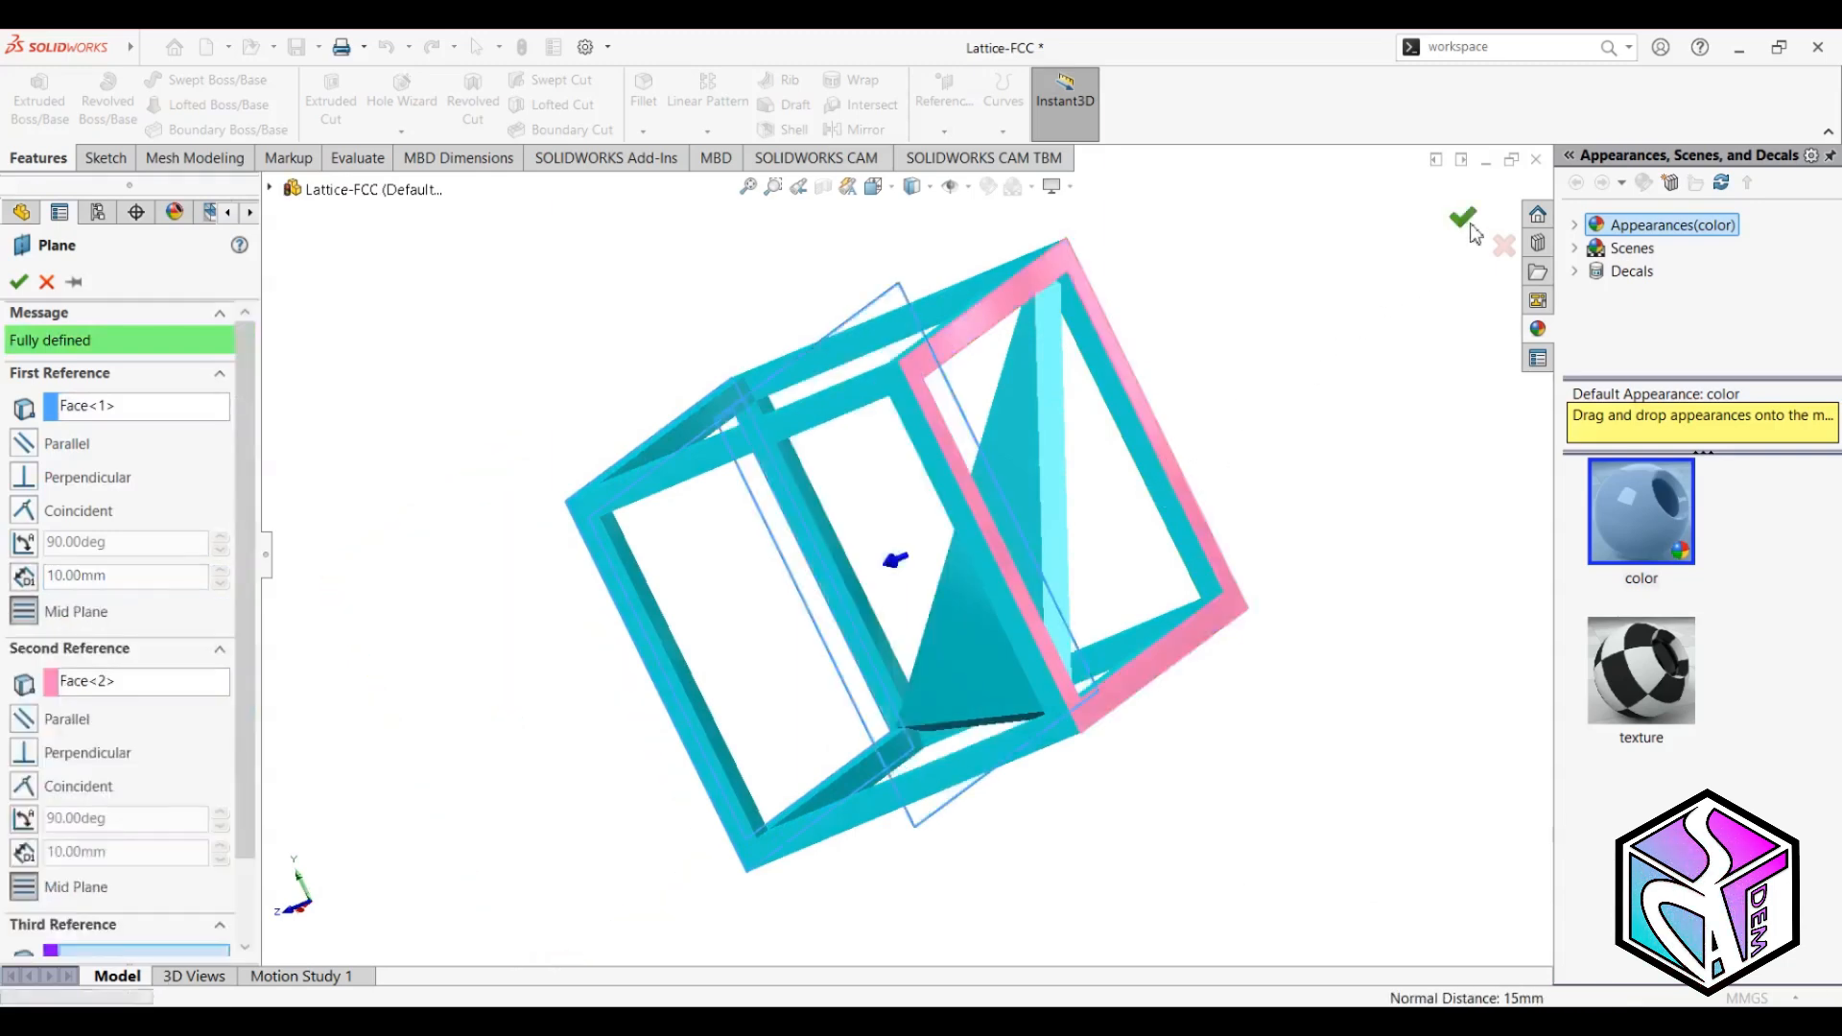
{"action": "key", "text": "ctrl+7"}
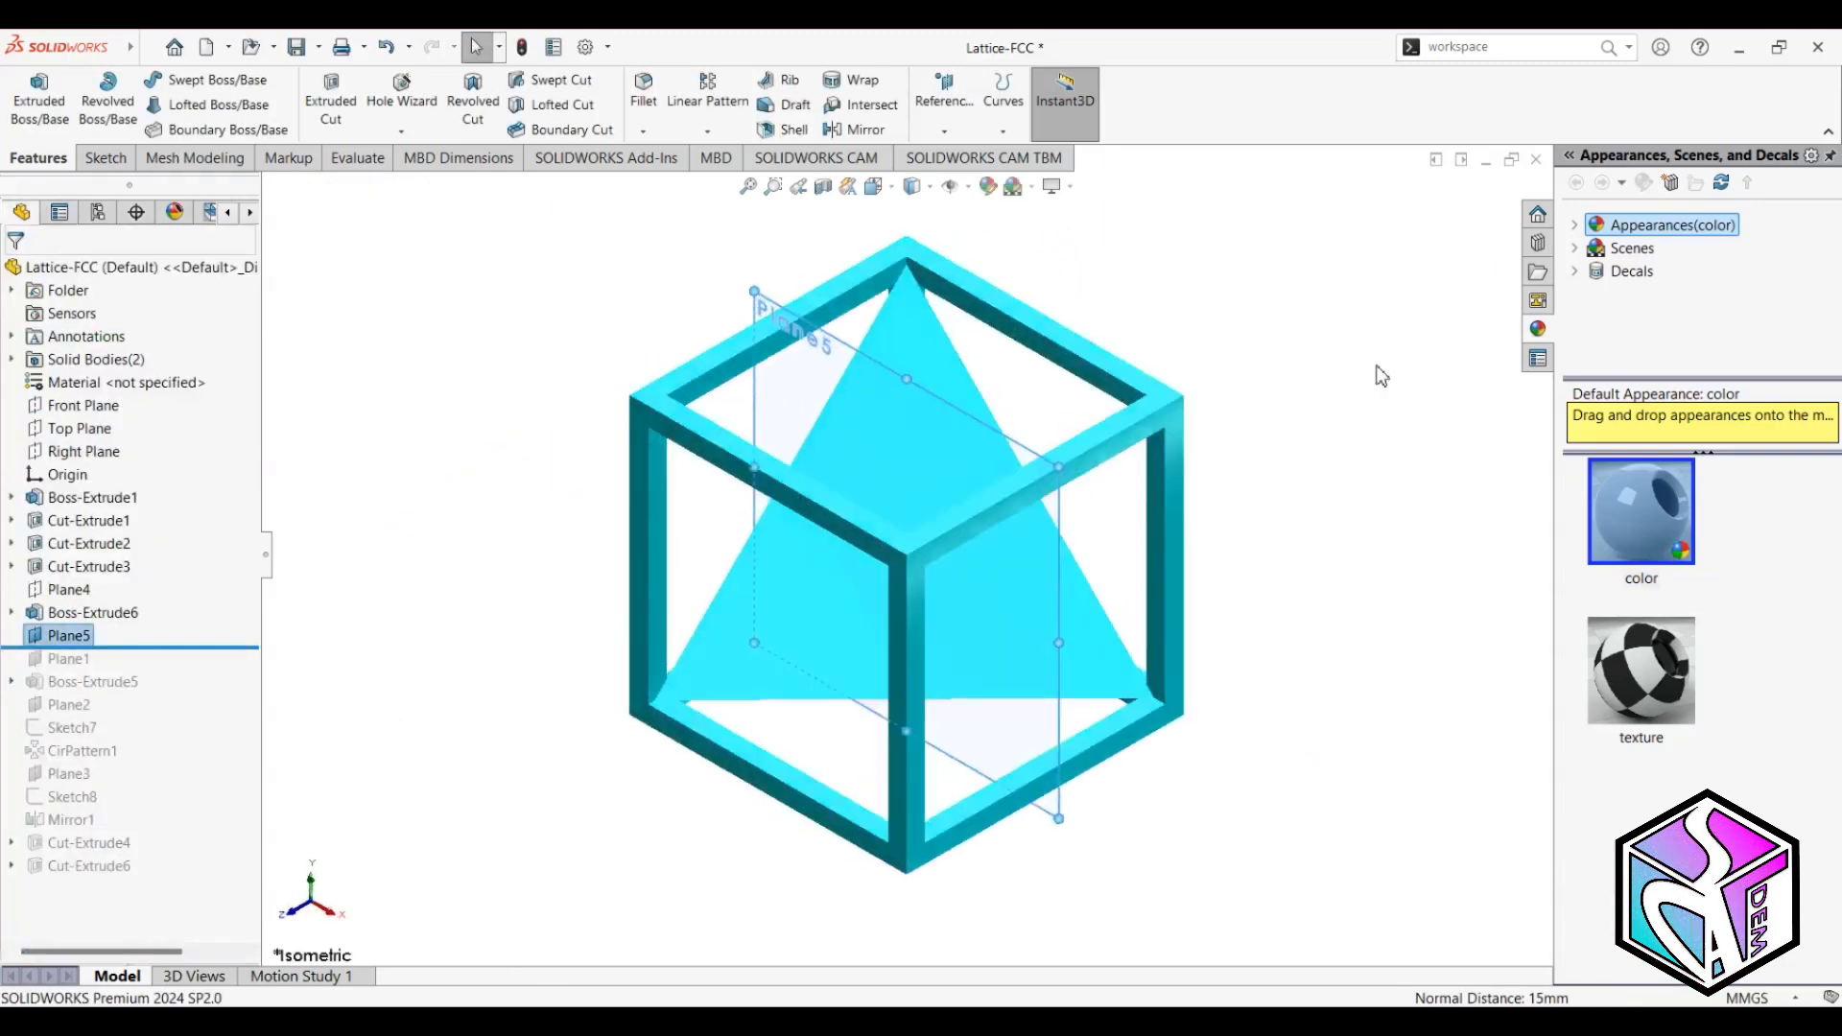
Create a horizontal reference plane midway between the cube frame's top and bottom outer faces.
{"action": "left_click", "coordinate": [918, 109]}
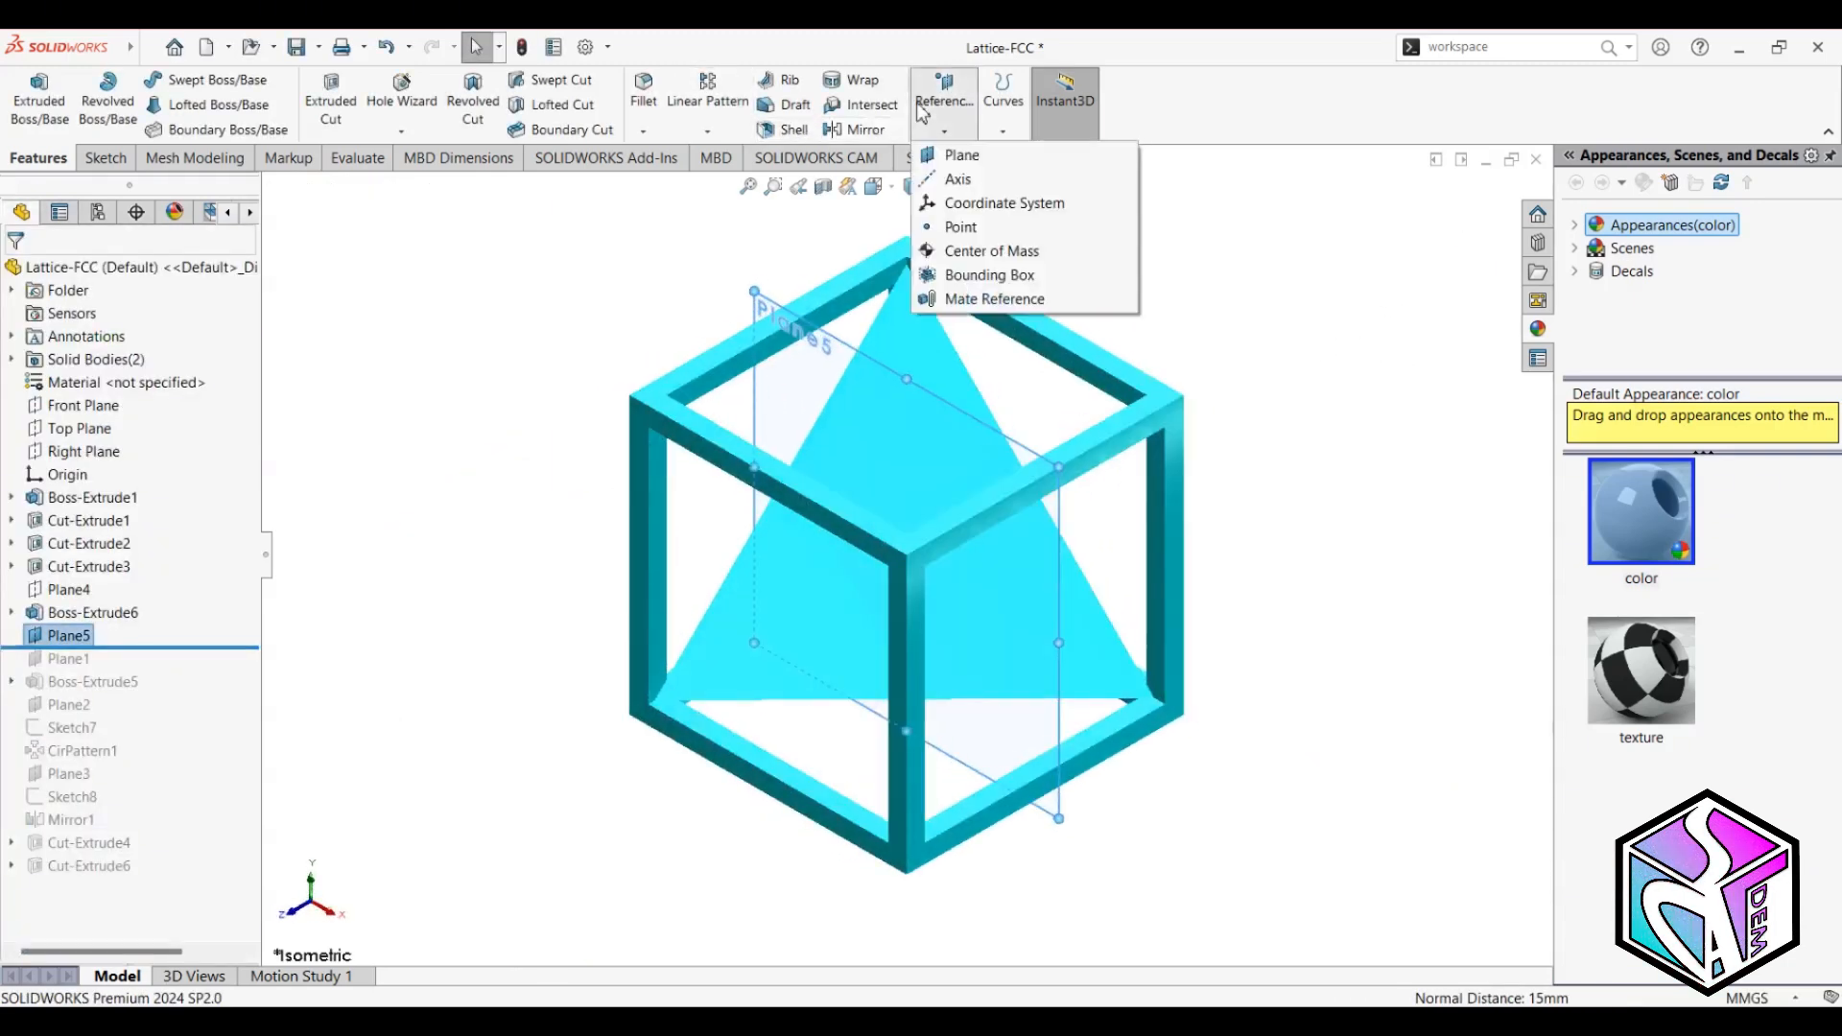
{"action": "left_click", "coordinate": [962, 154]}
{"action": "left_click", "coordinate": [79, 406]}
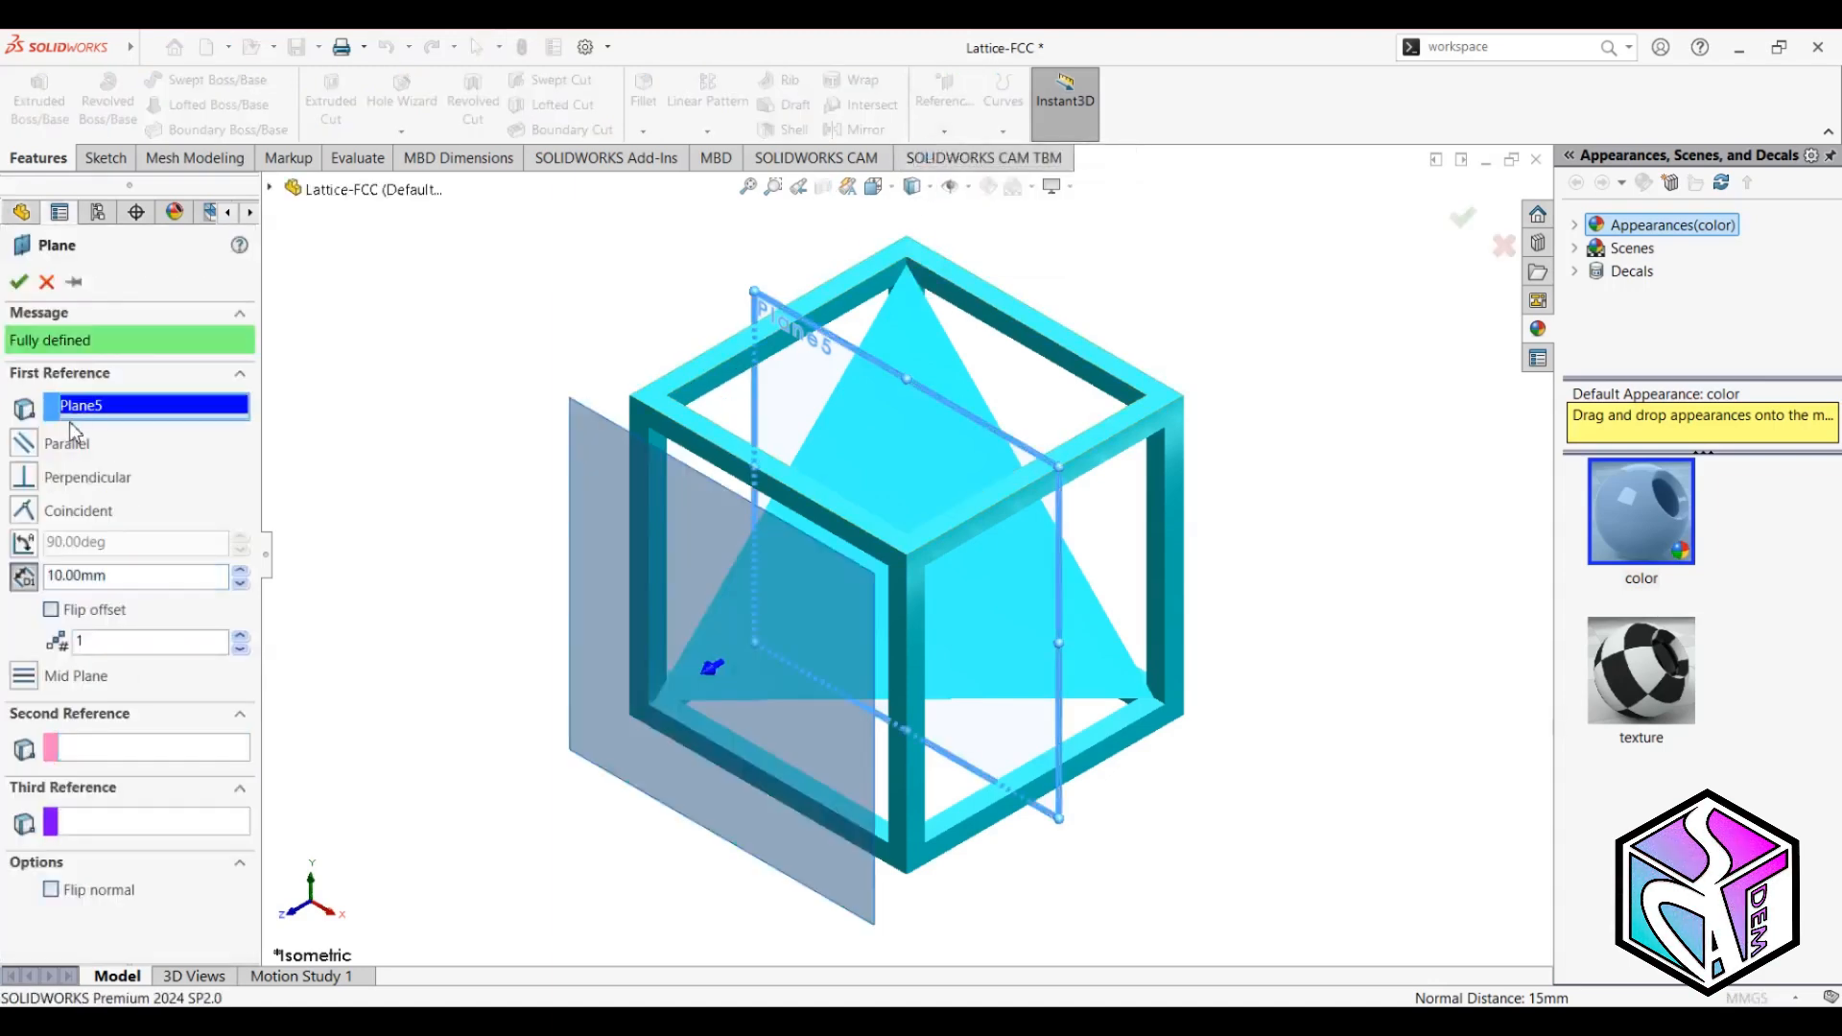
{"action": "key", "text": "Delete"}
{"action": "left_click", "coordinate": [716, 351]}
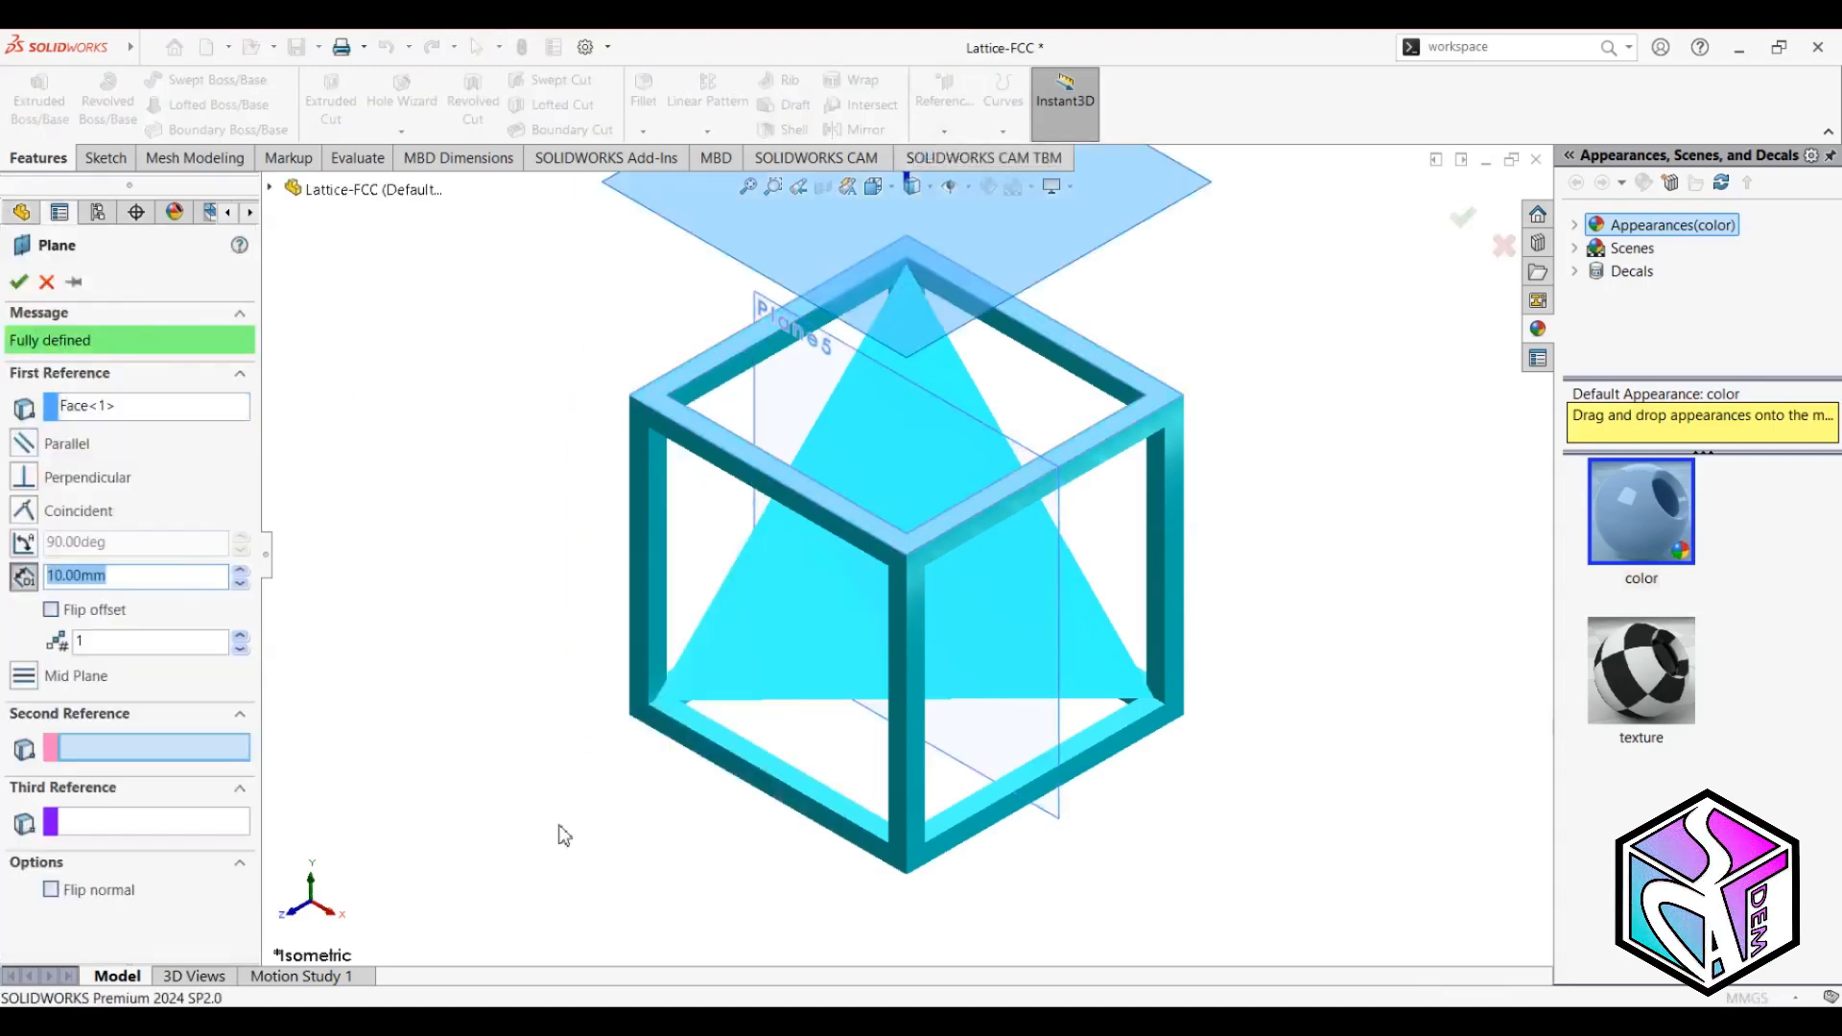
{"action": "middle_click_drag", "start_coordinate": [559, 830], "coordinate": [614, 685]}
{"action": "left_click", "coordinate": [655, 685]}
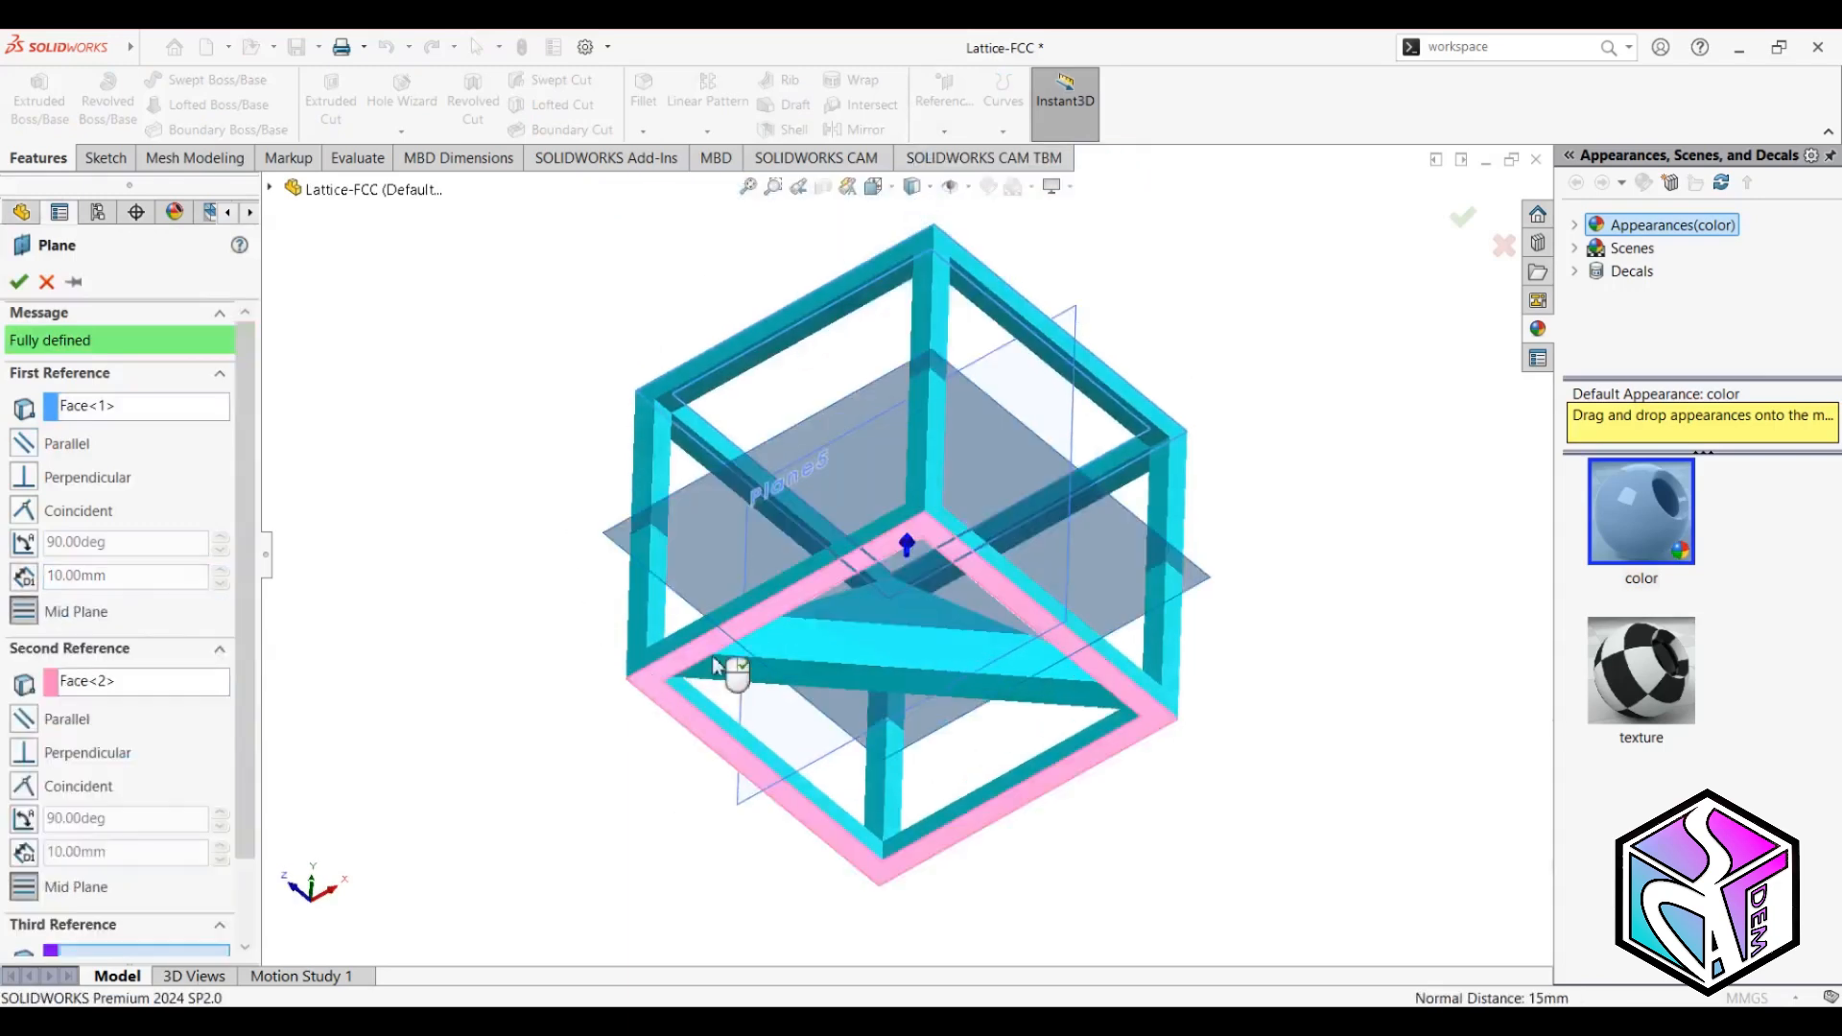
{"action": "left_click", "coordinate": [1462, 219]}
{"action": "left_click", "coordinate": [1353, 425]}
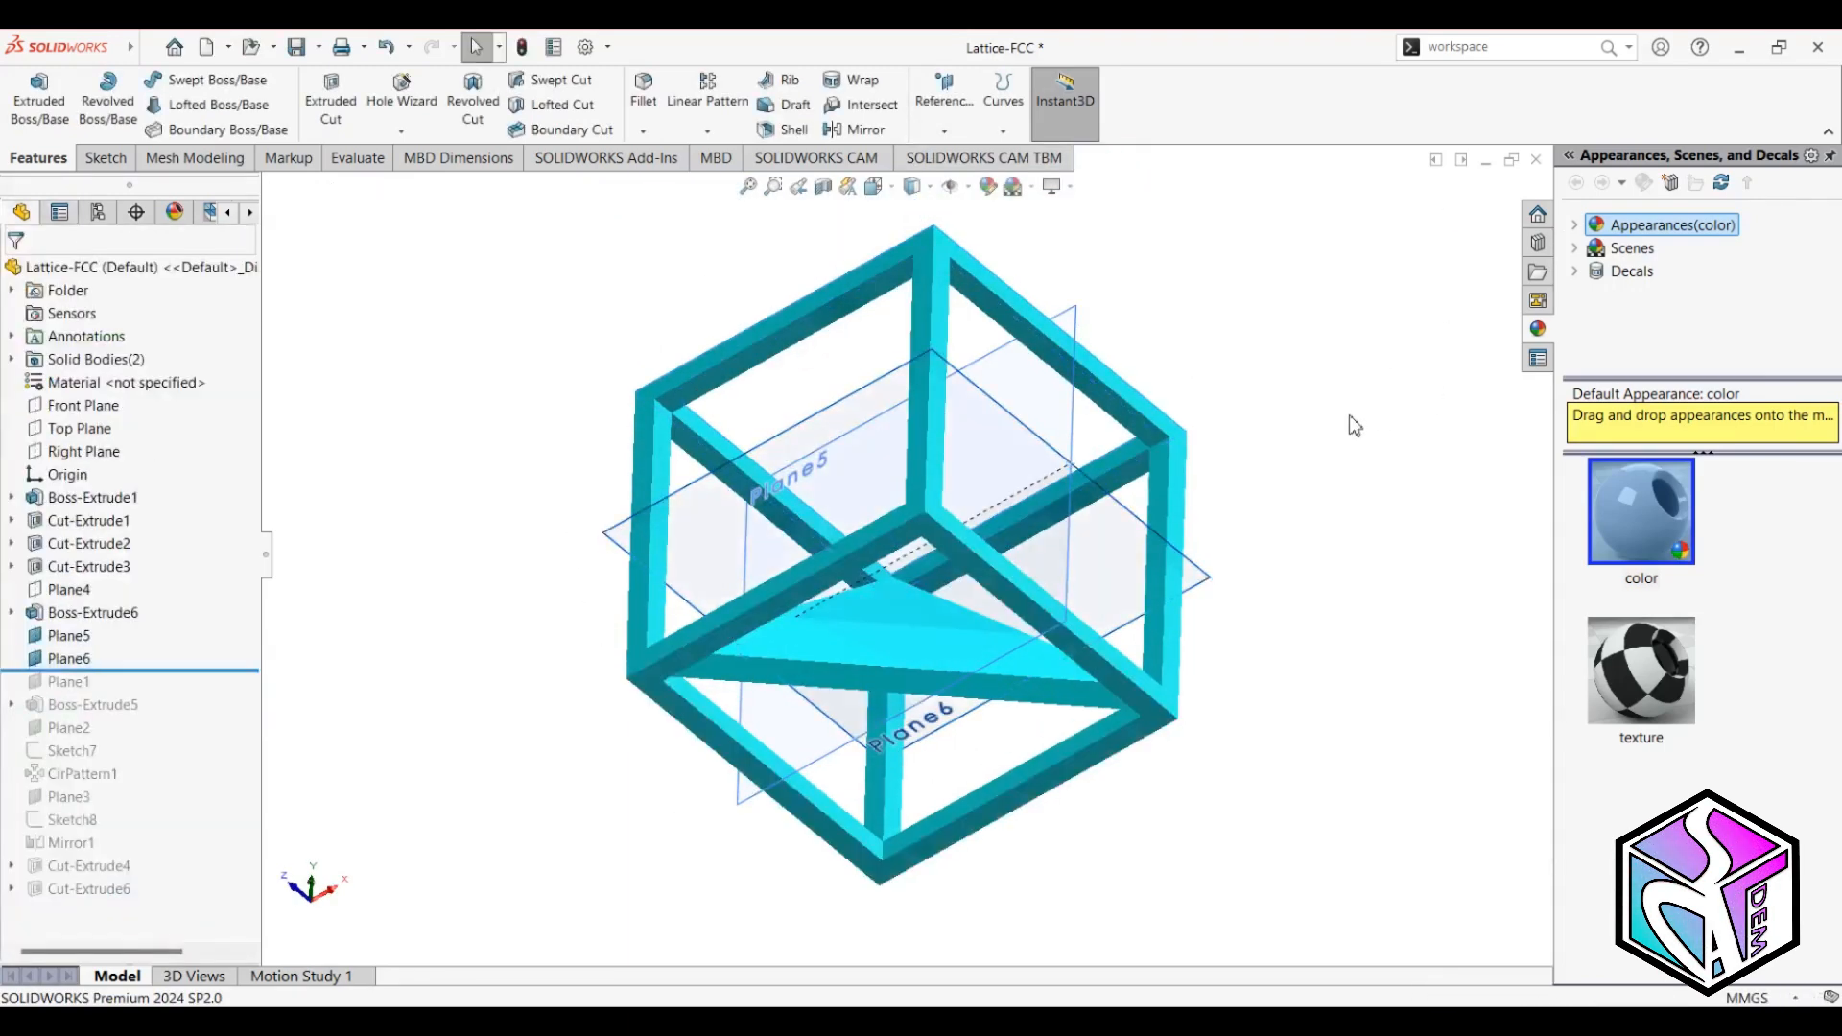
{"action": "key", "text": "ctrl+7"}
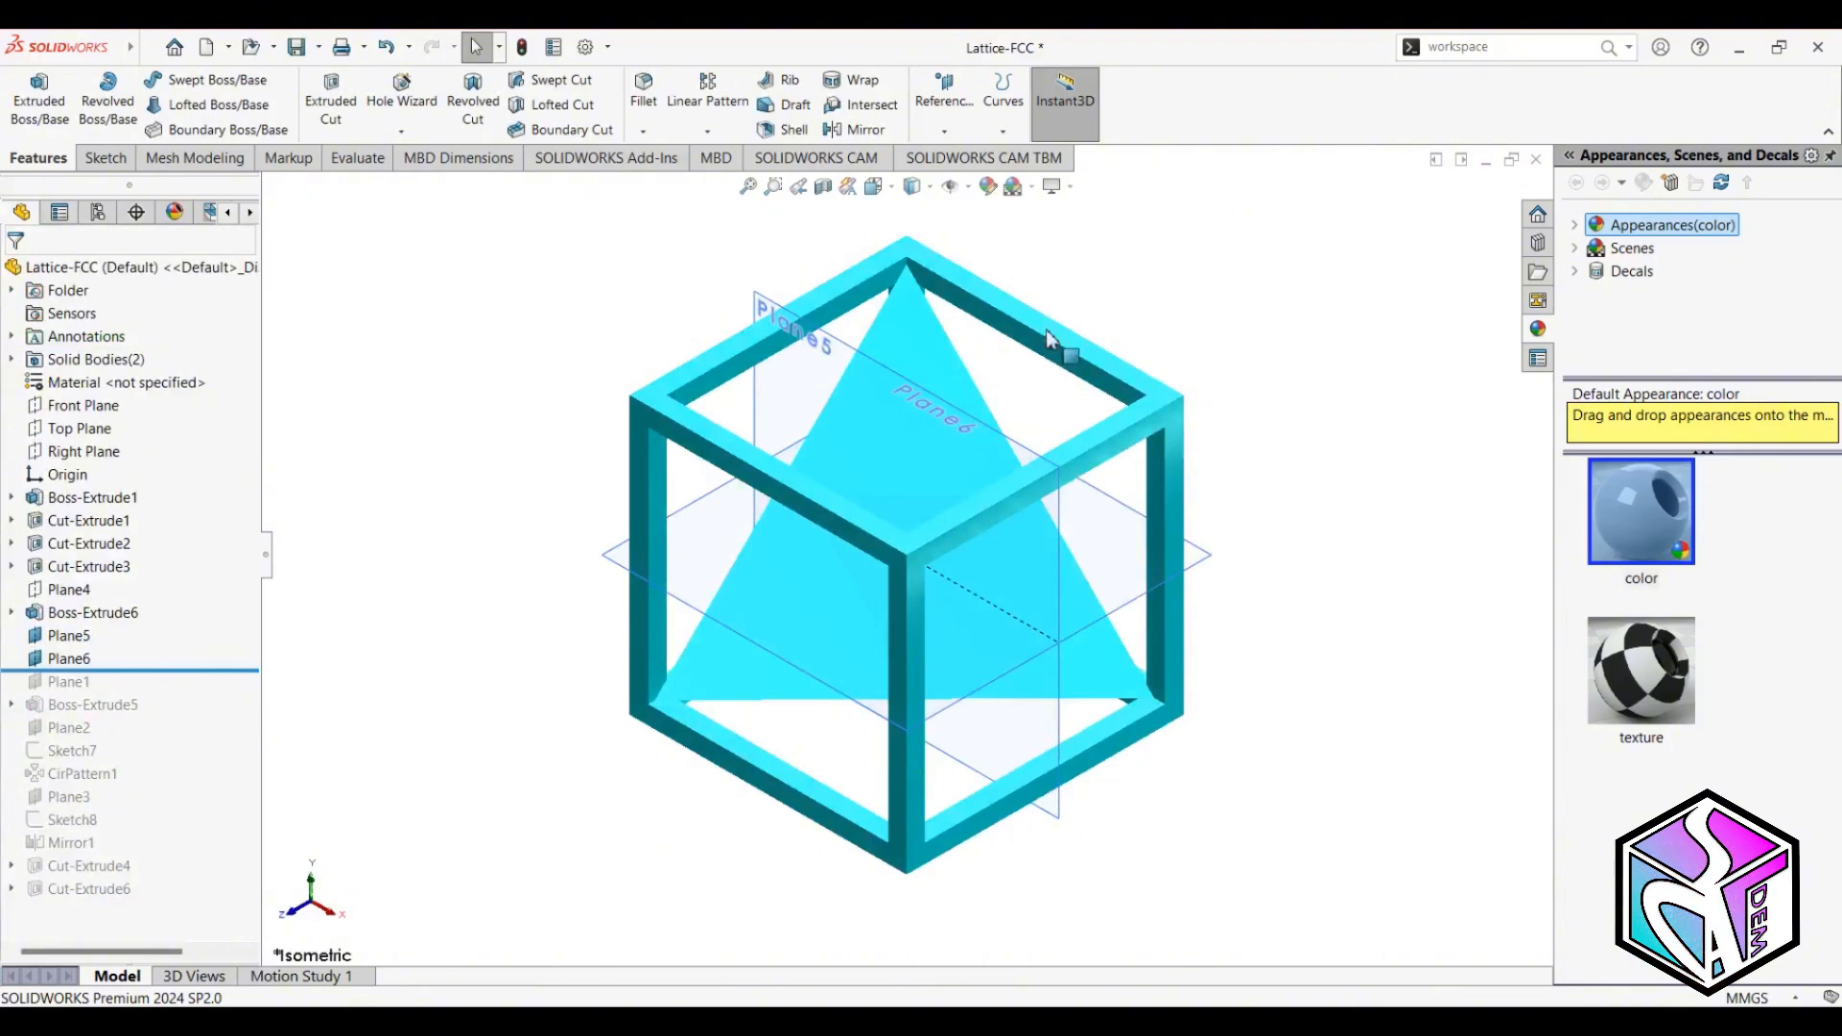
Sketch a 15 mm vertical centerline on the vertical mid-plane, from the top edge's midpoint to the origin, and close the sketch.
{"action": "left_click", "coordinate": [814, 381]}
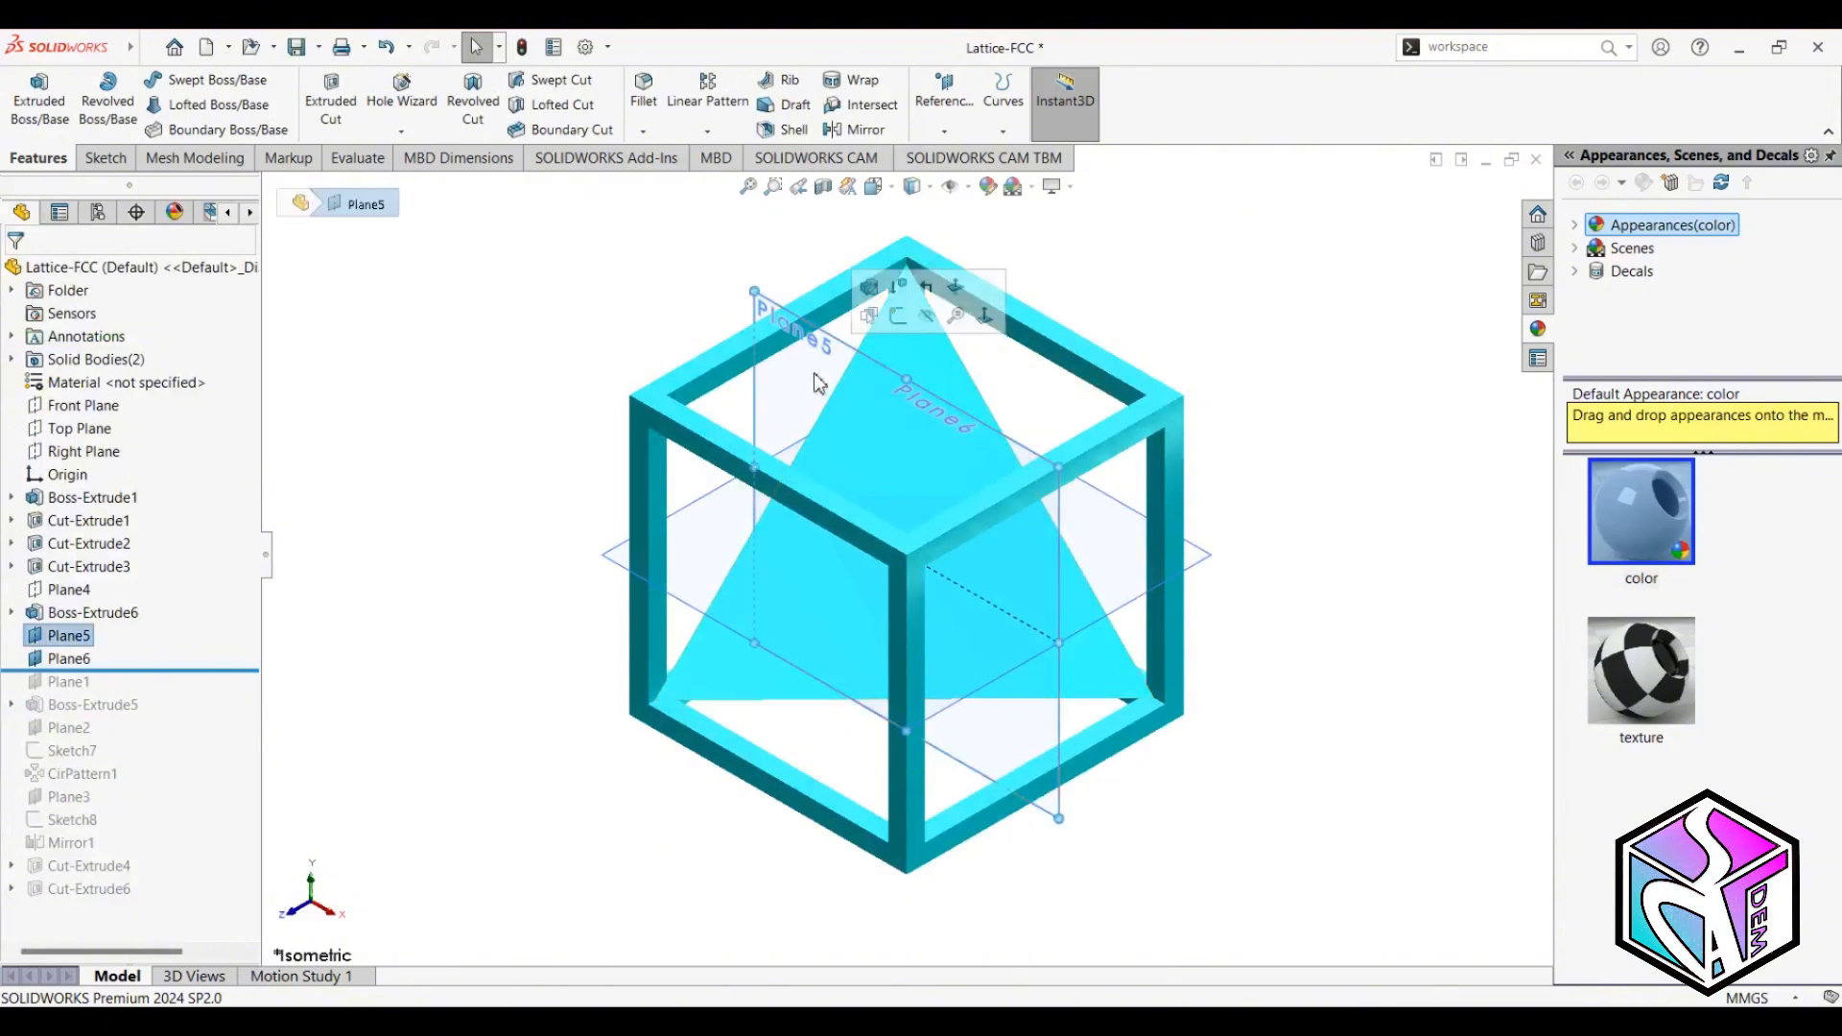
{"action": "key", "text": "ctrl+8"}
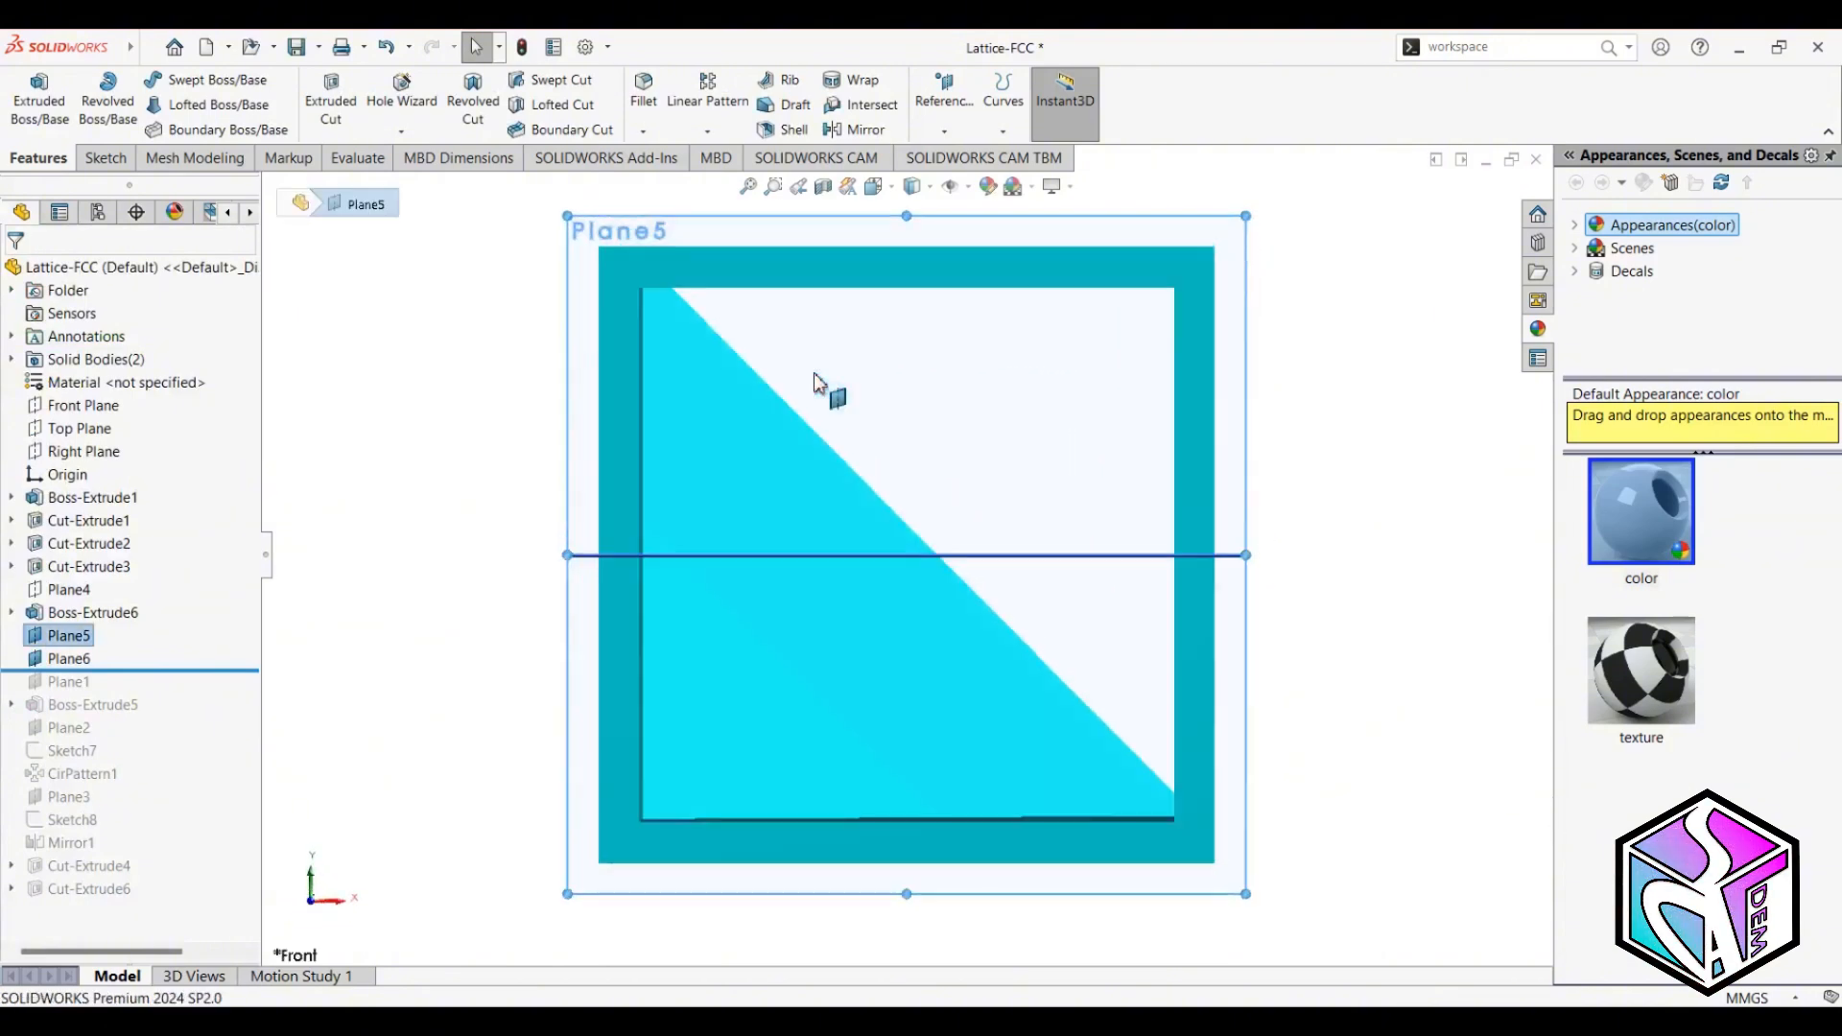
{"action": "left_click", "coordinate": [106, 157]}
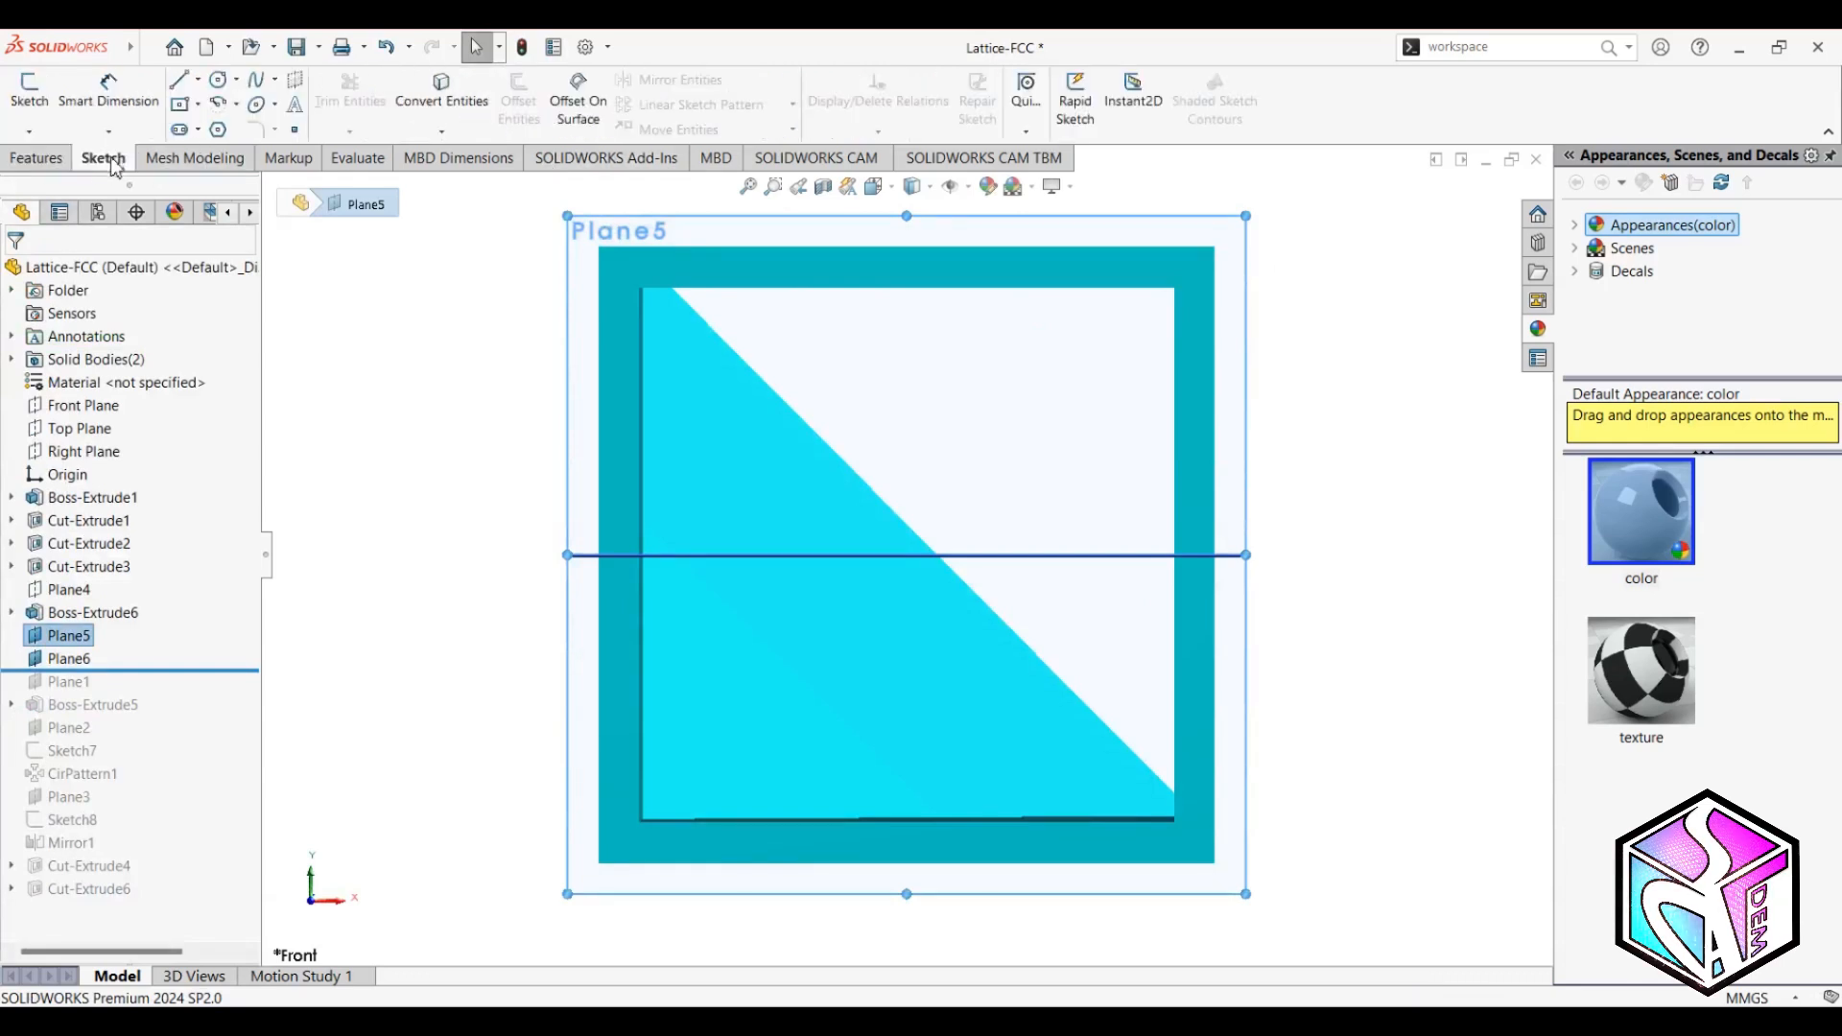
{"action": "left_click", "coordinate": [198, 82]}
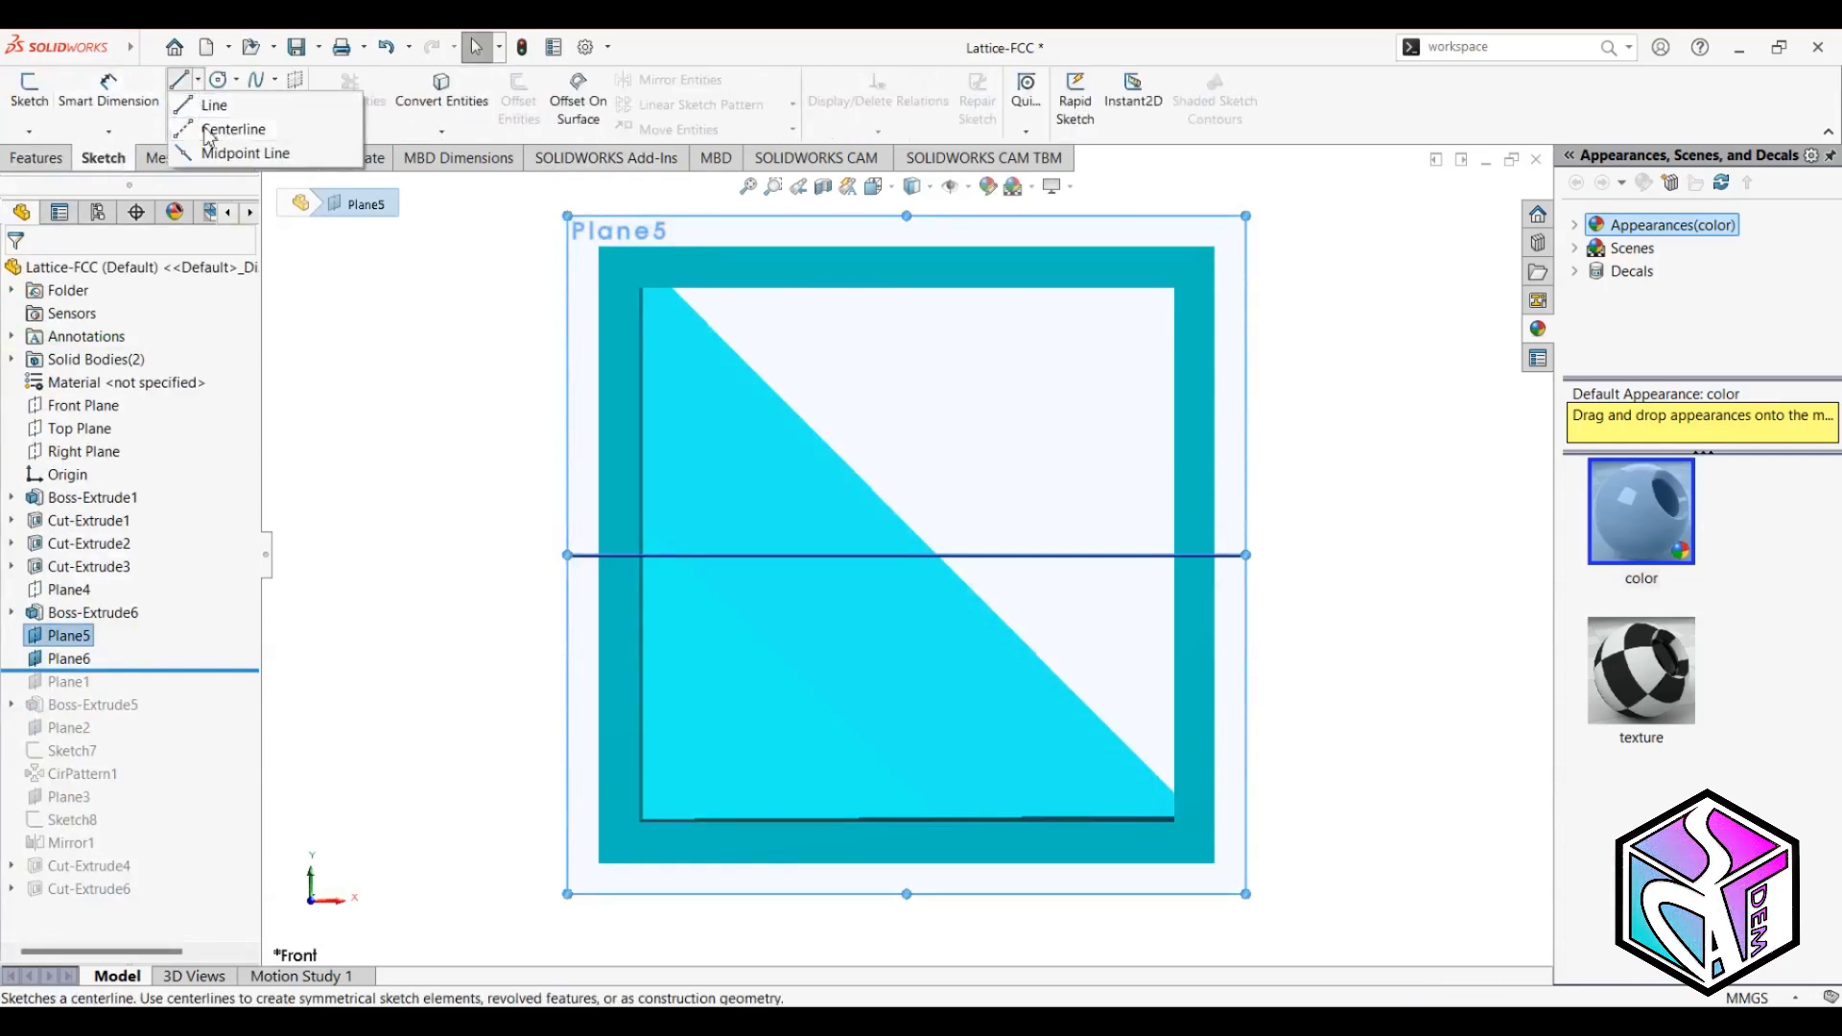
{"action": "left_click", "coordinate": [209, 129]}
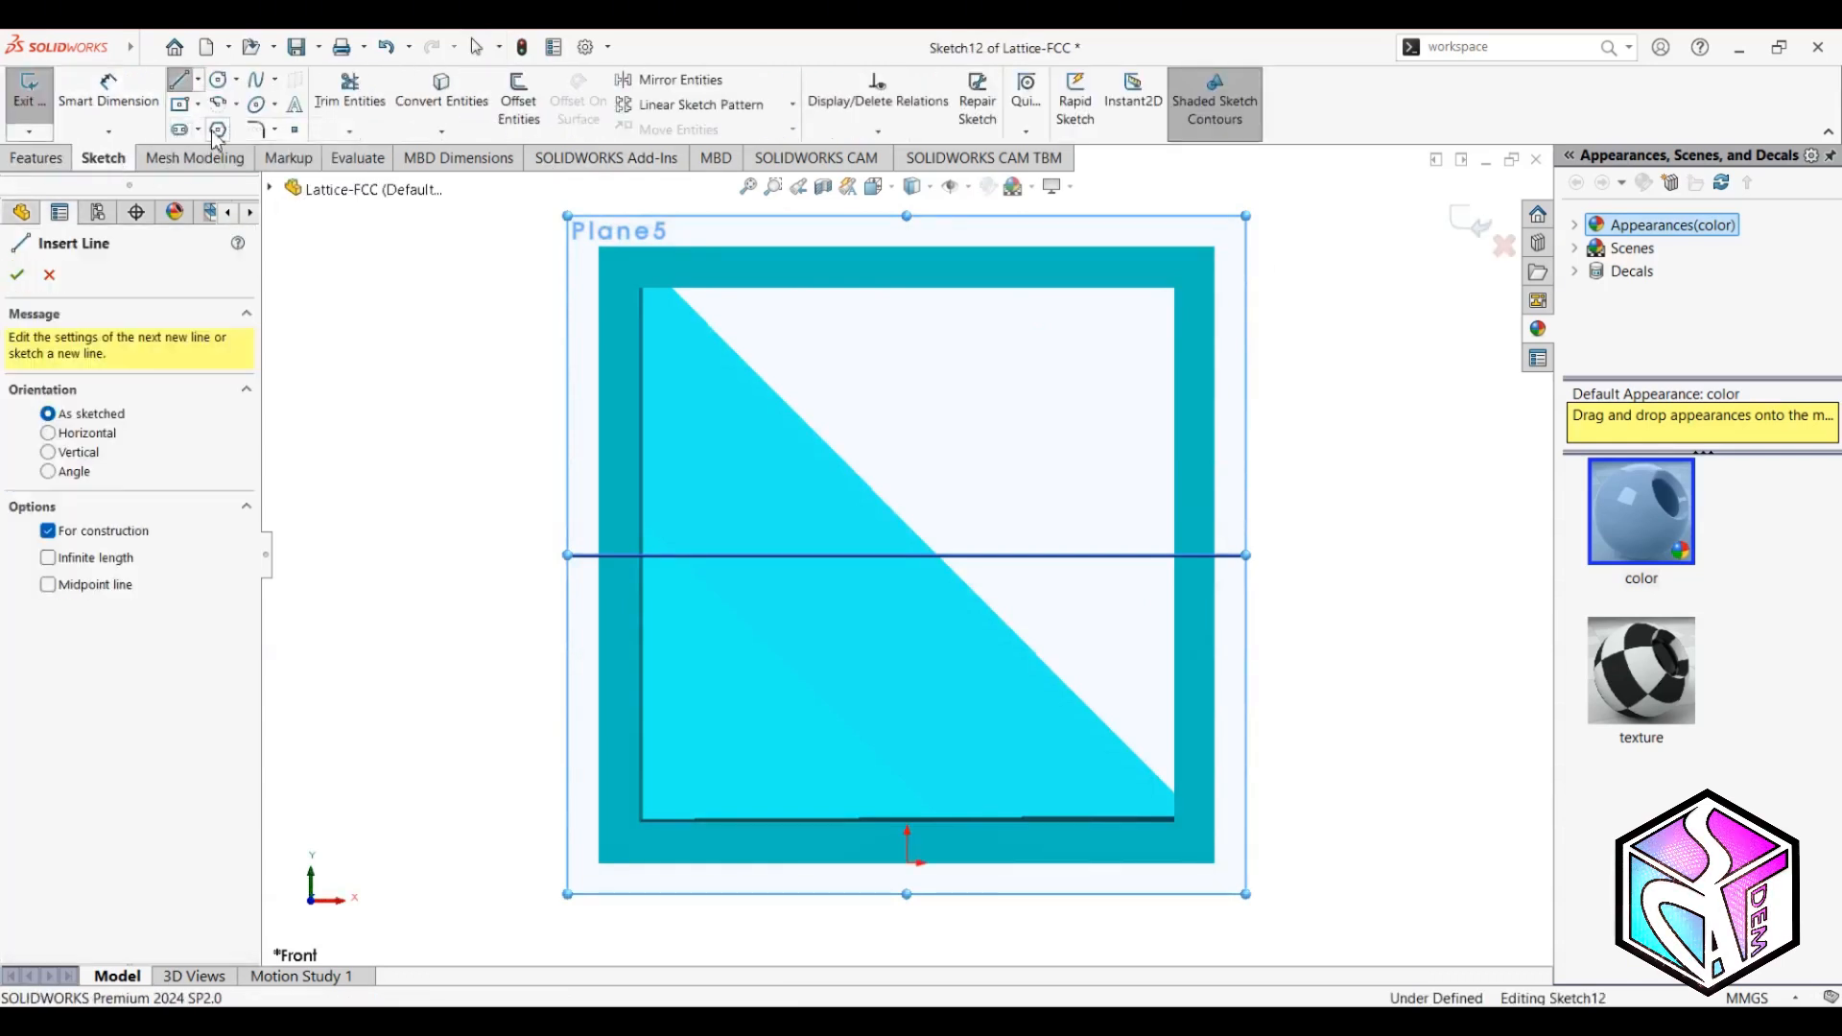
{"action": "left_click", "coordinate": [906, 247]}
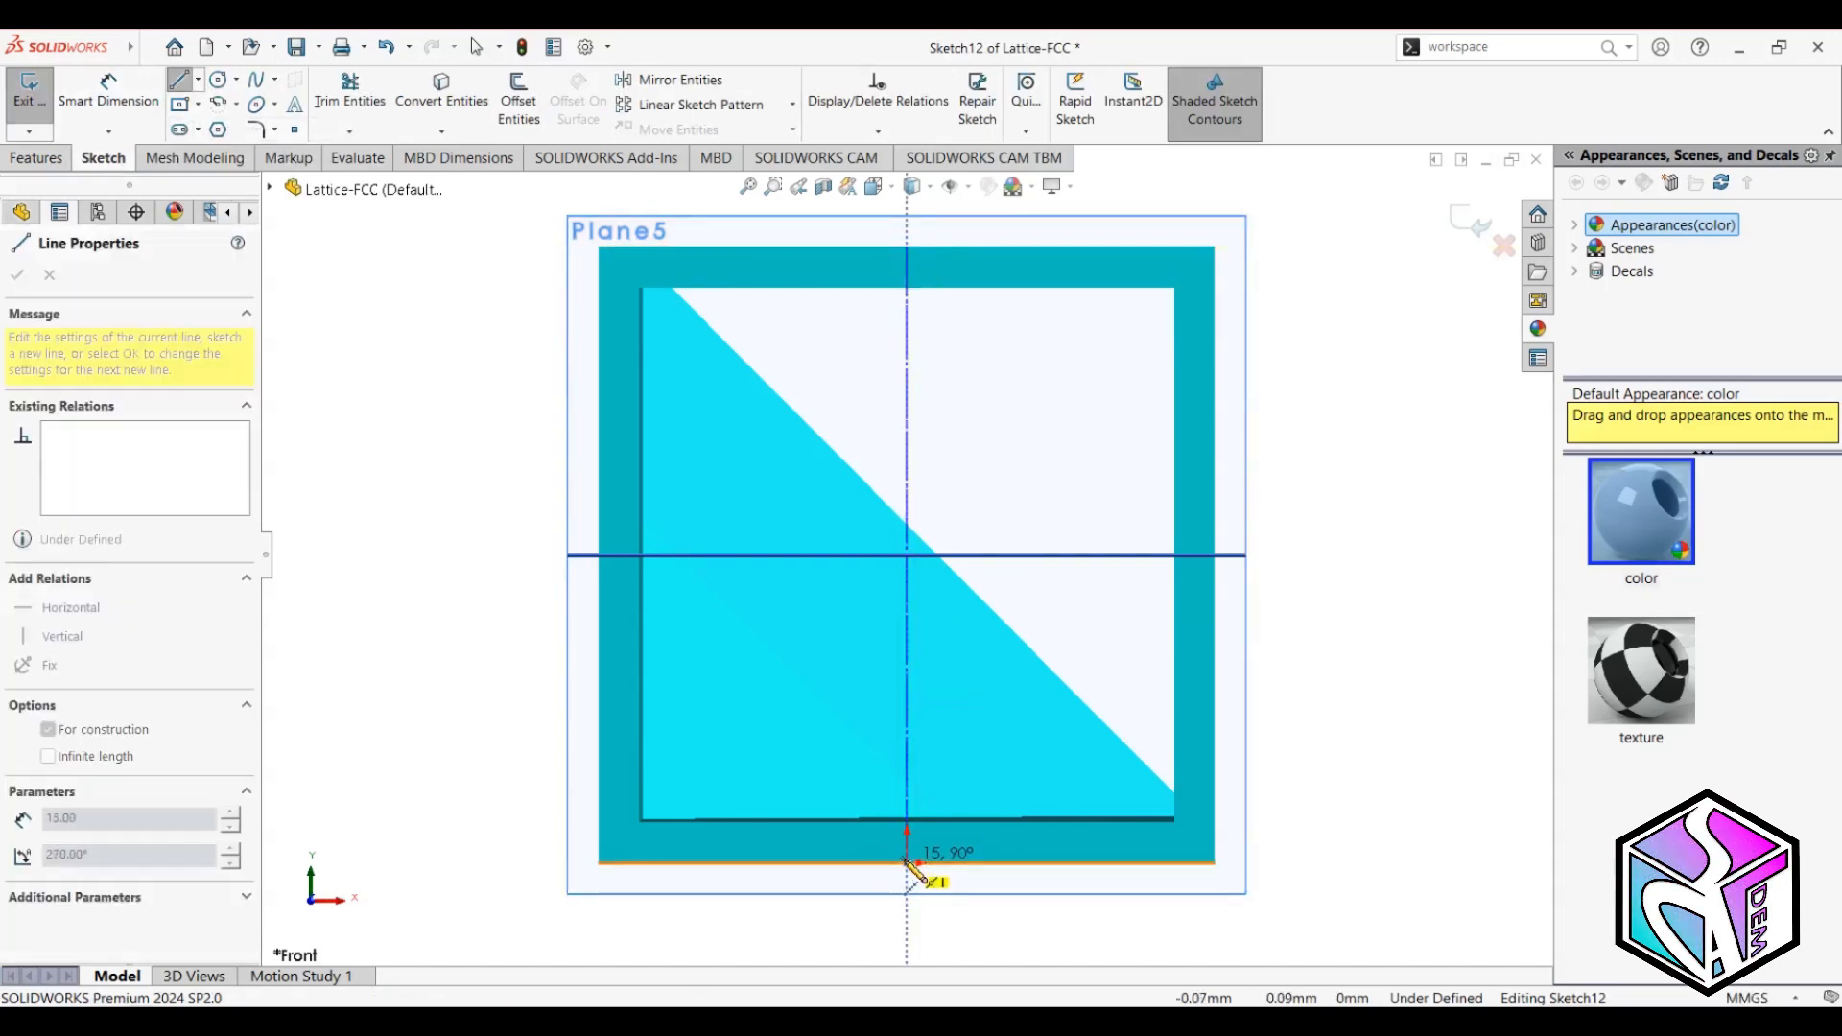
{"action": "left_click", "coordinate": [907, 865]}
{"action": "key", "text": "Escape"}
{"action": "key", "text": "ctrl+7"}
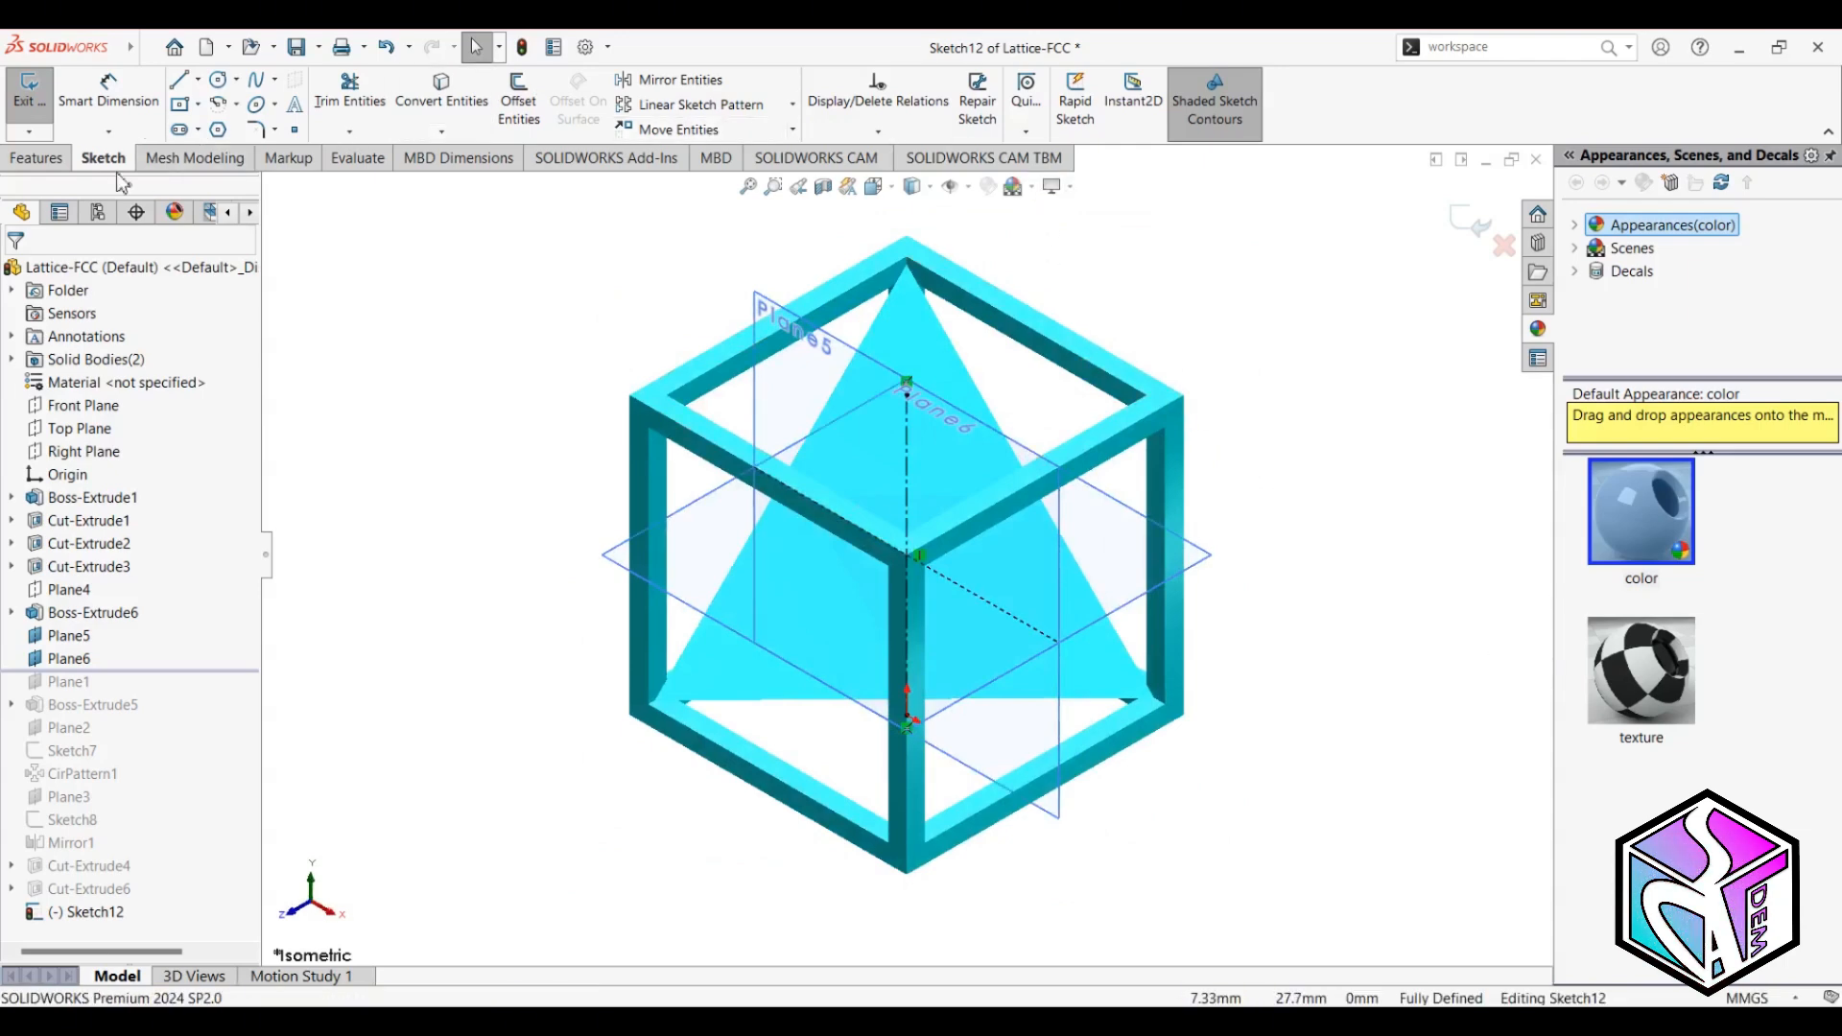
{"action": "left_click", "coordinate": [34, 159]}
{"action": "left_click", "coordinate": [1470, 223]}
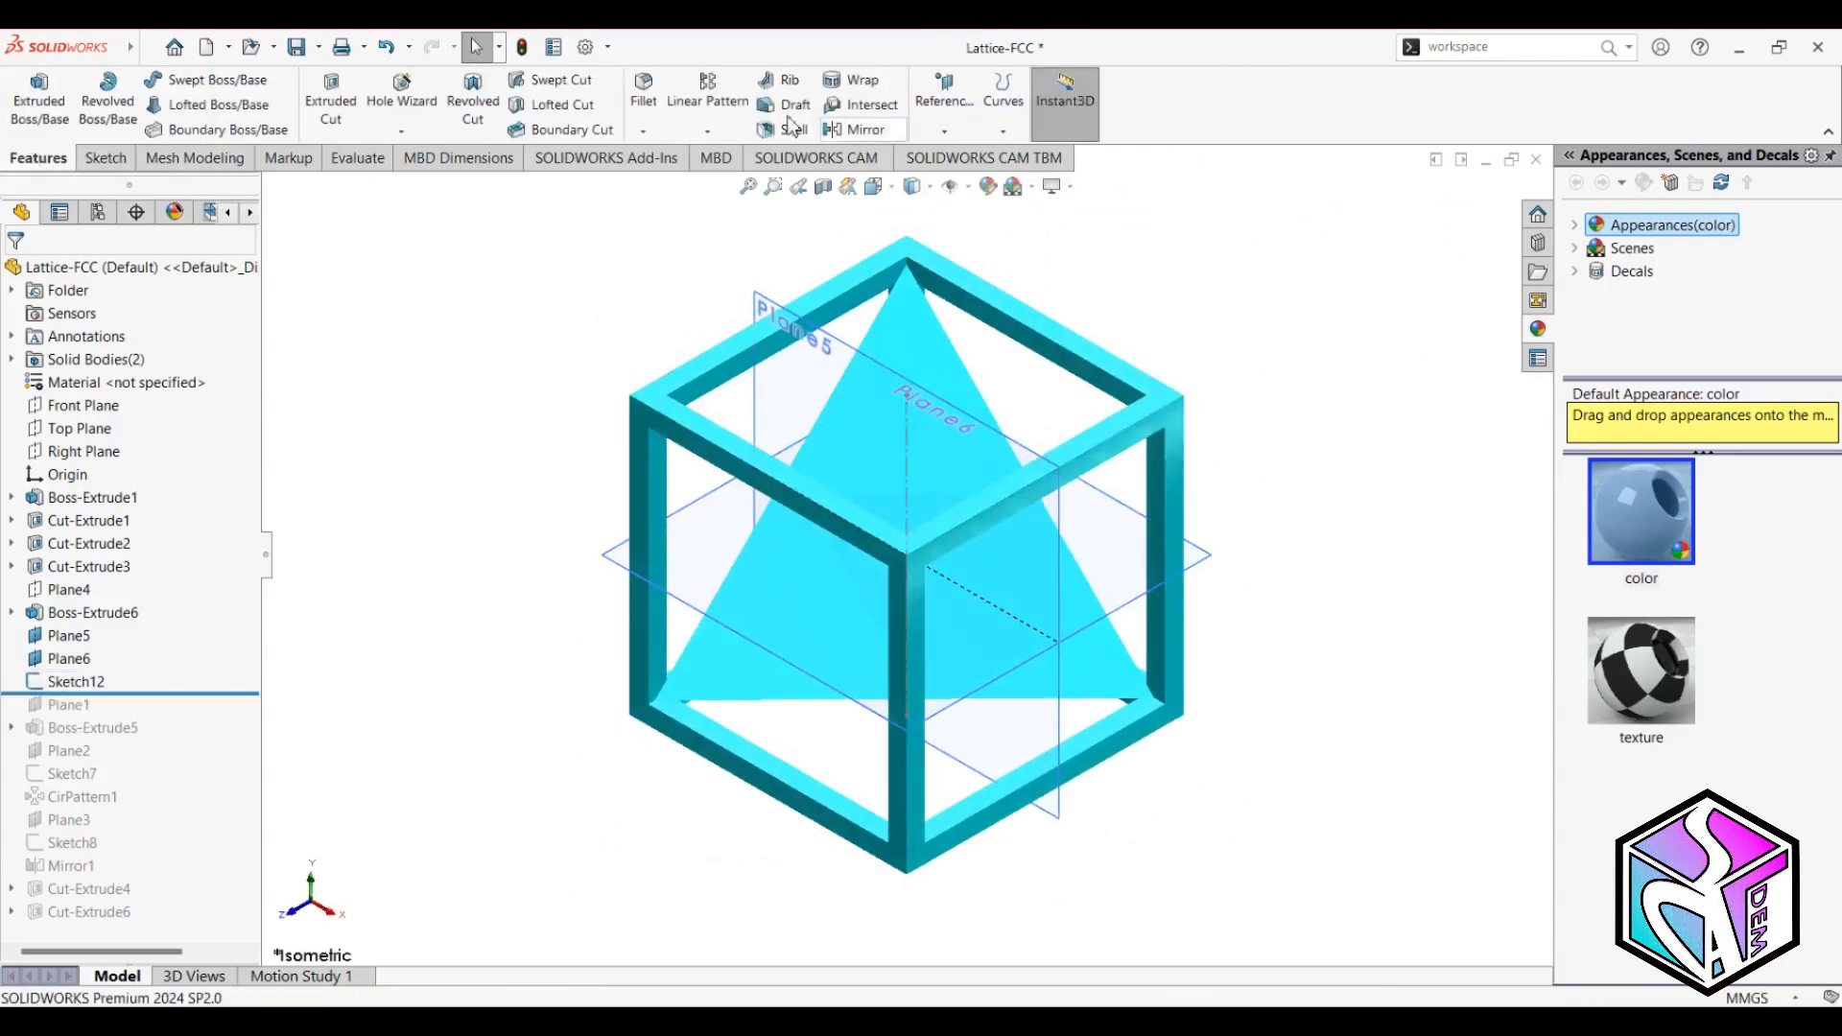
Circular-pattern the triangular plate body about the vertical centerline with 4 instances at 90° spacing.
{"action": "left_click", "coordinate": [707, 132]}
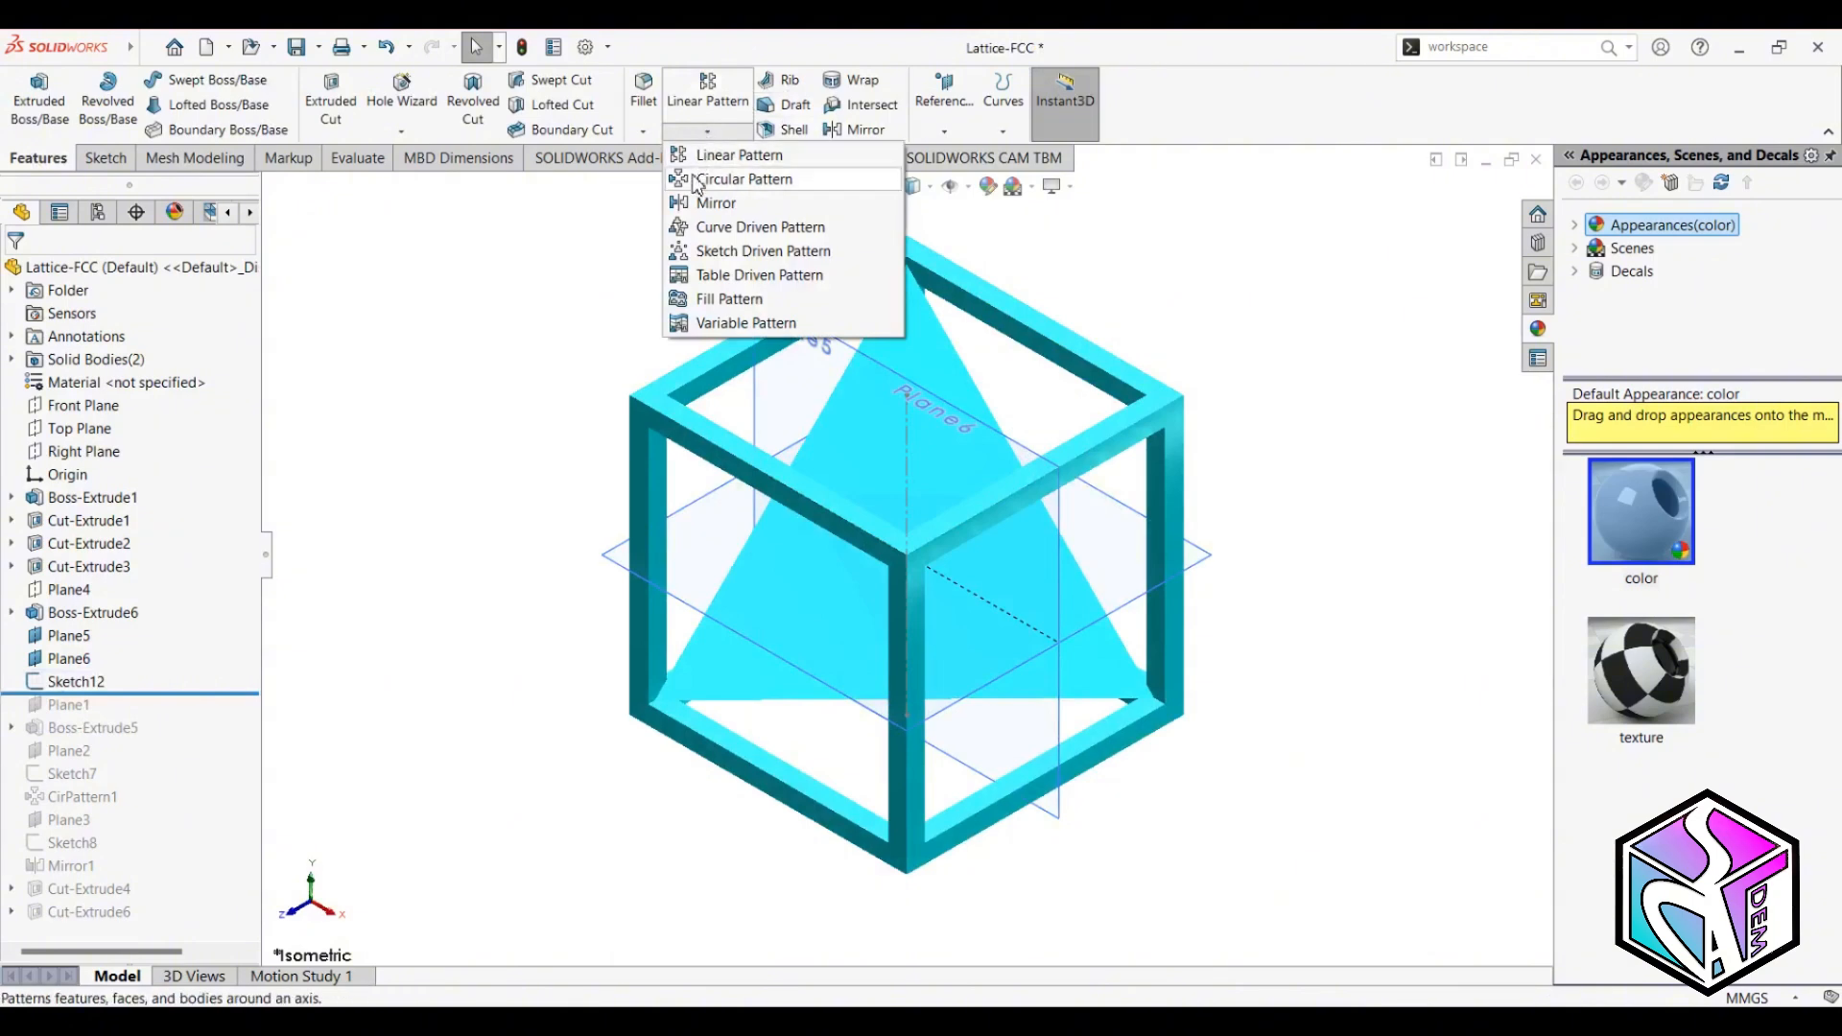
{"action": "left_click", "coordinate": [705, 178]}
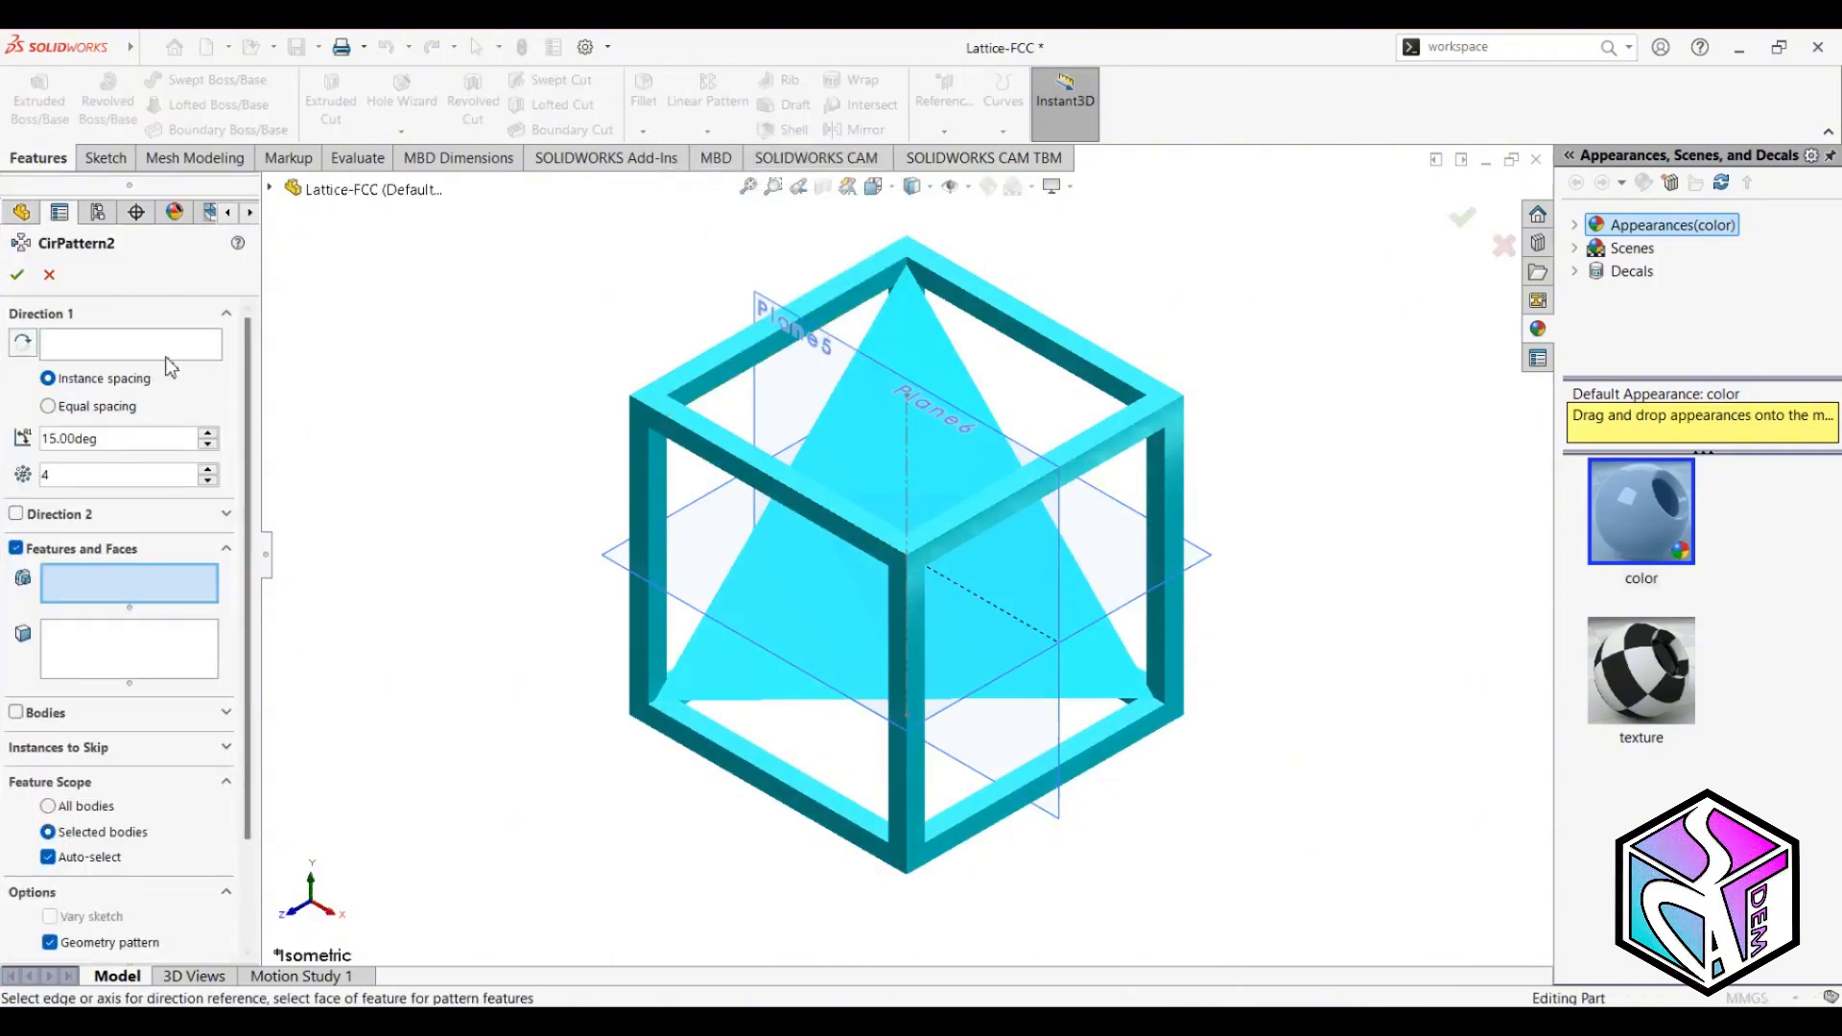
{"action": "left_click", "coordinate": [204, 351]}
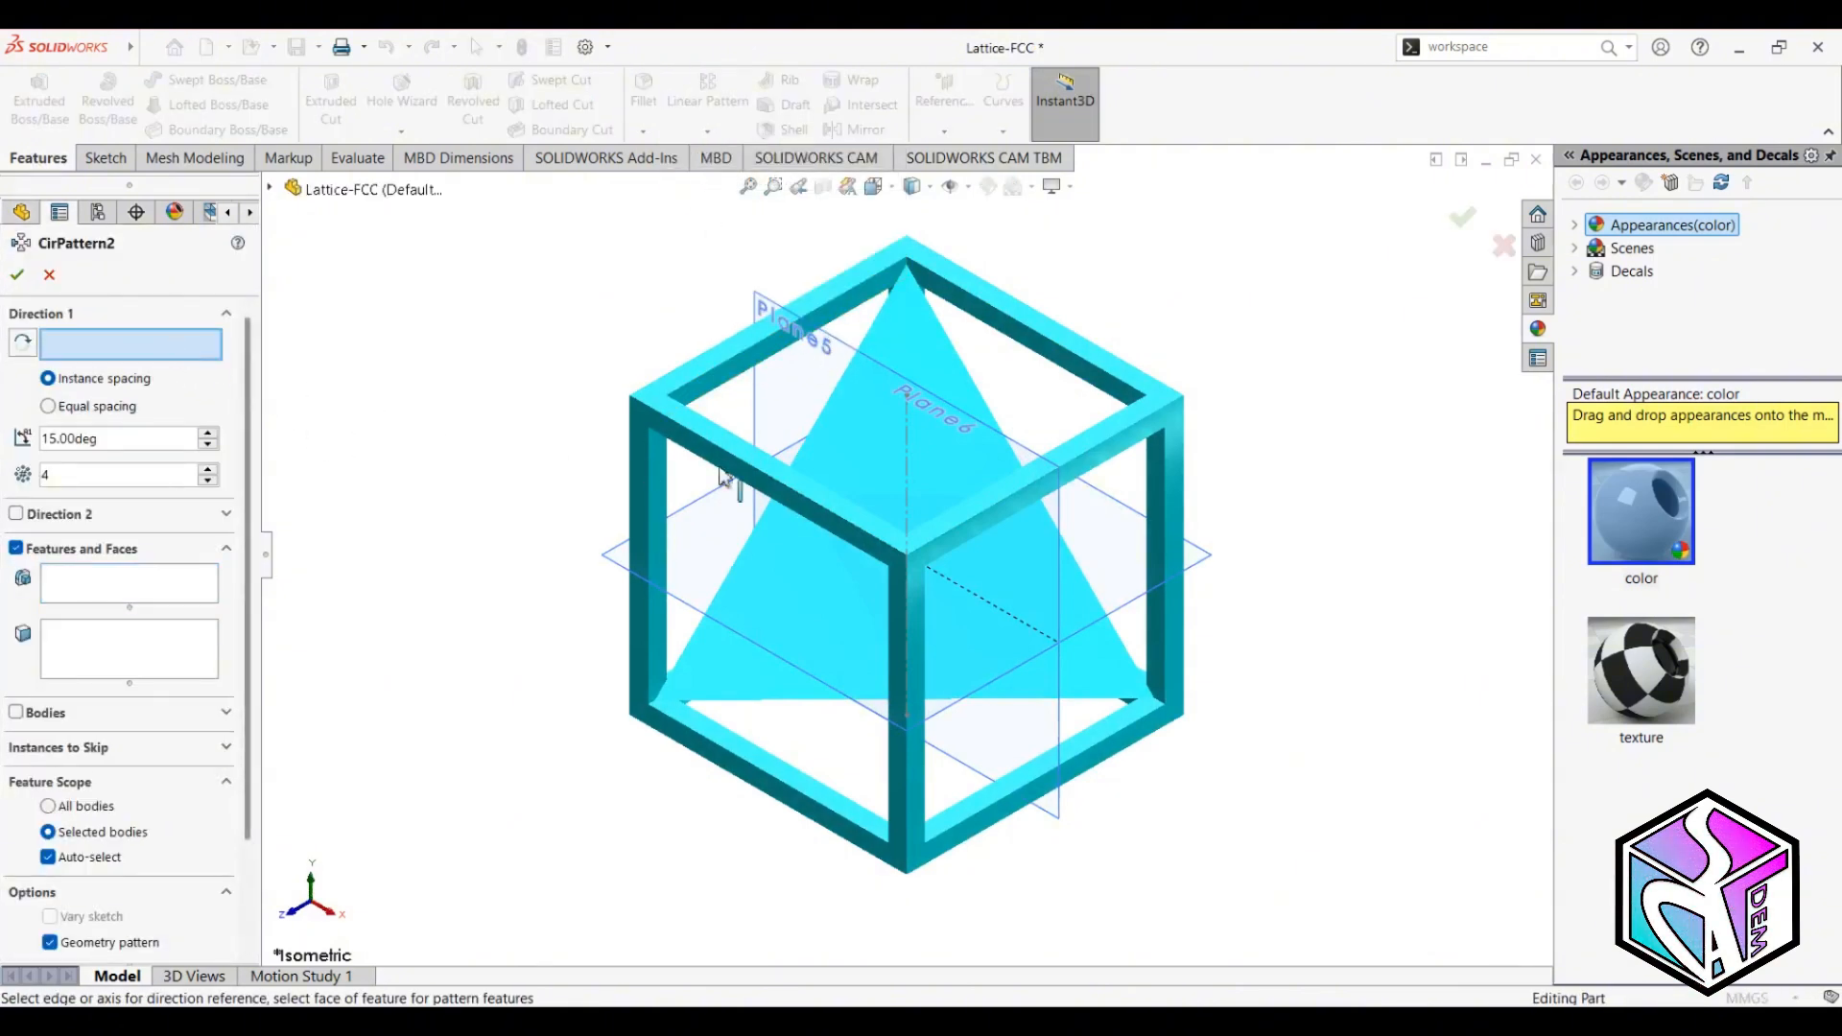
{"action": "left_click", "coordinate": [907, 468]}
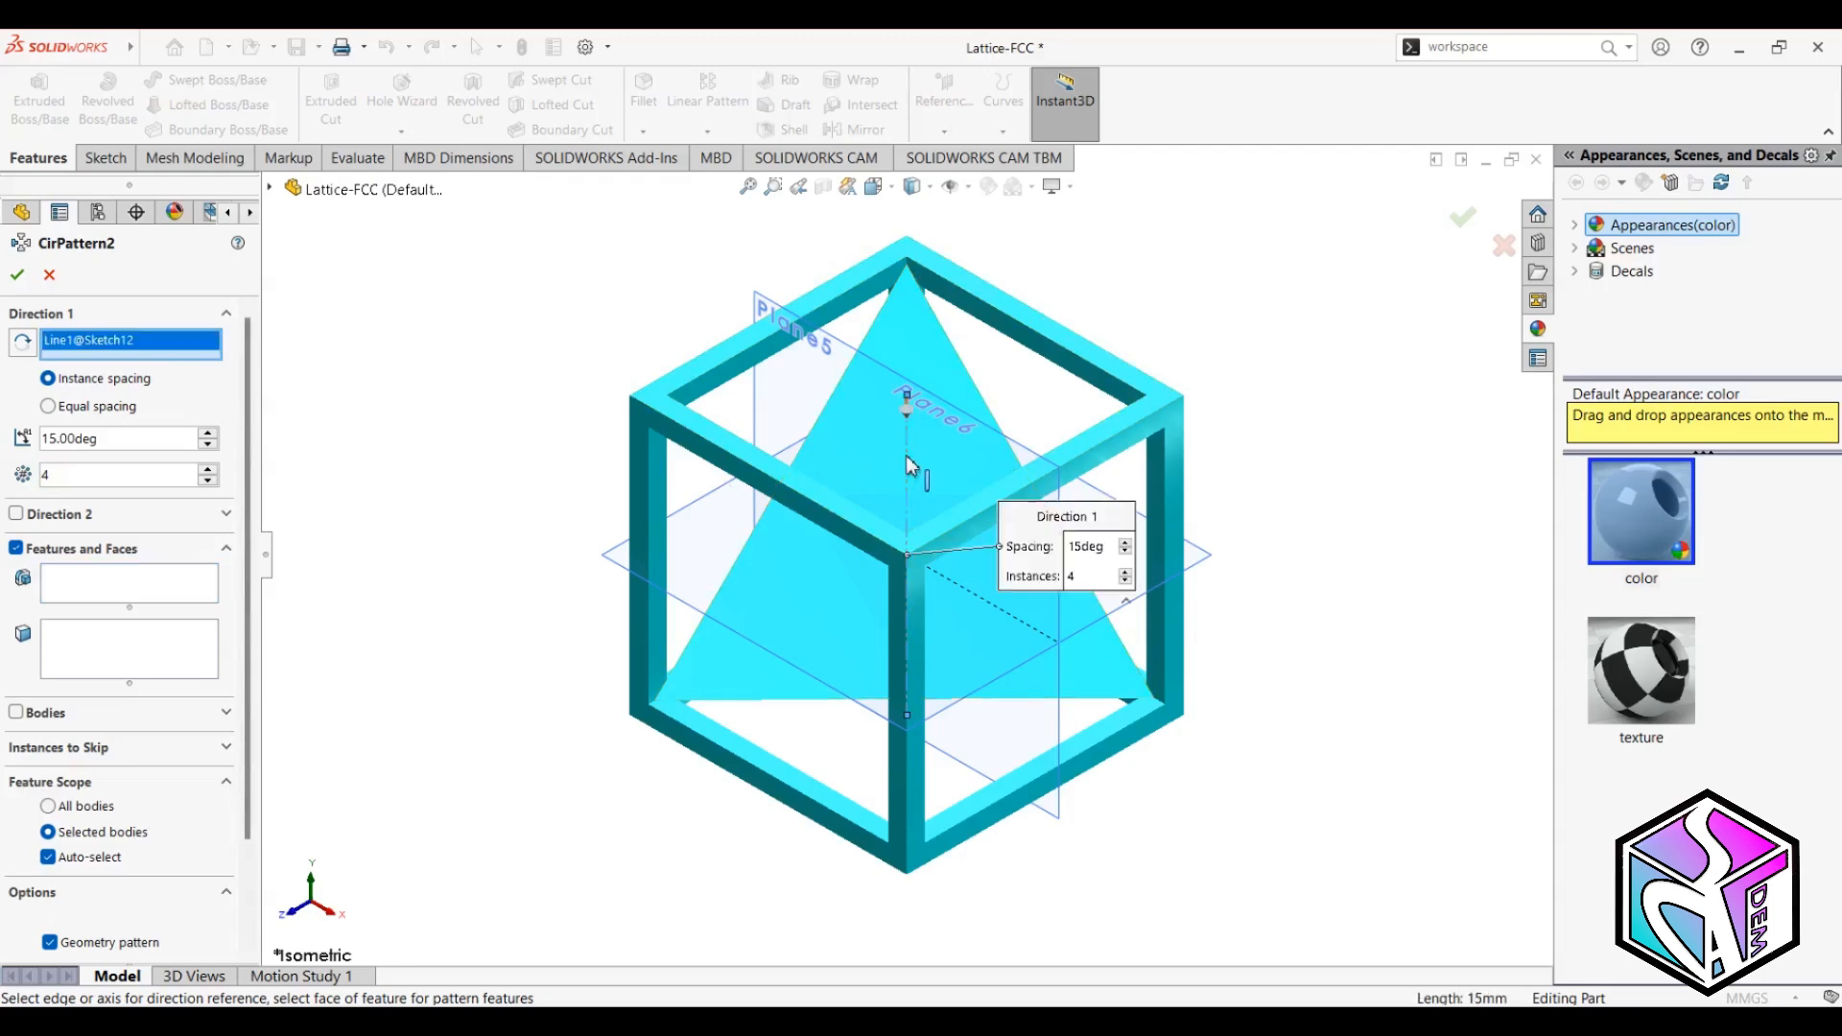
{"action": "left_click", "coordinate": [82, 548]}
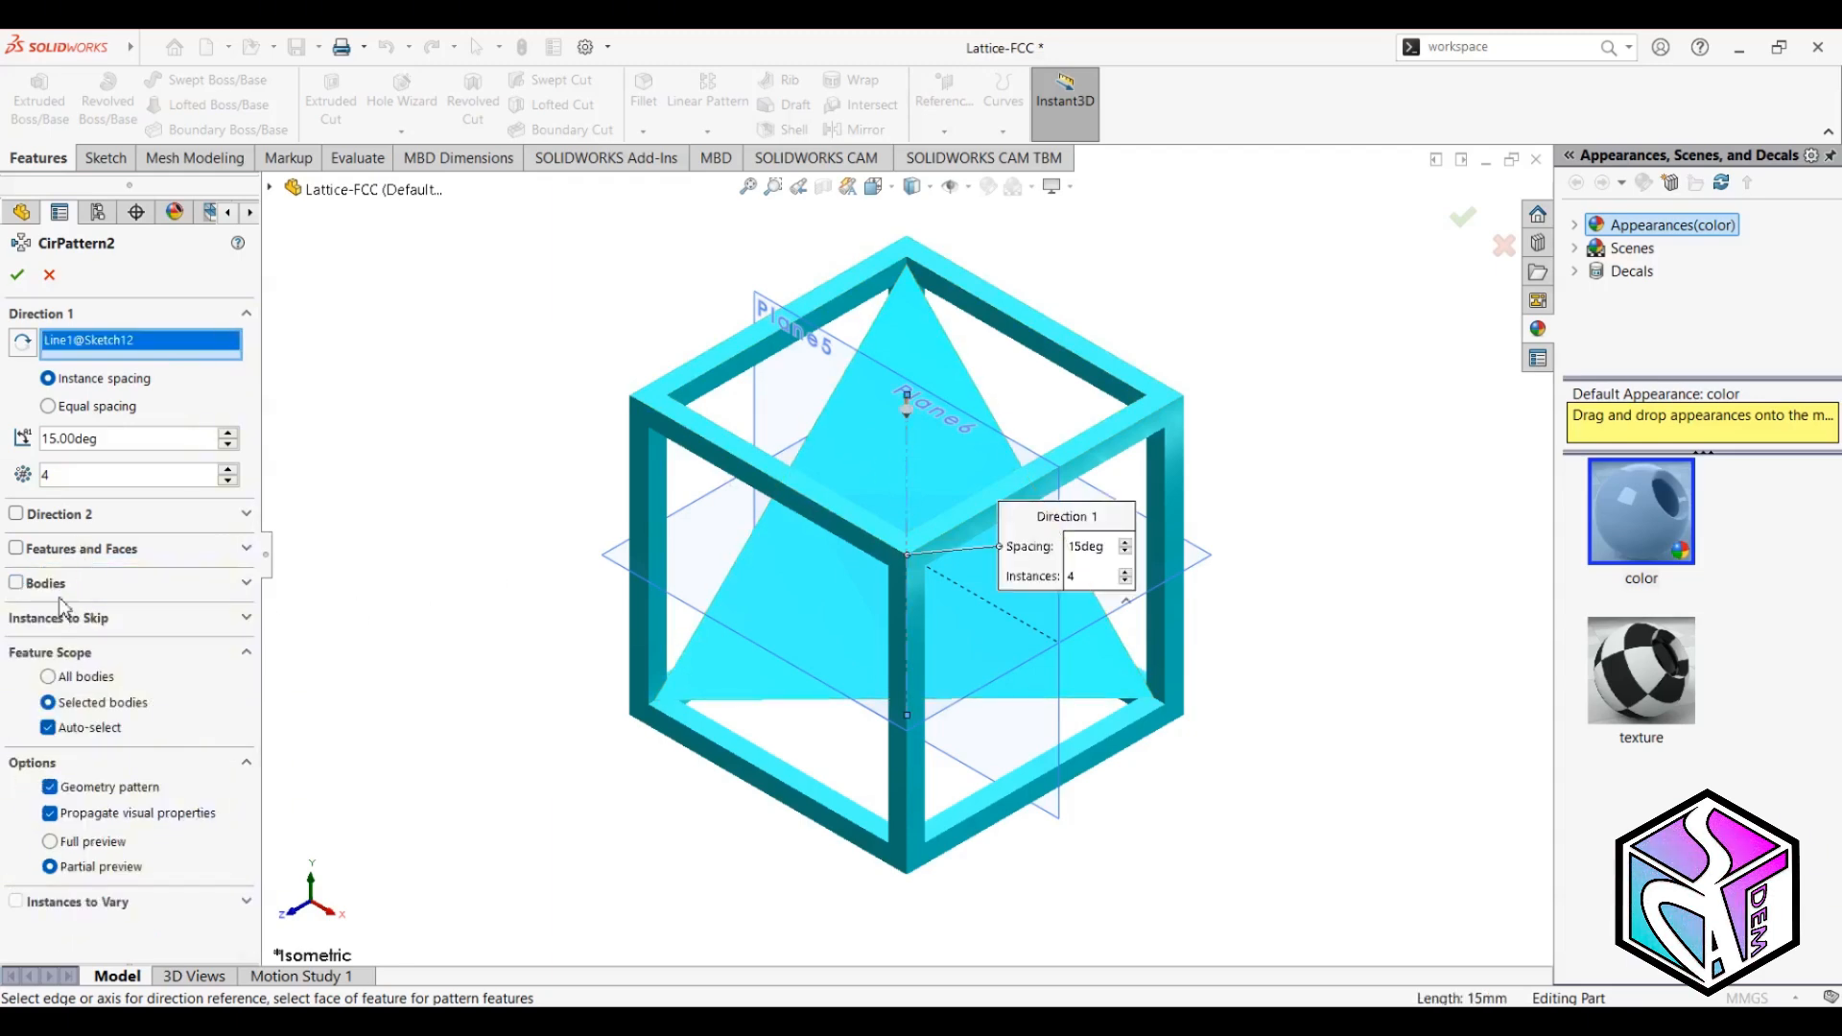
{"action": "left_click", "coordinate": [39, 582]}
{"action": "left_click", "coordinate": [871, 623]}
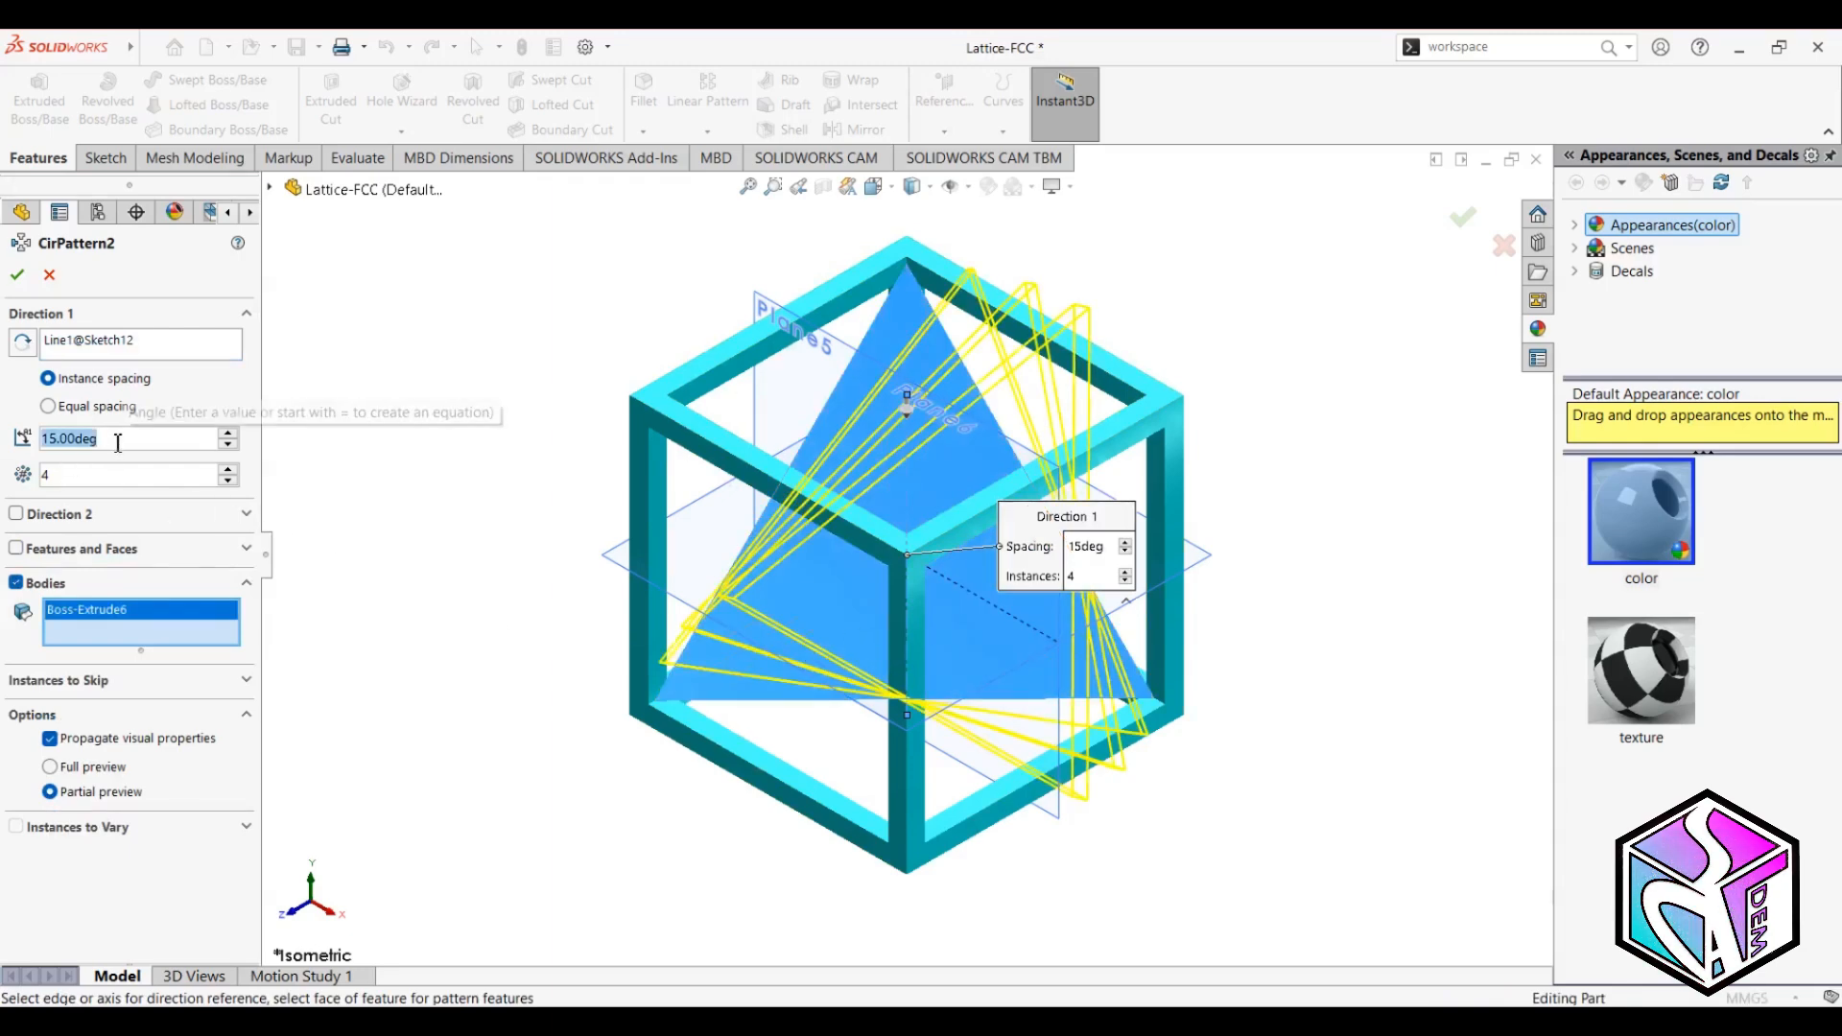
{"action": "type", "text": "90"}
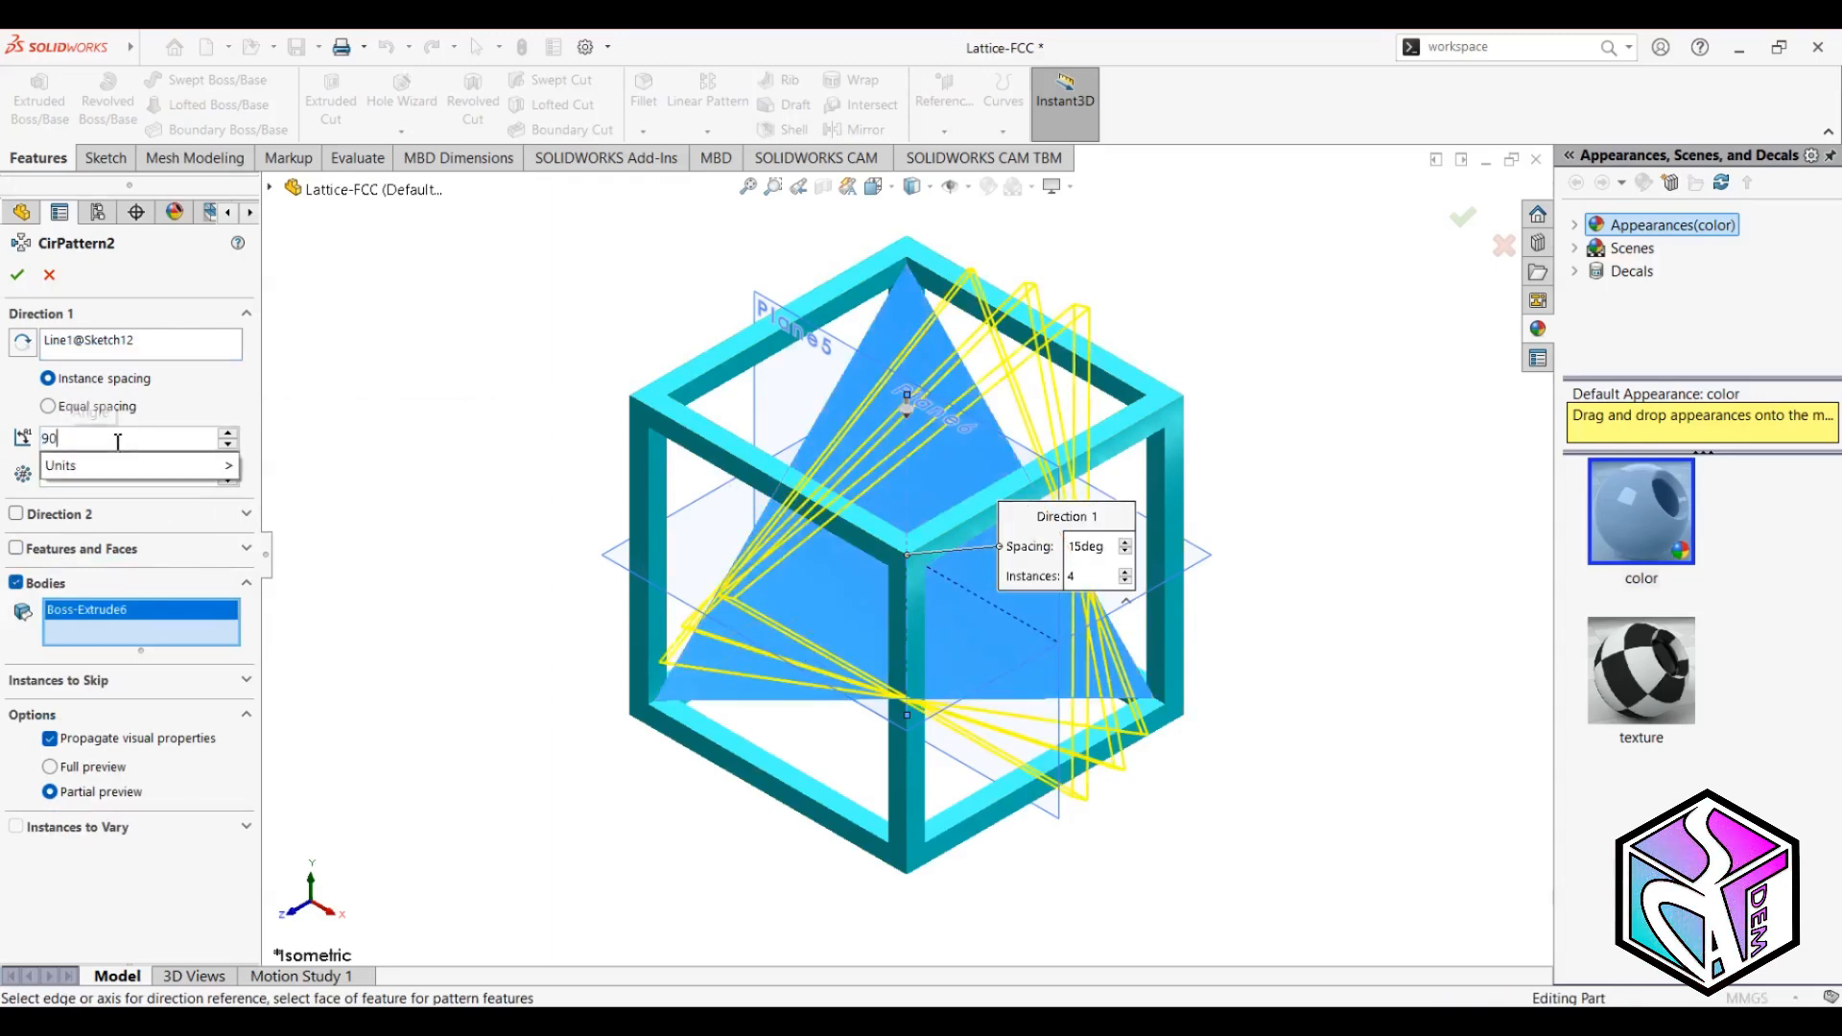
{"action": "key", "text": "Return"}
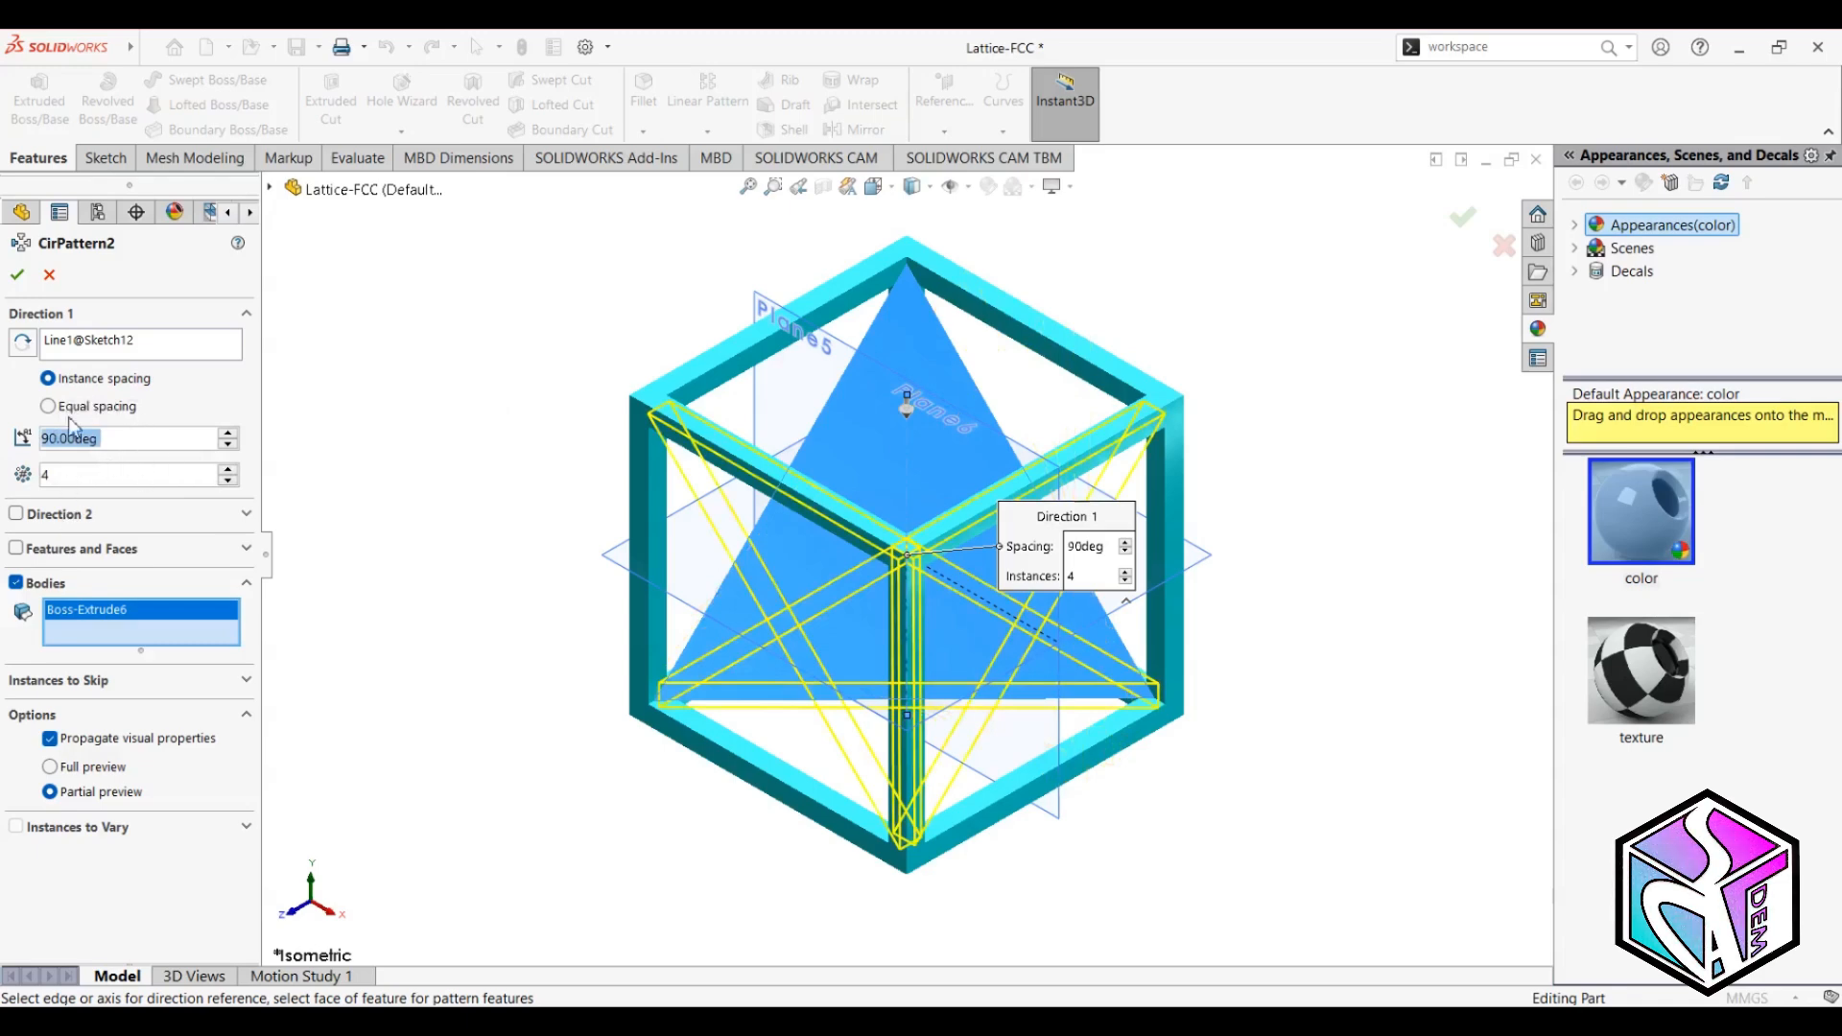
{"action": "left_click", "coordinate": [17, 275]}
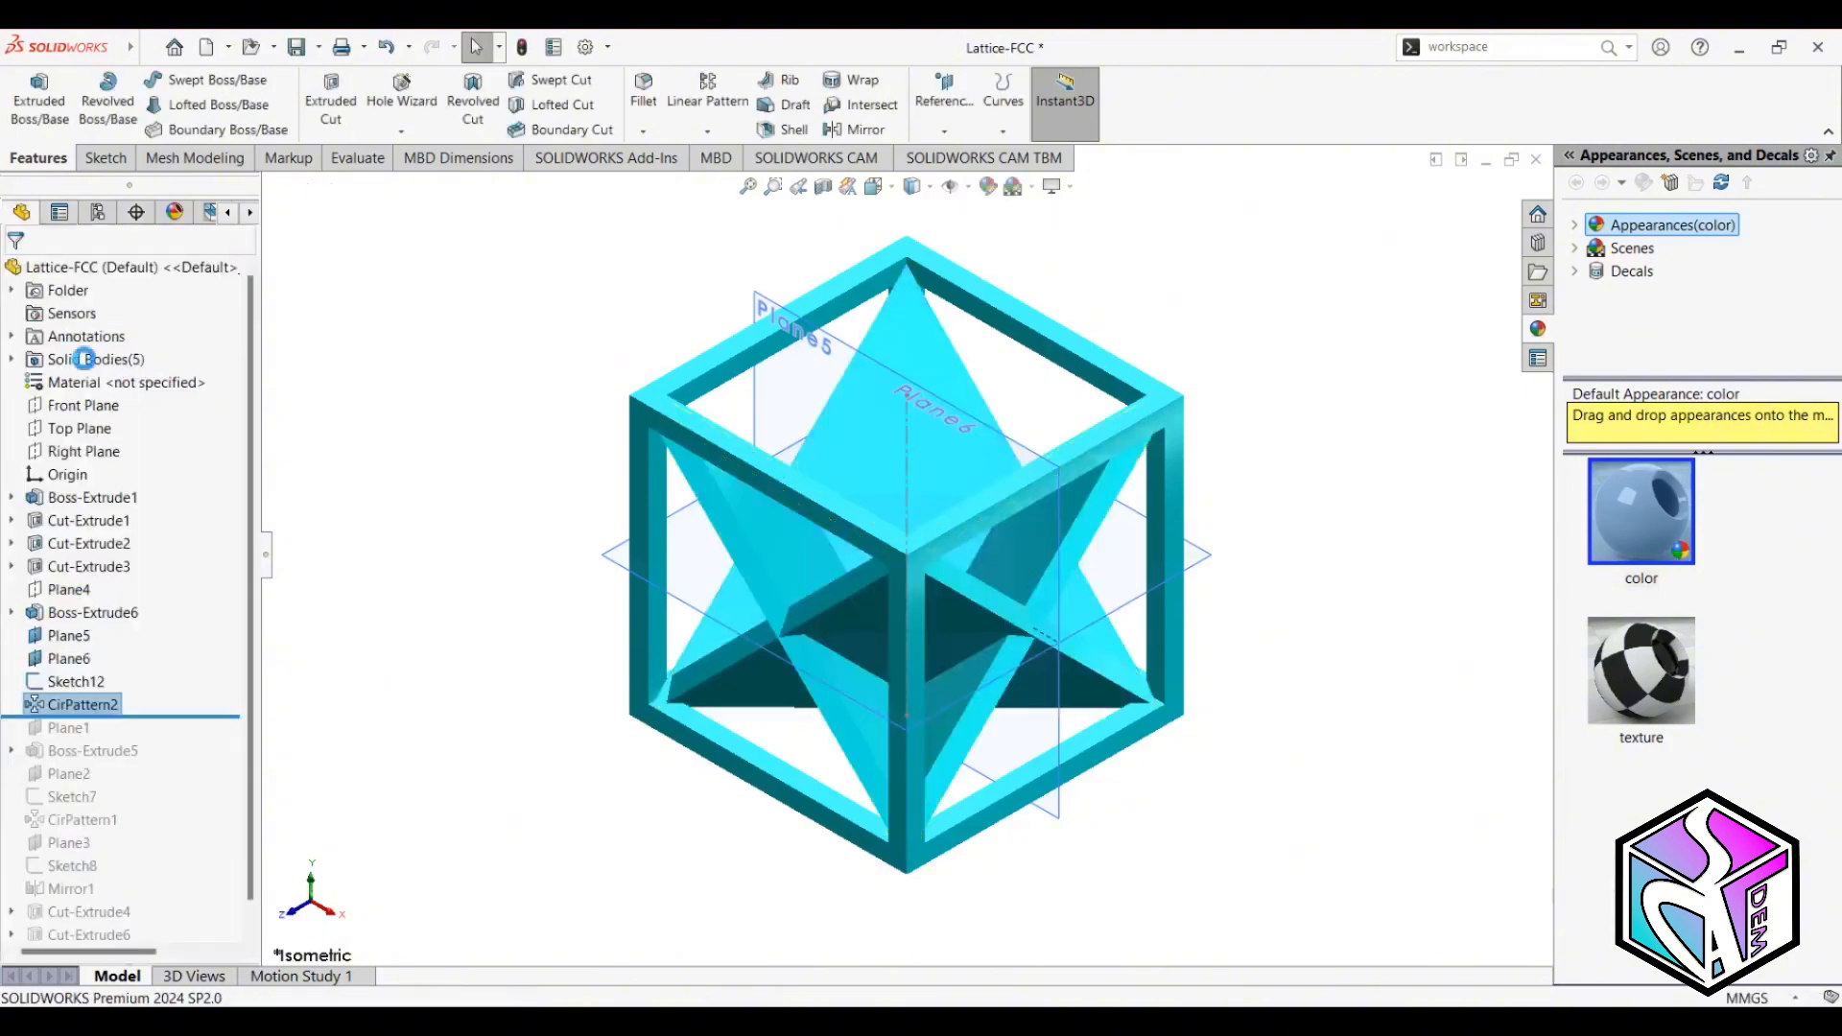
Mirror the four triangular plate bodies about the horizontal mid-plane, without merging solids.
{"action": "middle_click_drag", "start_coordinate": [1091, 890], "coordinate": [1158, 748]}
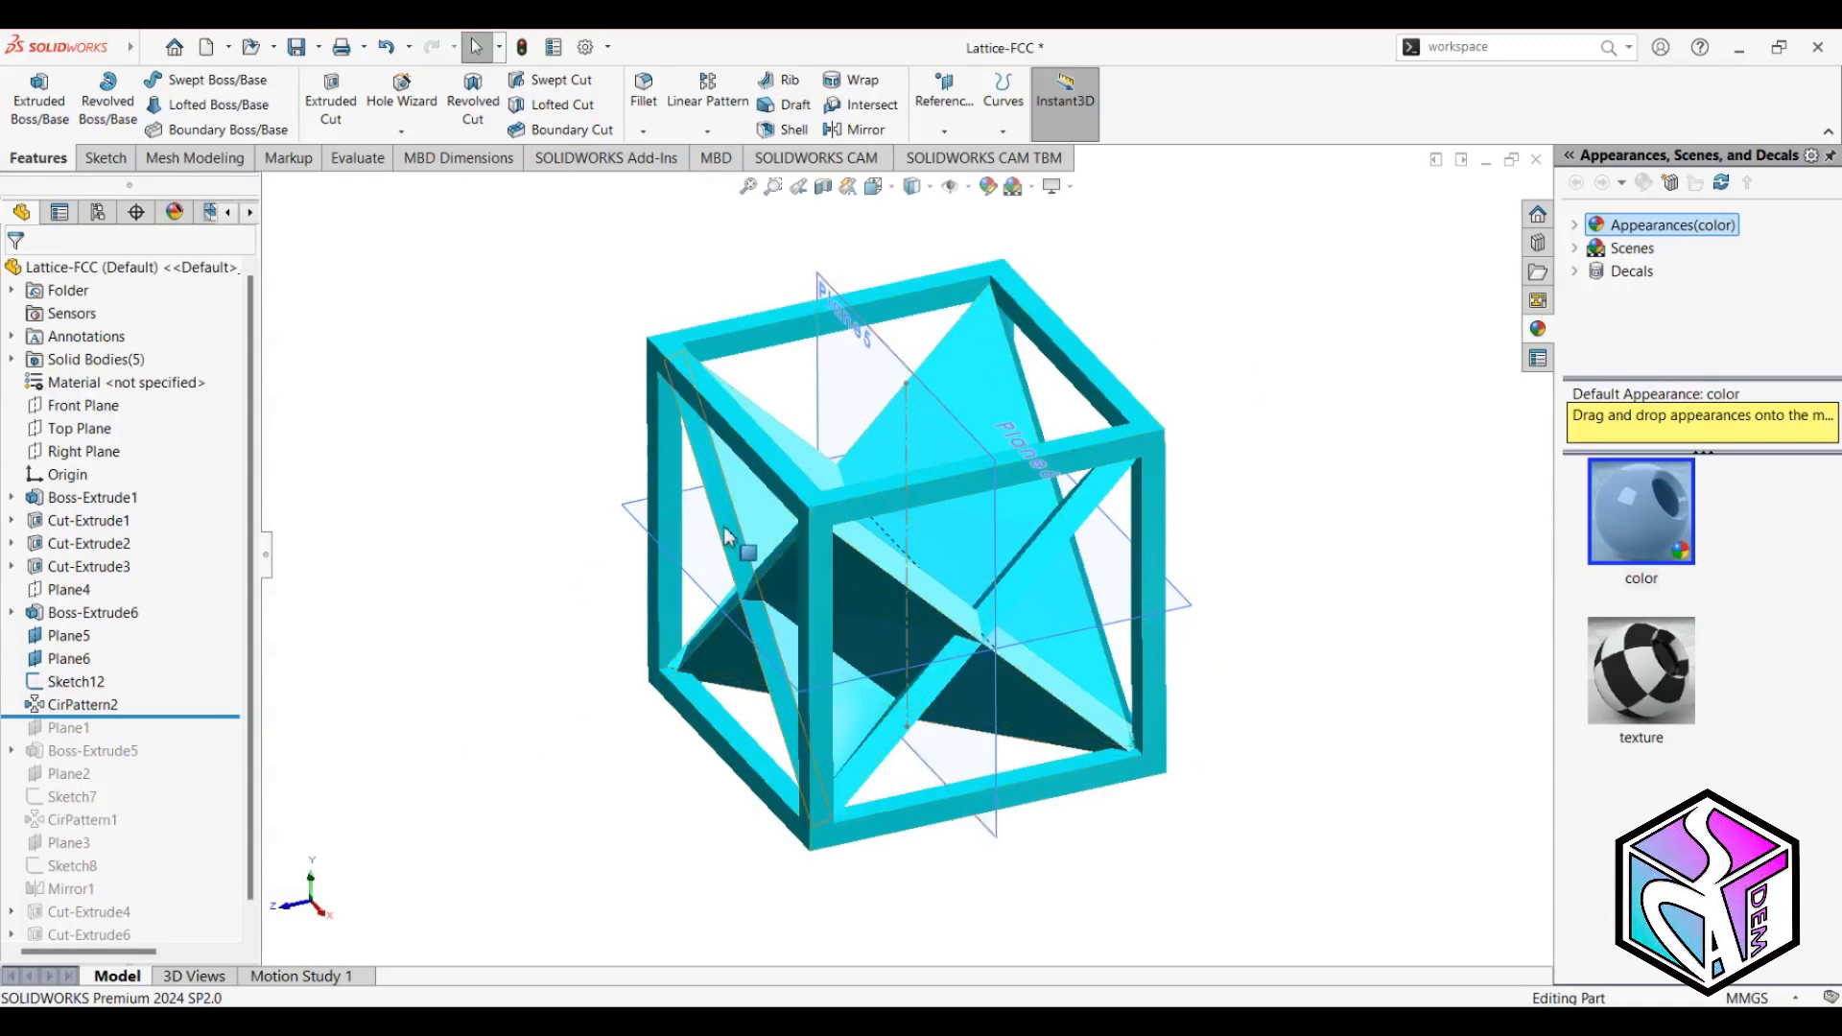
{"action": "left_click", "coordinate": [861, 130]}
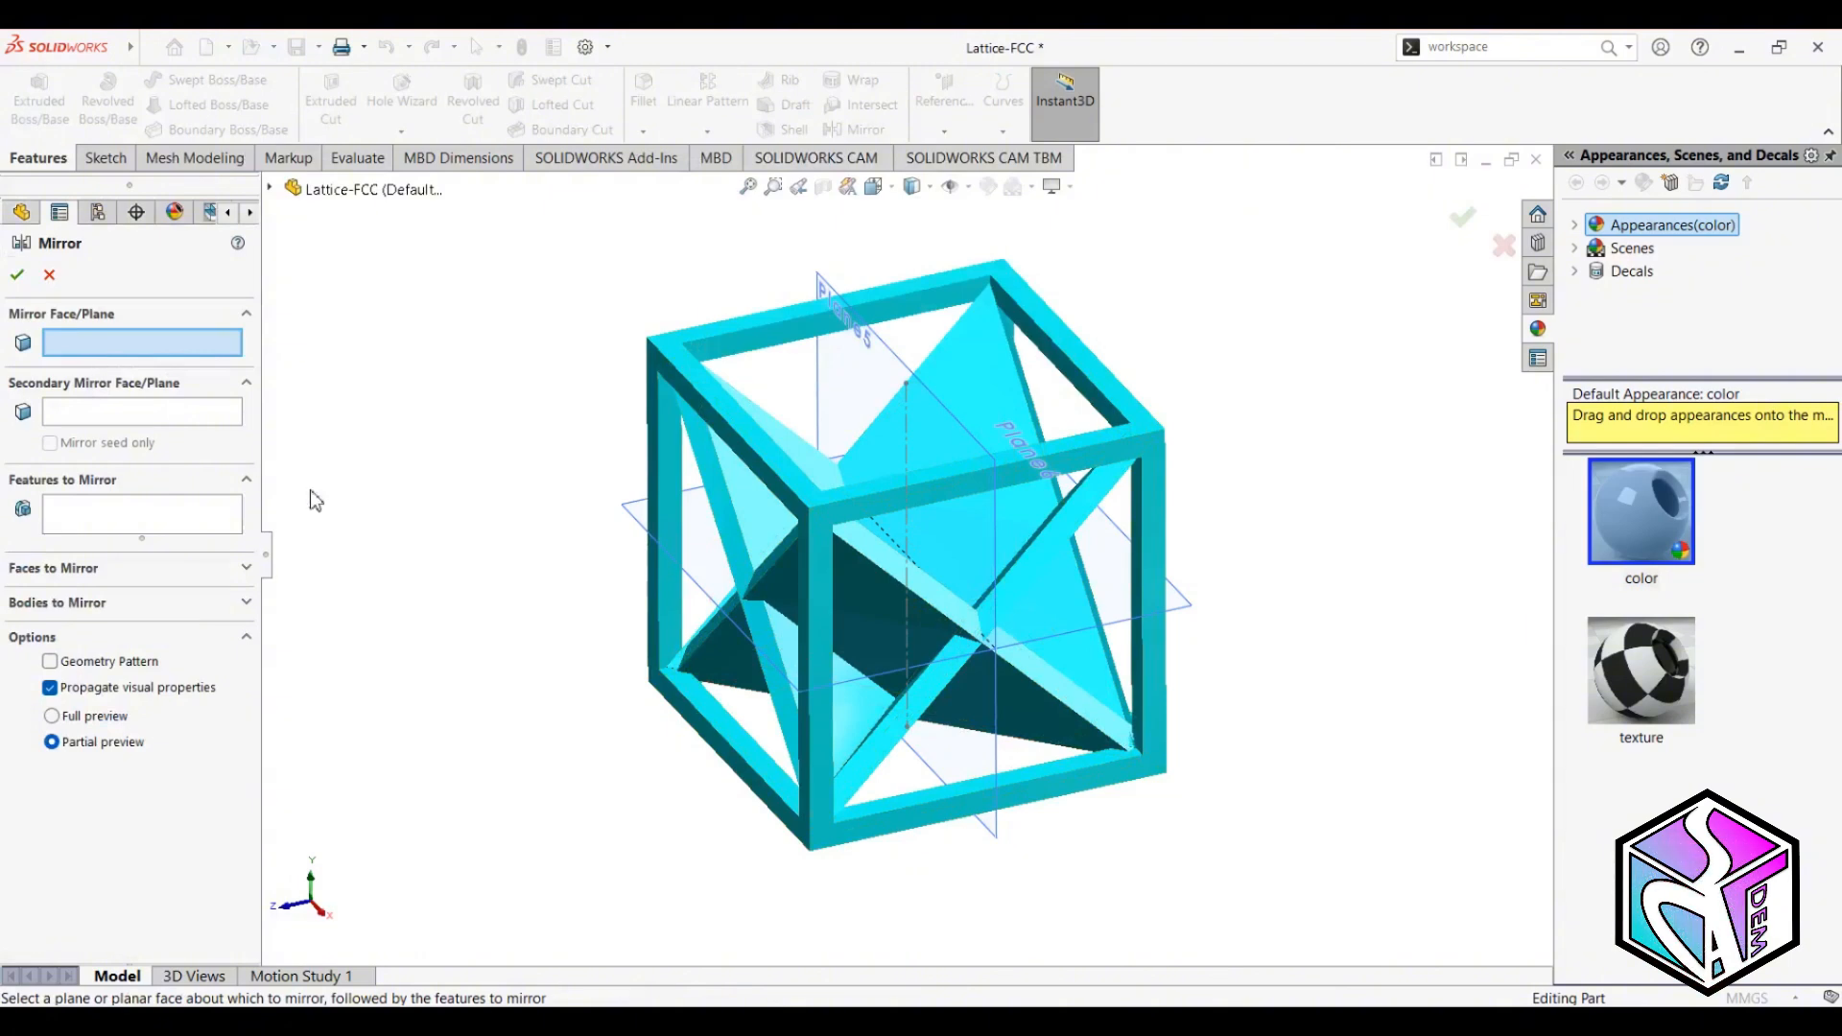
{"action": "left_click", "coordinate": [705, 575]}
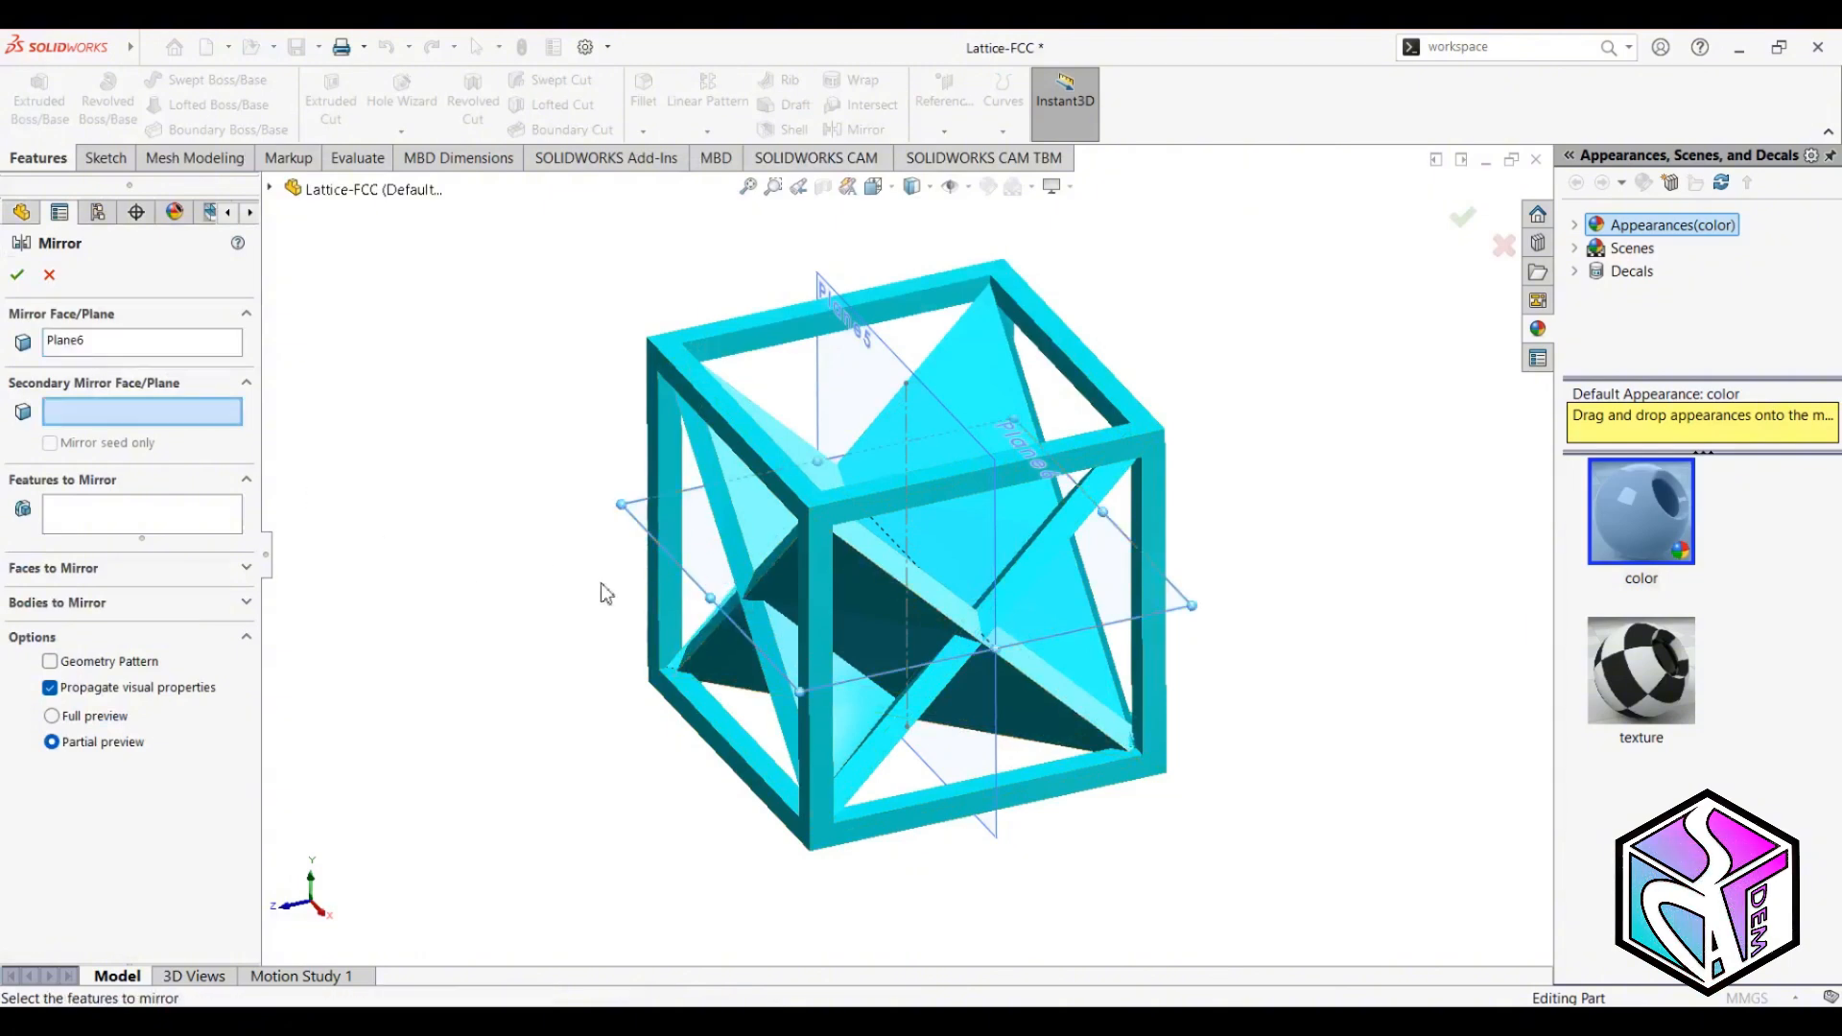
{"action": "left_click", "coordinate": [58, 607]}
{"action": "left_click", "coordinate": [269, 189]}
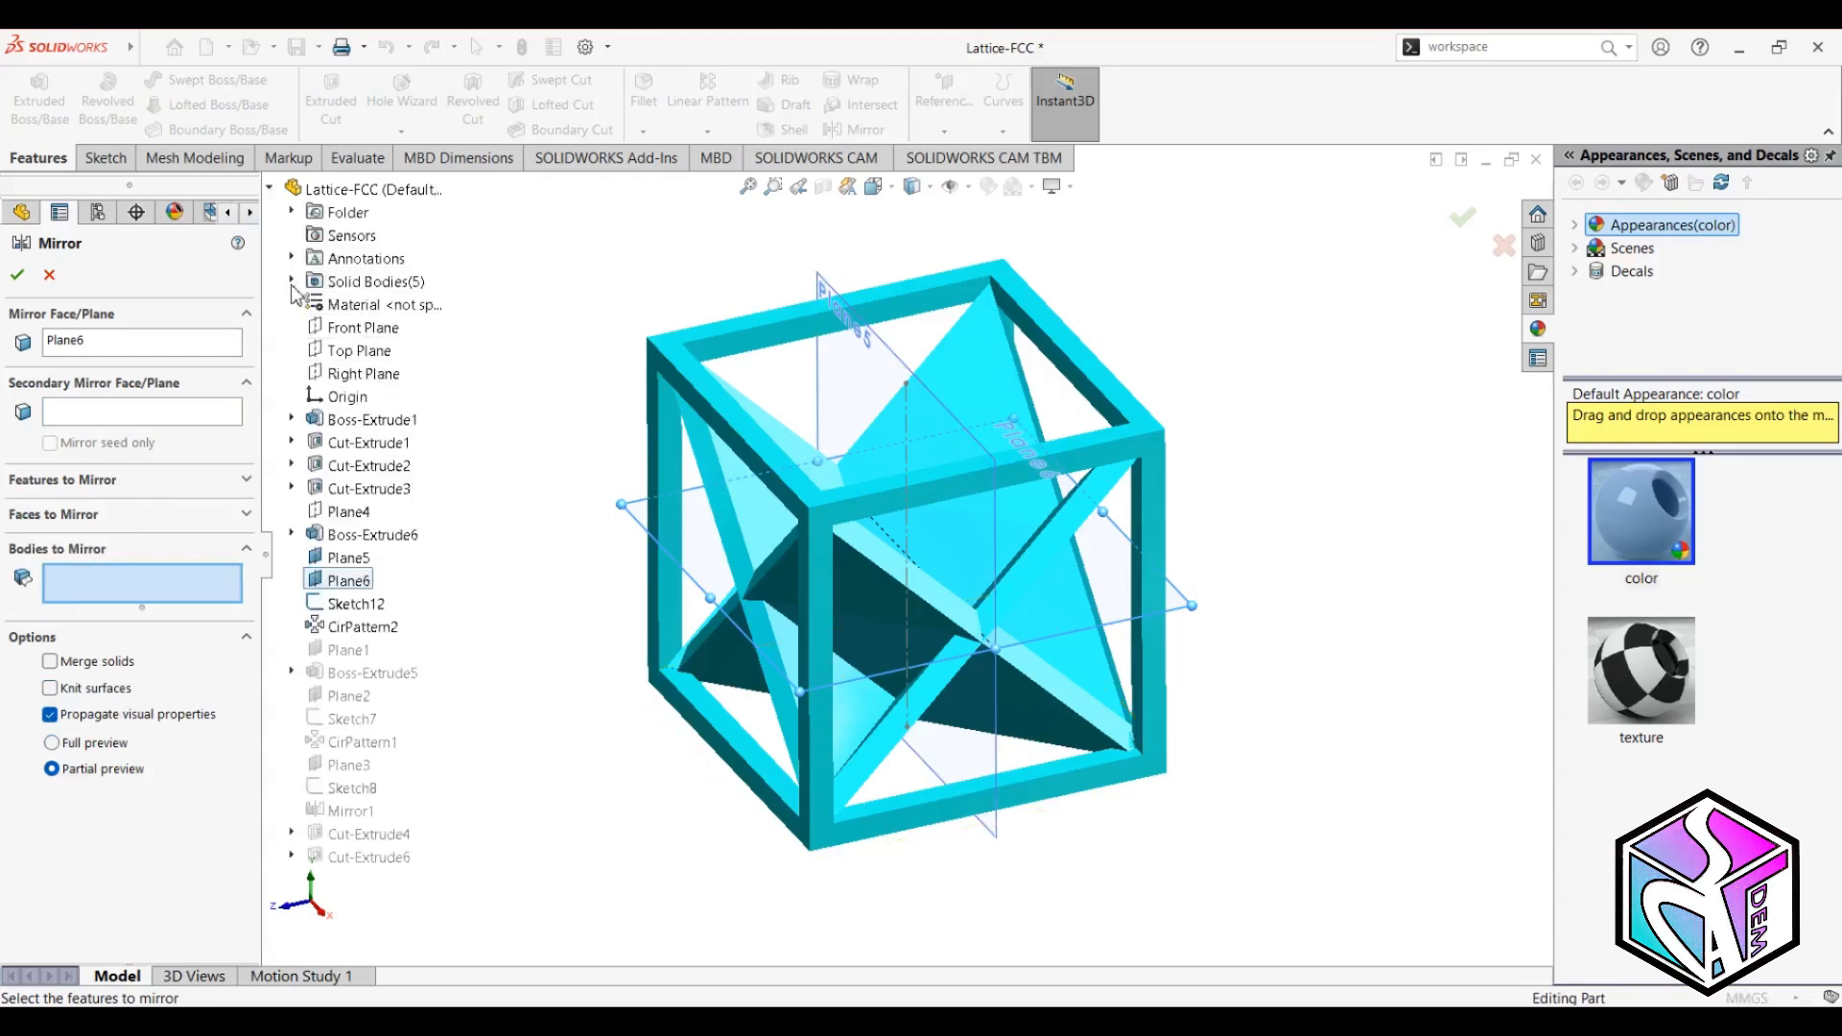
{"action": "left_click", "coordinate": [292, 281]}
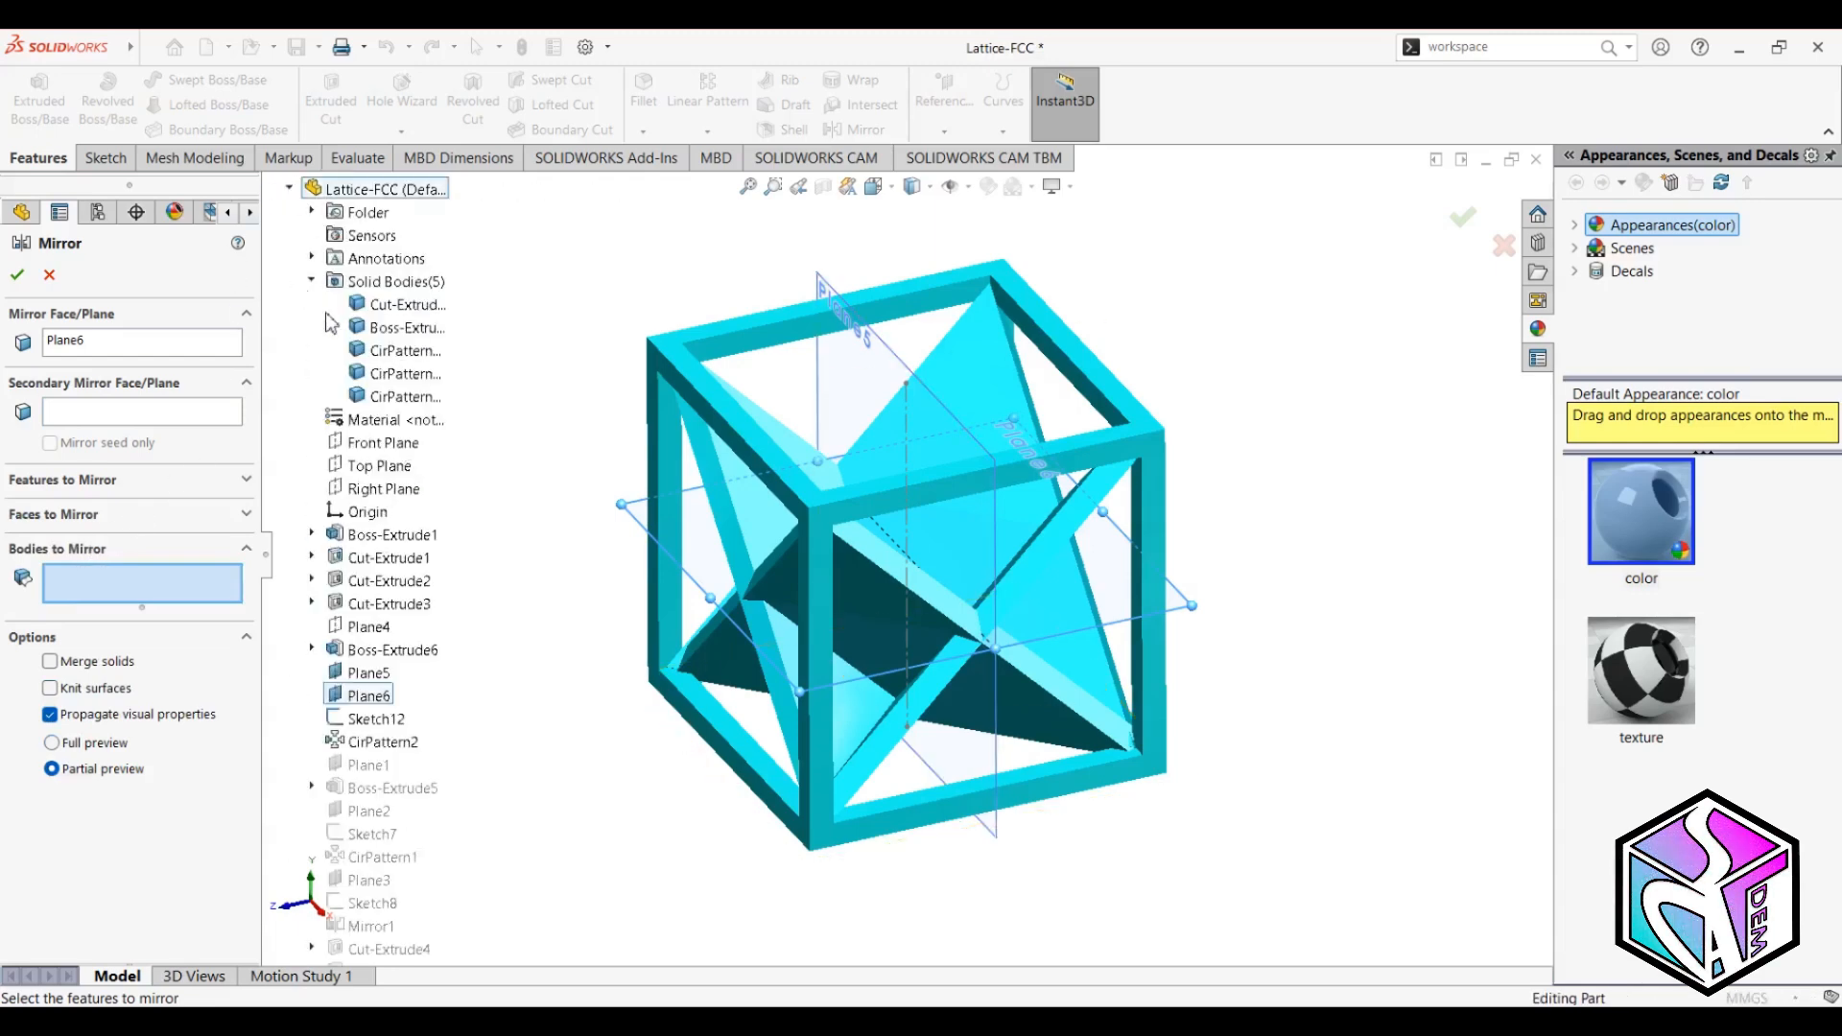
{"action": "left_click", "coordinate": [399, 398]}
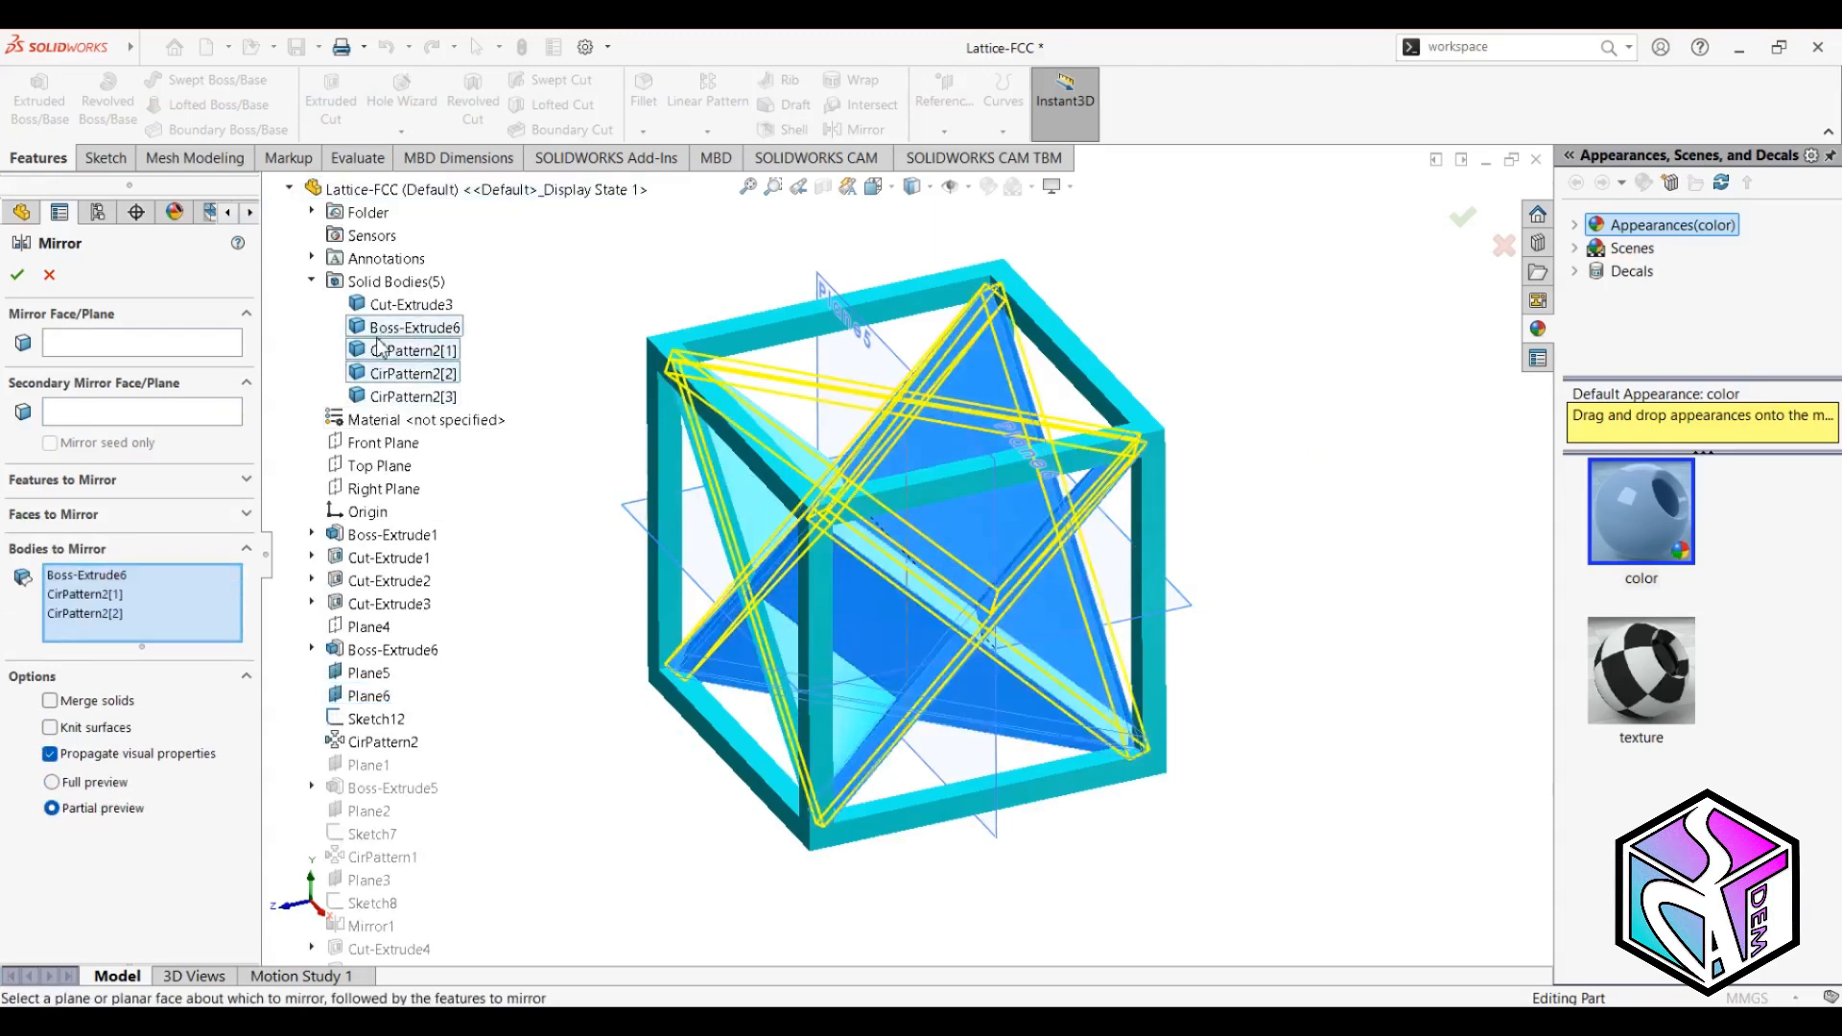
{"action": "left_click", "coordinate": [1460, 218]}
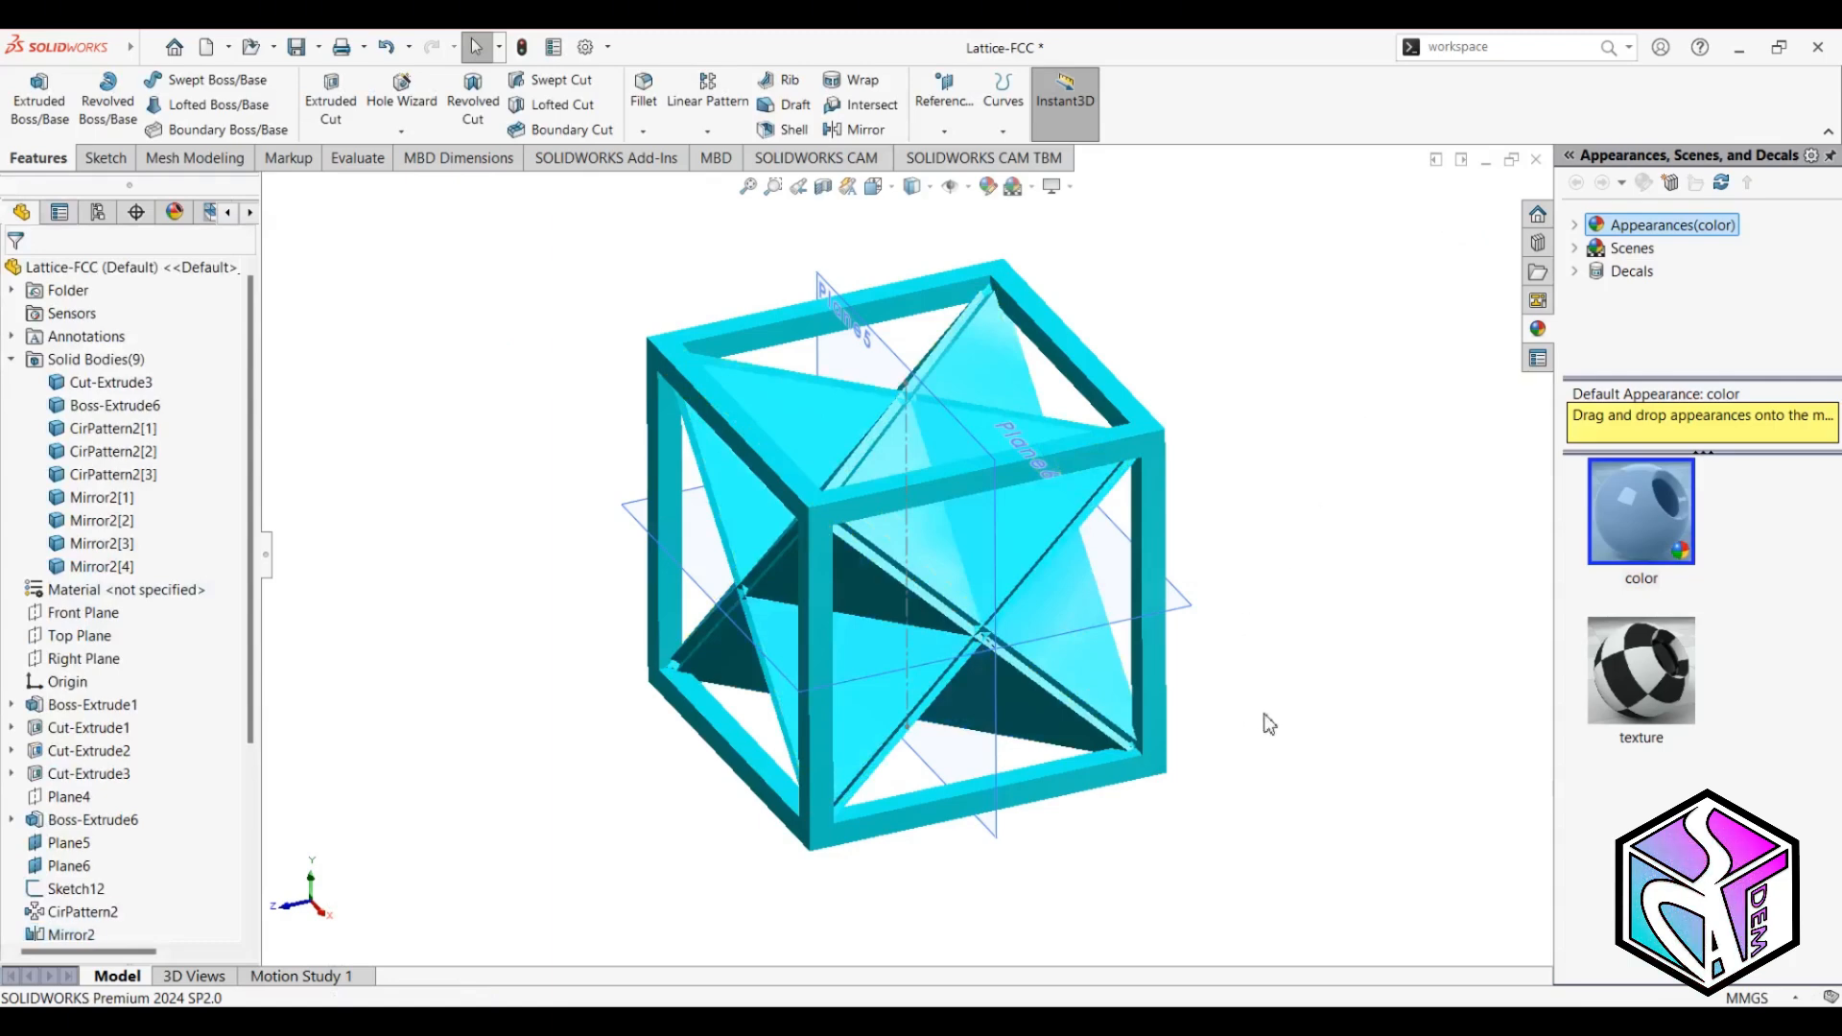
Hide the outer cube frame body so only the triangular plates are displayed.
{"action": "middle_click_drag", "start_coordinate": [1063, 917], "coordinate": [1029, 728]}
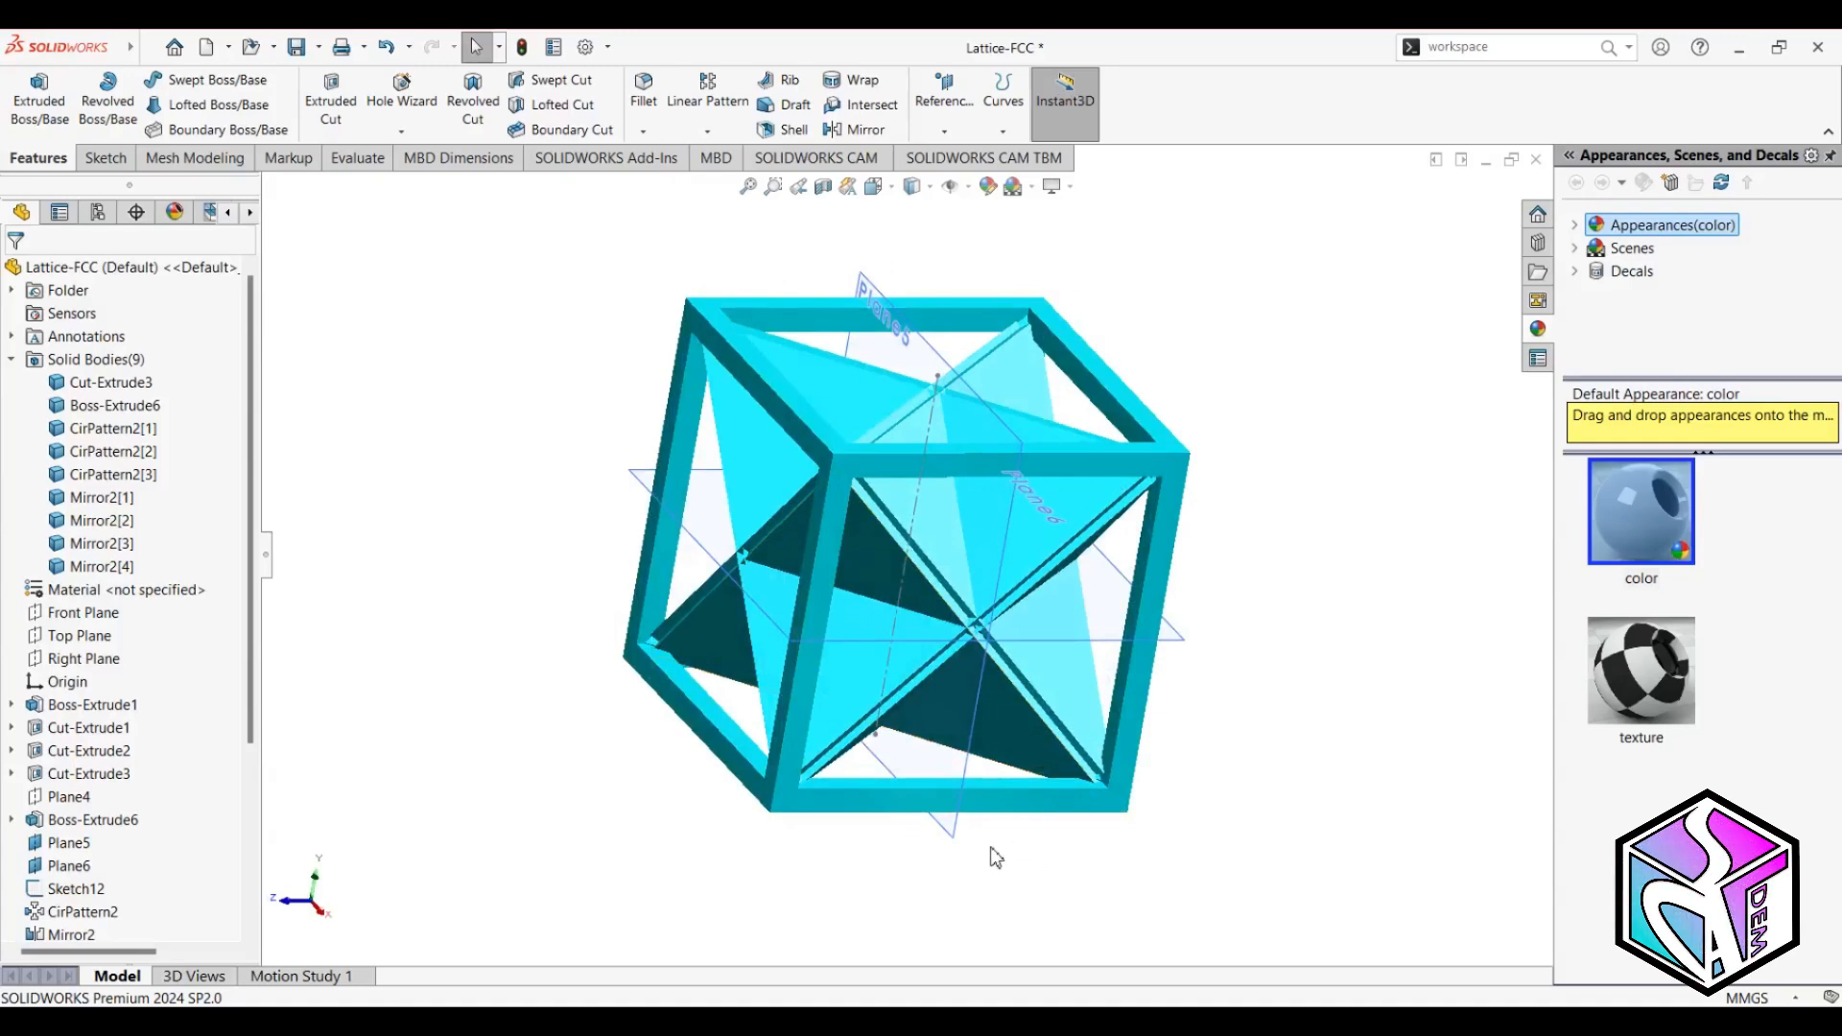
{"action": "right_click", "coordinate": [64, 386]}
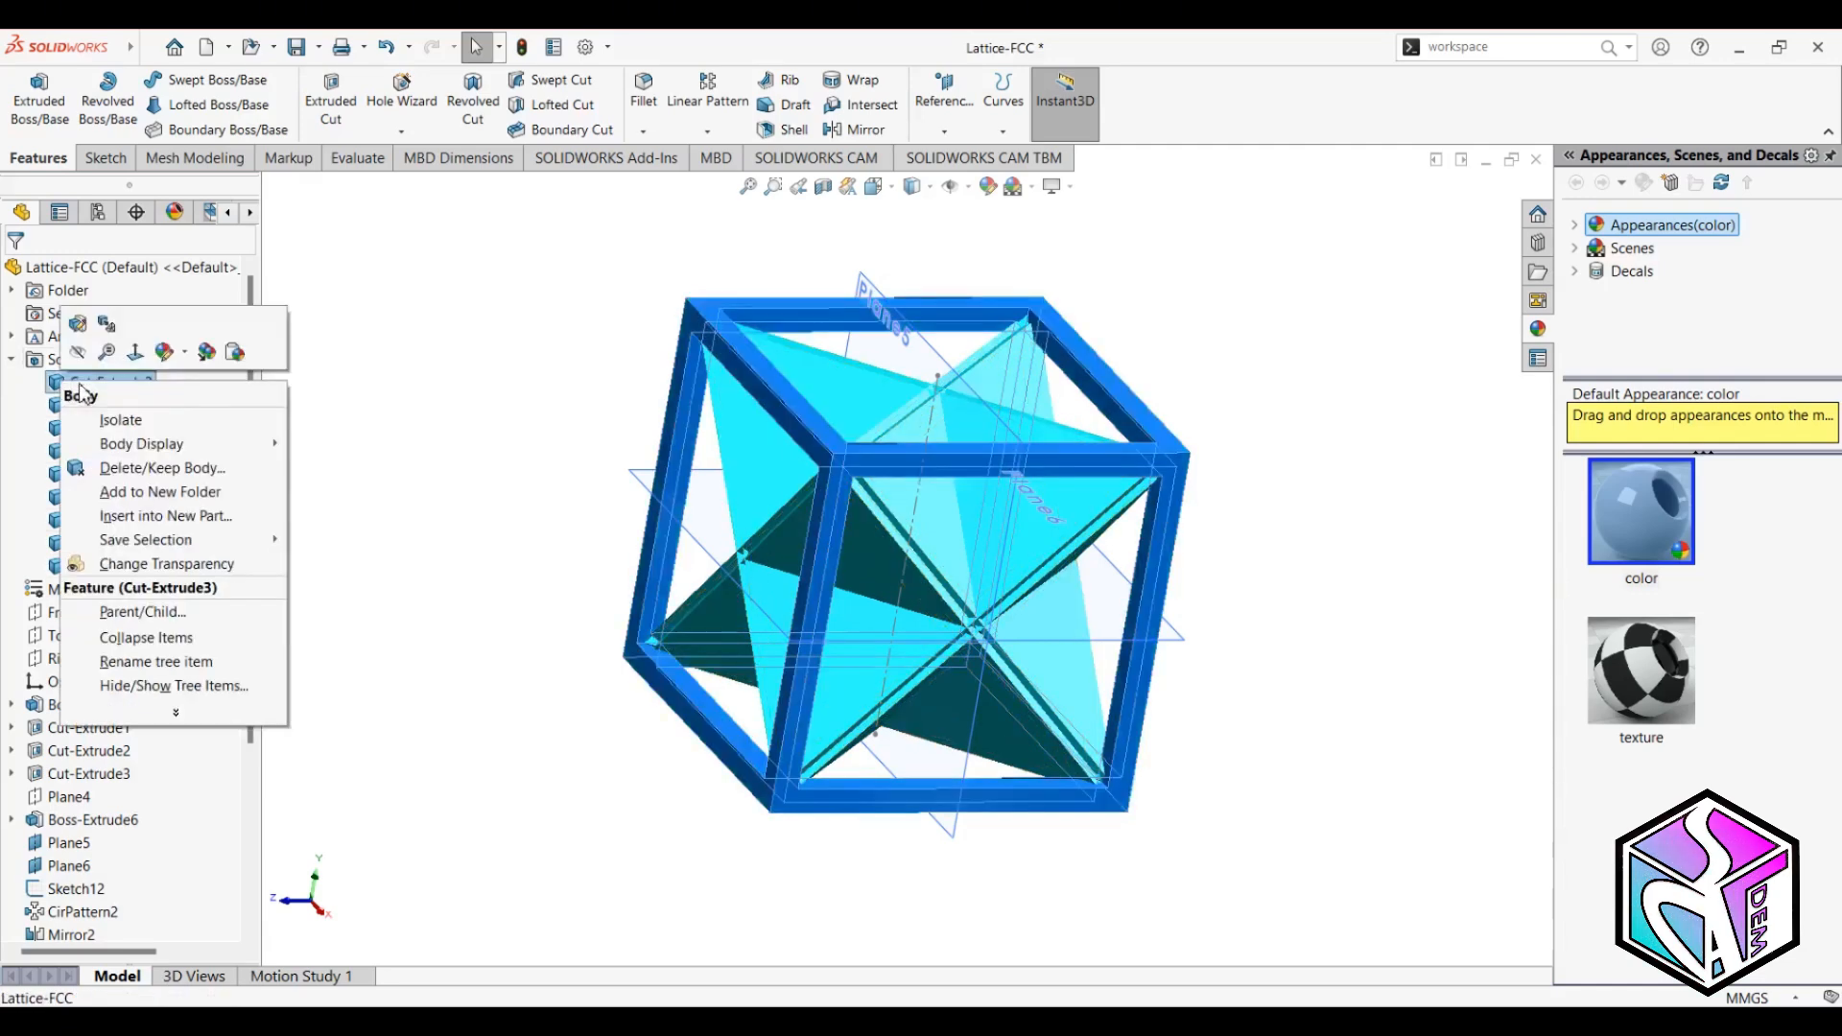
{"action": "left_click", "coordinate": [77, 354]}
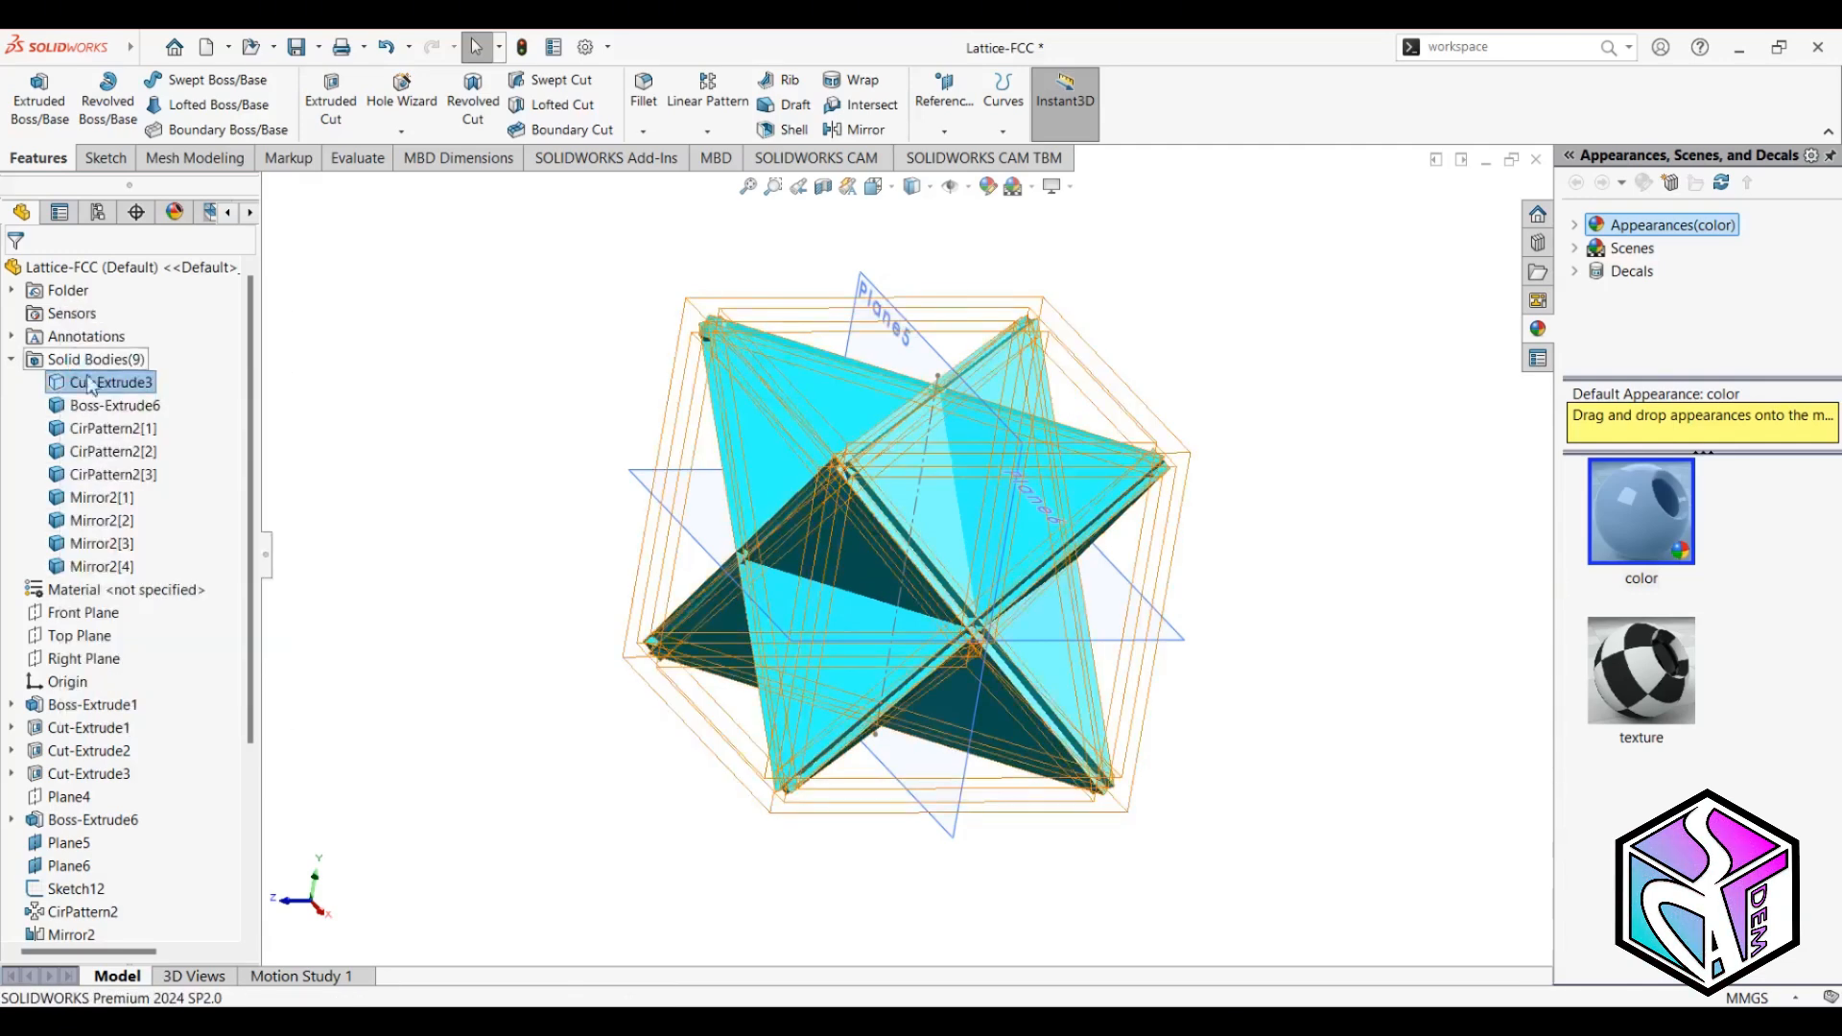
{"action": "middle_click_drag", "start_coordinate": [631, 844], "coordinate": [491, 762]}
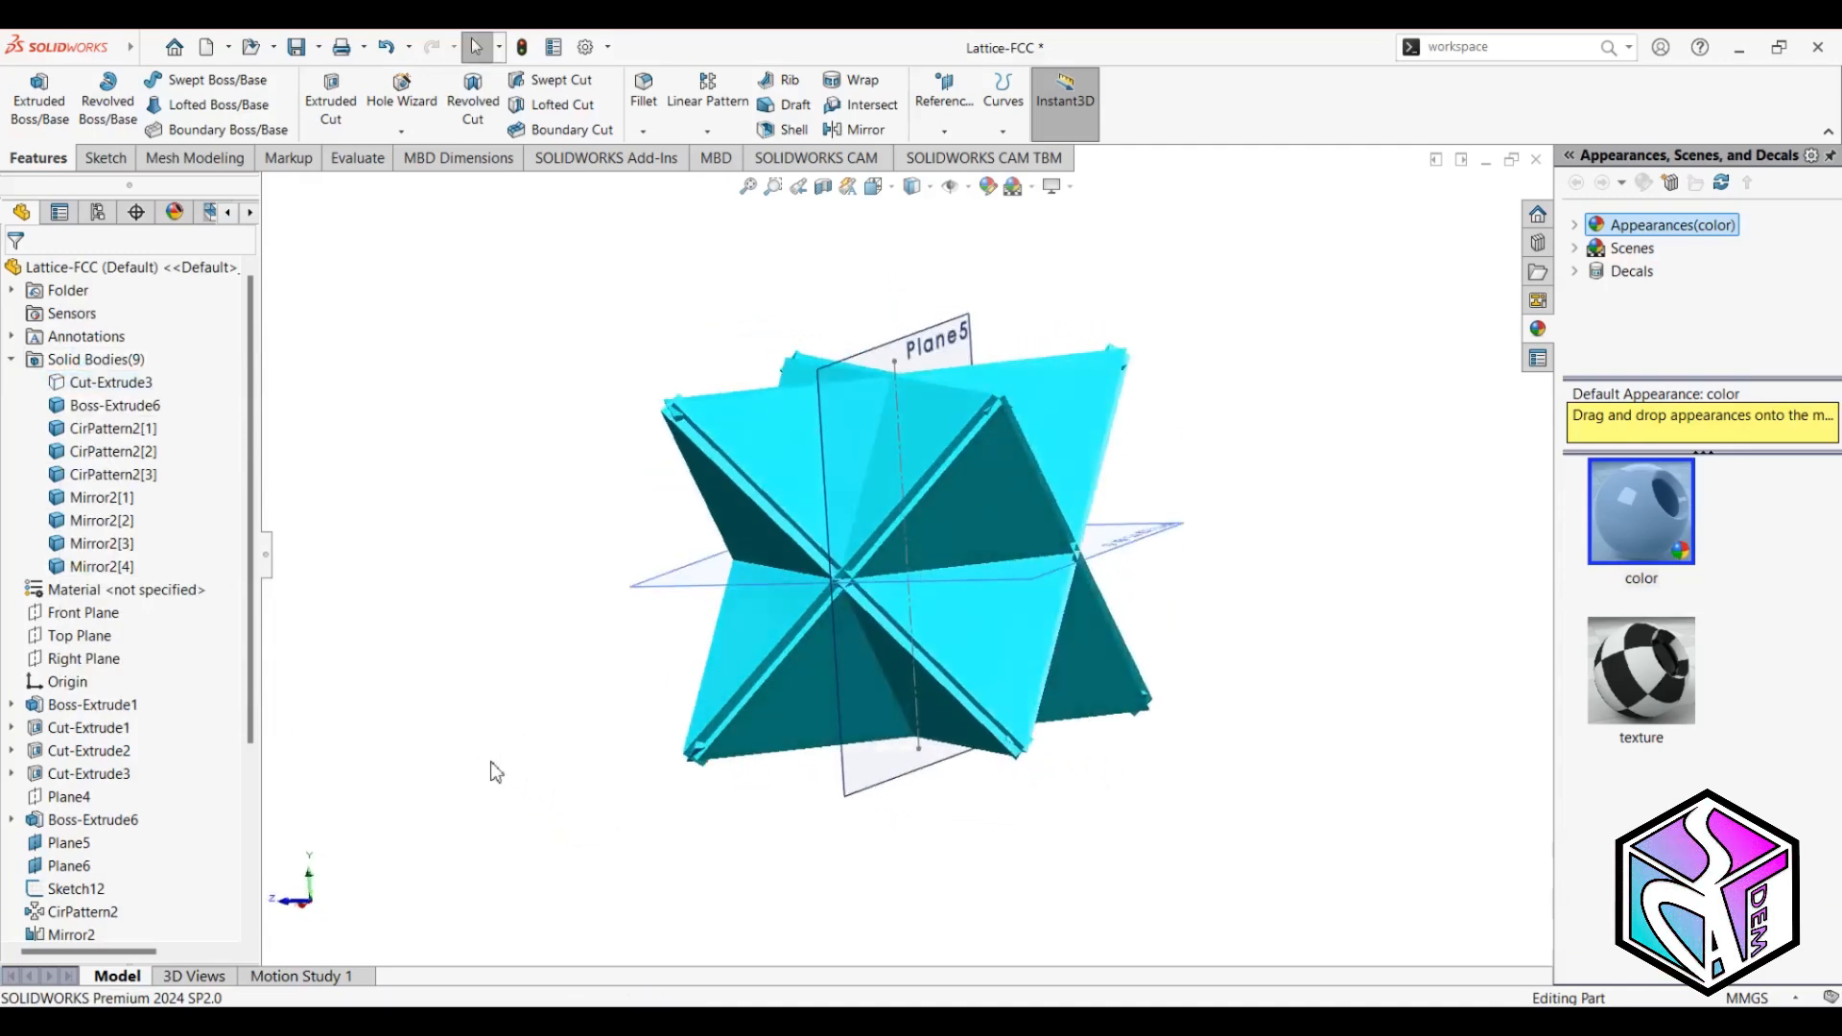
Hide the vertical and horizontal mid-planes and the centerline sketch.
{"action": "right_click", "coordinate": [69, 843]}
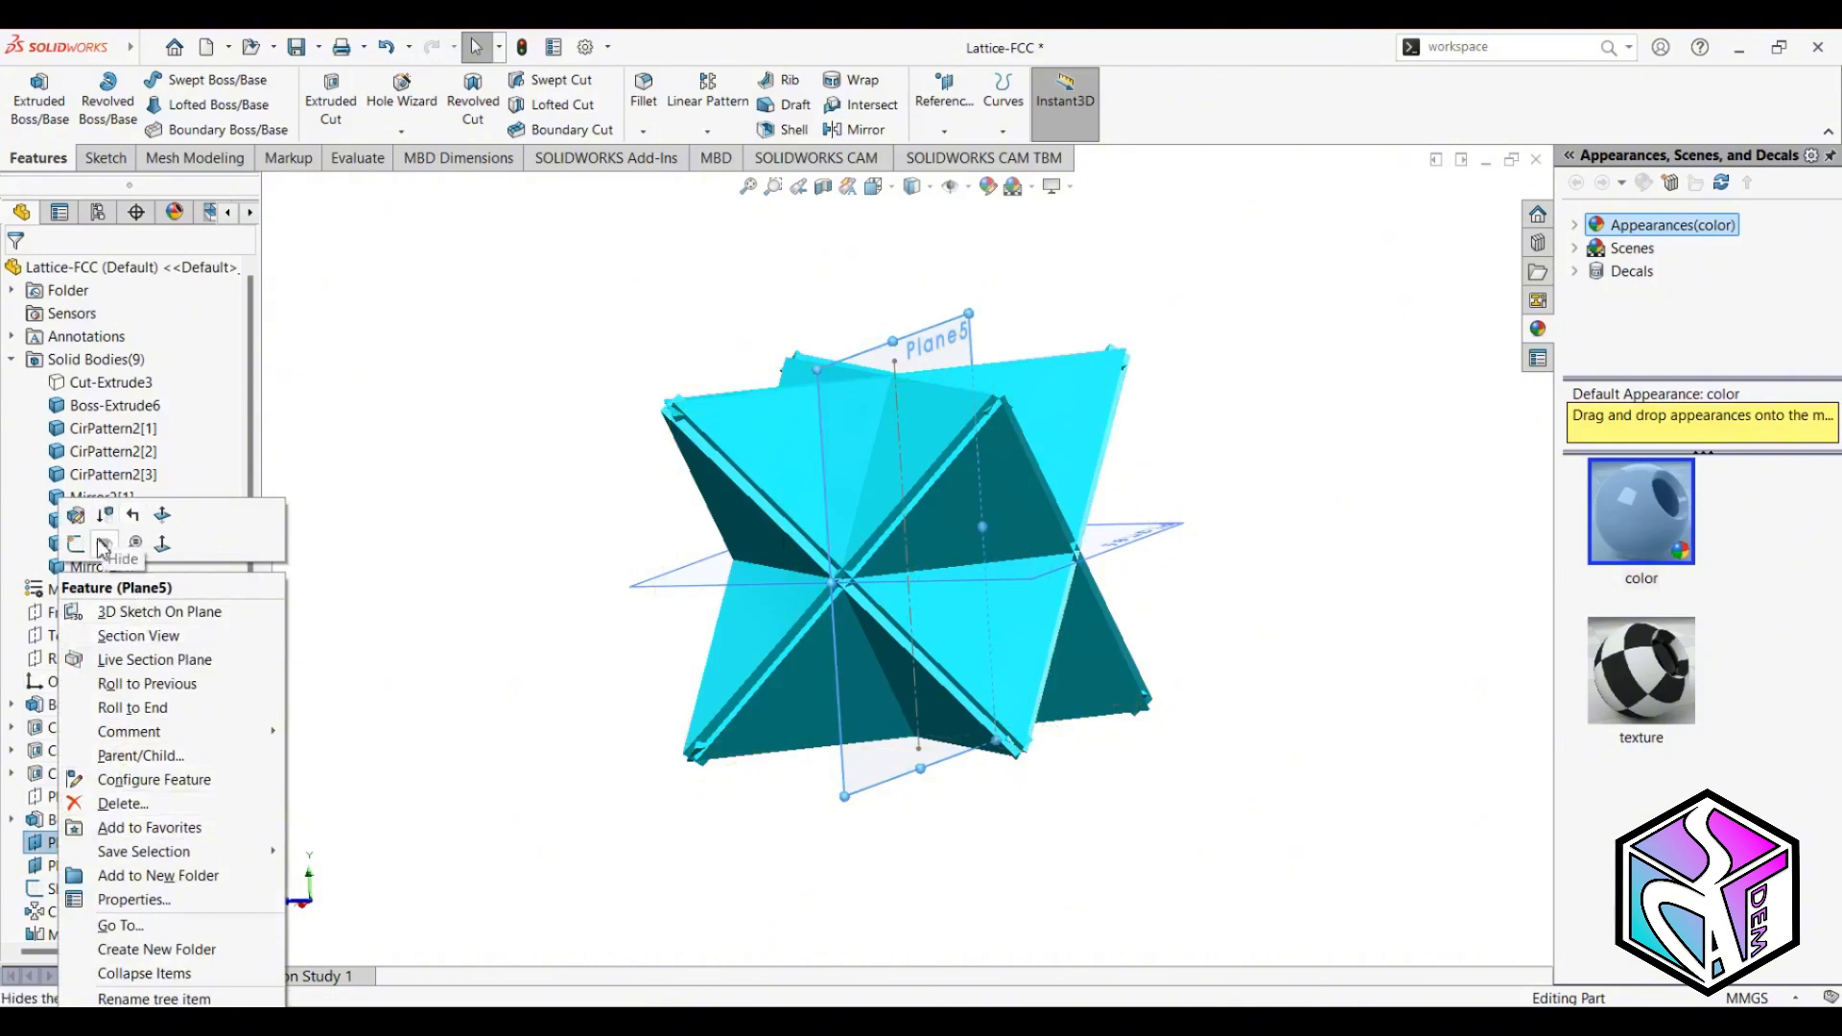
{"action": "left_click", "coordinate": [102, 547]}
{"action": "right_click", "coordinate": [69, 865]}
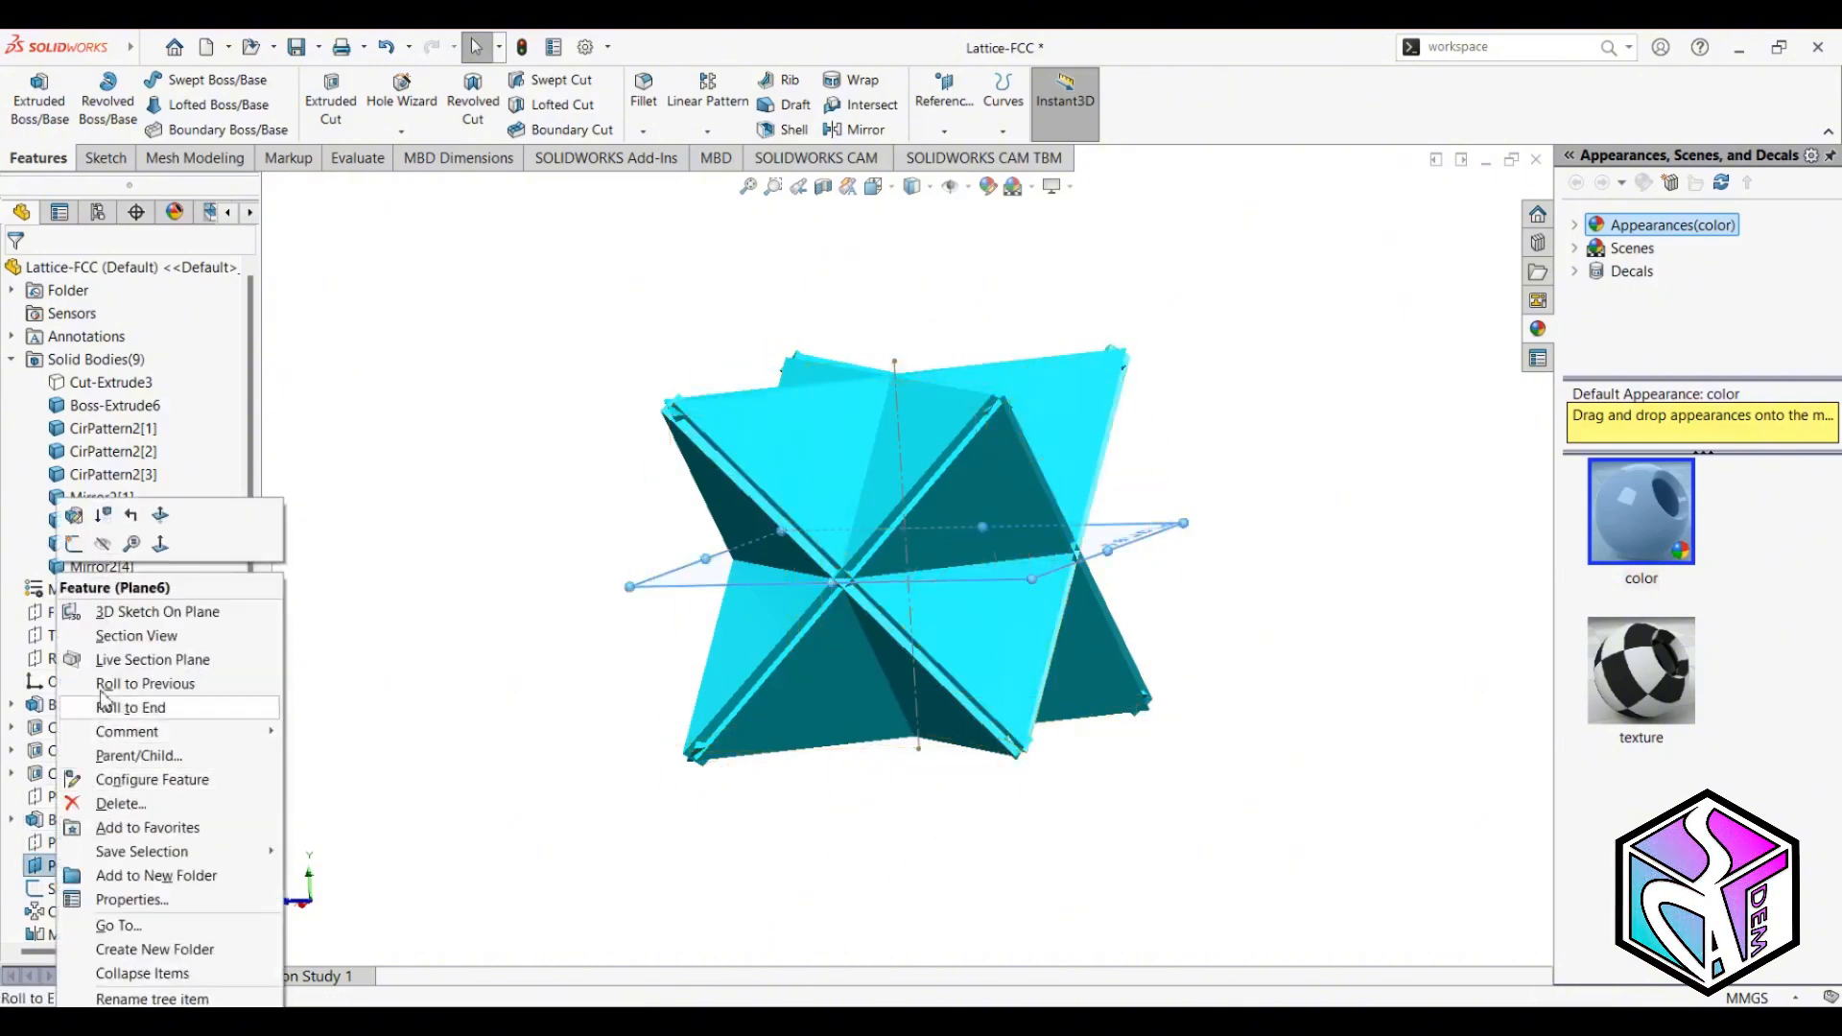
{"action": "left_click", "coordinate": [104, 545]}
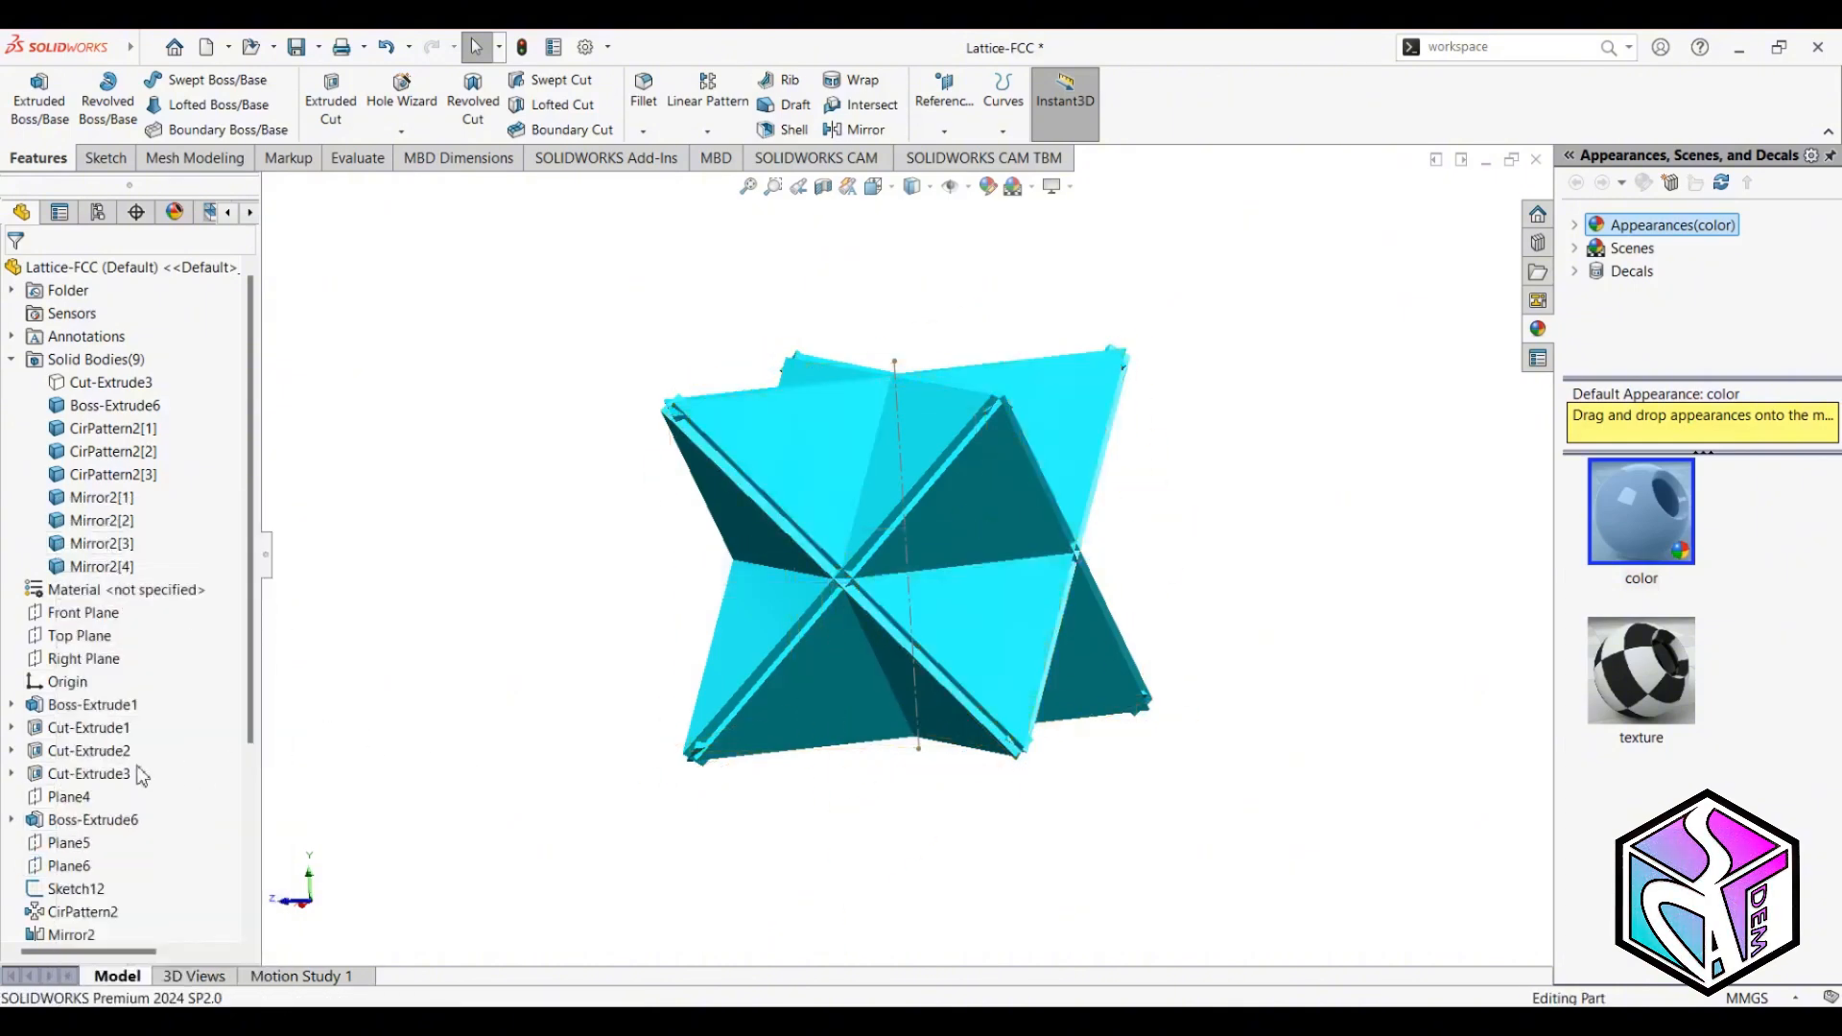
{"action": "right_click", "coordinate": [77, 888]}
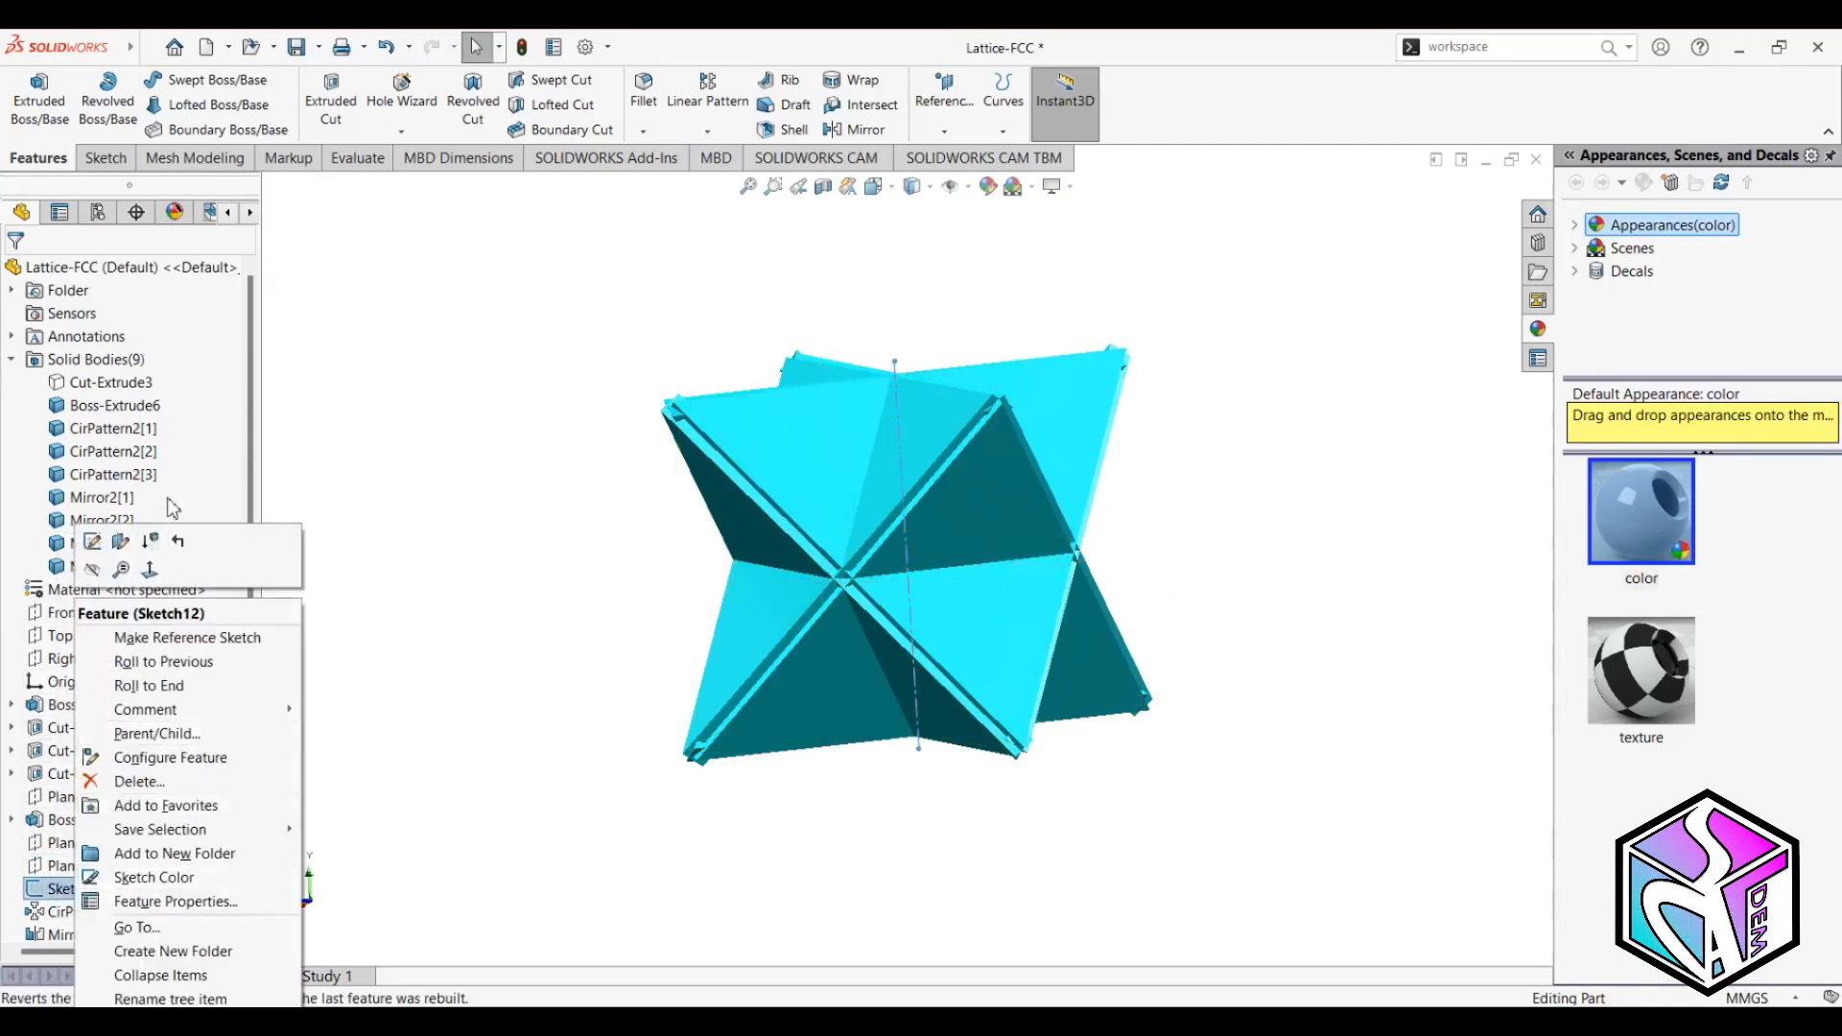
{"action": "left_click", "coordinate": [100, 576]}
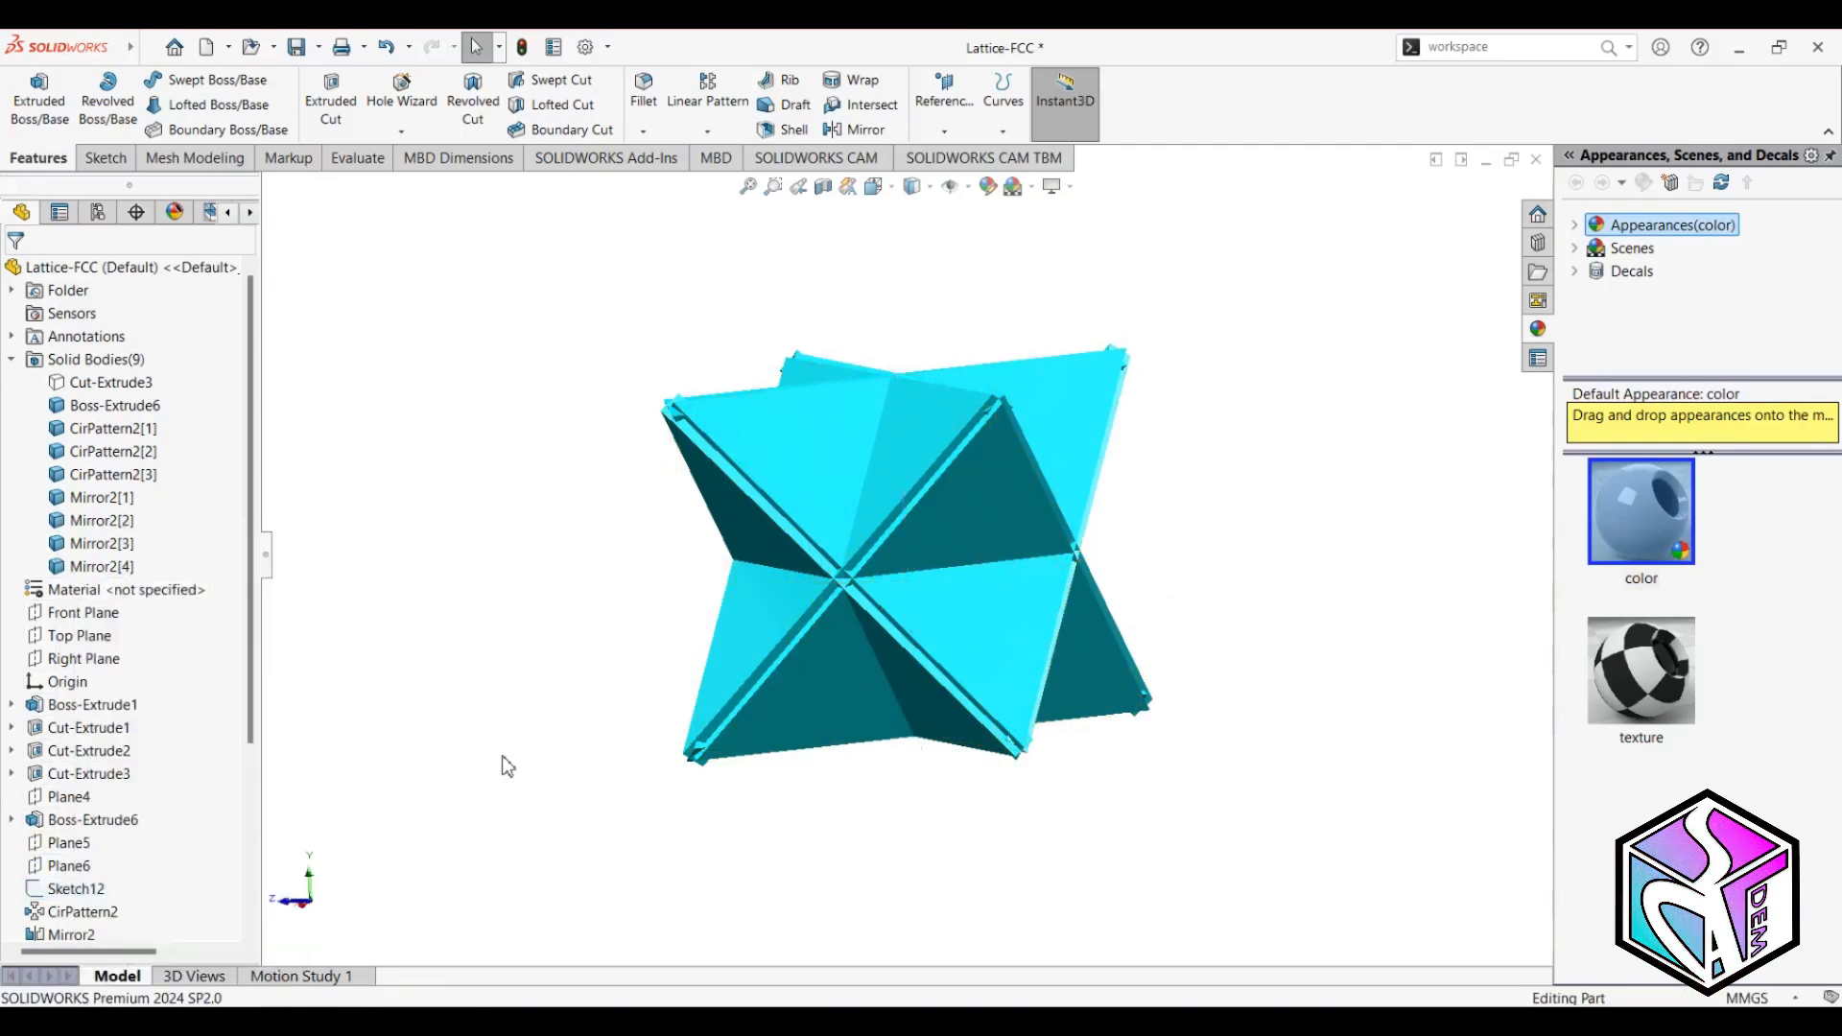
Examine the plate corners and joints for material protruding beyond the cell's outer faces.
{"action": "key", "text": "ctrl+7"}
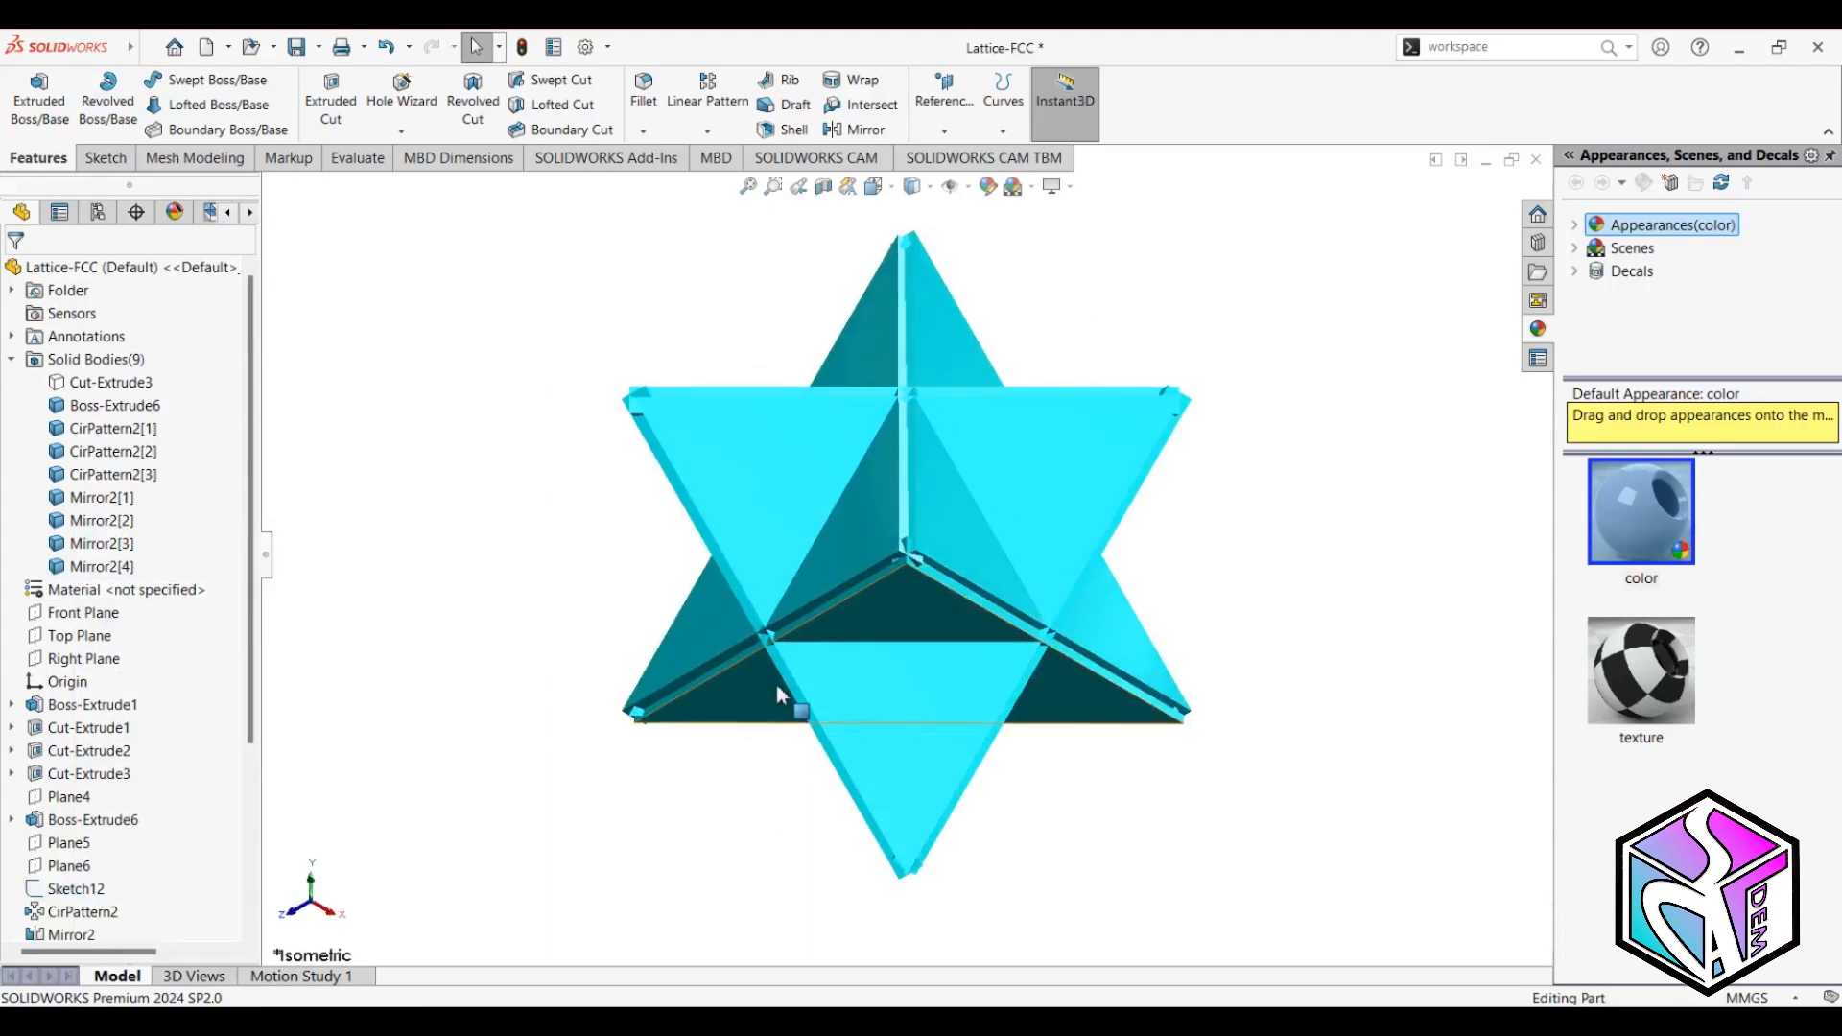
{"action": "scroll", "coordinate": [910, 472], "scroll_direction": "down", "scroll_amount": 4}
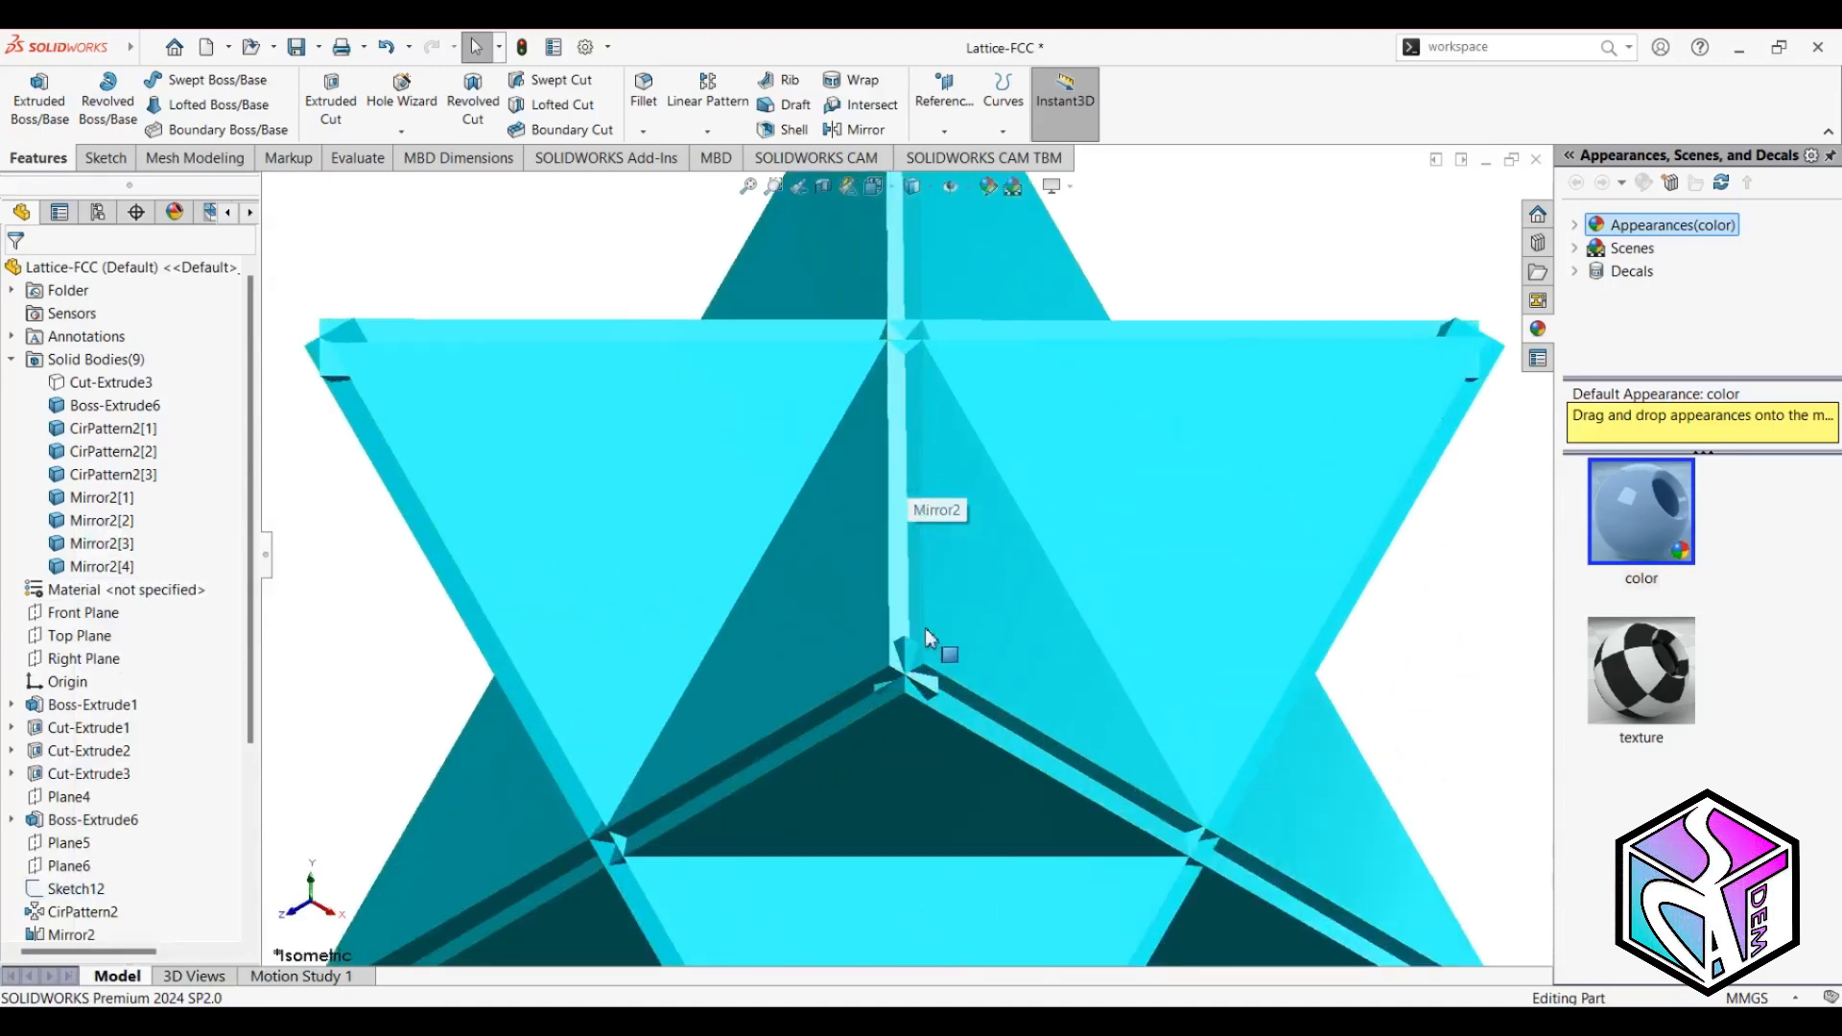
{"action": "middle_click_drag", "start_coordinate": [916, 727], "coordinate": [998, 635]}
{"action": "middle_click_drag", "start_coordinate": [1289, 683], "coordinate": [1175, 626]}
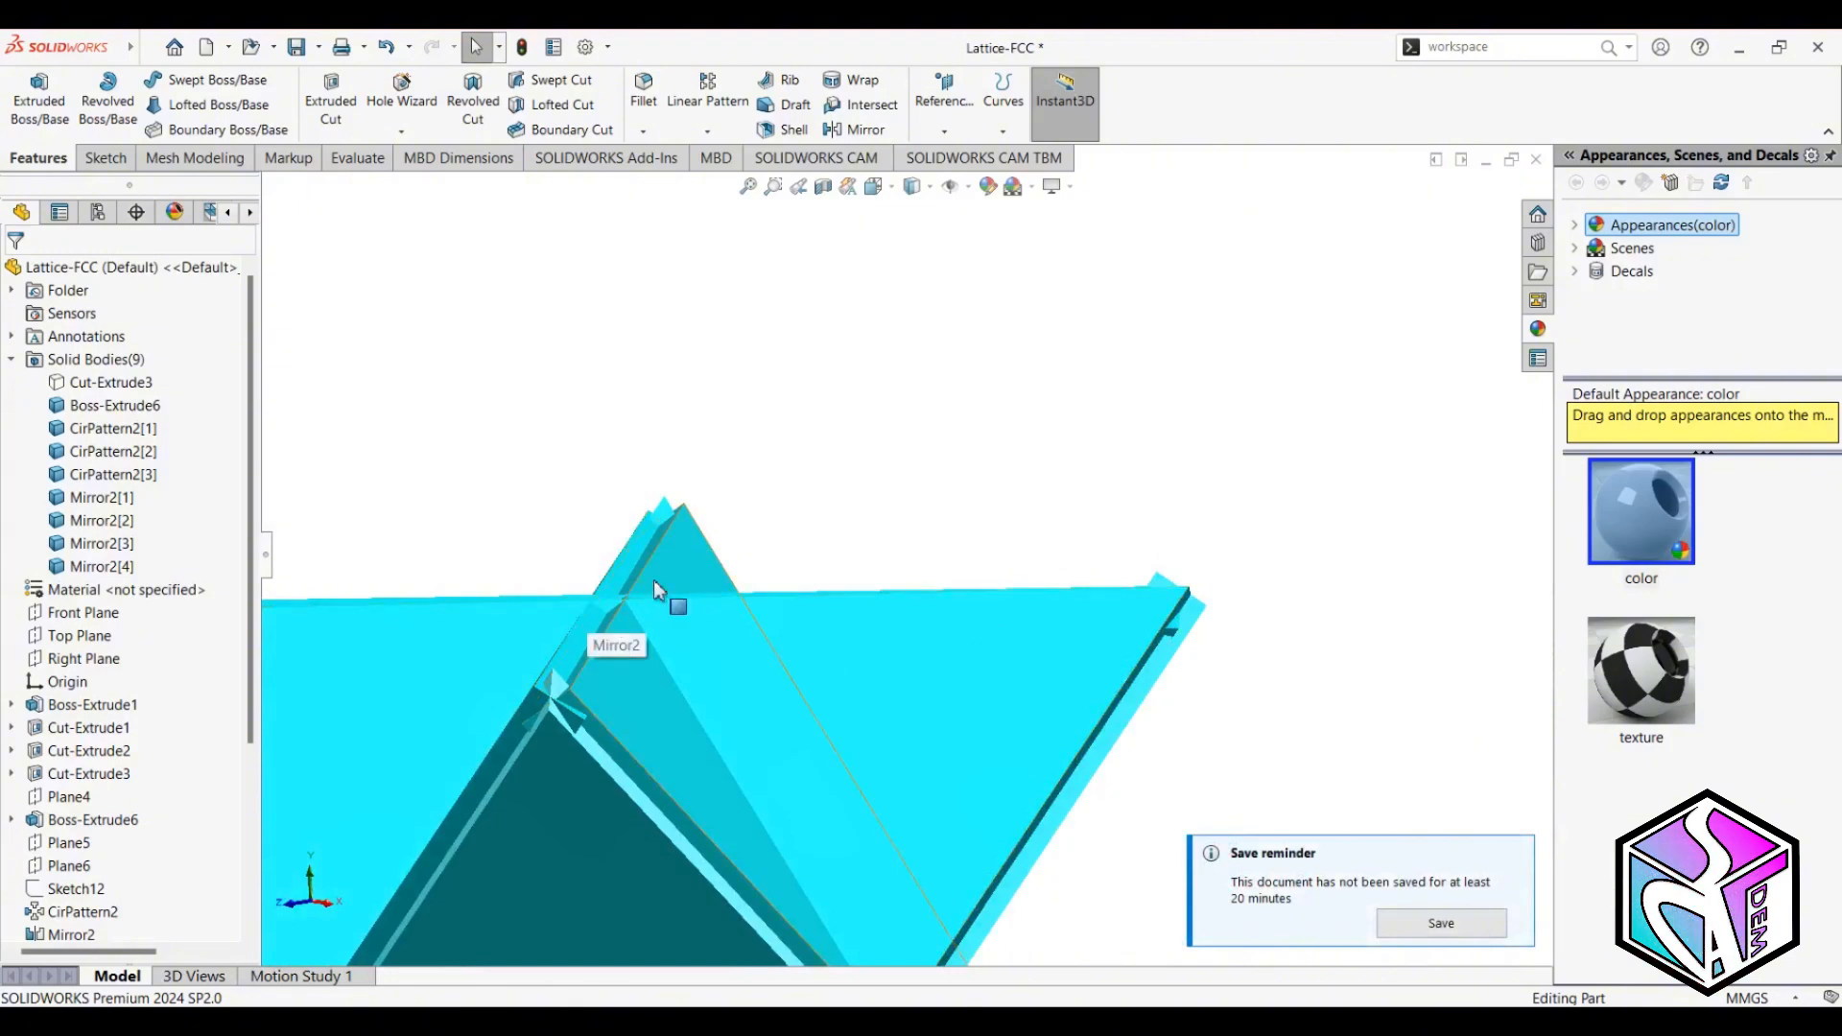
{"action": "scroll", "coordinate": [751, 559], "scroll_direction": "up", "scroll_amount": 5}
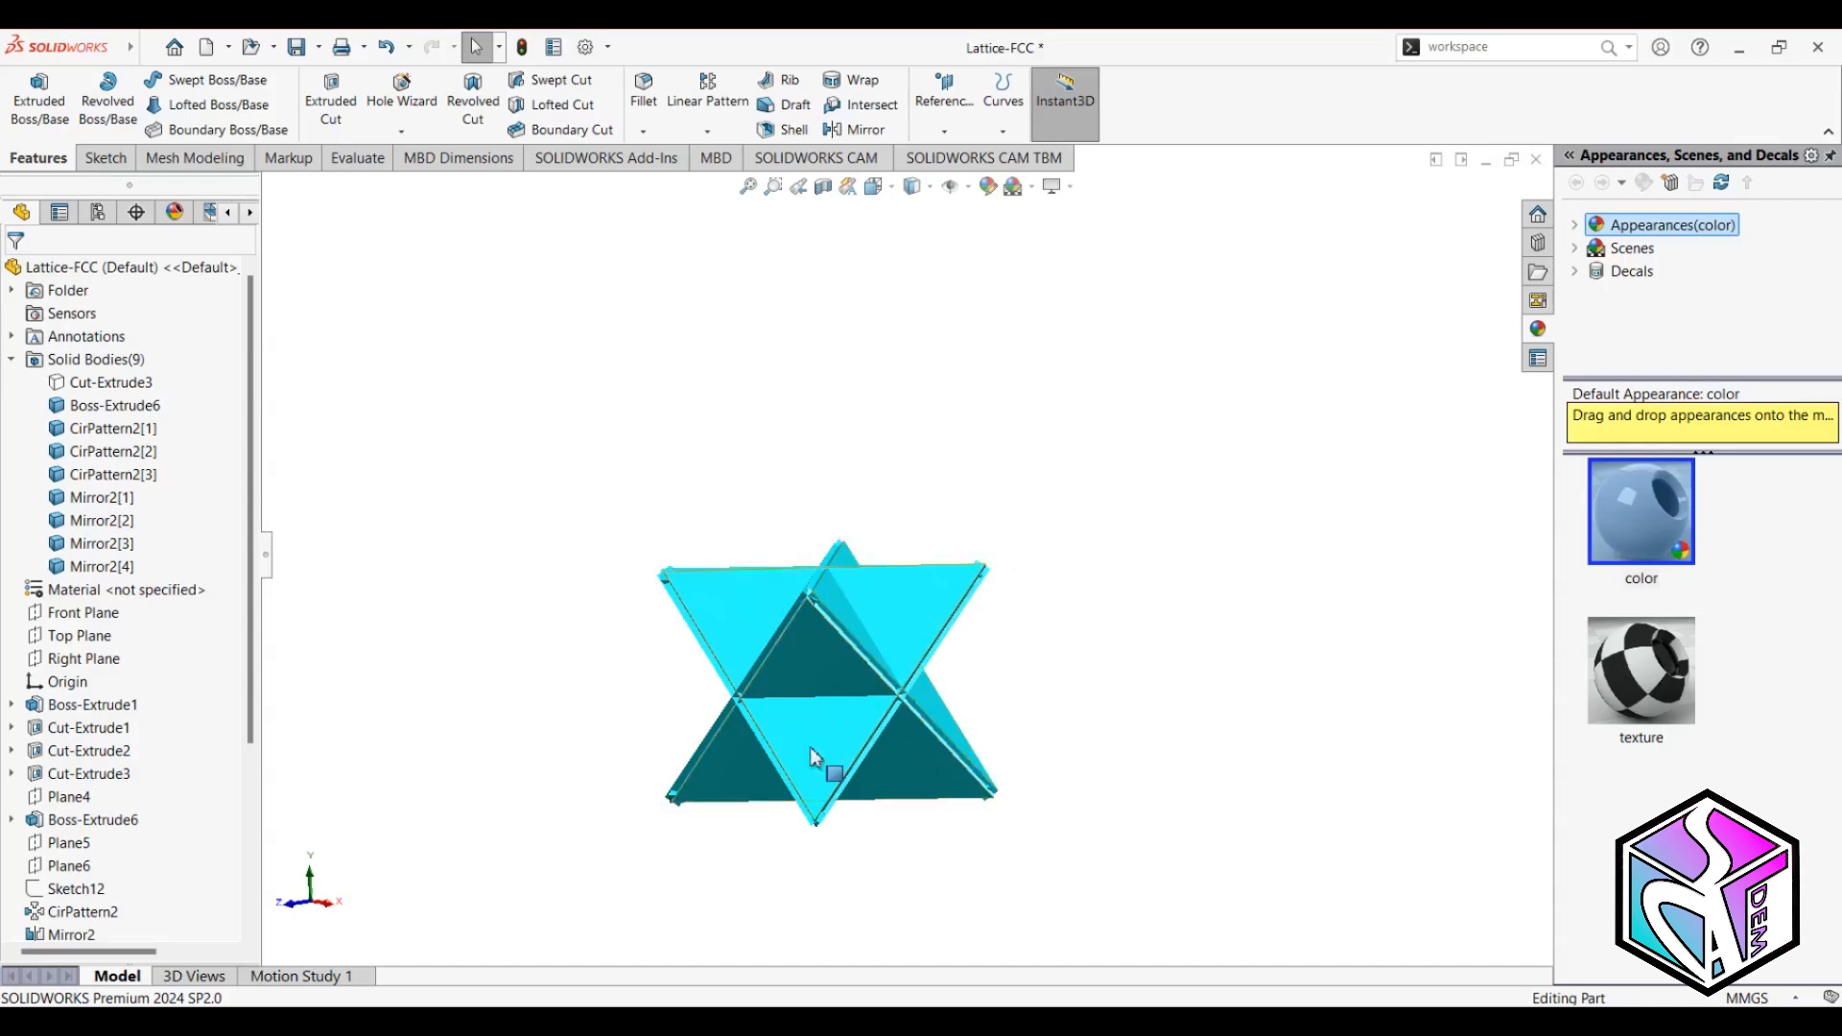
{"action": "key", "text": "ctrl+7"}
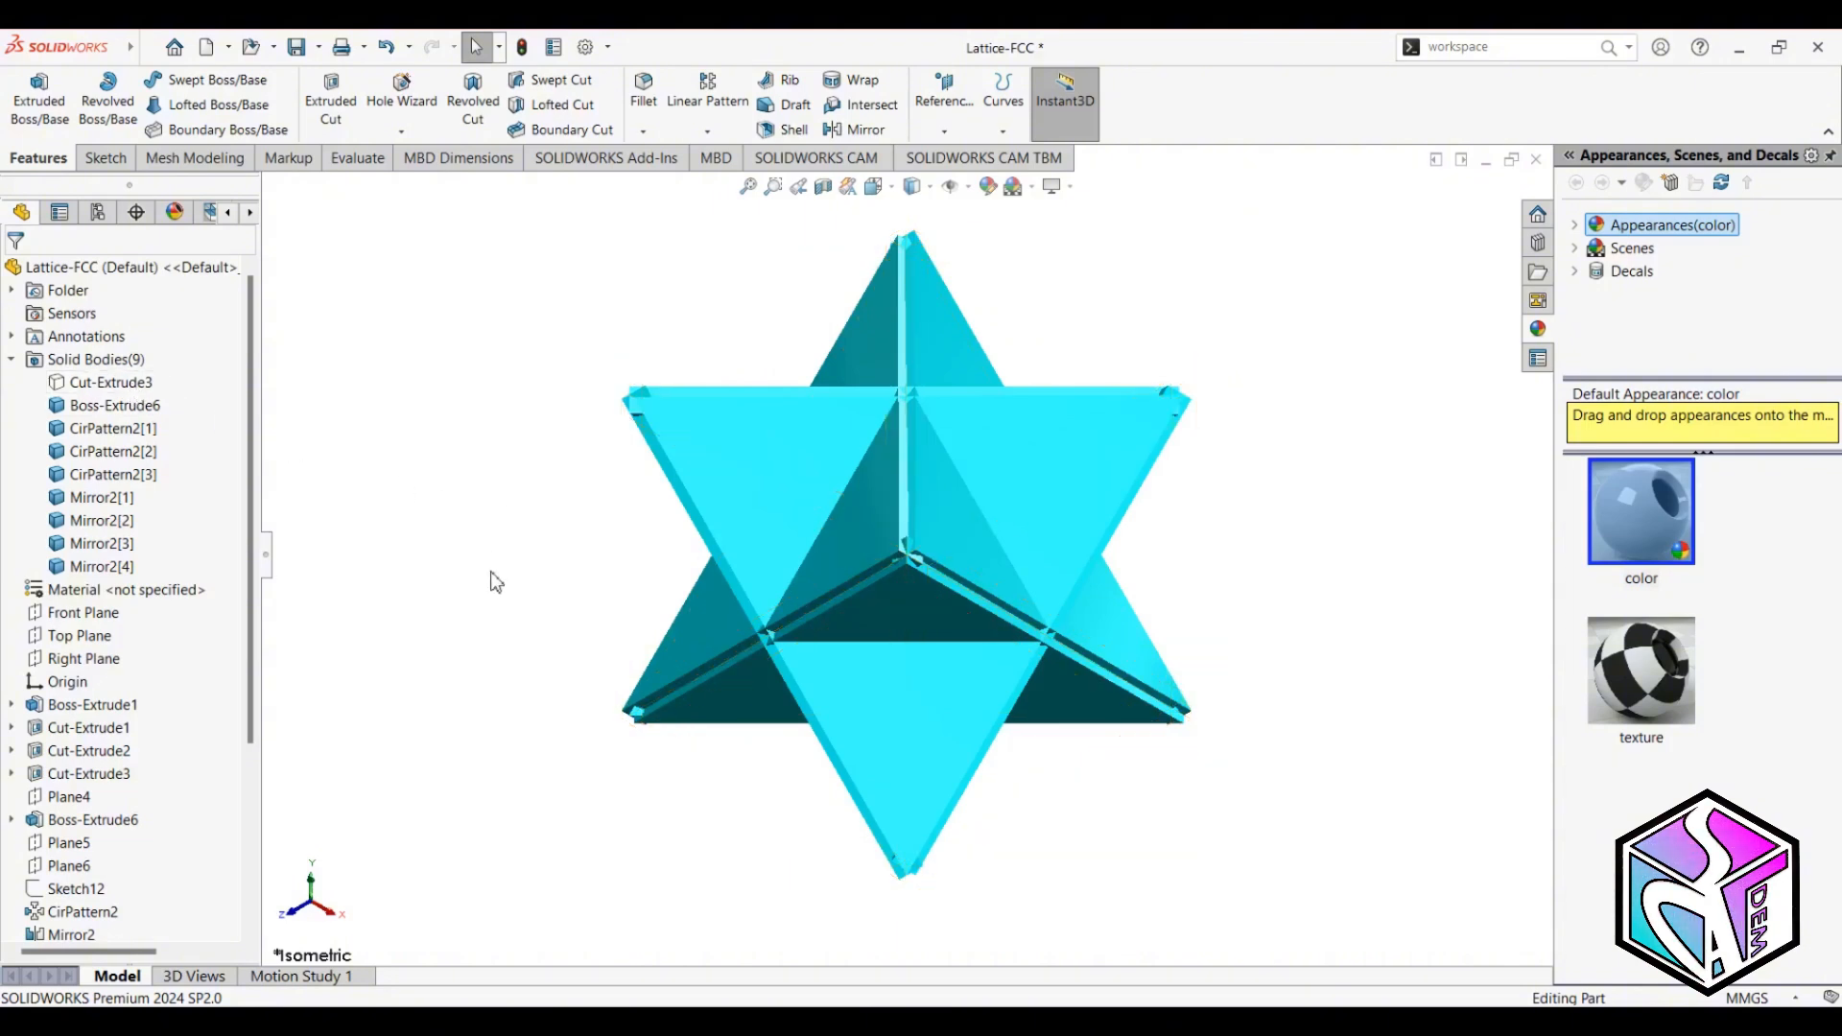
Start a sketch on the Front Plane and draw a corner rectangle about 17 × 2.7 mm along the plates' upper edge.
{"action": "key", "text": "space"}
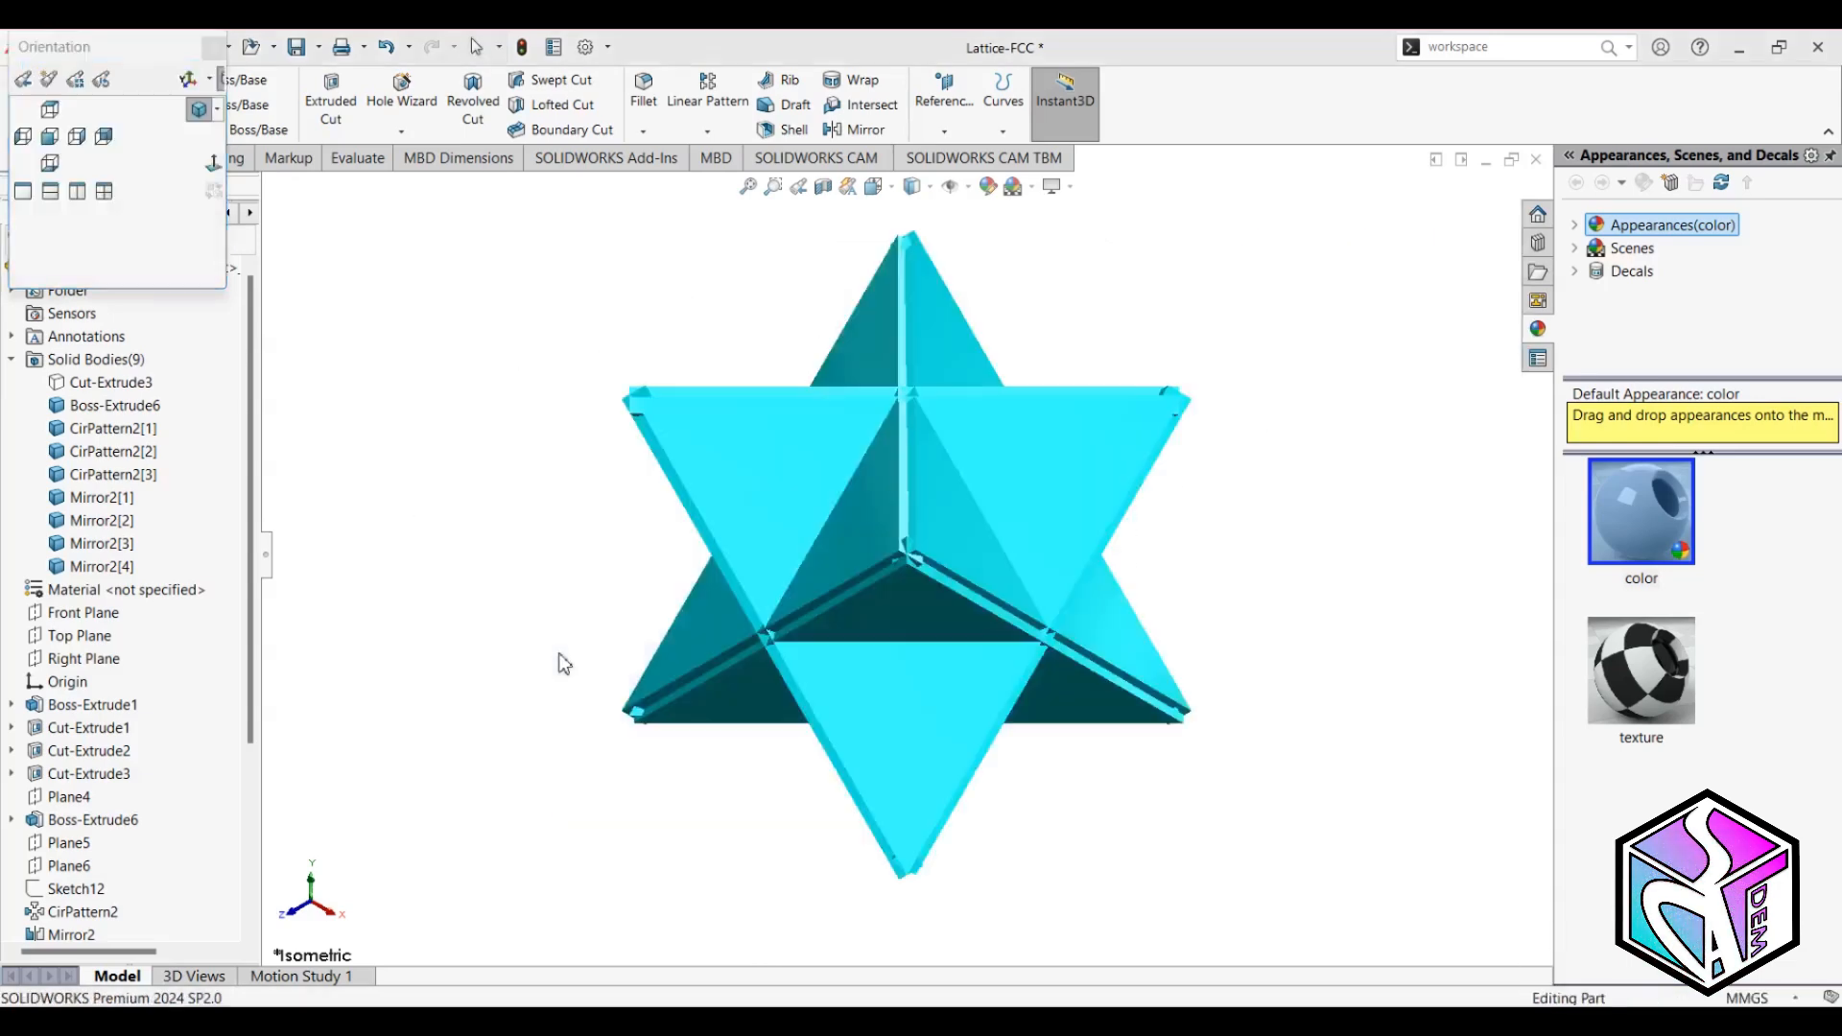
{"action": "key", "text": "ctrl+1"}
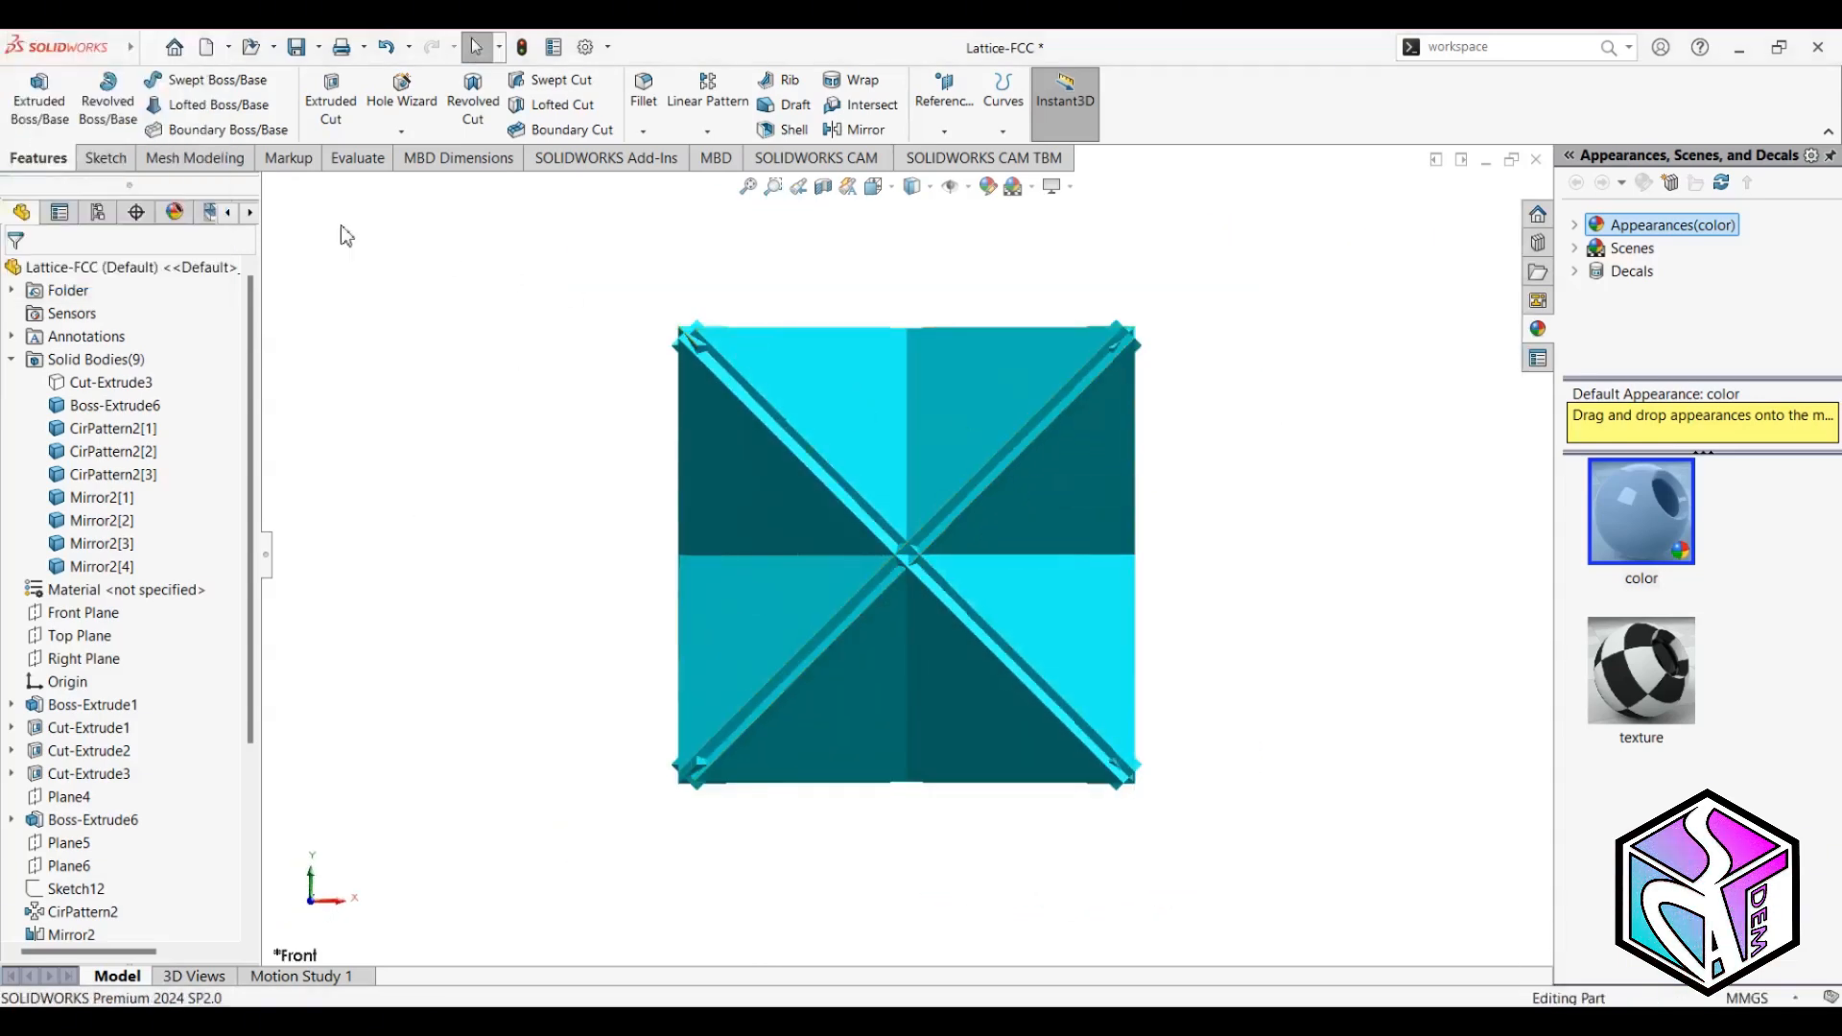
{"action": "left_click", "coordinate": [106, 157]}
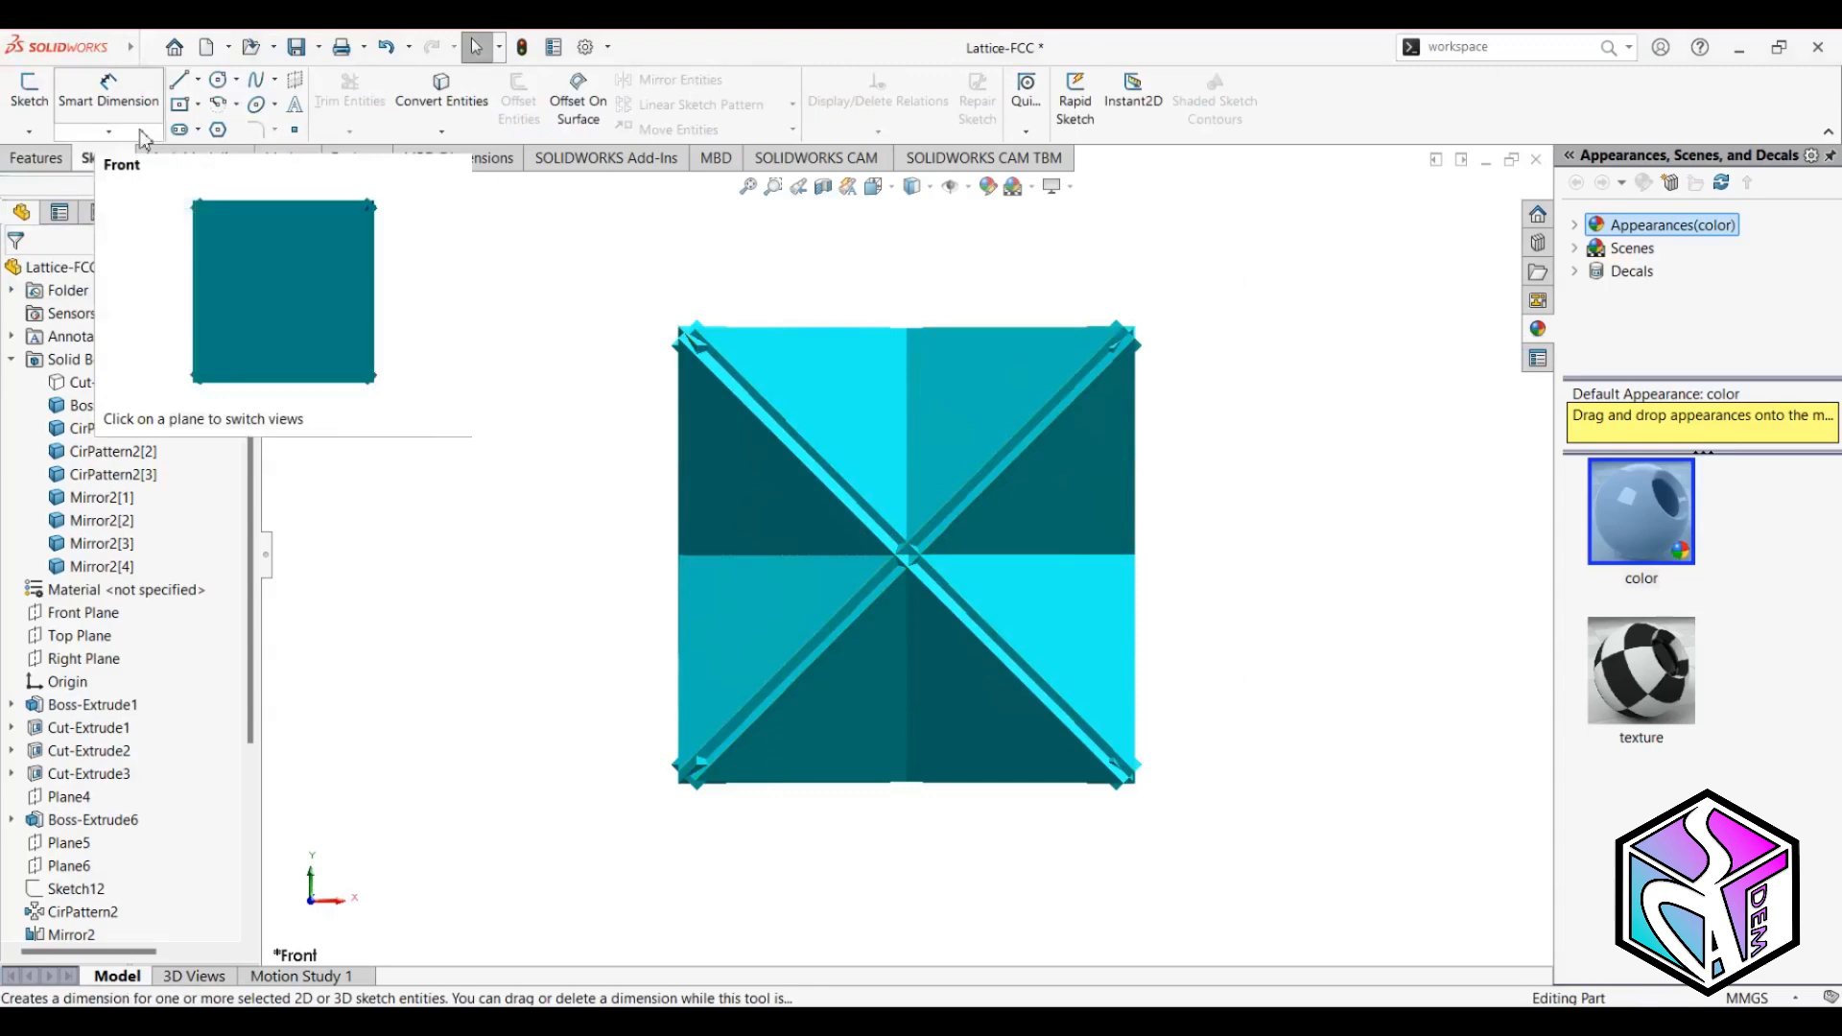
{"action": "left_click", "coordinate": [190, 130]}
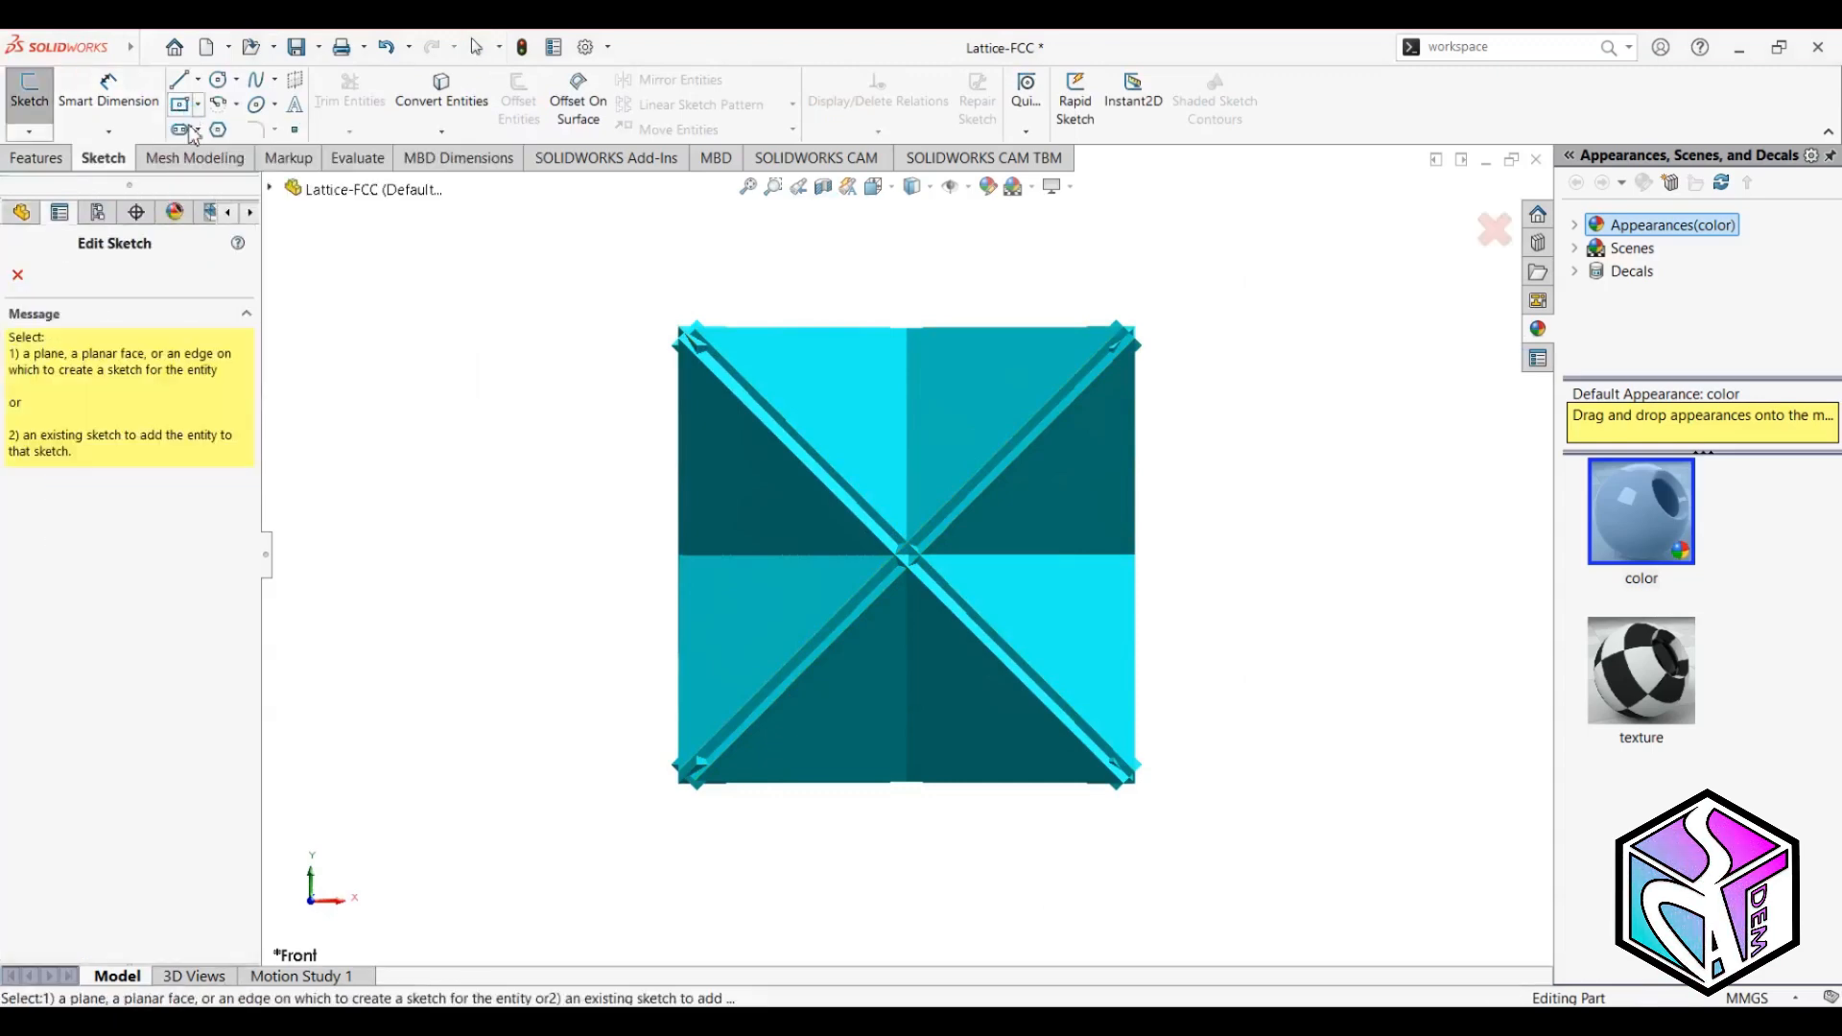
{"action": "left_click", "coordinate": [272, 192]}
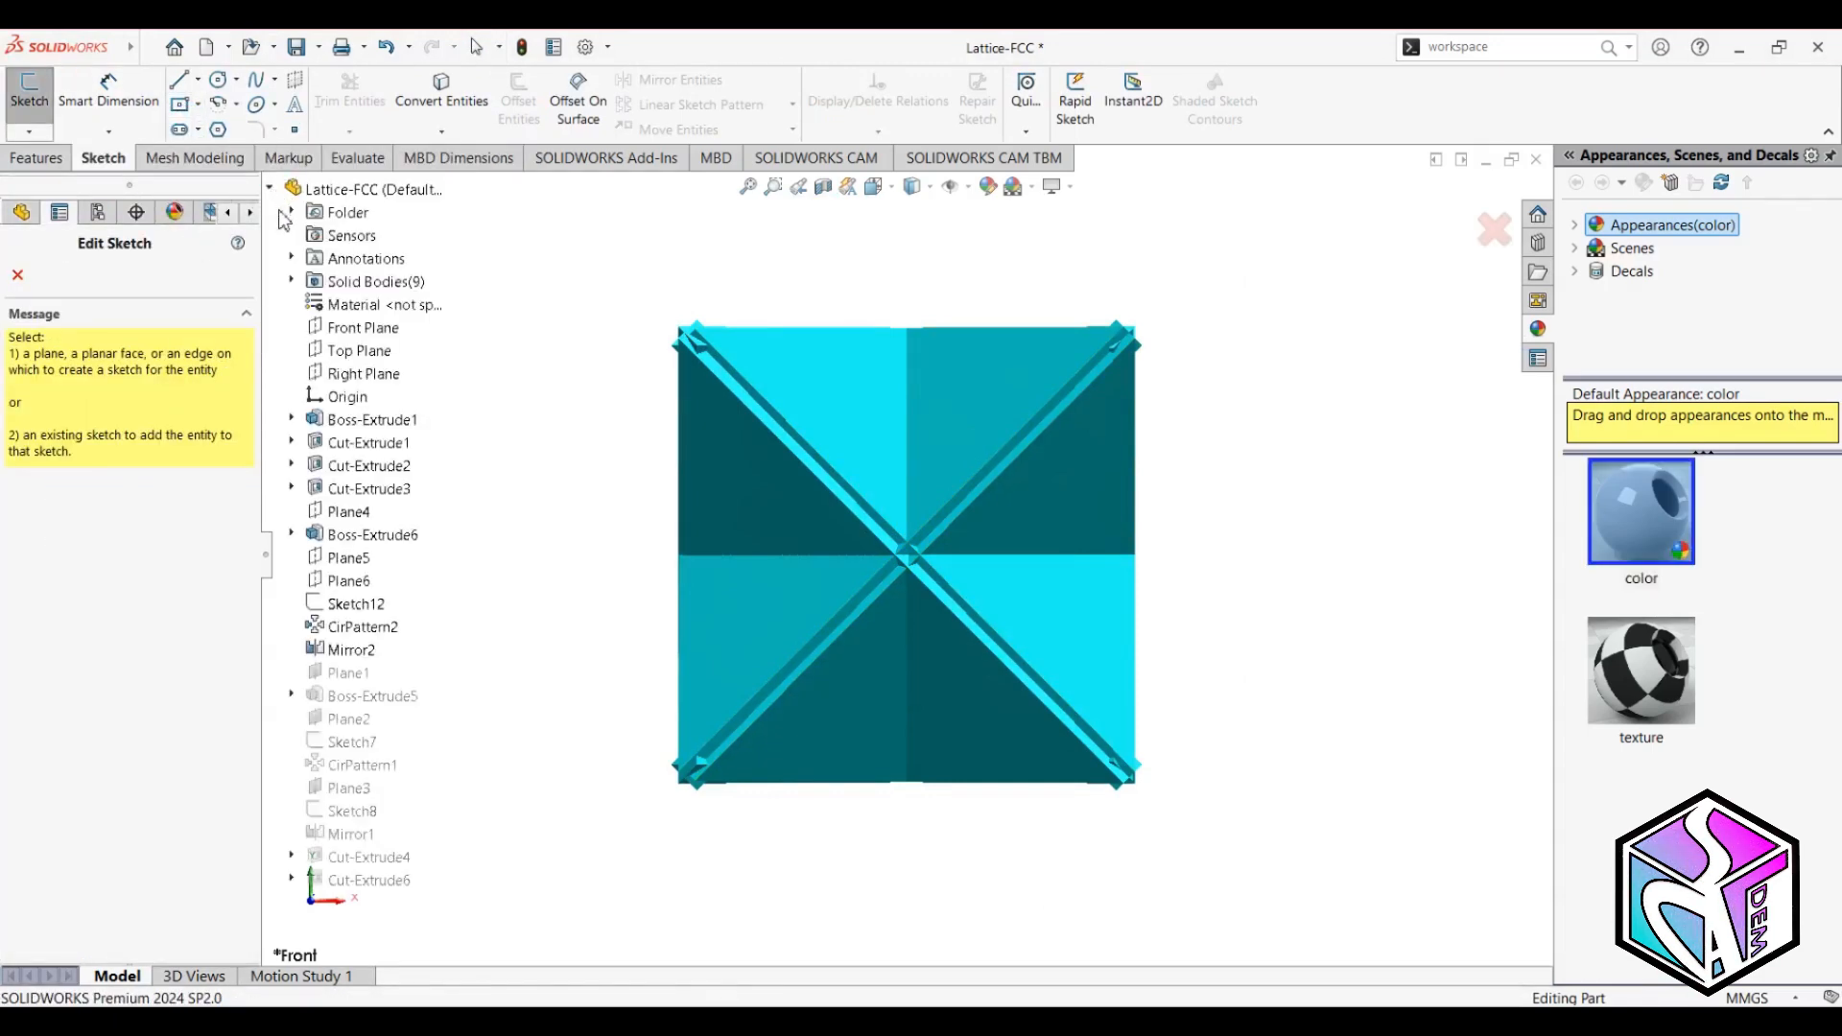
{"action": "left_click", "coordinate": [341, 329]}
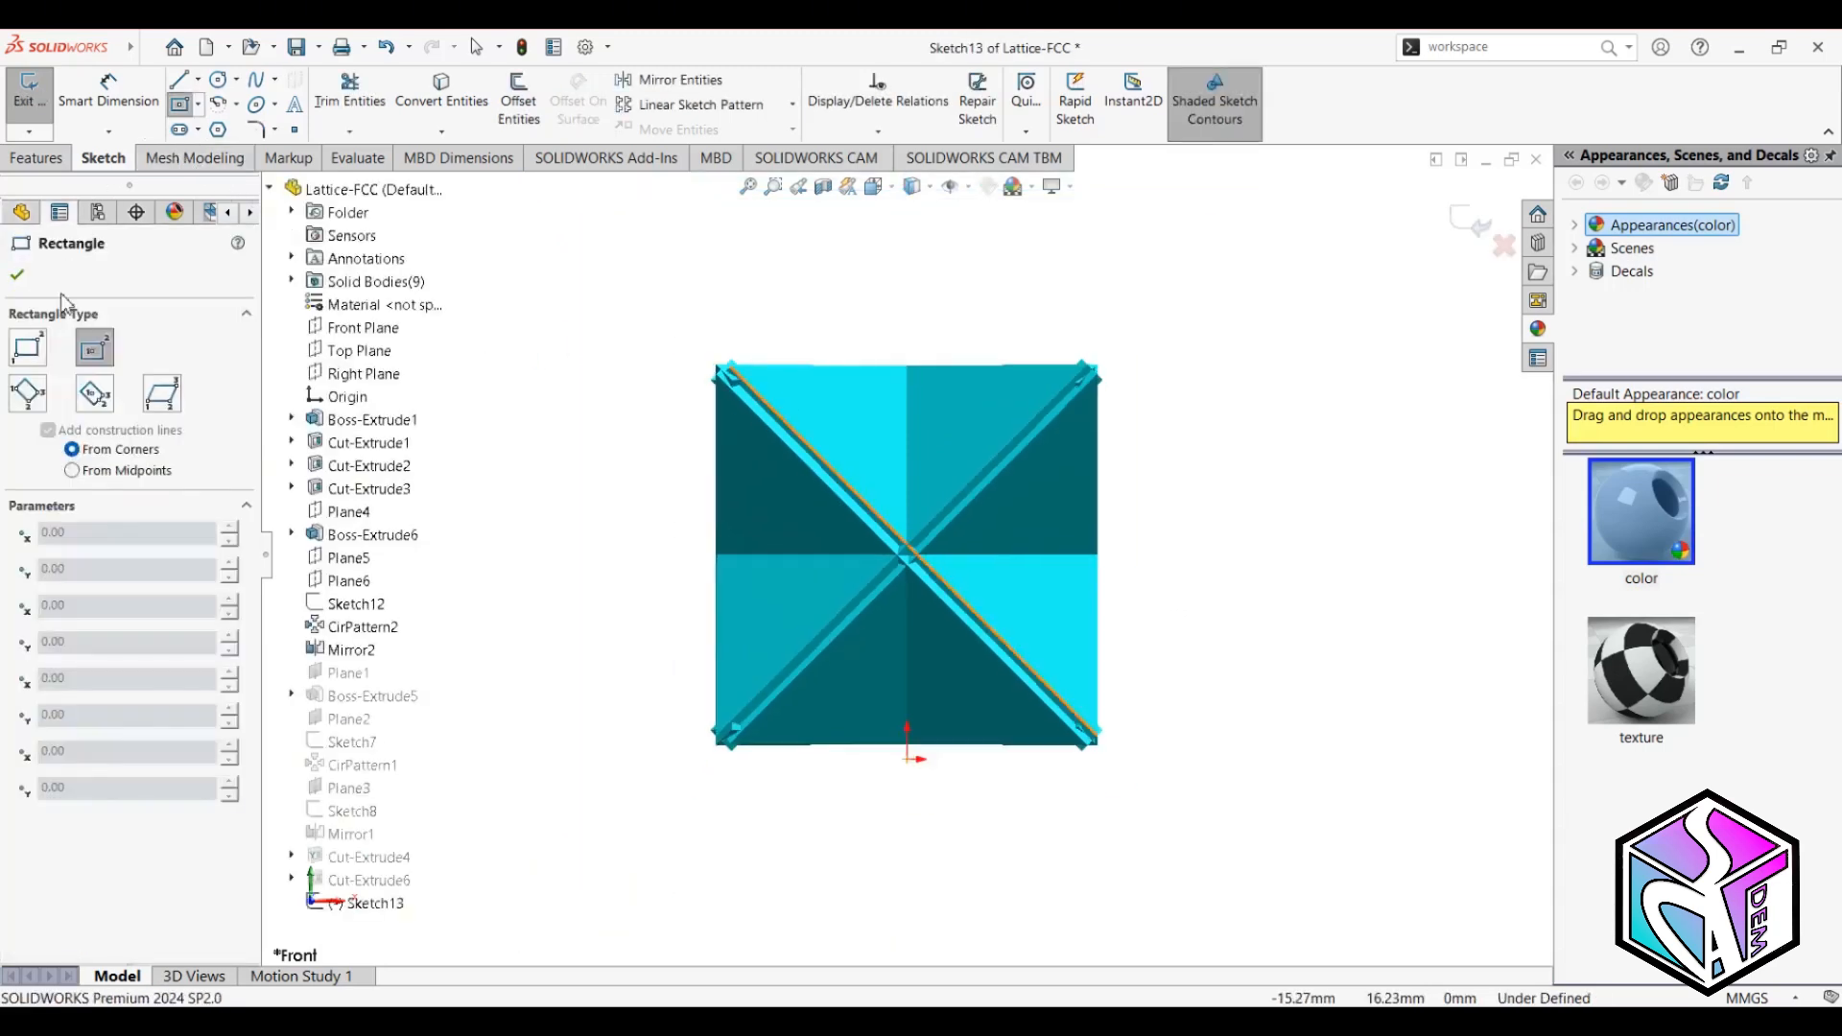
{"action": "left_click", "coordinate": [26, 347]}
{"action": "scroll", "coordinate": [818, 272], "scroll_direction": "down", "scroll_amount": 1}
{"action": "left_click", "coordinate": [629, 323]}
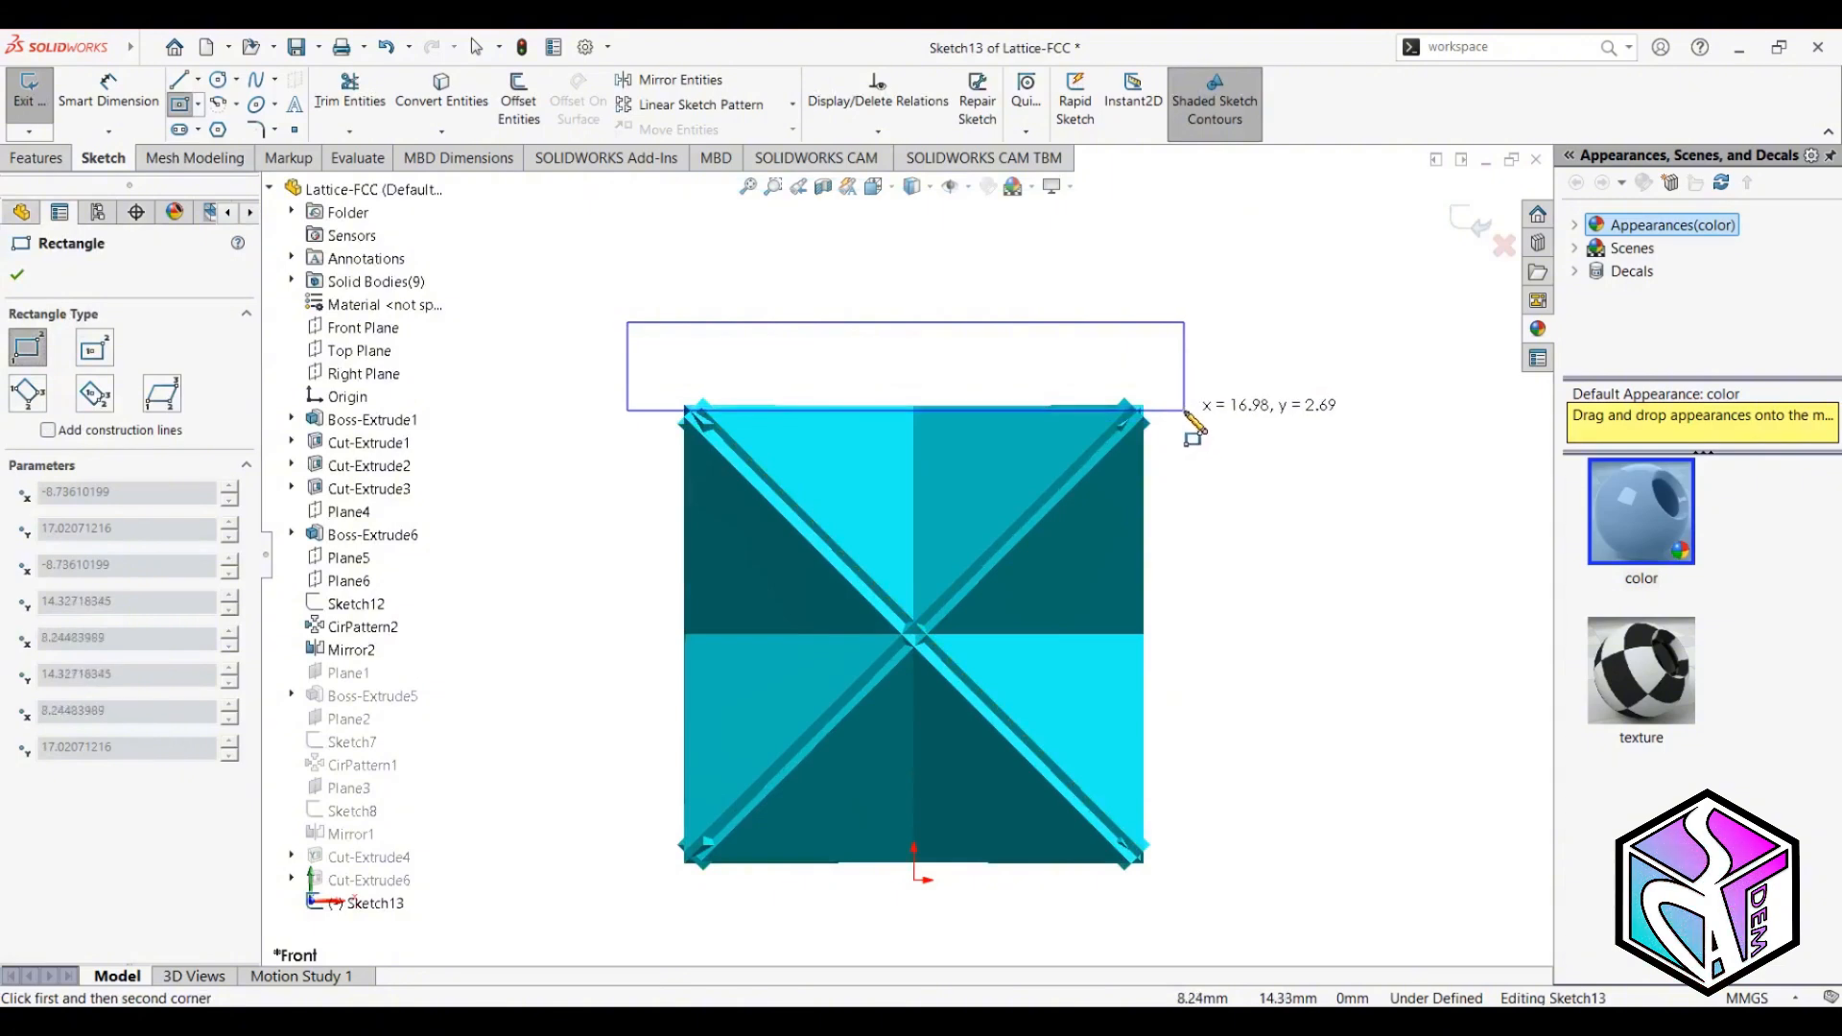
{"action": "left_click", "coordinate": [1188, 410]}
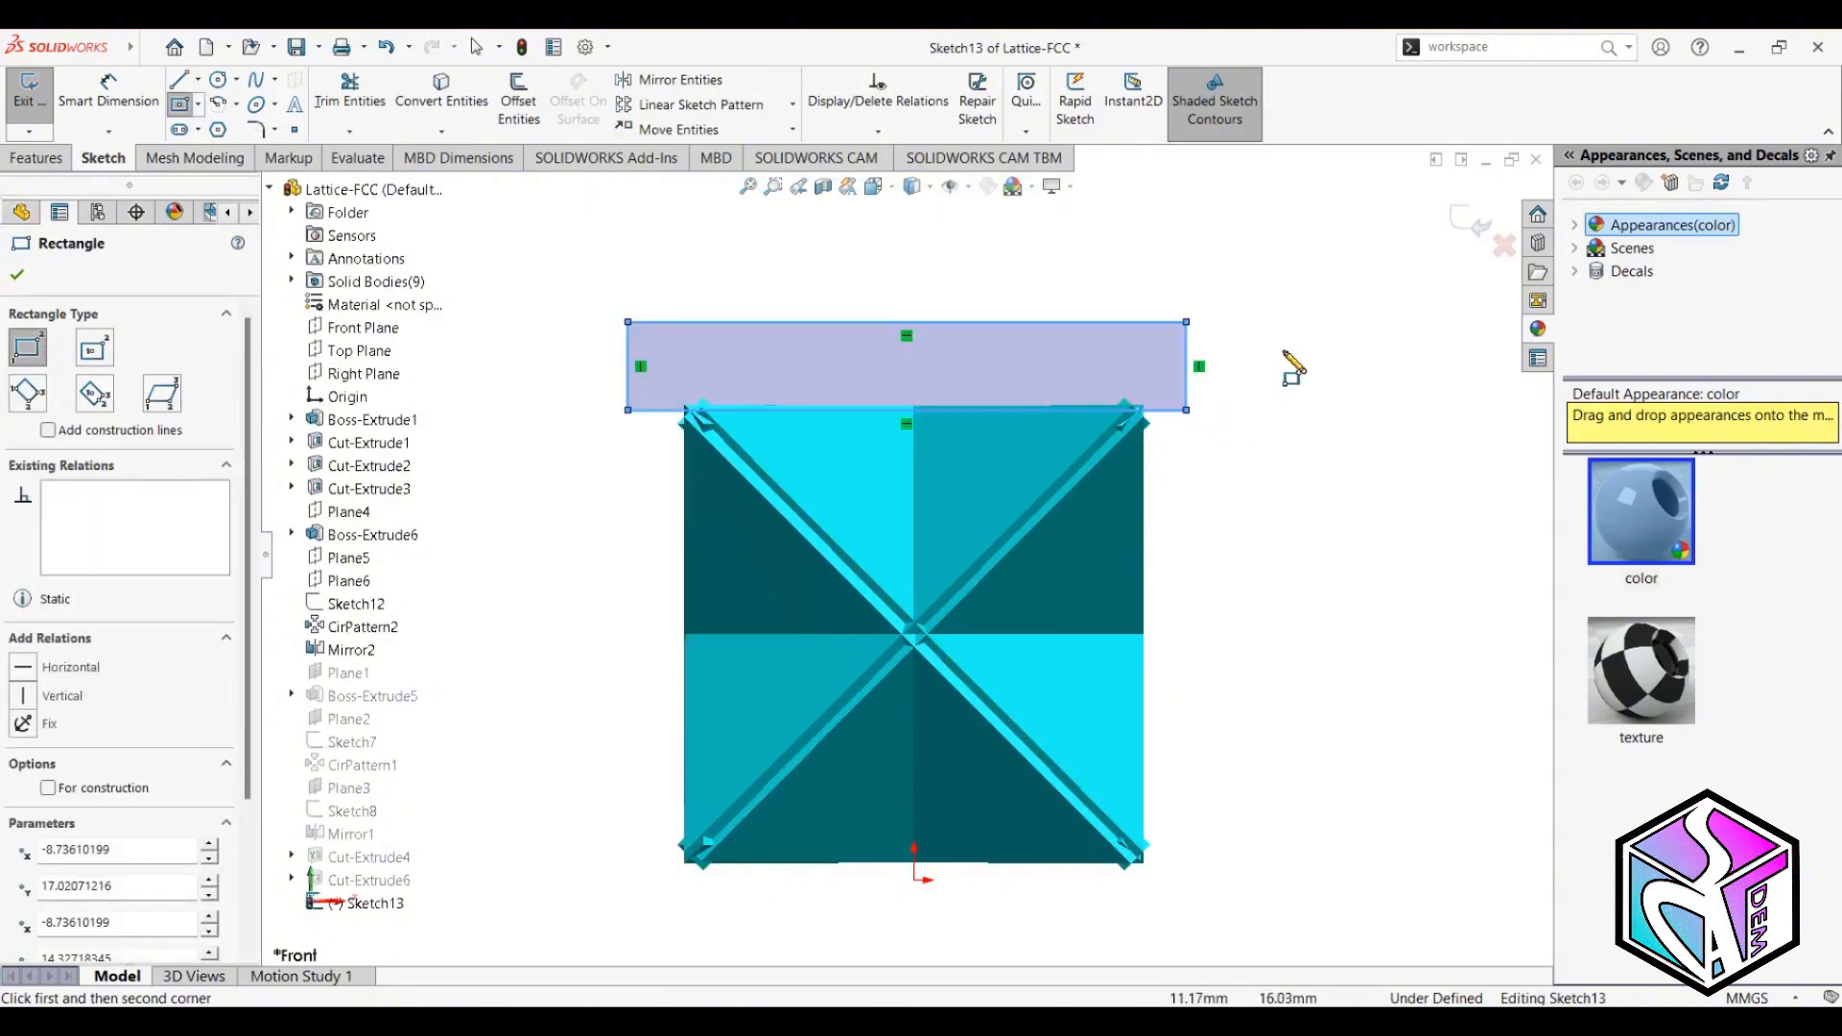
Draw corner rectangles along the plates' right, lower and left edges, about 4.5 × 17.5, 16.8 × 2.6 and 4.4 × 20.7 mm.
{"action": "left_click", "coordinate": [1284, 343]}
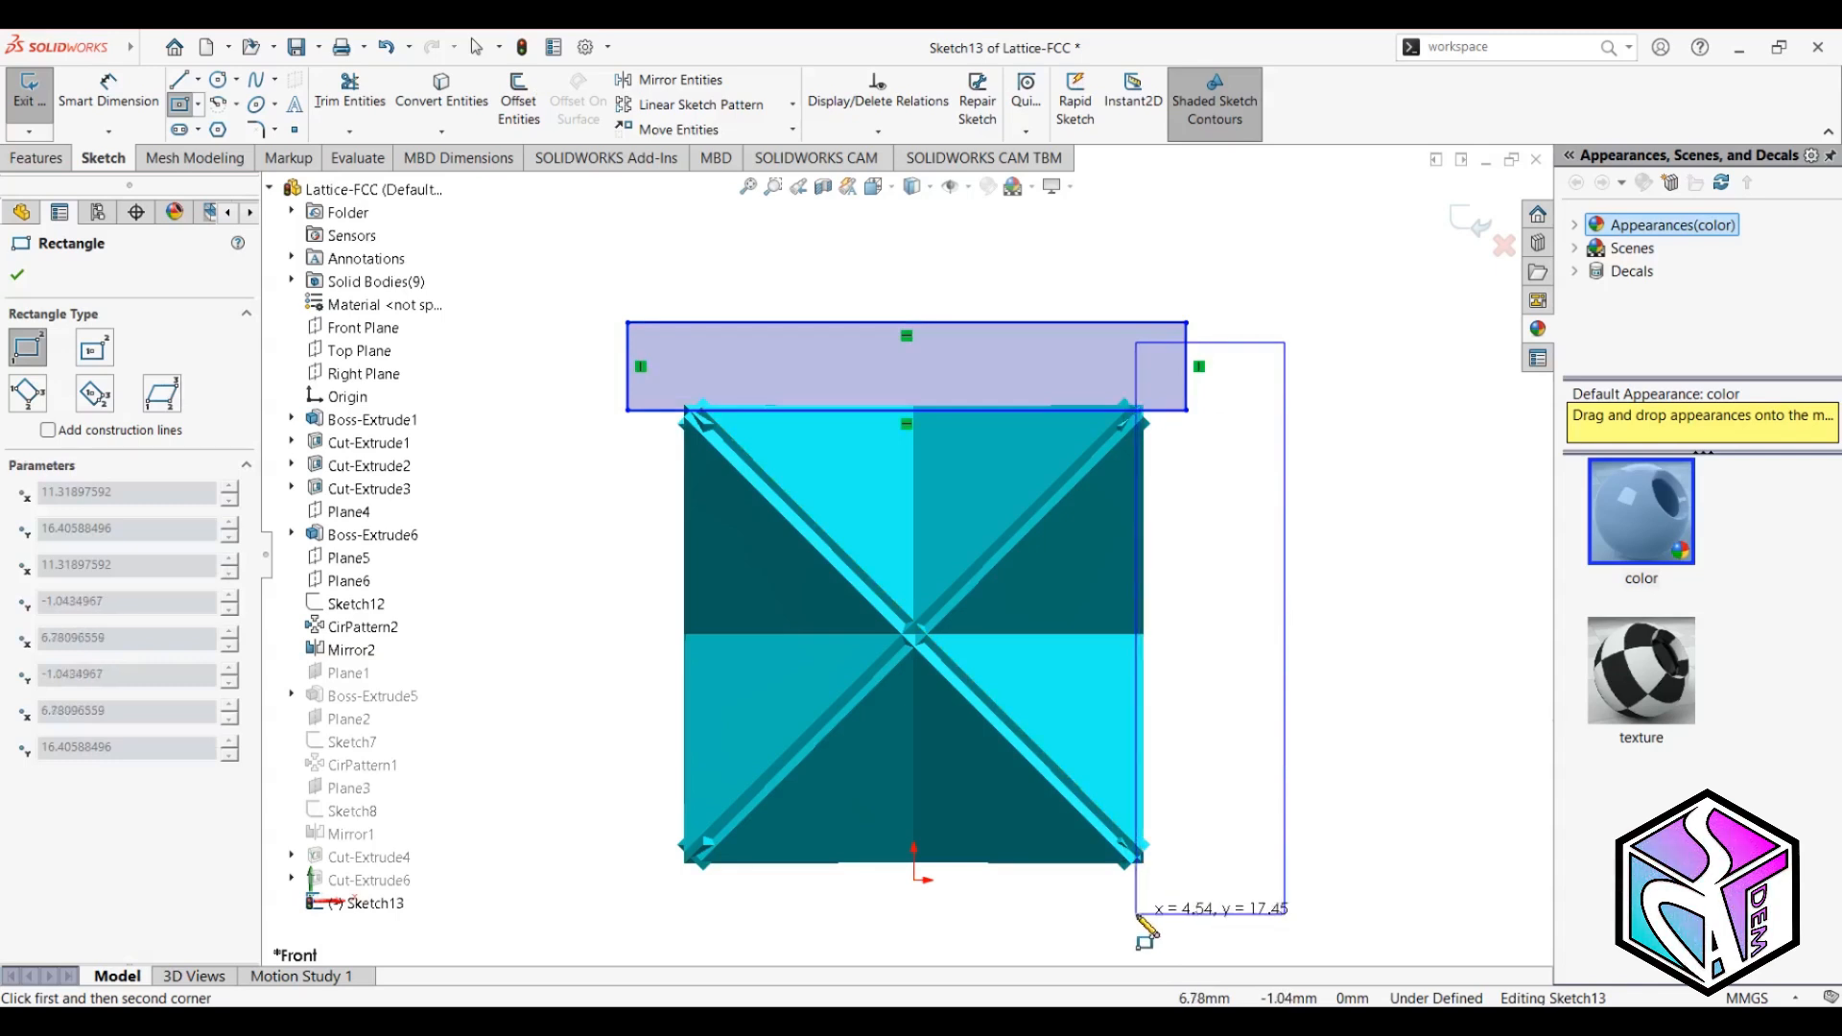
{"action": "left_click", "coordinate": [1137, 913]}
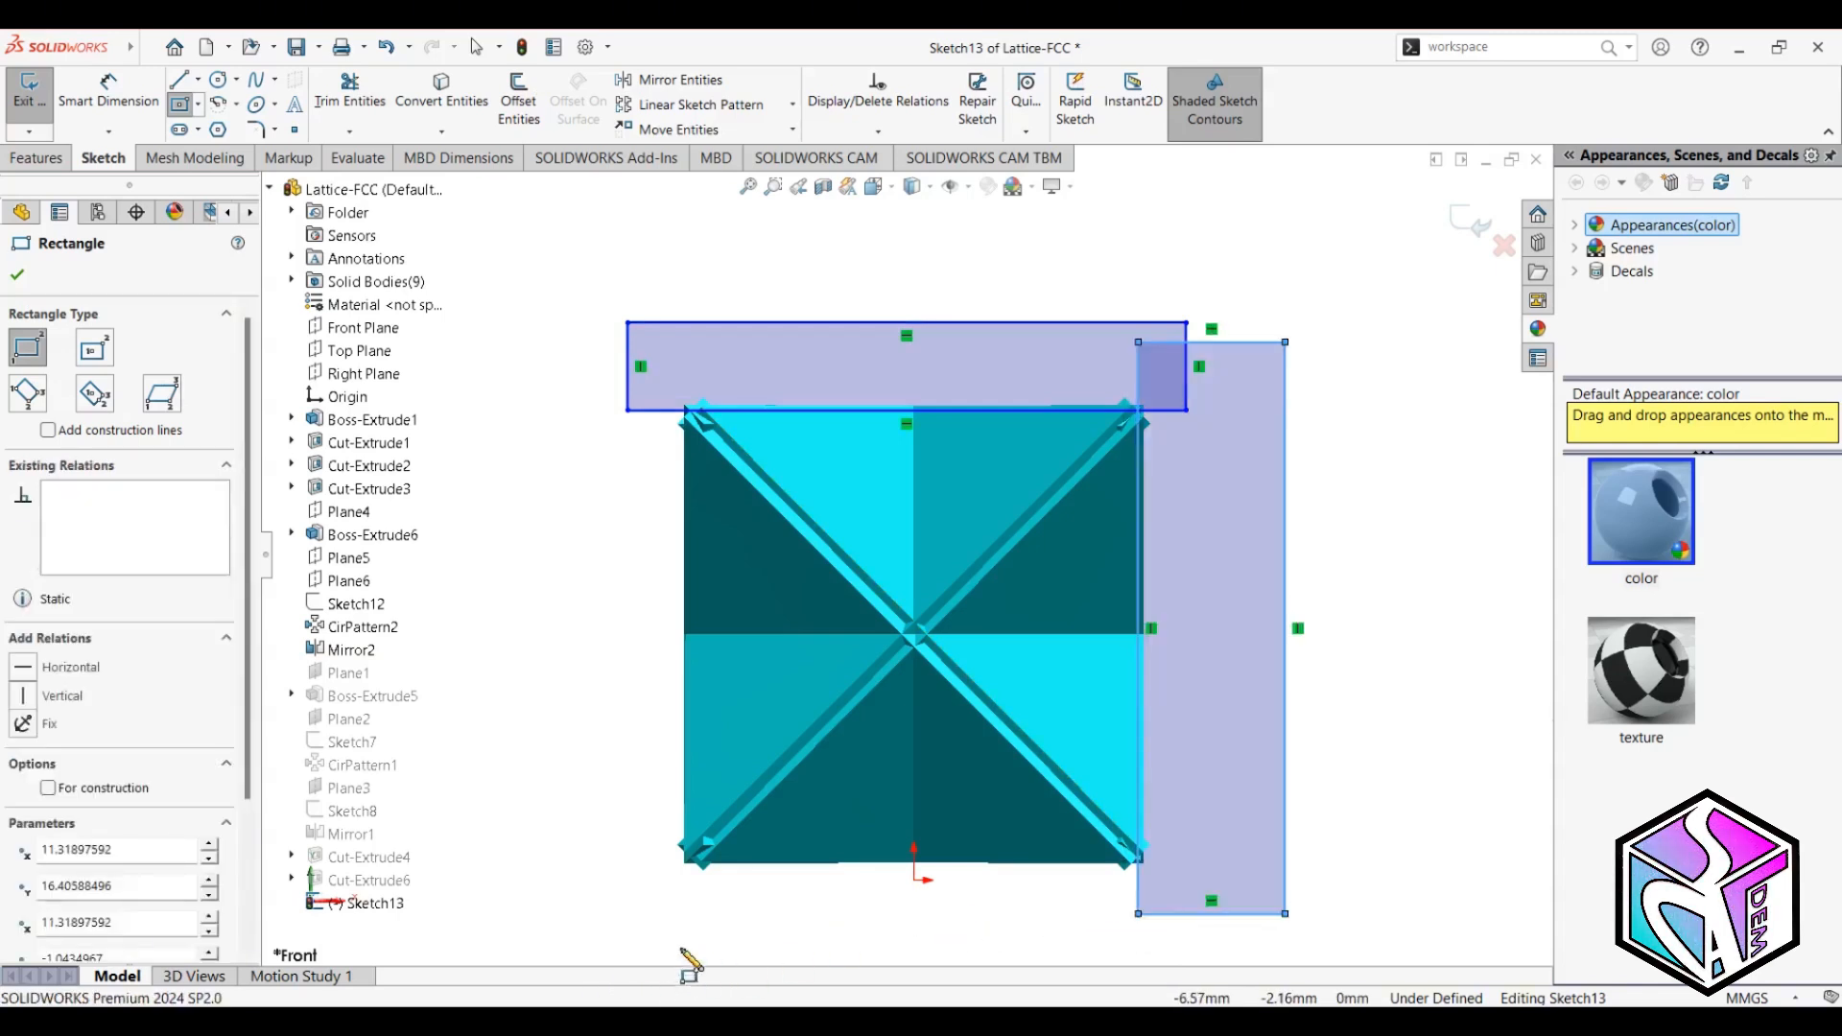
{"action": "left_click", "coordinate": [650, 946]}
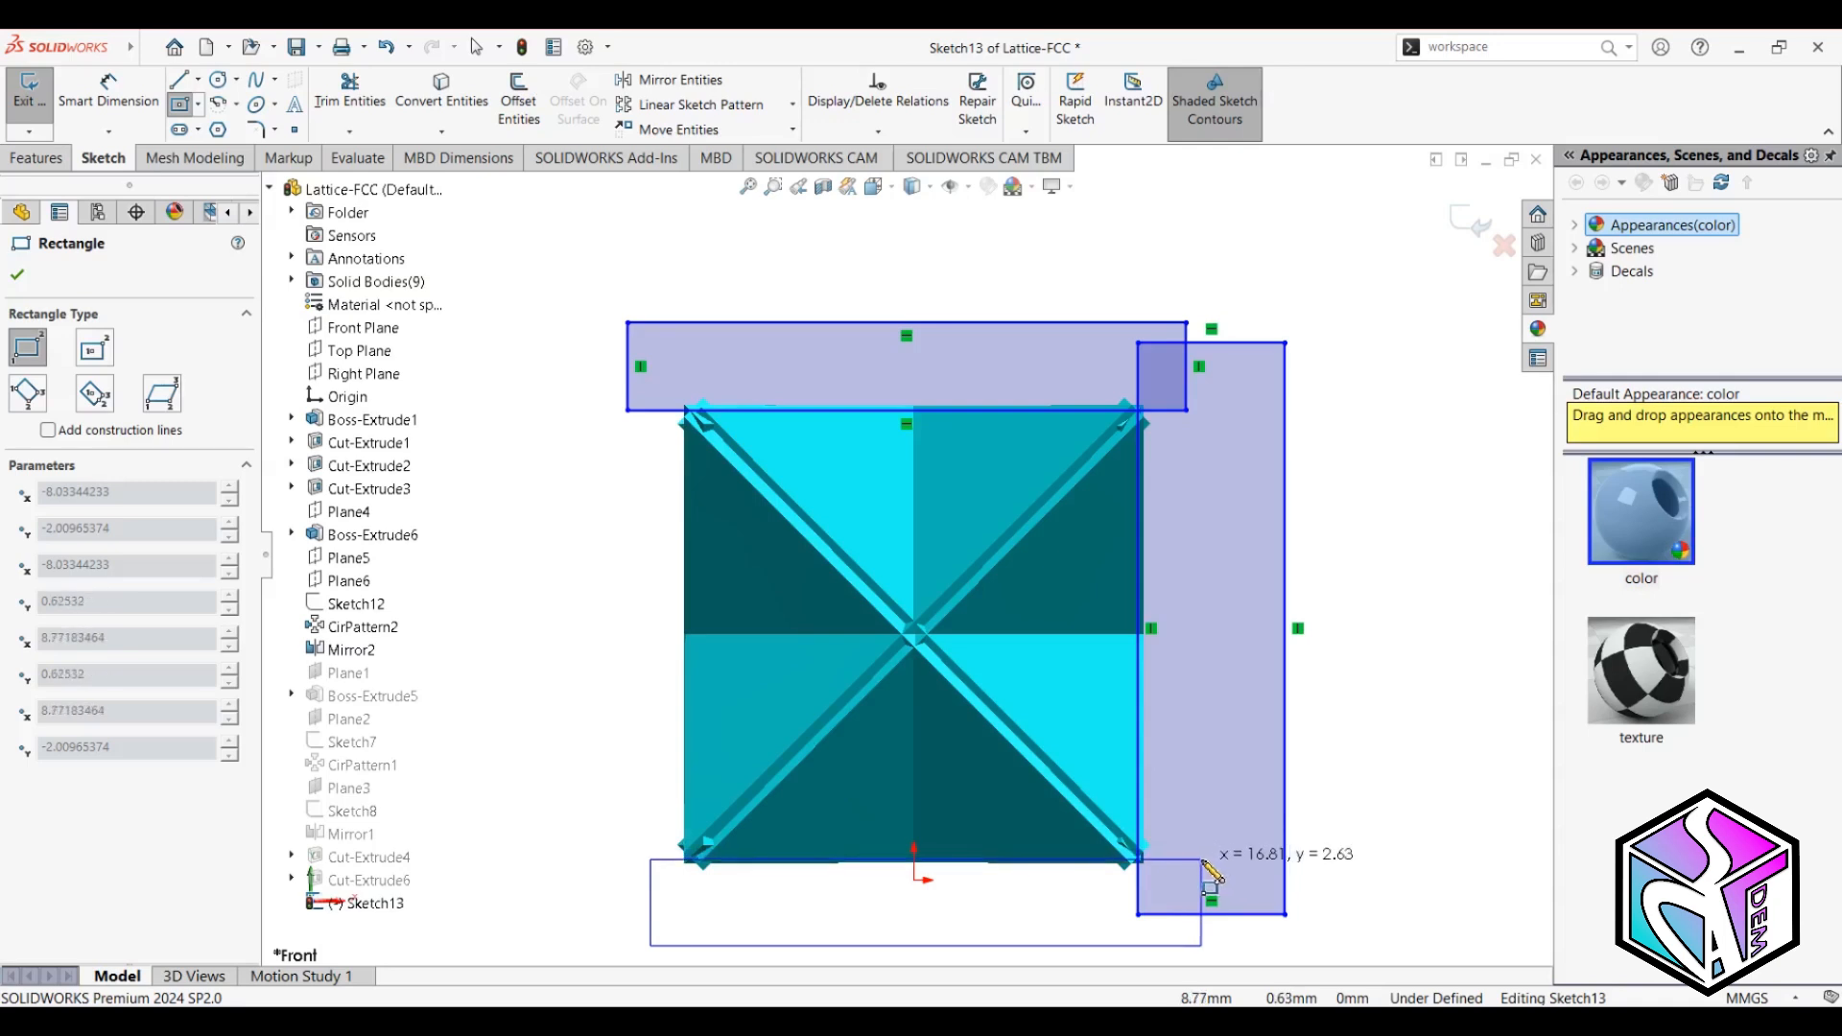
{"action": "left_click", "coordinate": [1202, 861]}
{"action": "left_click", "coordinate": [547, 268]}
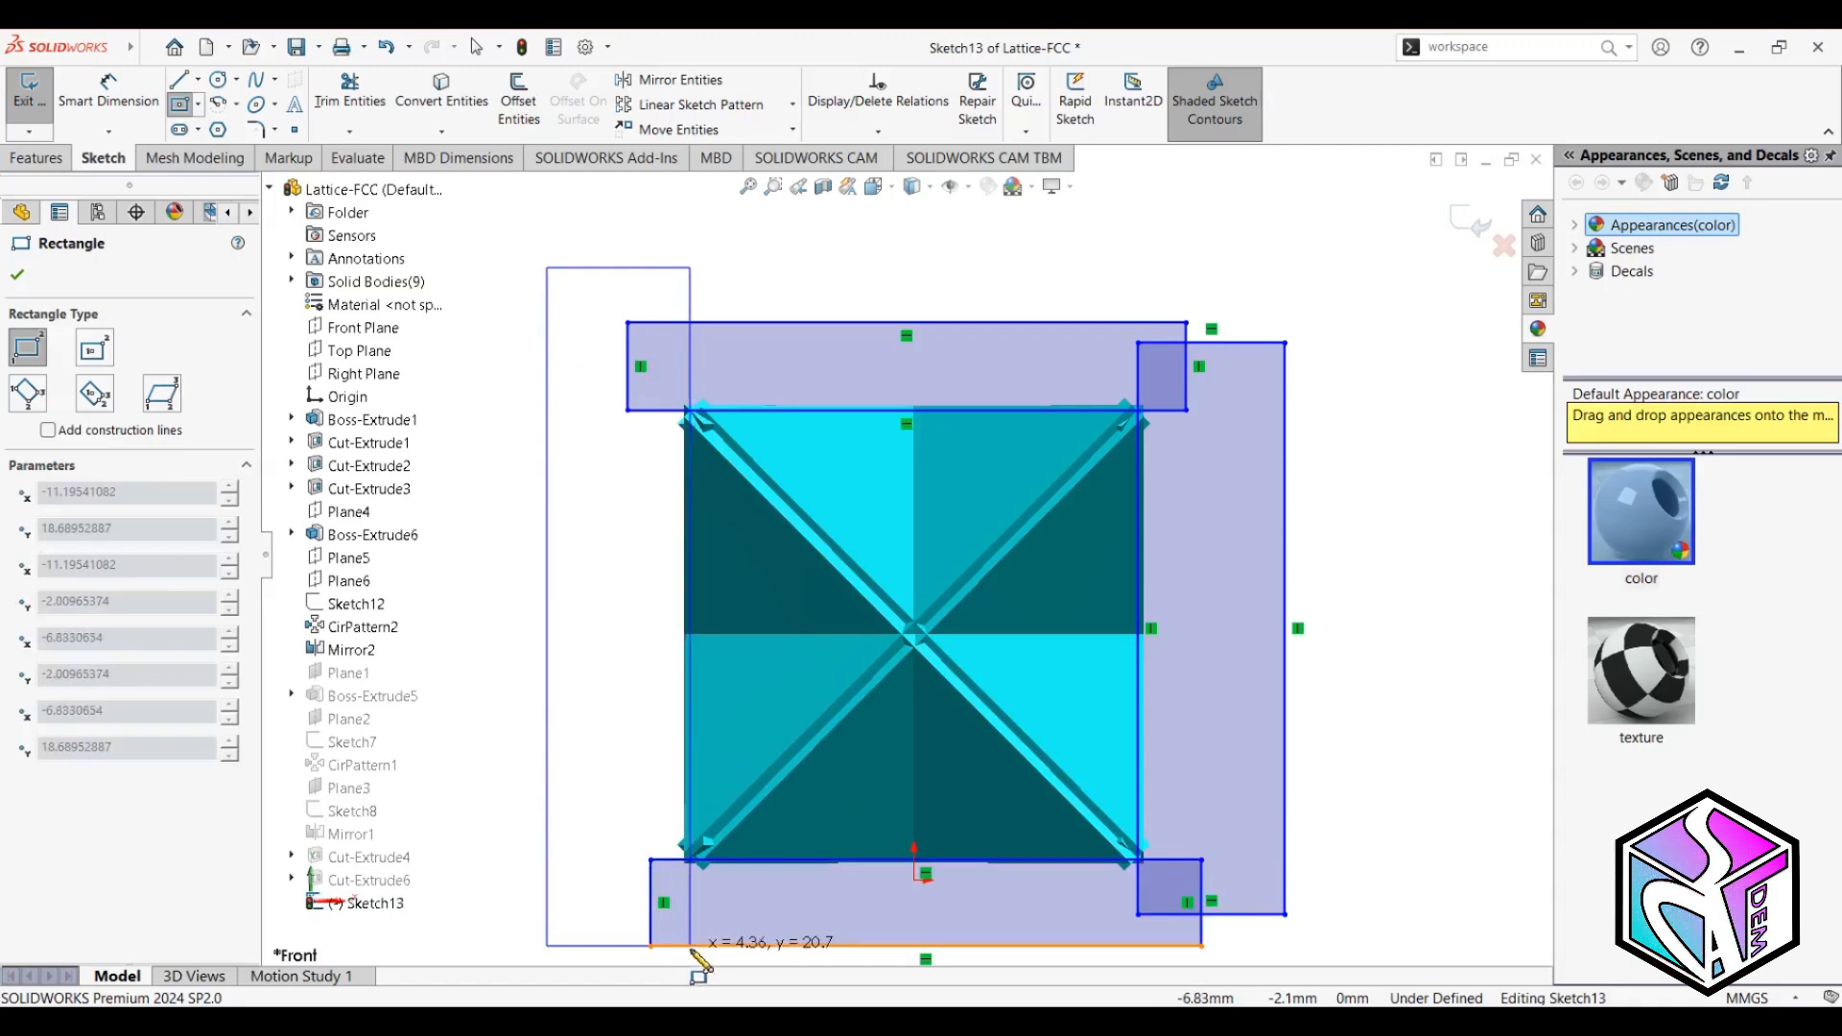
{"action": "left_click", "coordinate": [691, 947]}
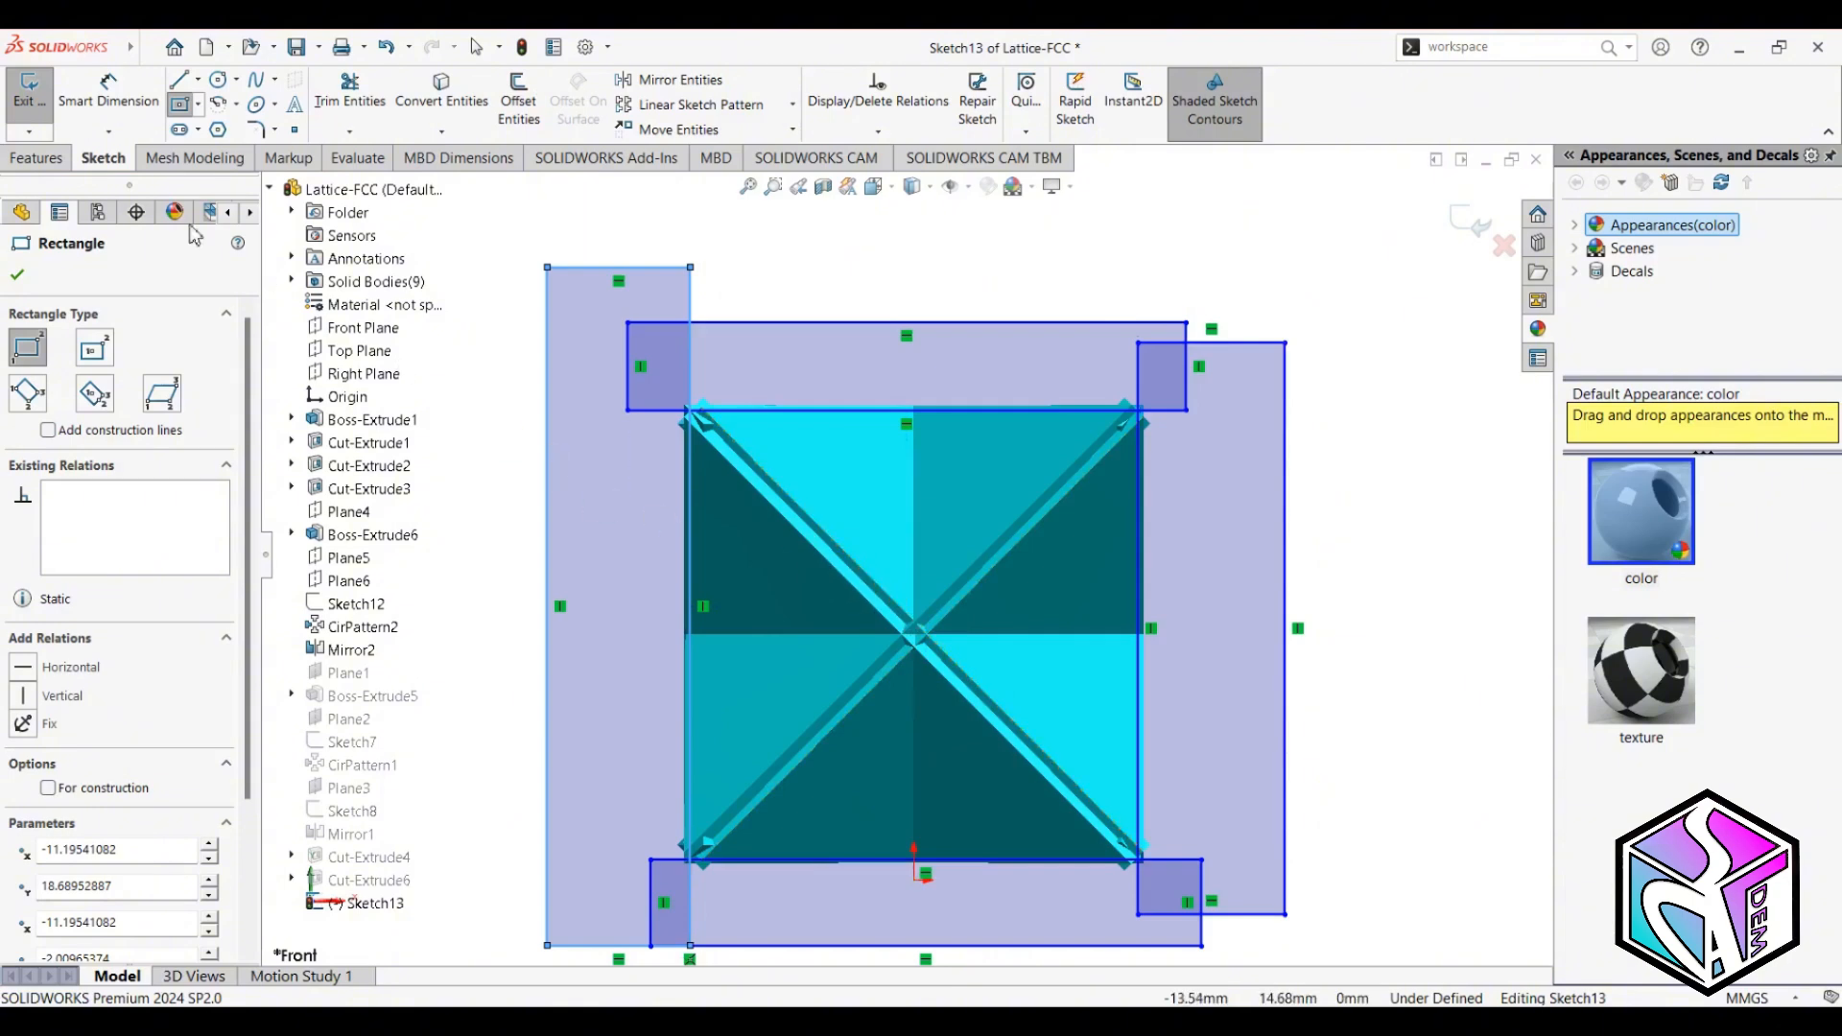
{"action": "left_click", "coordinate": [23, 163]}
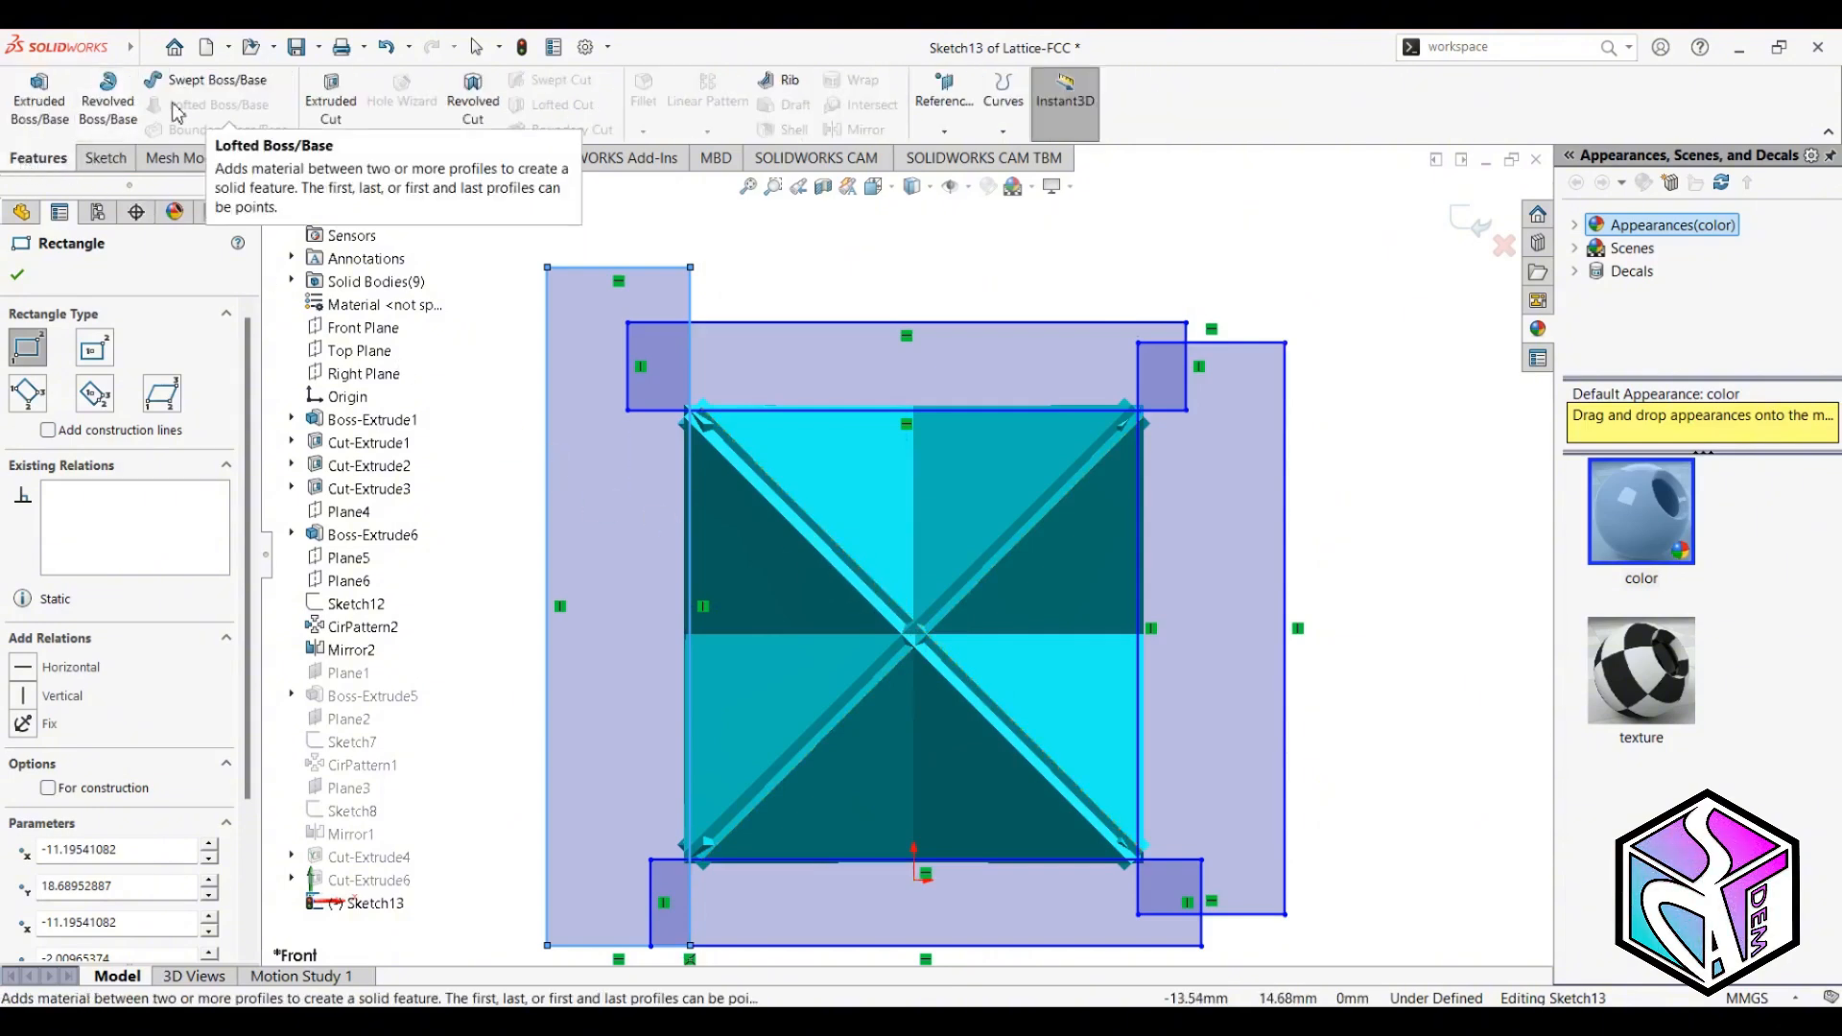
Extrude-cut all eight regions of the rectangle sketch around the plates, Through All in both directions, to trim the protruding corners.
{"action": "left_click", "coordinate": [338, 103]}
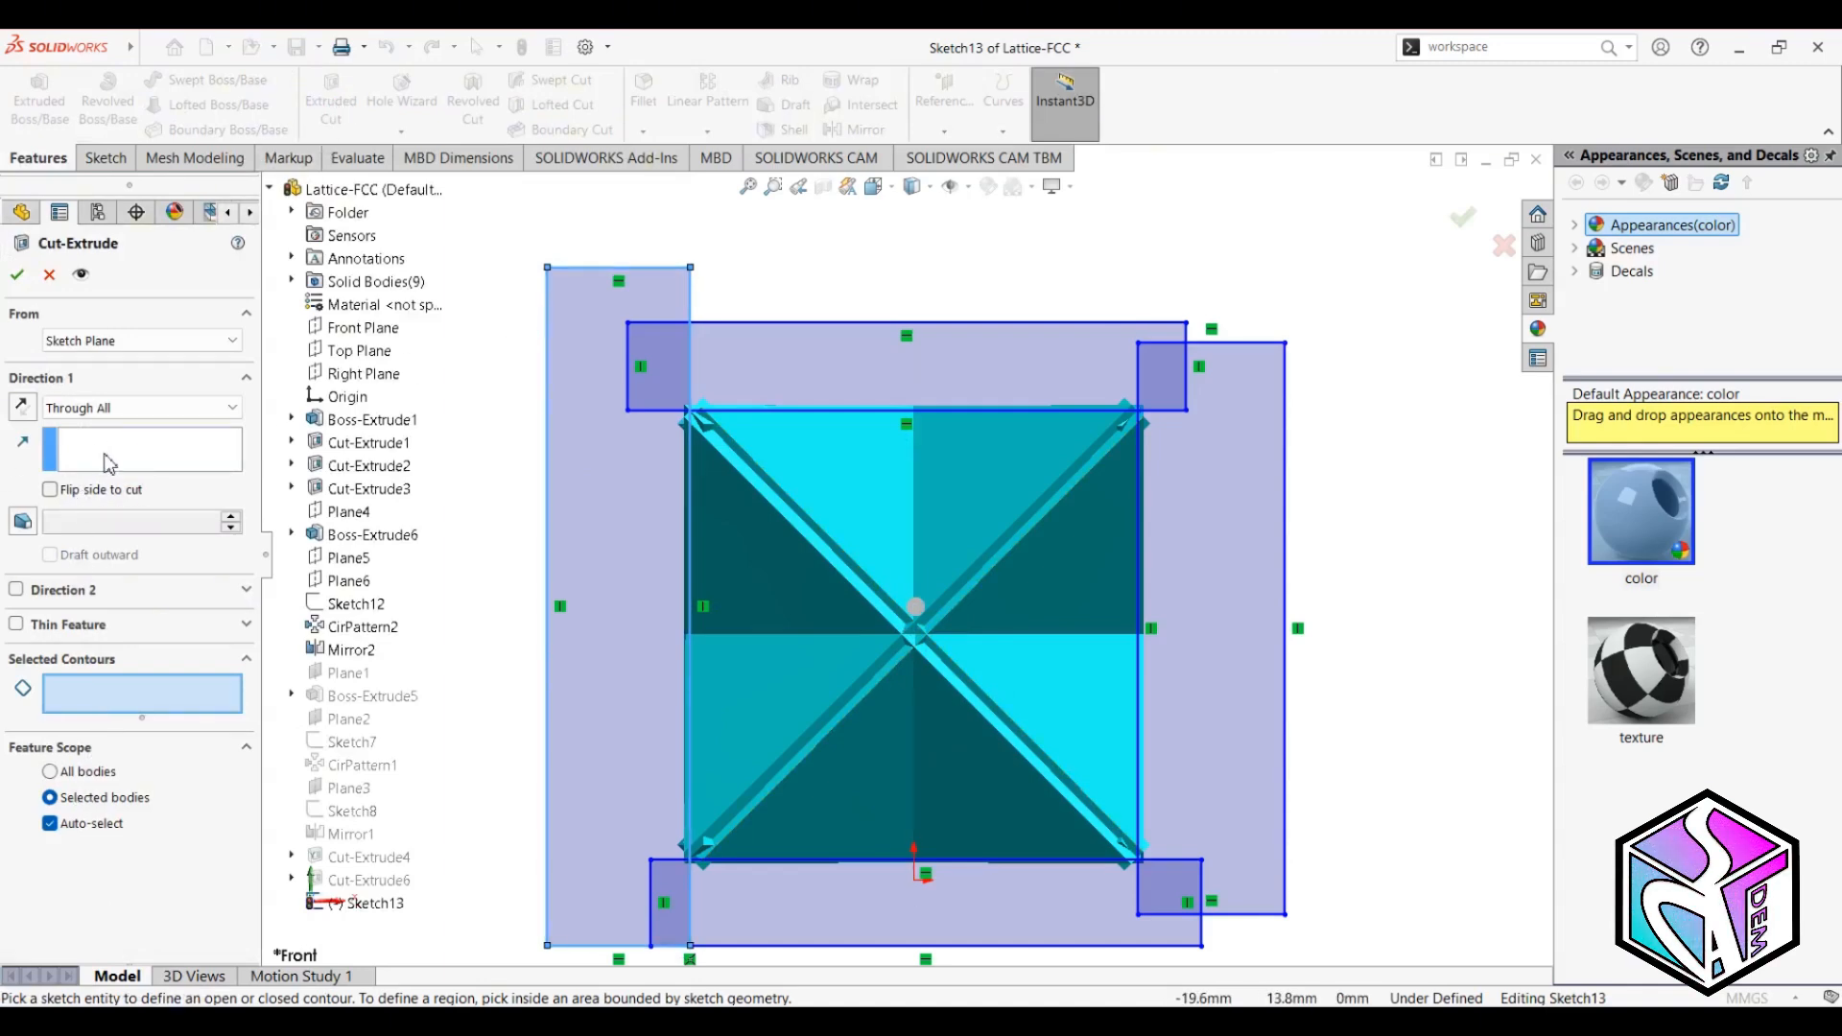
{"action": "left_click", "coordinate": [854, 390]}
{"action": "left_click", "coordinate": [641, 451]}
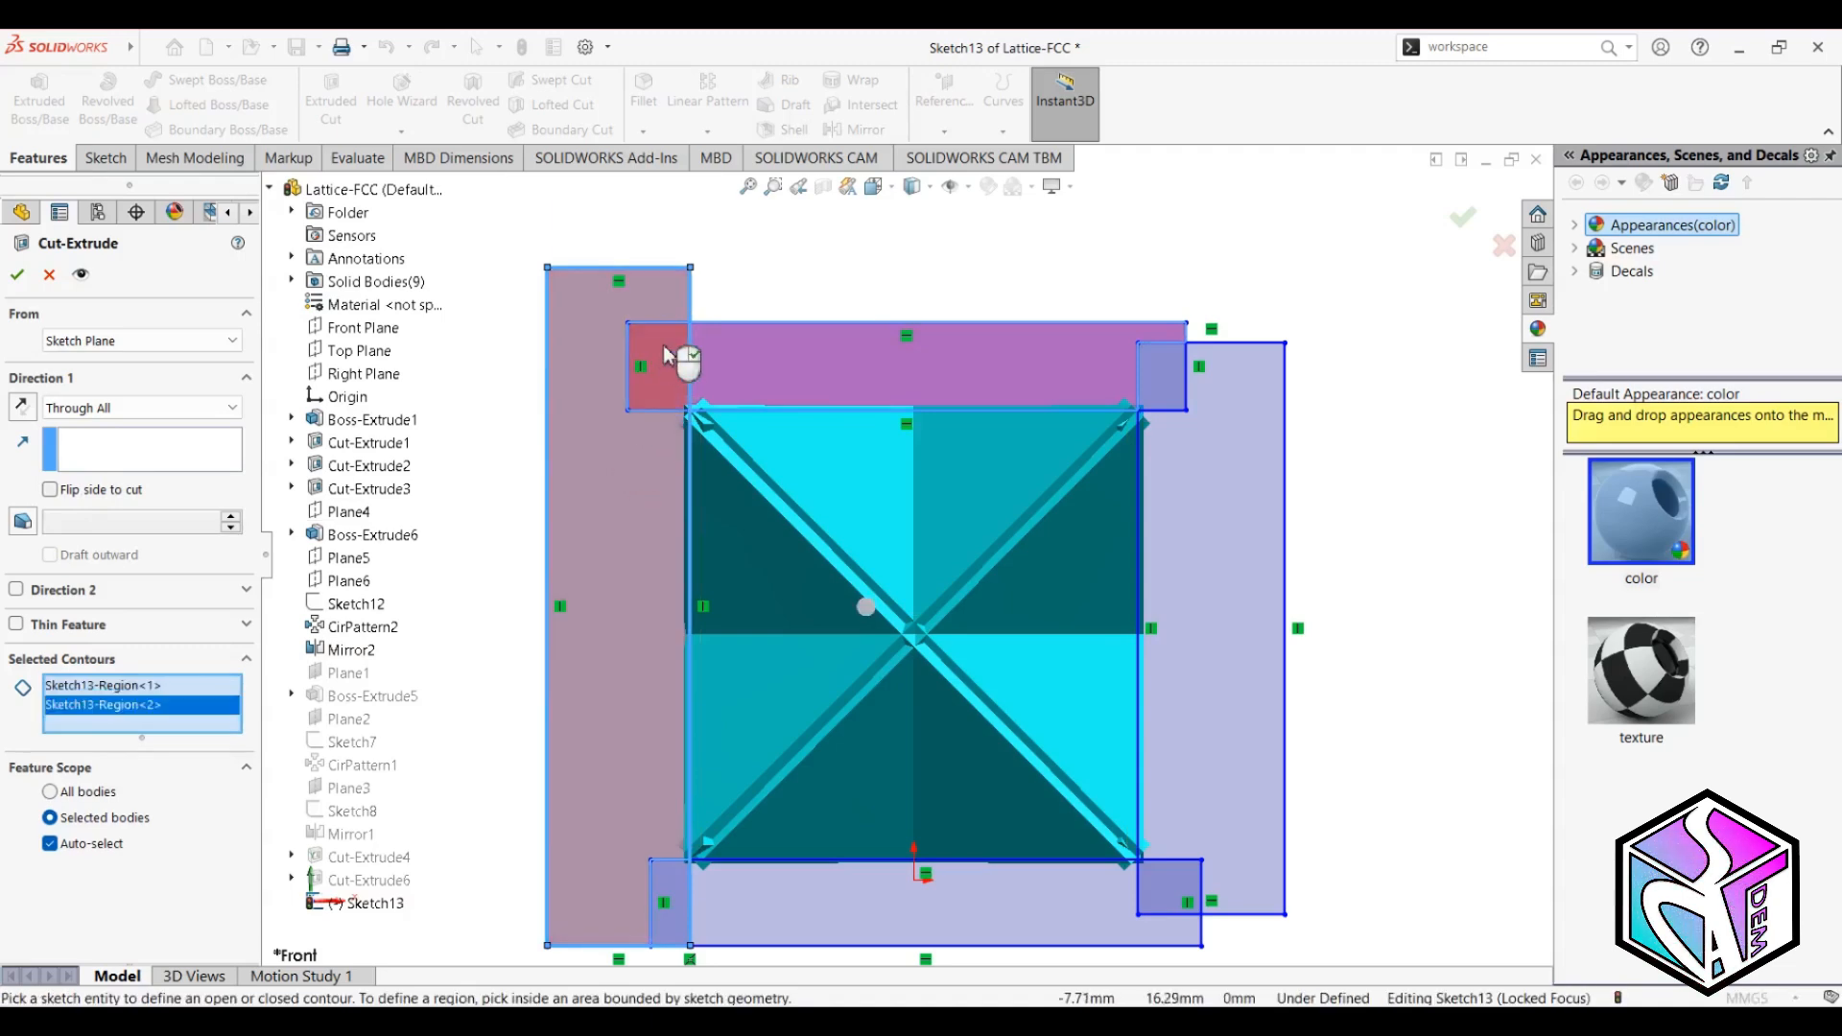
{"action": "left_click", "coordinate": [668, 355]}
{"action": "left_click", "coordinate": [1256, 412]}
{"action": "left_click", "coordinate": [1164, 383]}
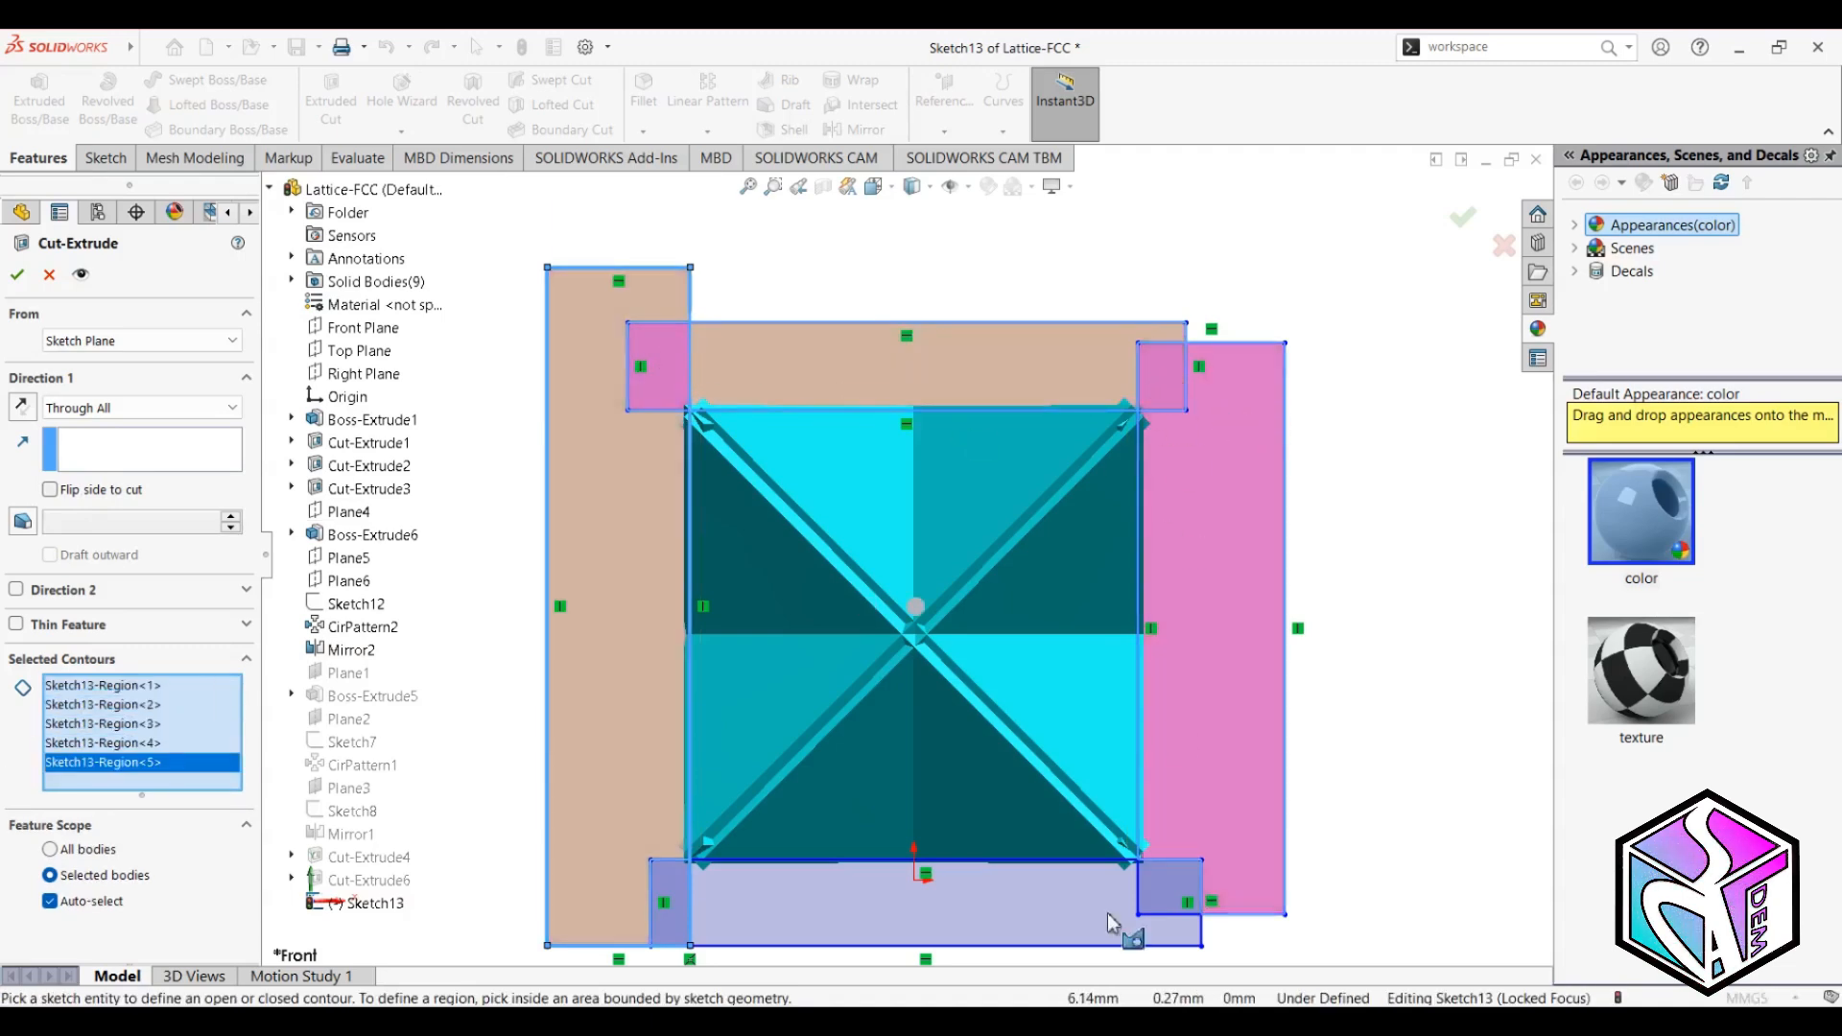
{"action": "left_click", "coordinate": [1104, 916]}
{"action": "left_click", "coordinate": [678, 877]}
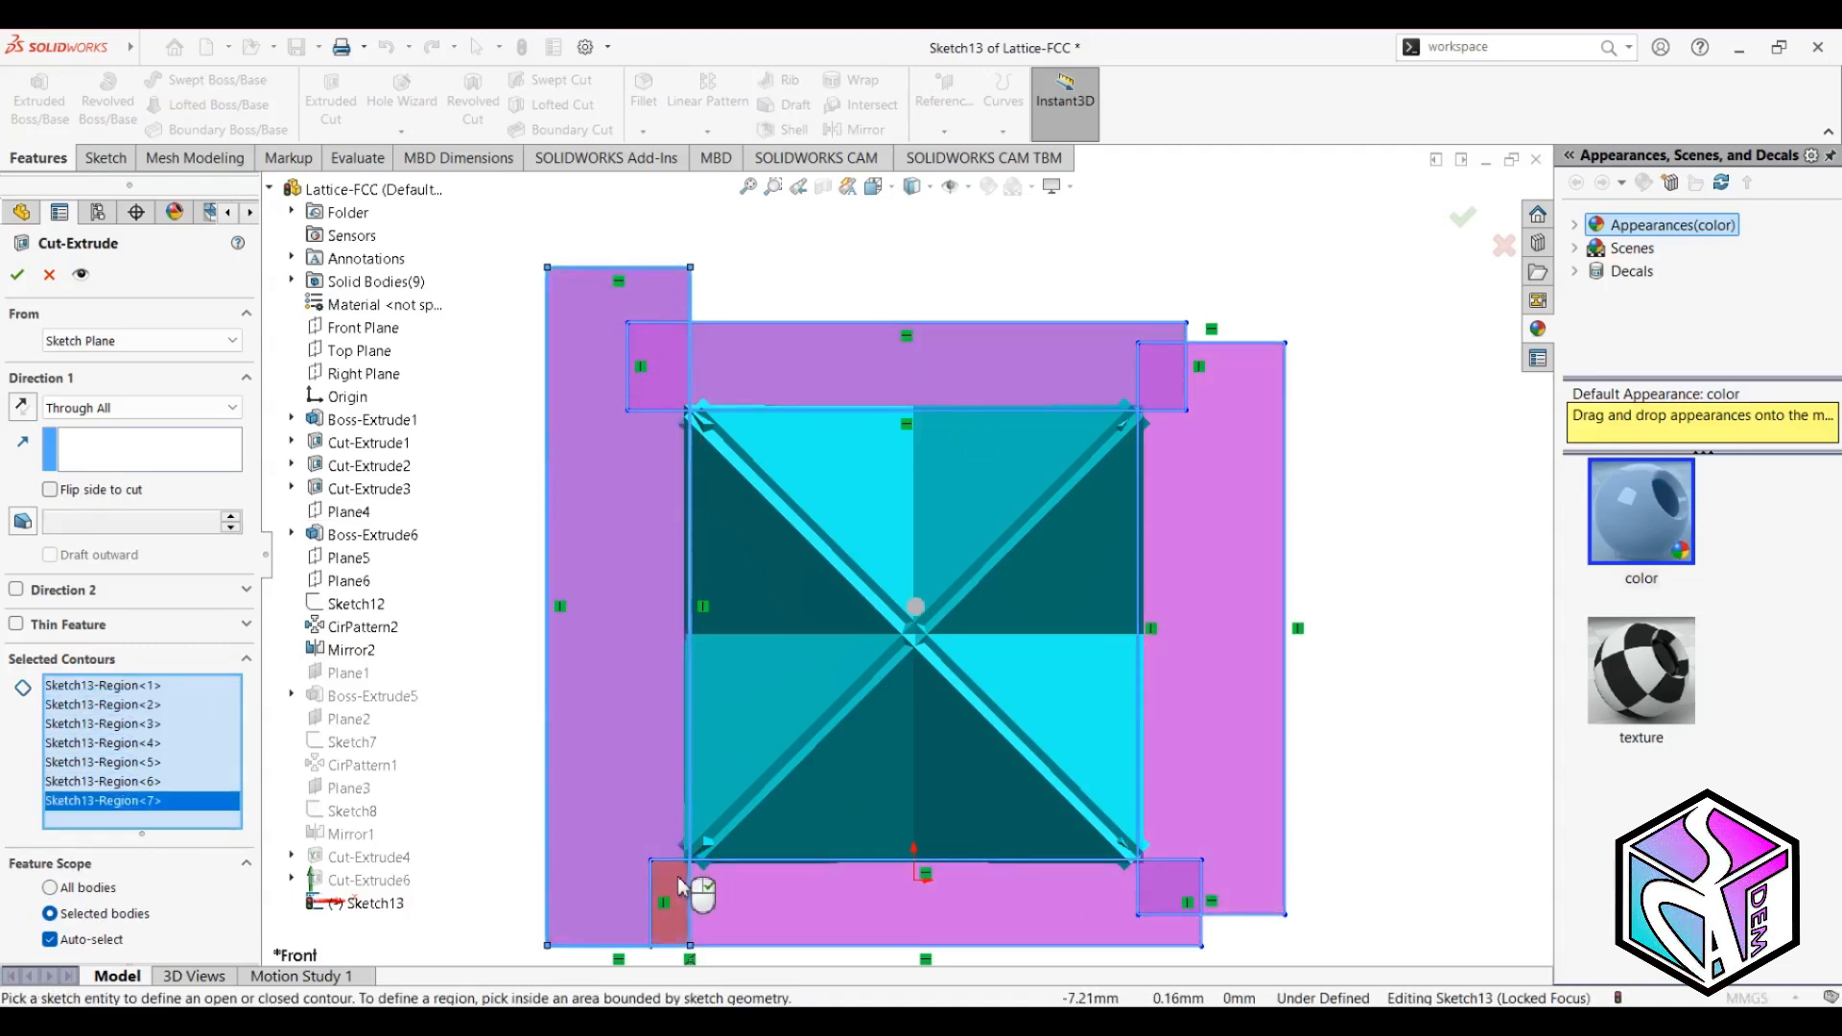
{"action": "left_click", "coordinate": [677, 877]}
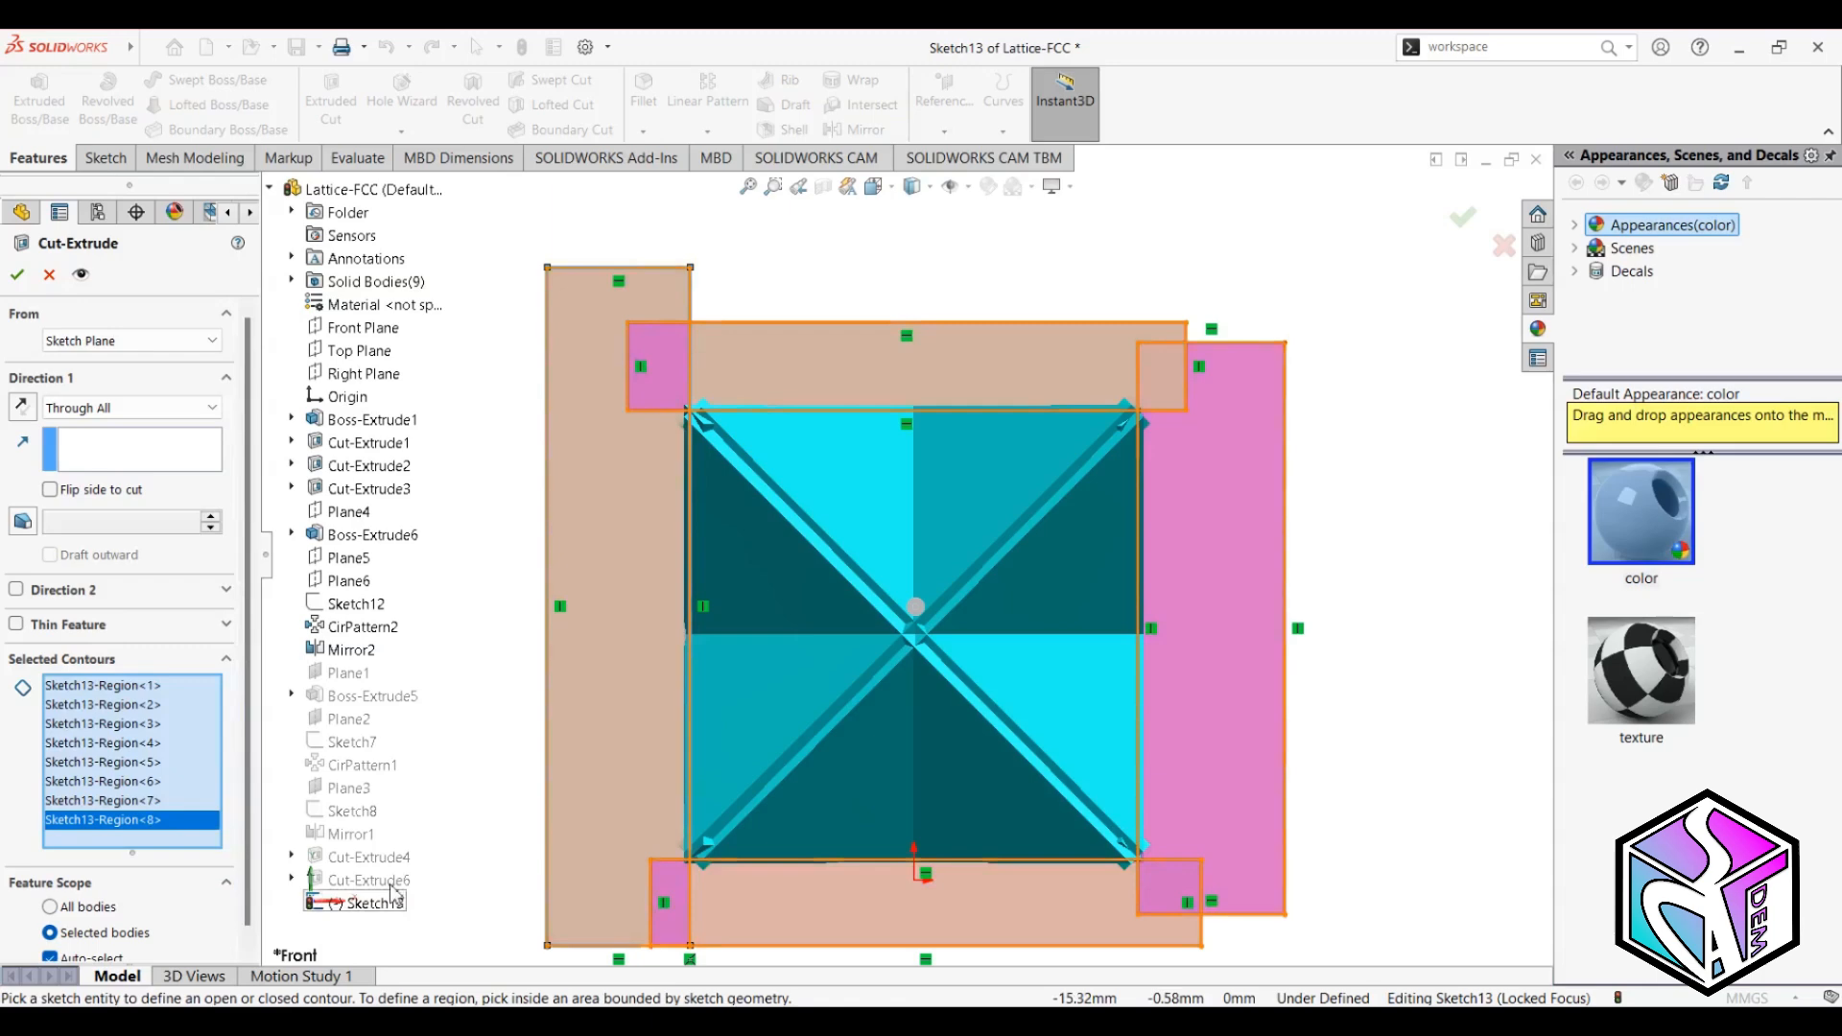
{"action": "left_click", "coordinate": [44, 587]}
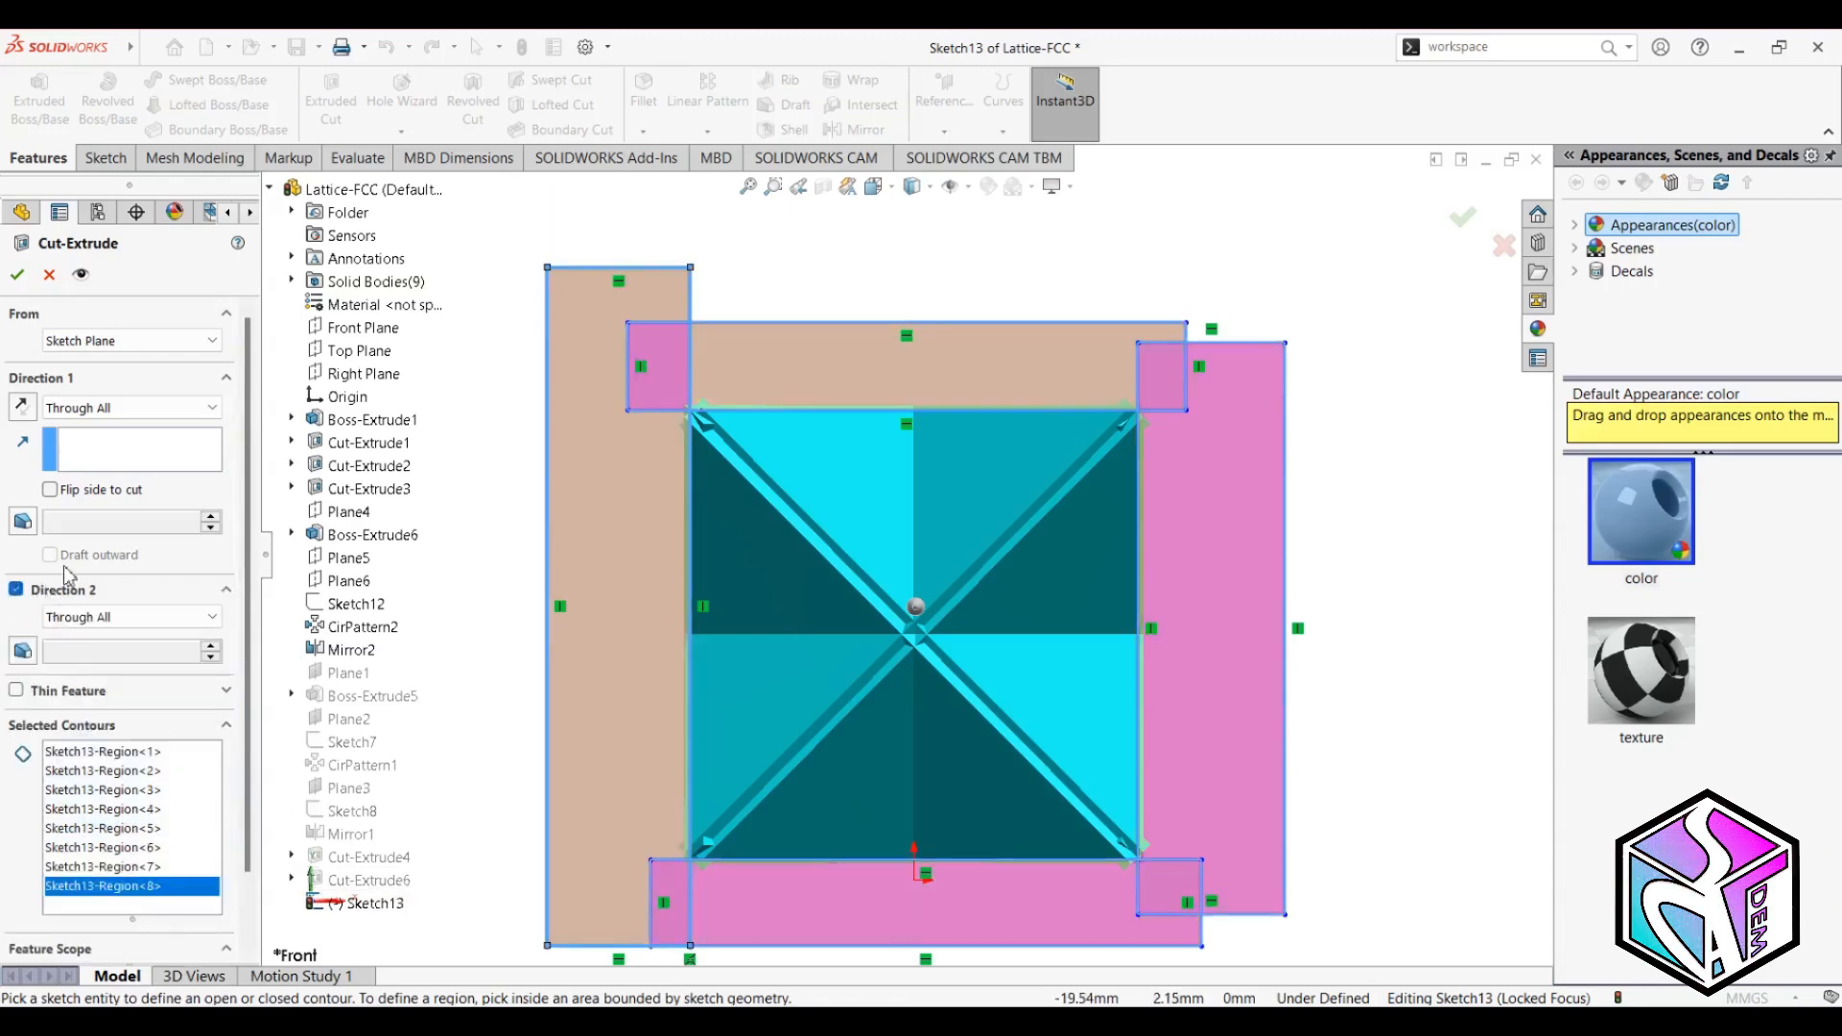
{"action": "left_click", "coordinate": [17, 274]}
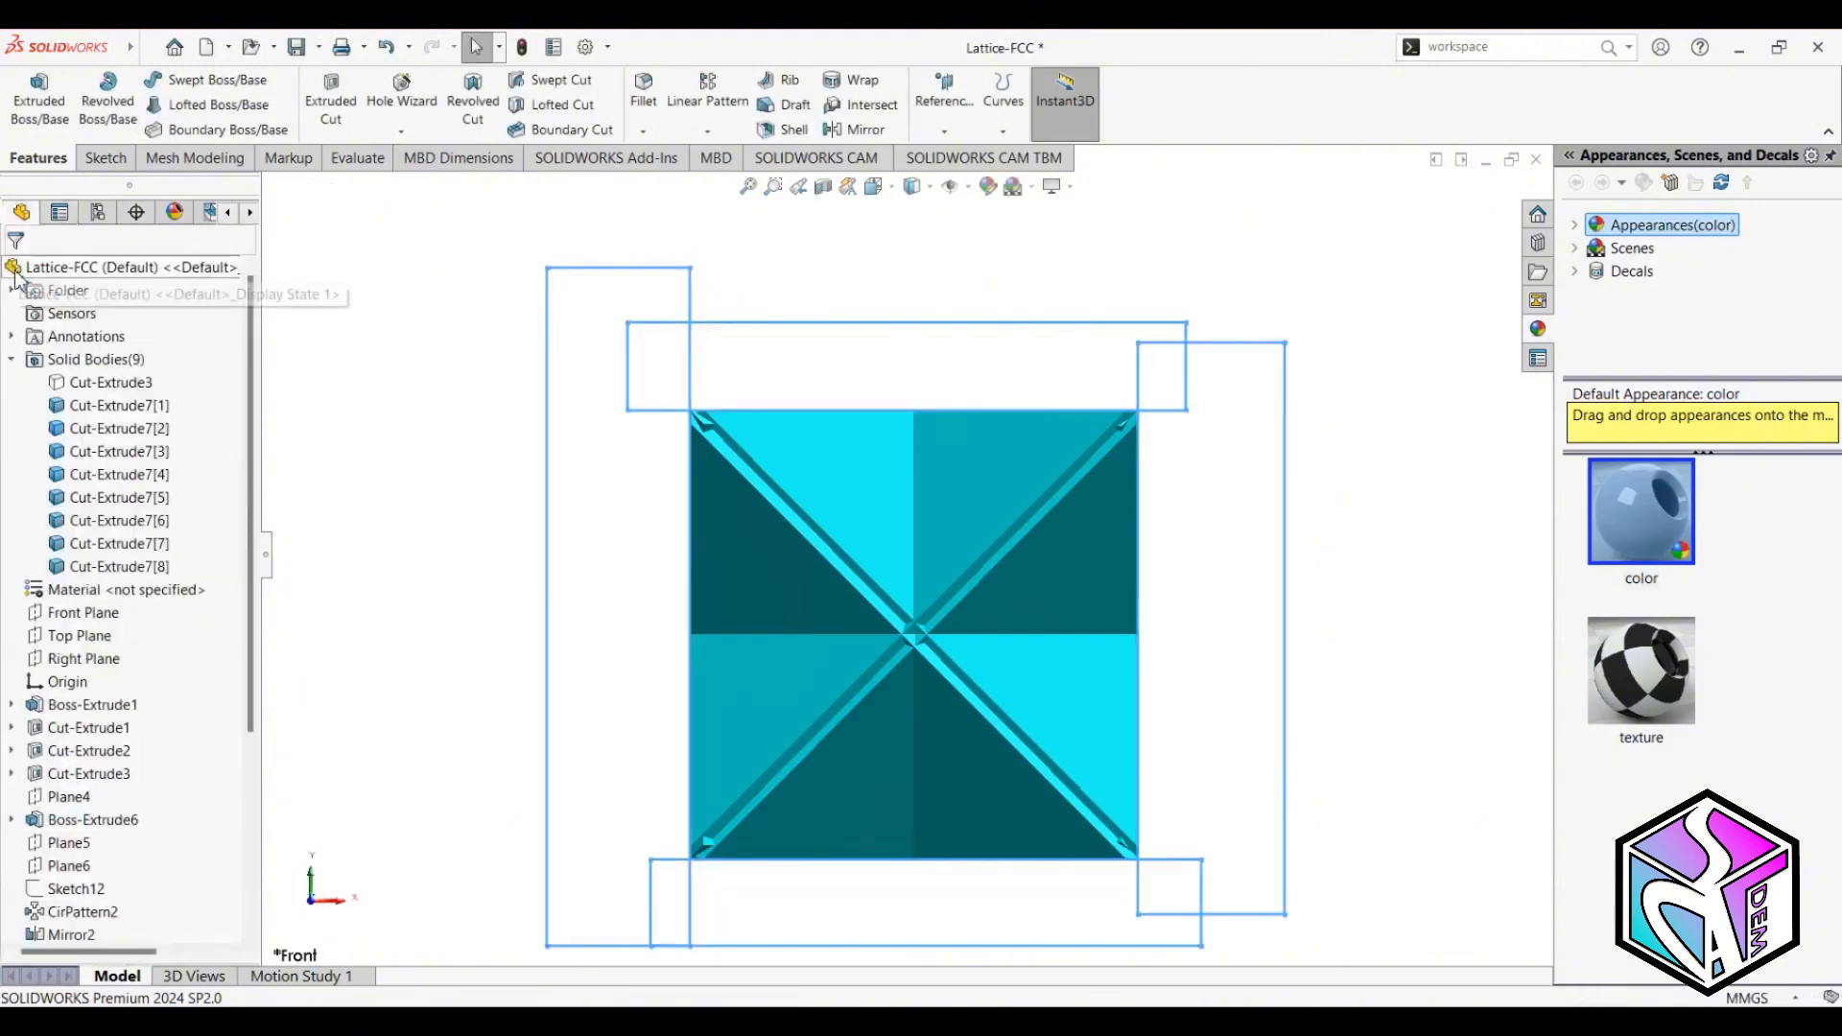
Examine the trimmed plates from all sides, checking that their corners and edges are flush with the cell's outer faces.
{"action": "key", "text": "ctrl+7"}
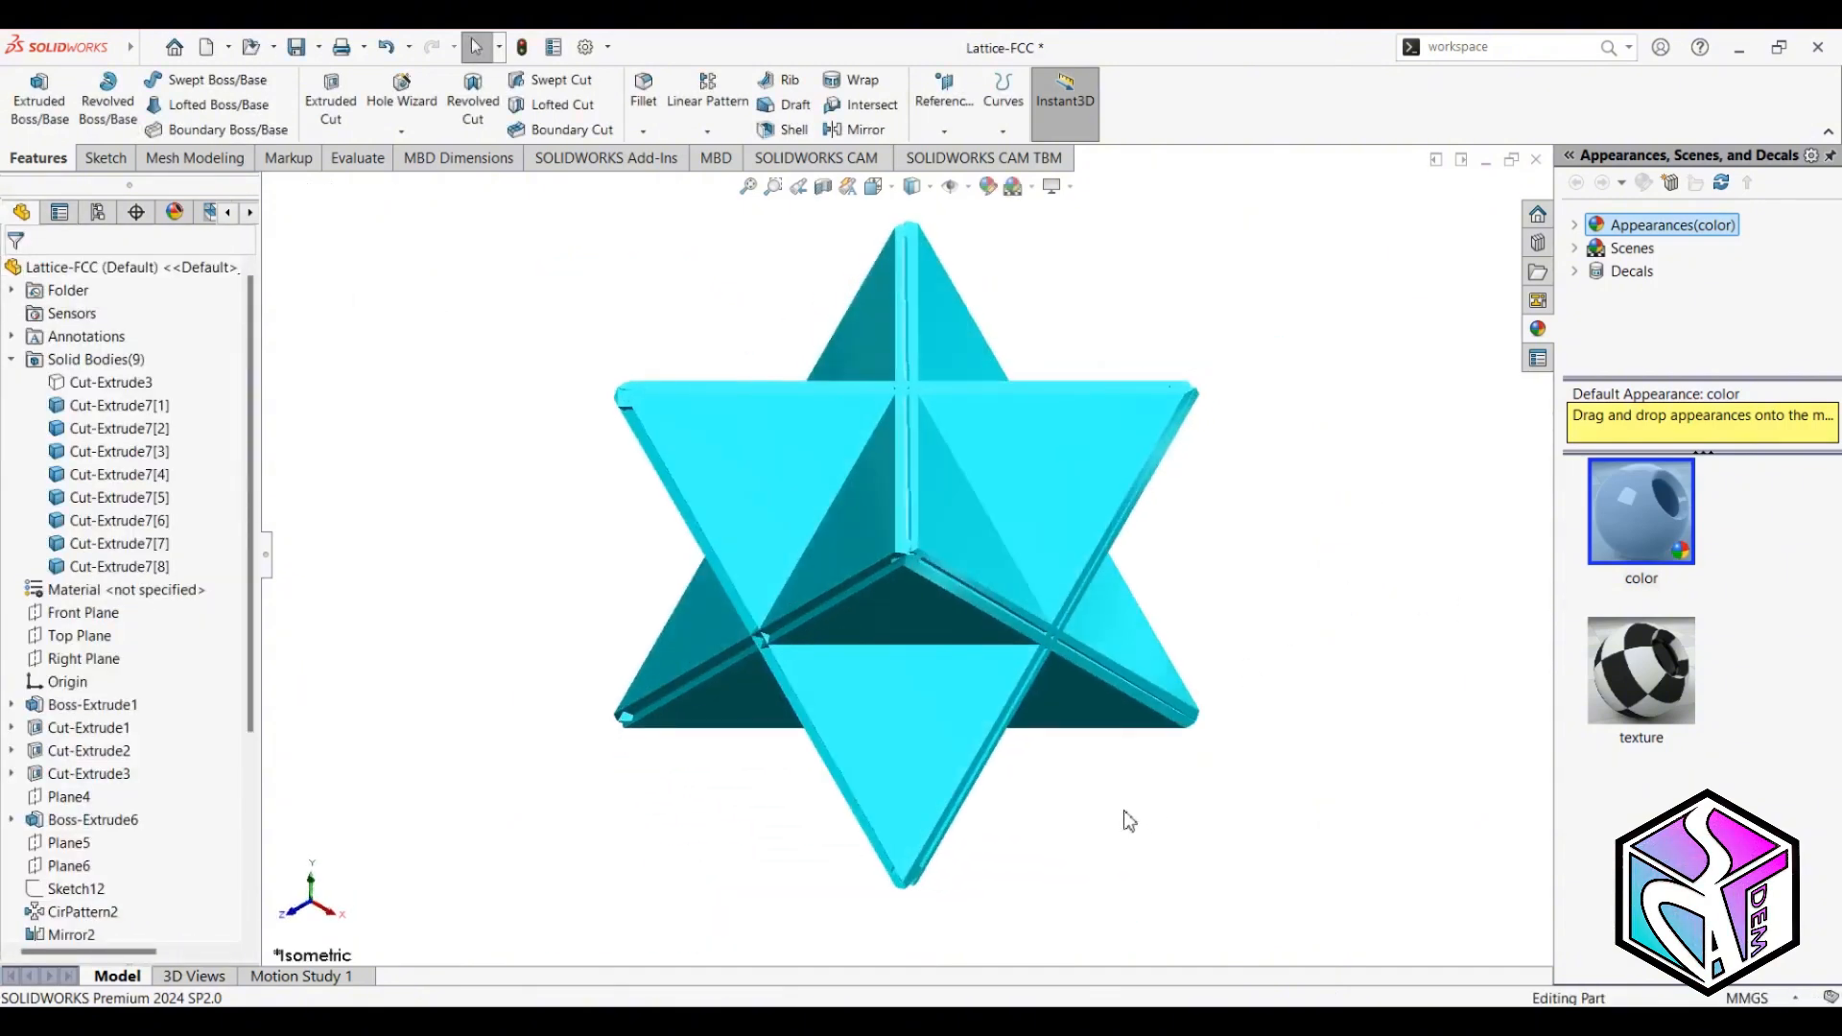
{"action": "middle_click_drag", "start_coordinate": [1129, 821], "coordinate": [1230, 559]}
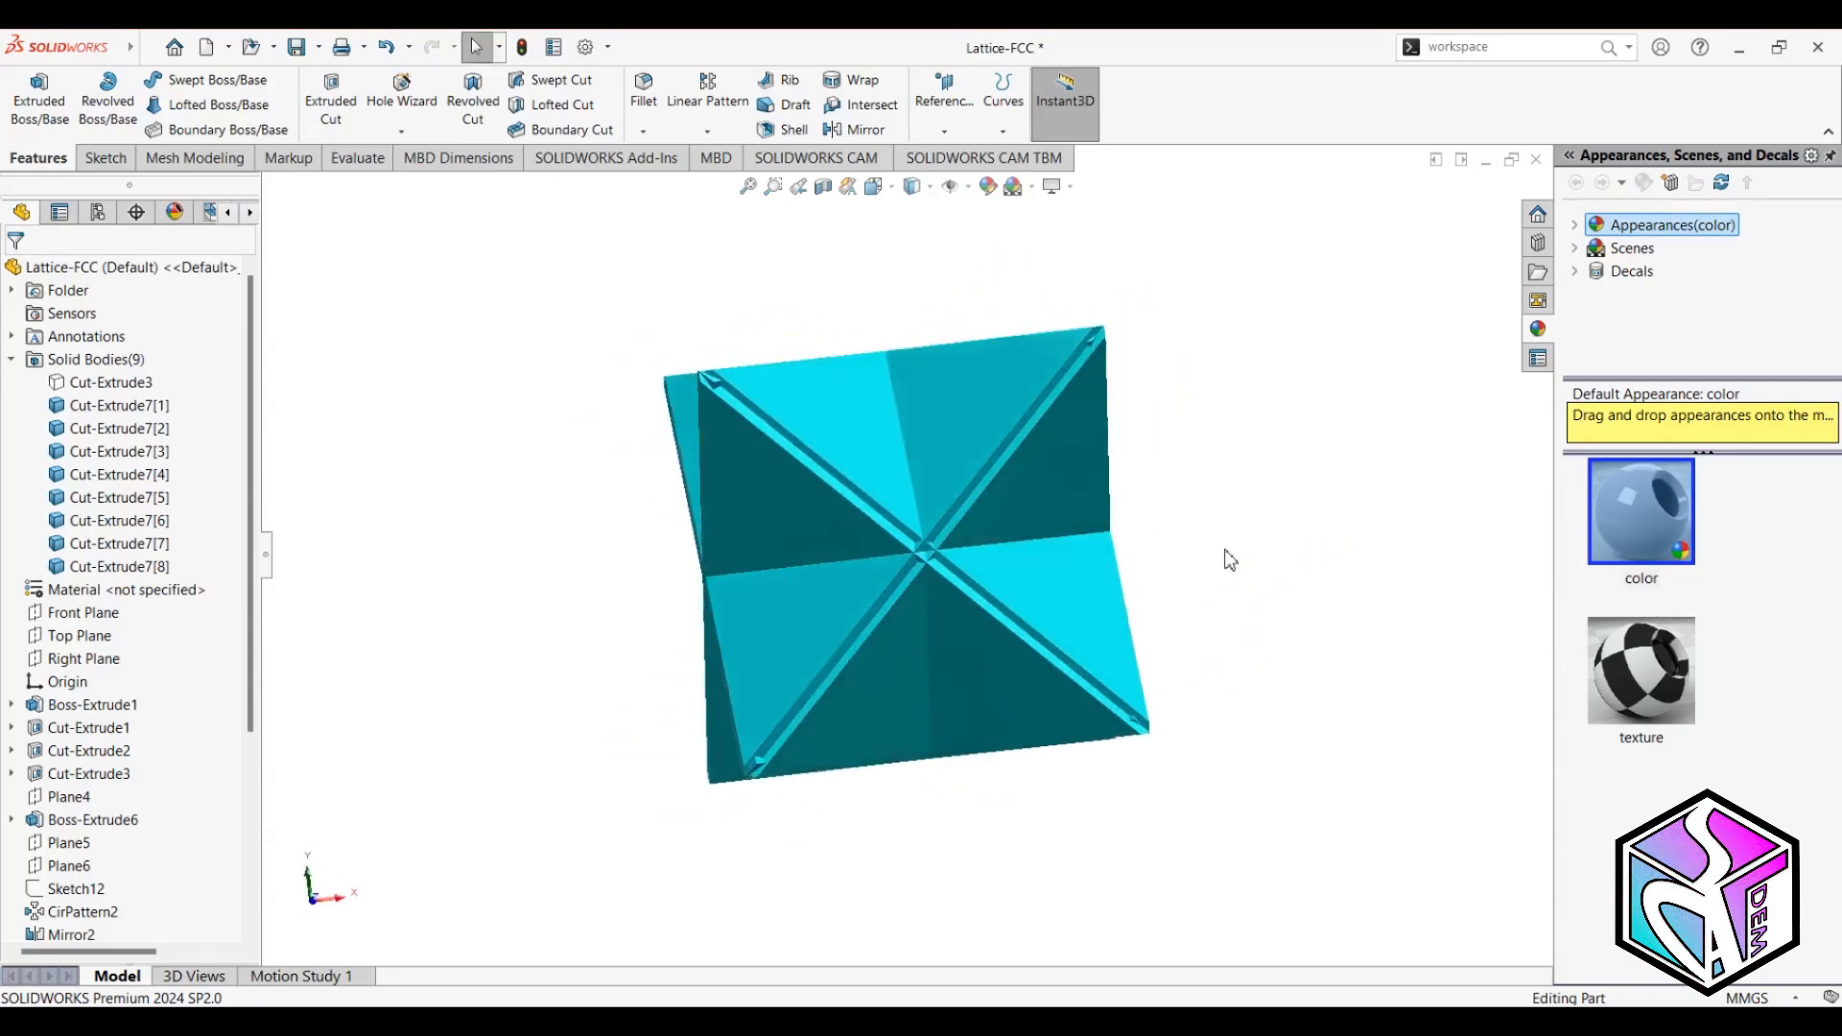
{"action": "middle_click_drag", "start_coordinate": [1259, 657], "coordinate": [1262, 717]}
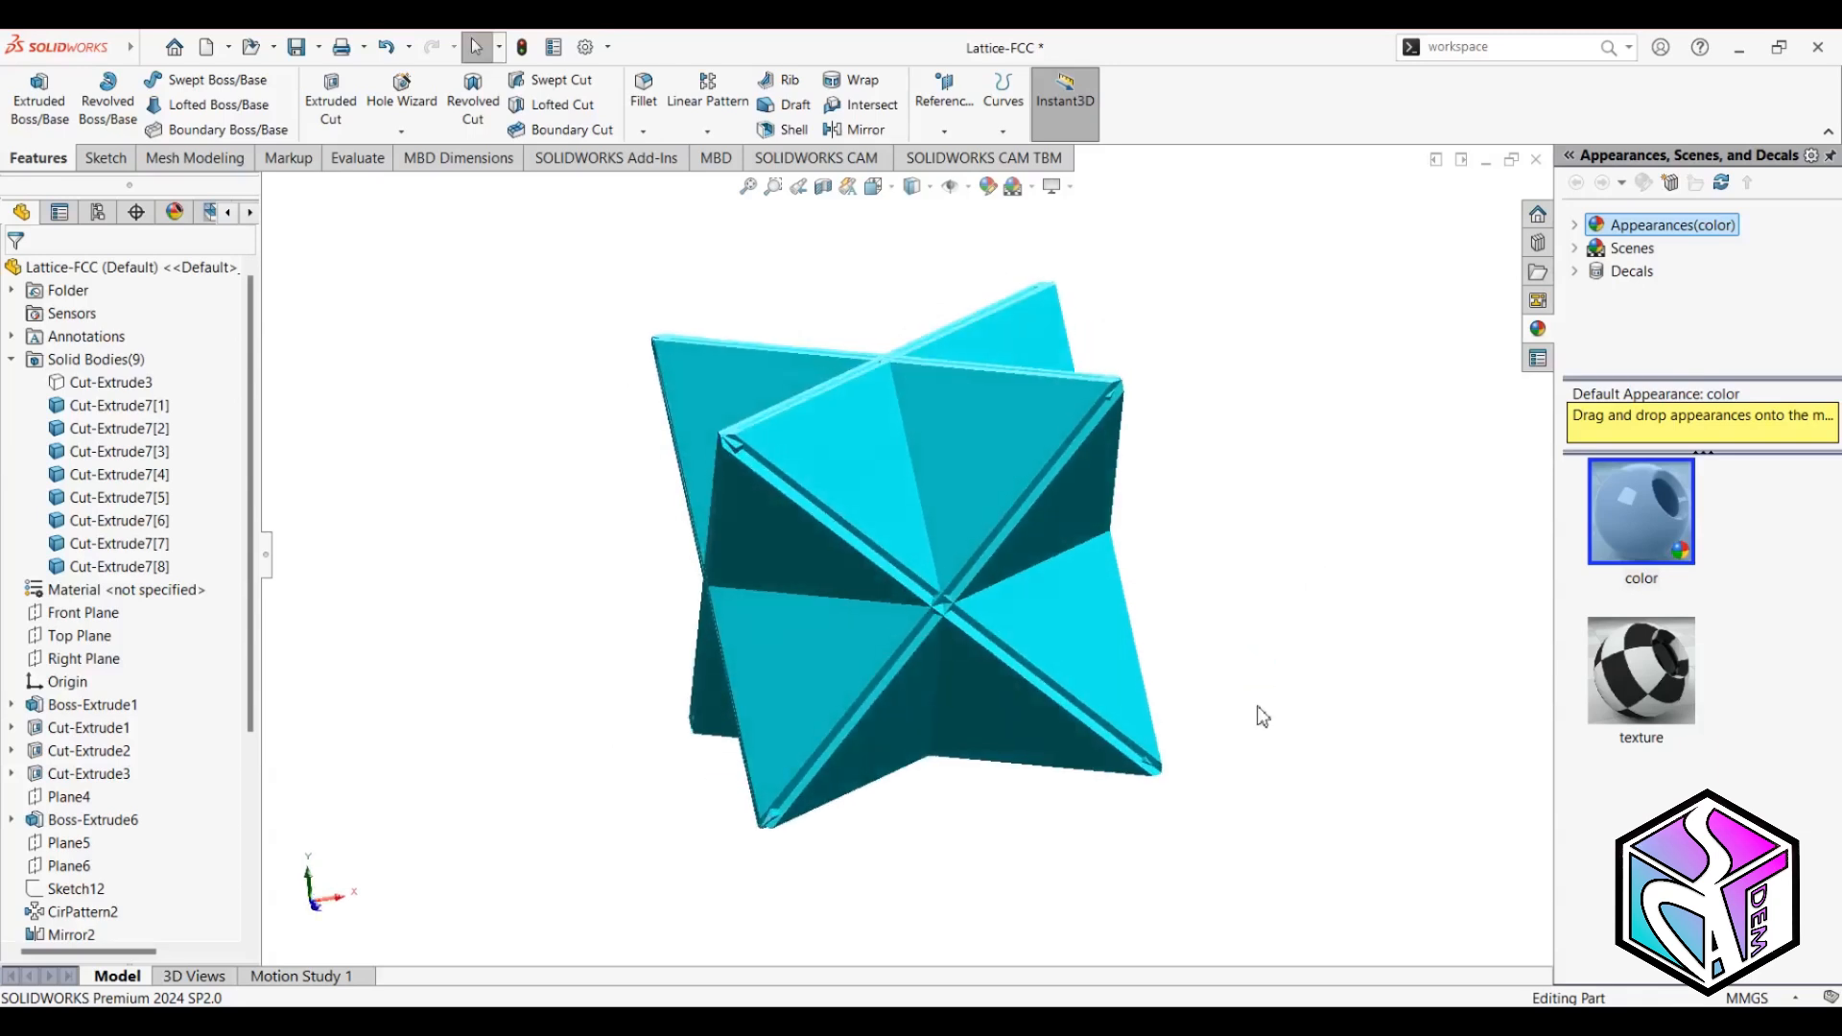
{"action": "key", "text": "ctrl+7"}
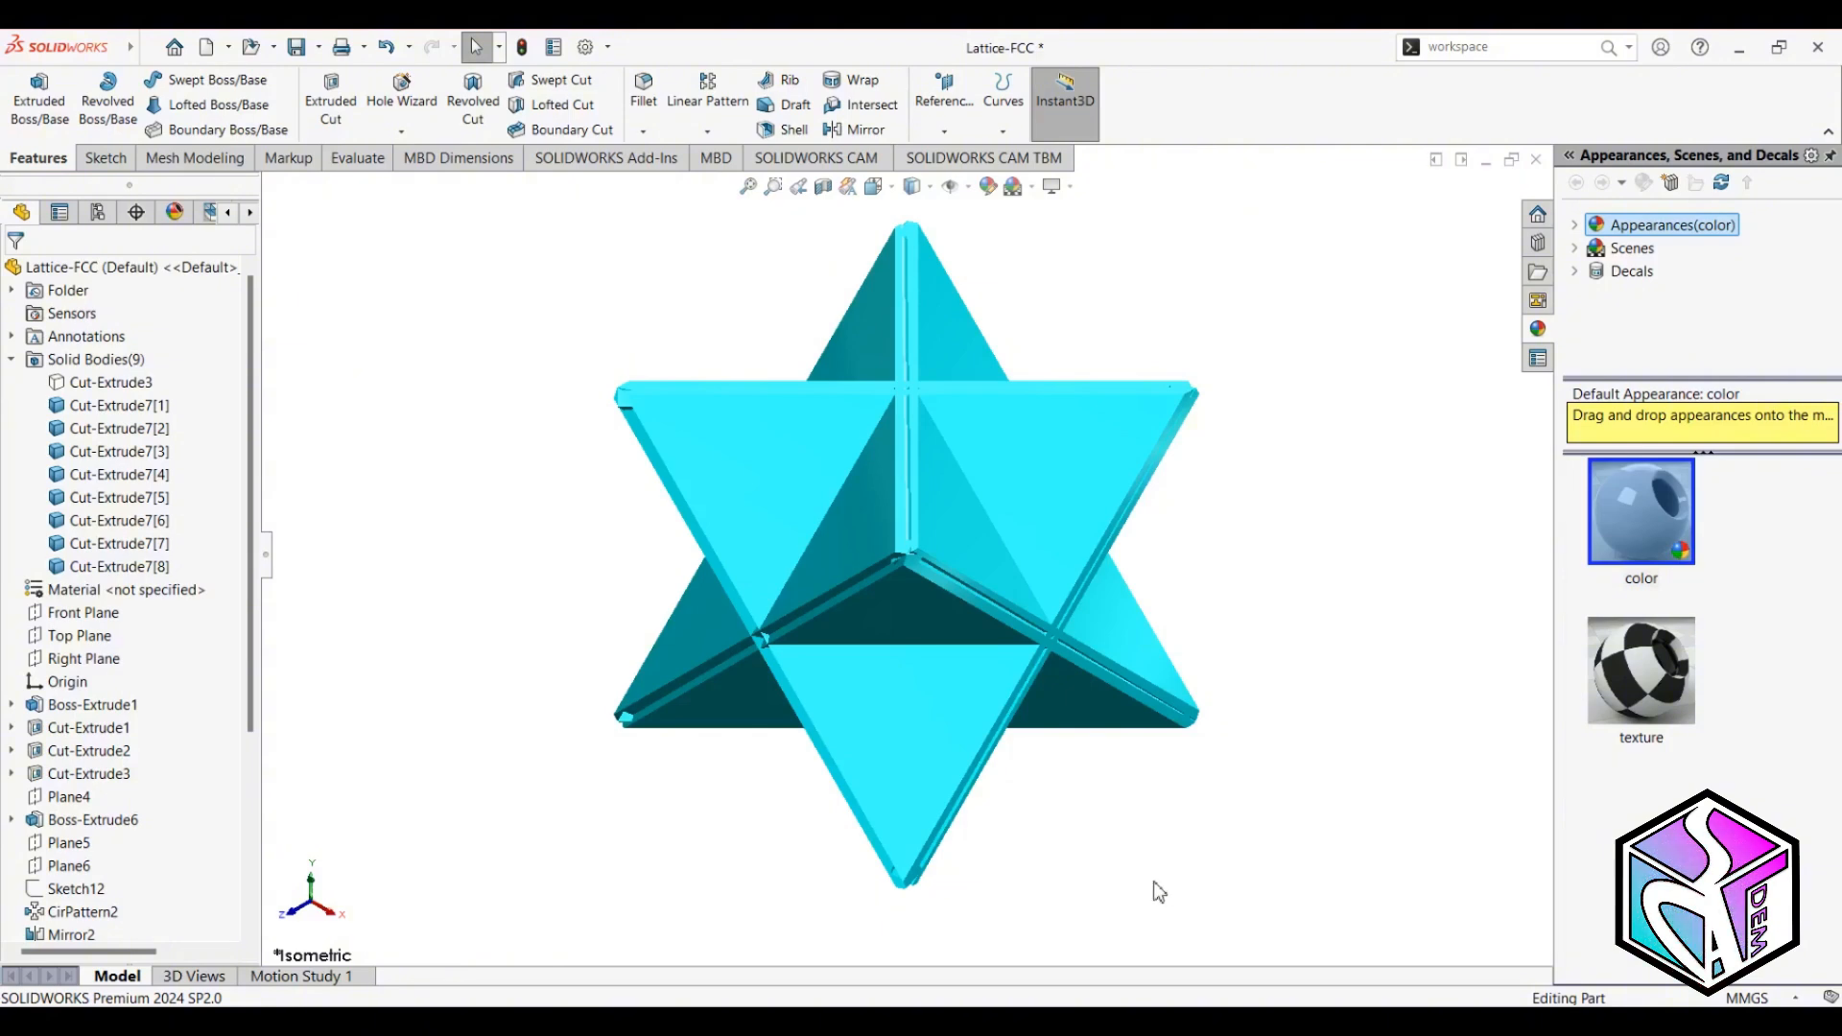
{"action": "middle_click_drag", "start_coordinate": [1155, 884], "coordinate": [1101, 974]}
{"action": "middle_click_drag", "start_coordinate": [1398, 451], "coordinate": [1161, 478]}
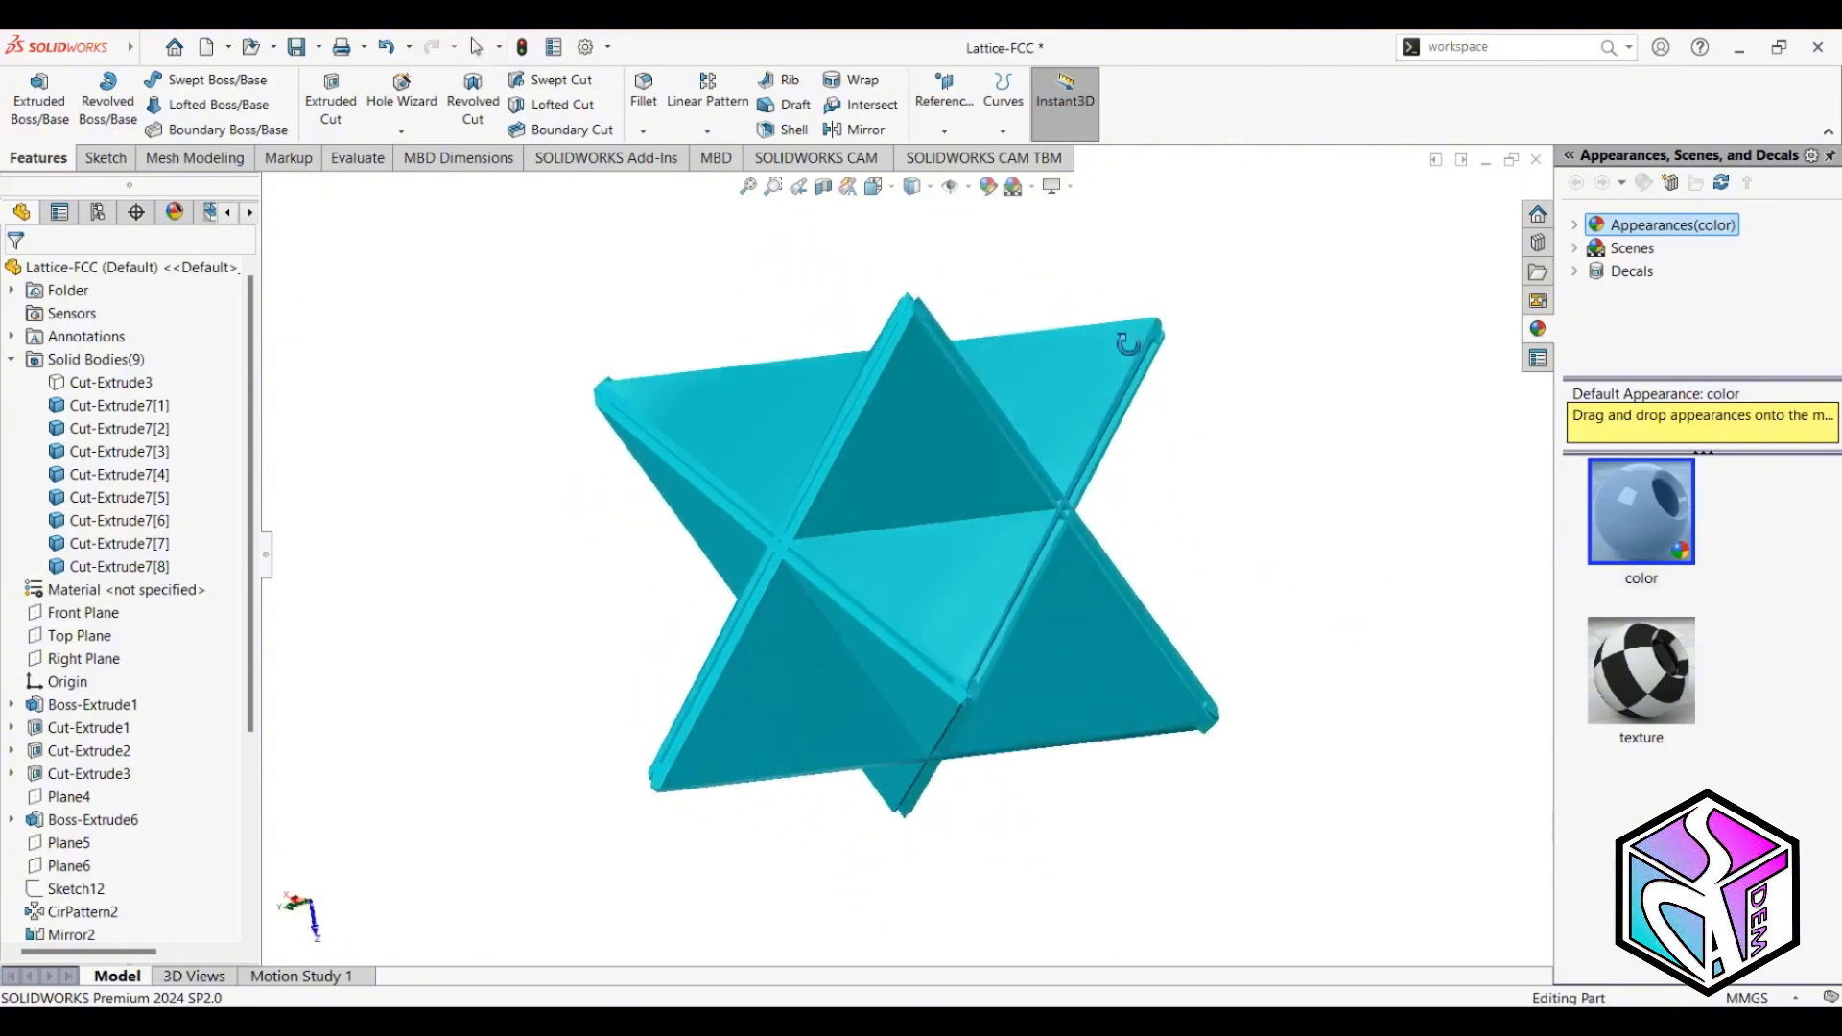
{"action": "middle_click_drag", "start_coordinate": [1228, 355], "coordinate": [1258, 354]}
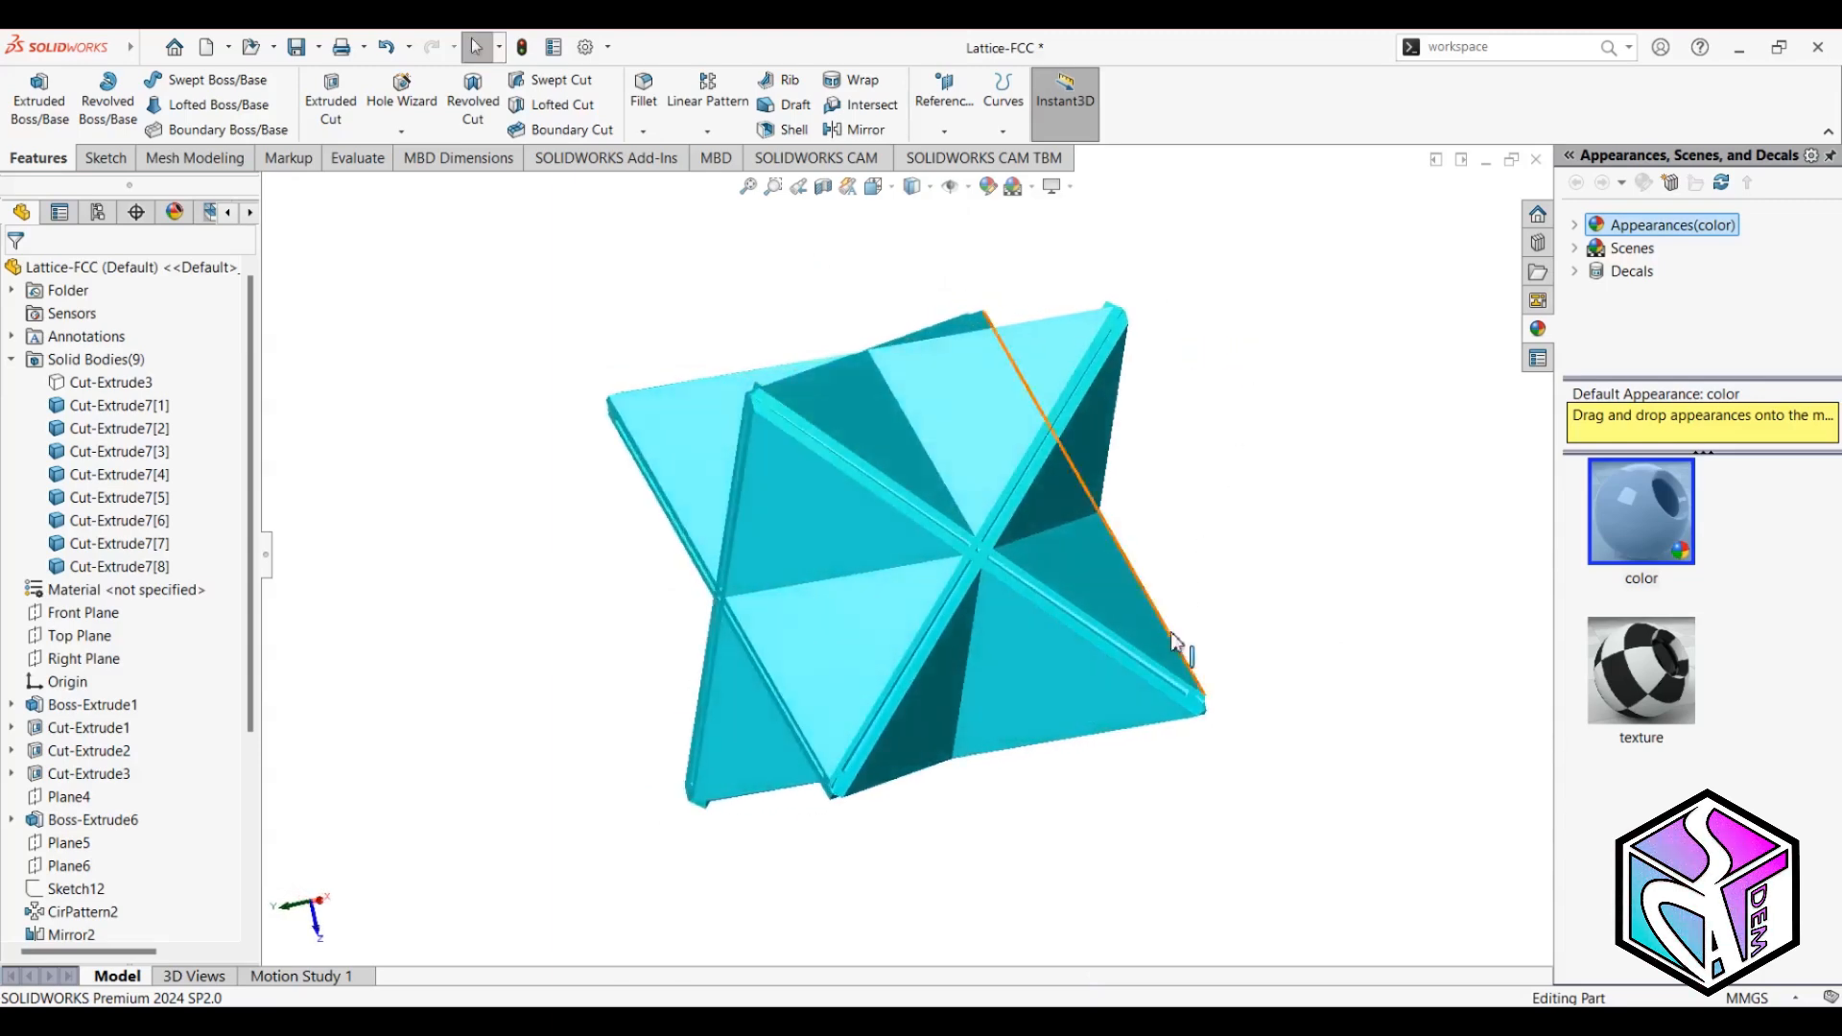
{"action": "middle_click_drag", "start_coordinate": [1184, 646], "coordinate": [1292, 575]}
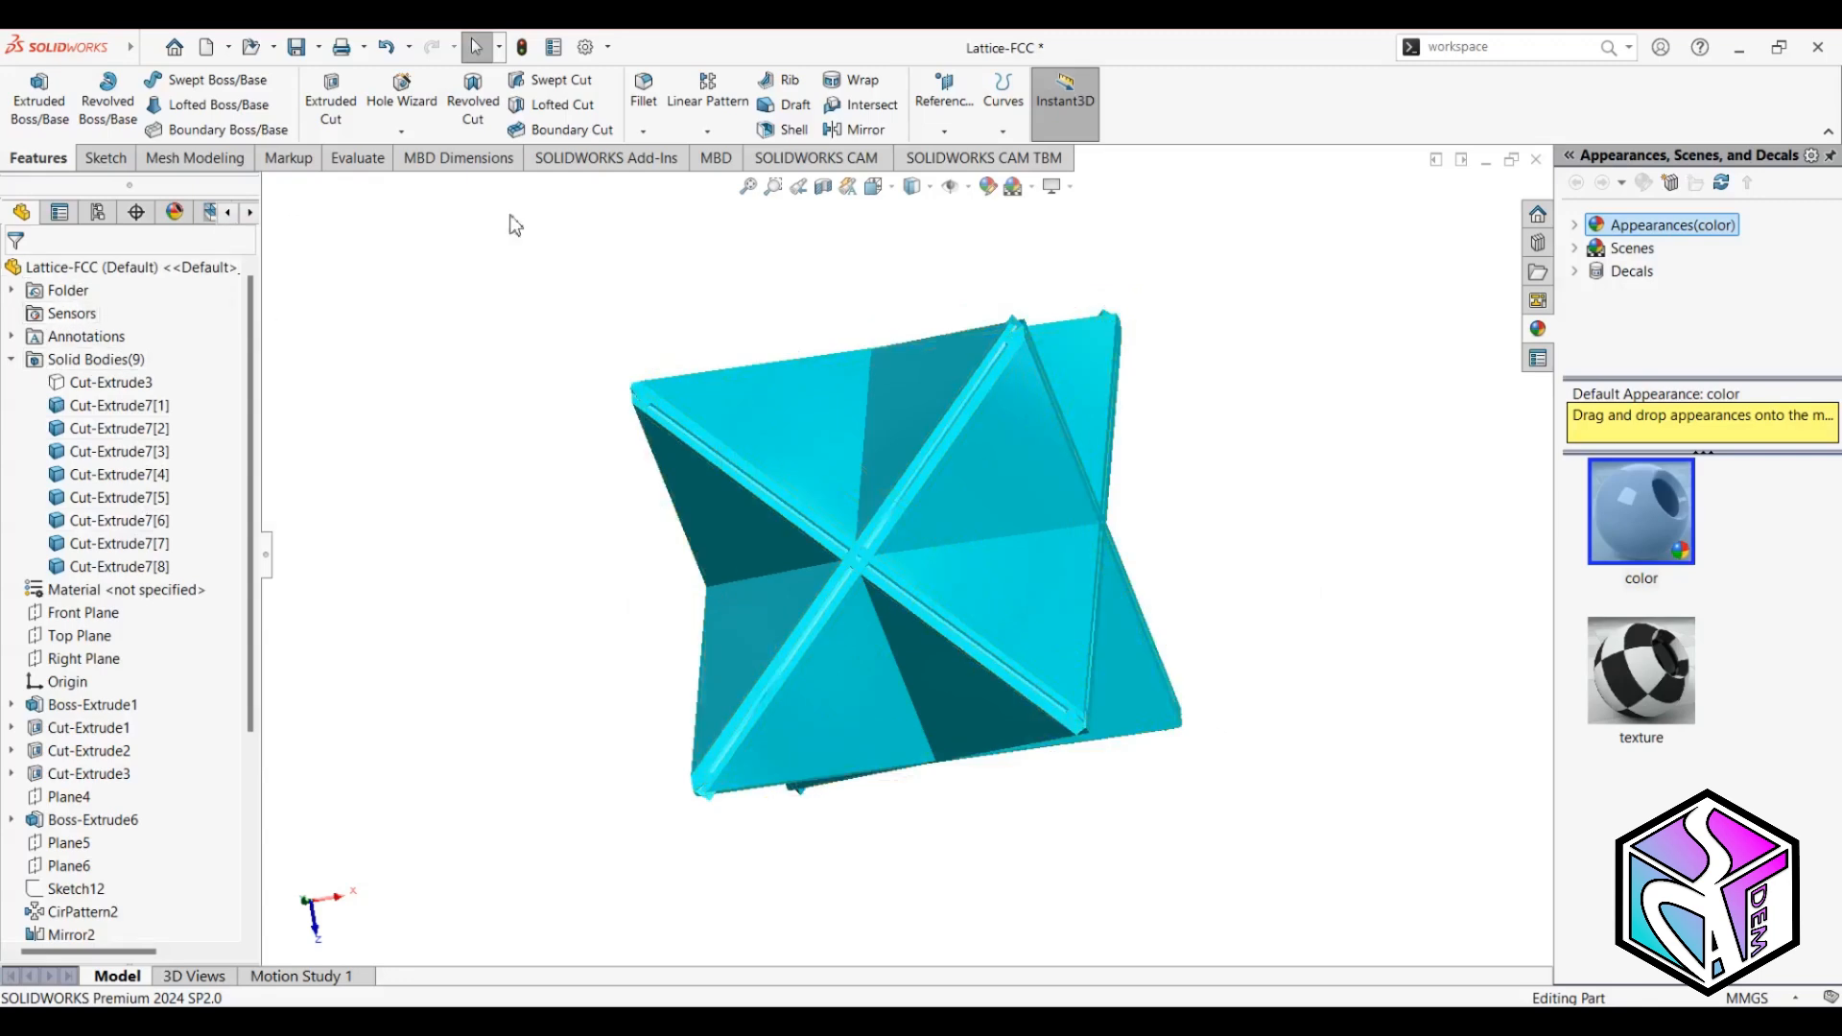
Show the hidden cube frame body Cut-Extrude3 around the triangular plates.
{"action": "right_click", "coordinate": [122, 383]}
{"action": "left_click", "coordinate": [142, 361]}
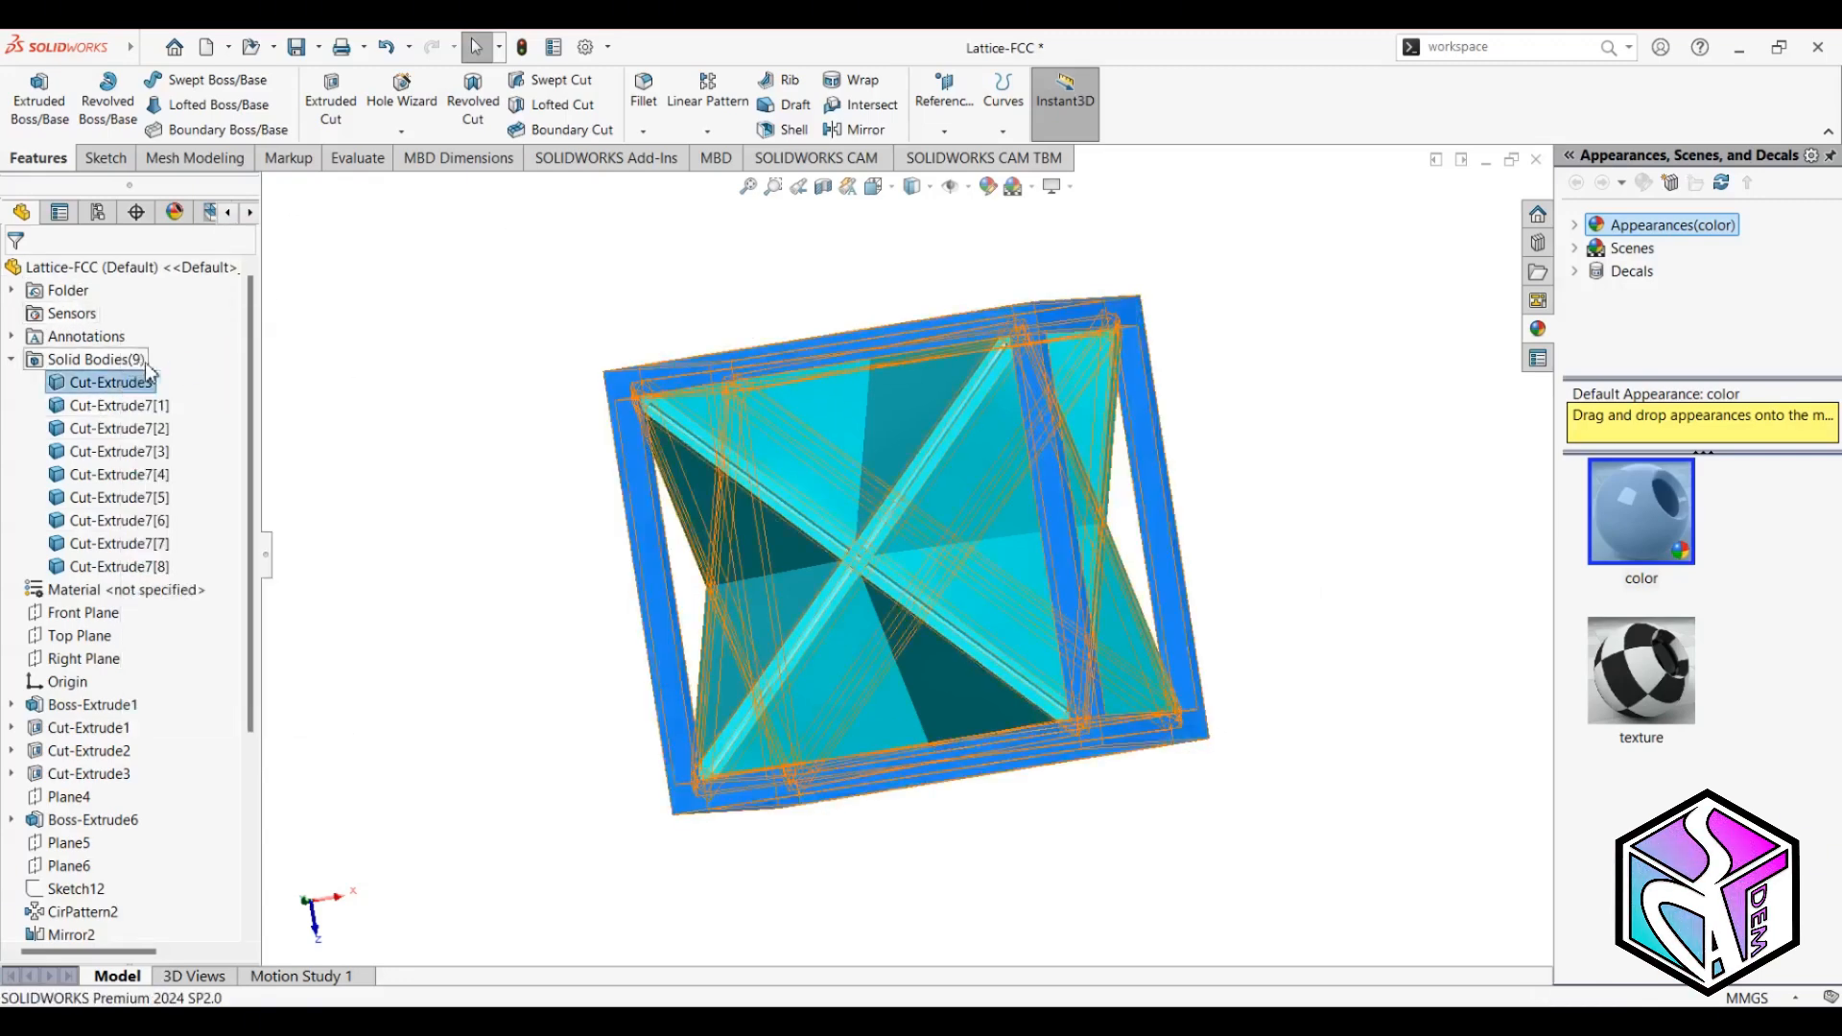
{"action": "left_click", "coordinate": [1410, 394]}
{"action": "middle_click_drag", "start_coordinate": [1410, 394], "coordinate": [1281, 511]}
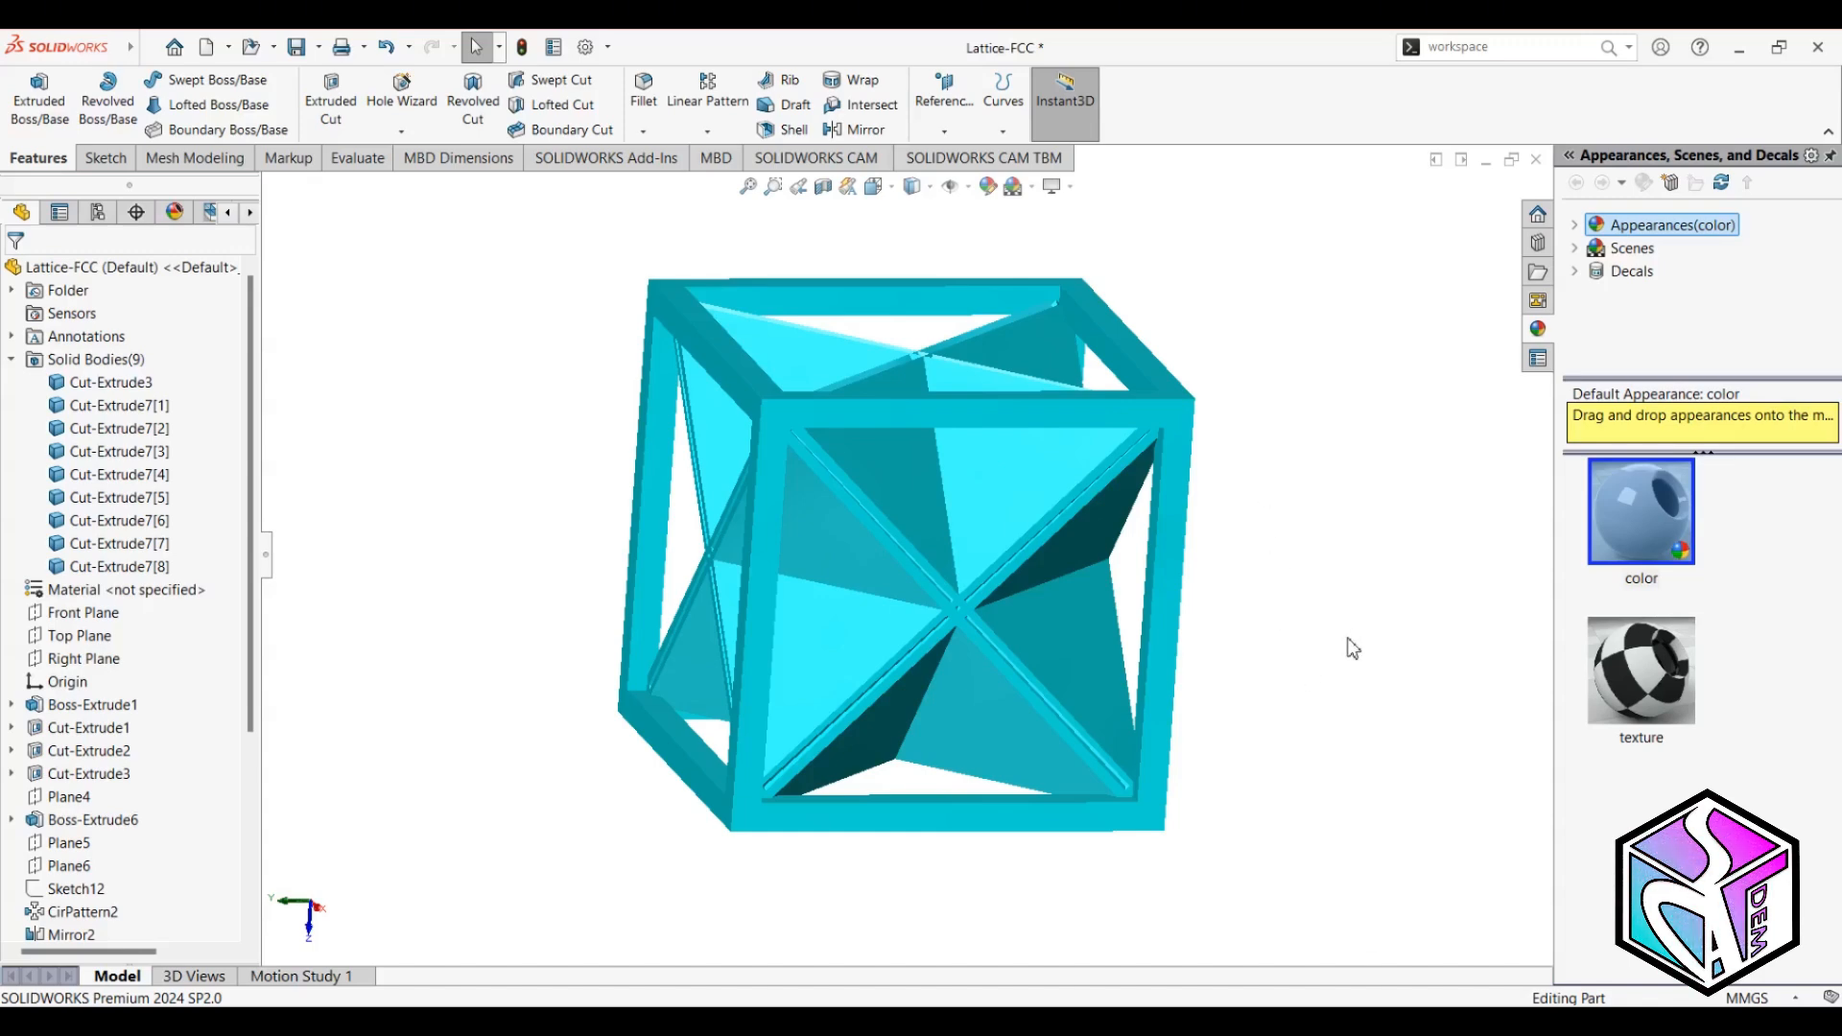
{"action": "middle_click_drag", "start_coordinate": [1300, 777], "coordinate": [1349, 748]}
{"action": "middle_click_drag", "start_coordinate": [1307, 576], "coordinate": [1208, 652]}
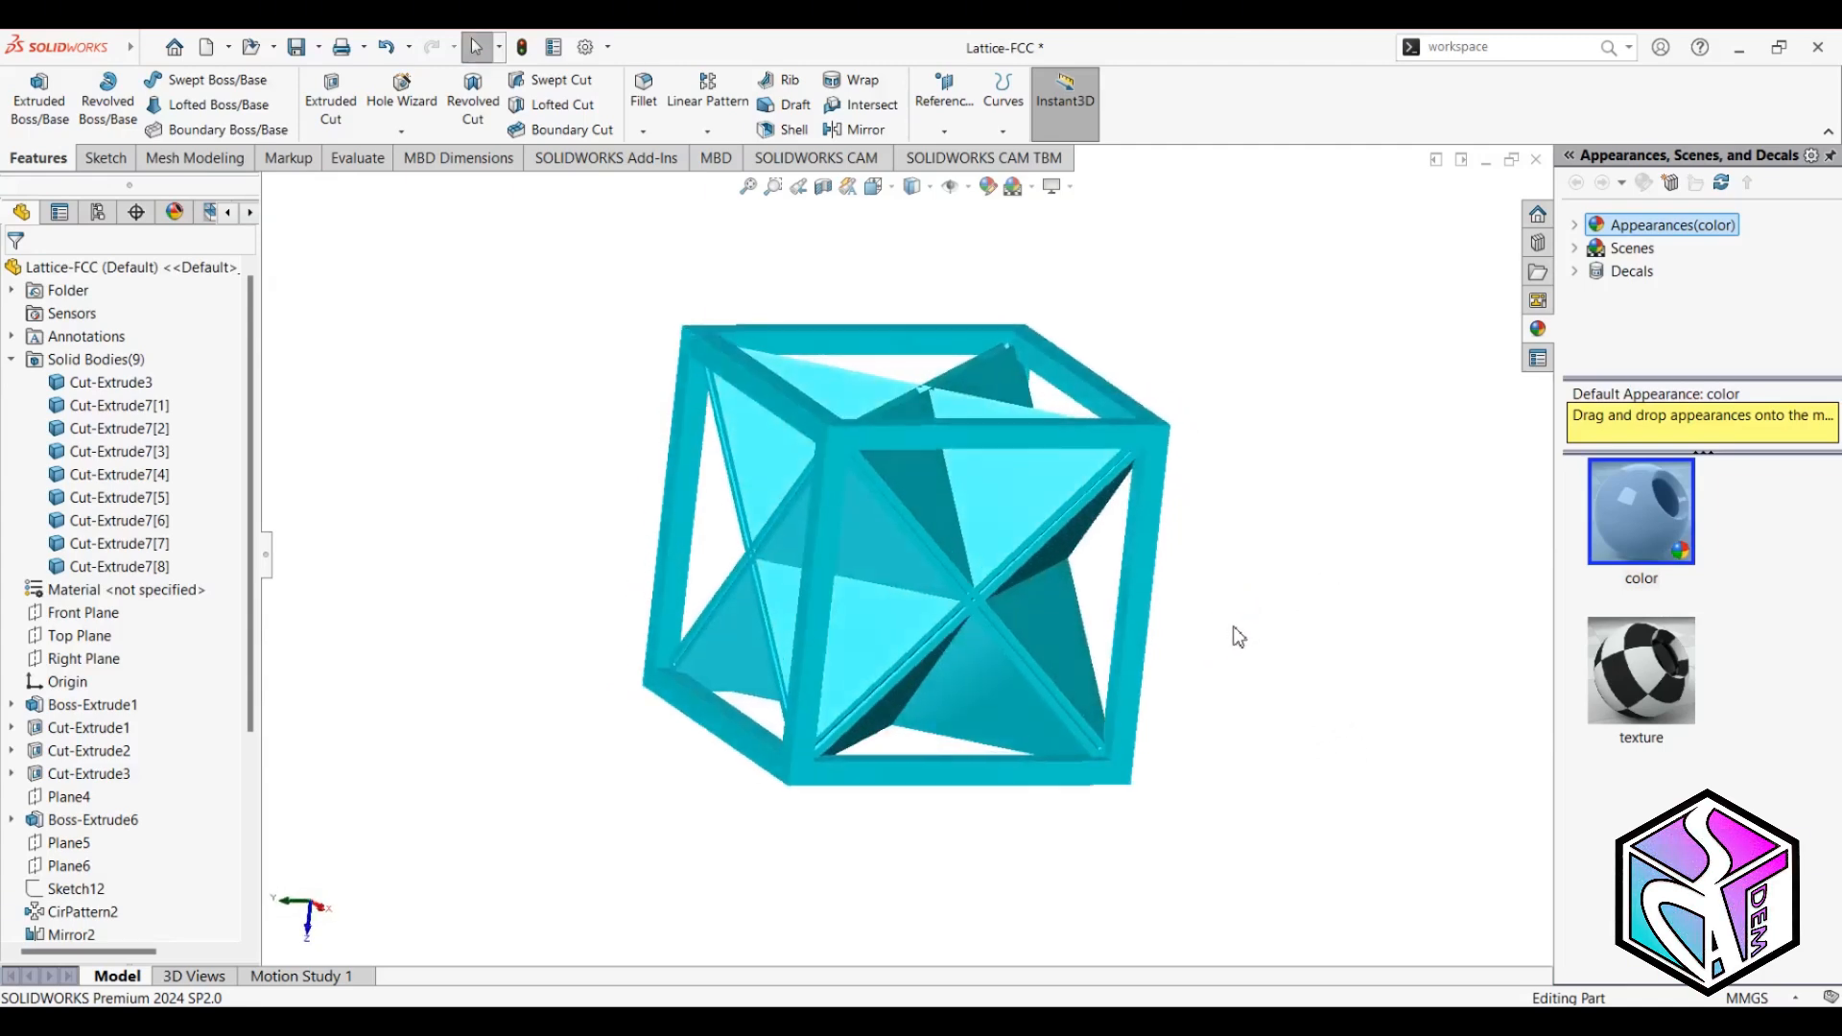